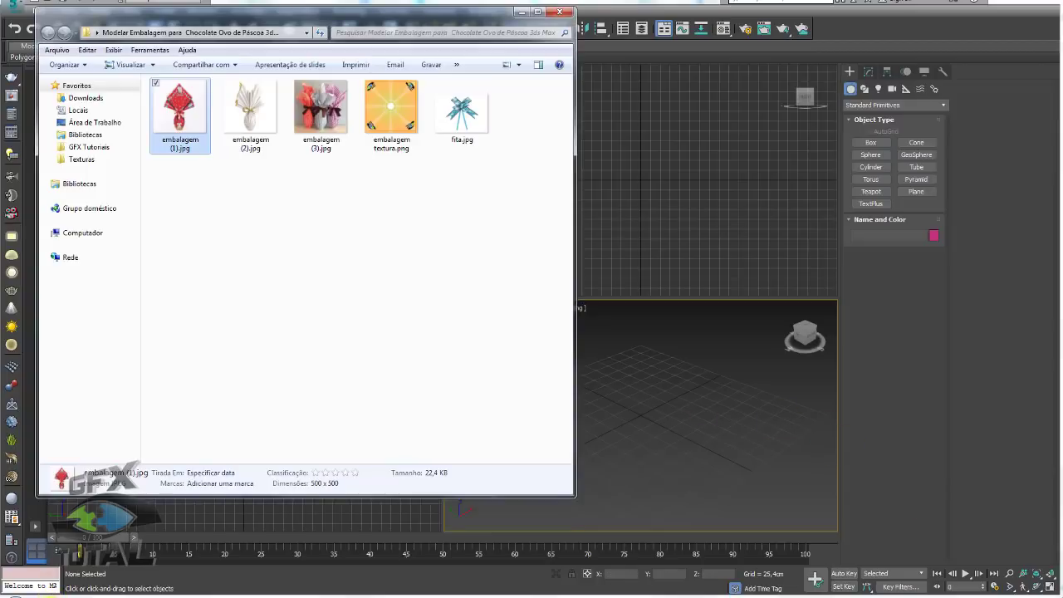
# Step: Open embalagem (1).jpg from the project folder in Windows Photo Viewer
pyautogui.moveTo(277, 24); pyautogui.dragTo(453, 37)
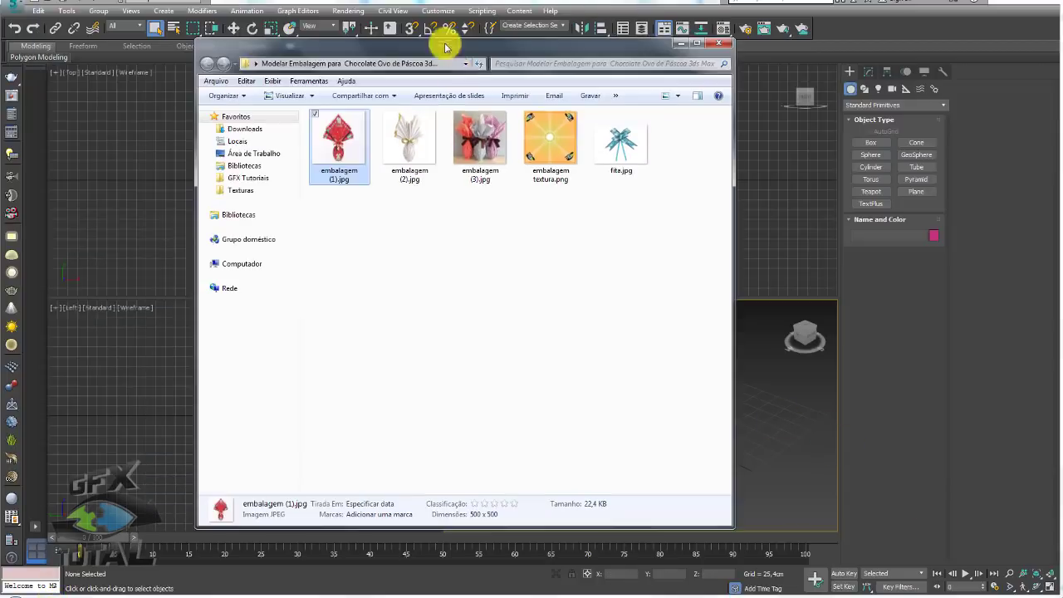
pyautogui.click(495, 312)
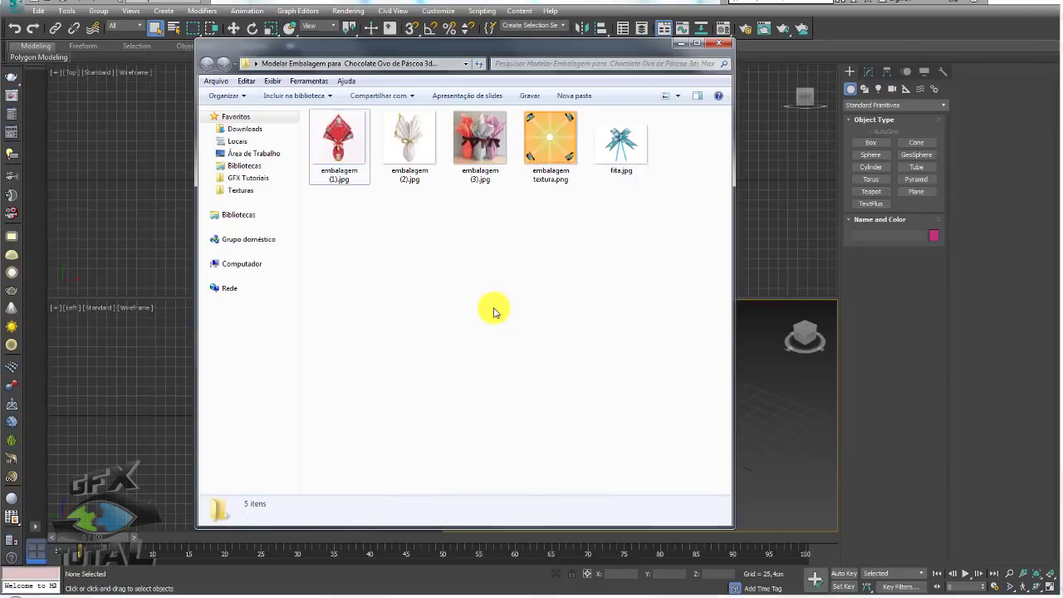
pyautogui.click(341, 148)
pyautogui.doubleClick(340, 148)
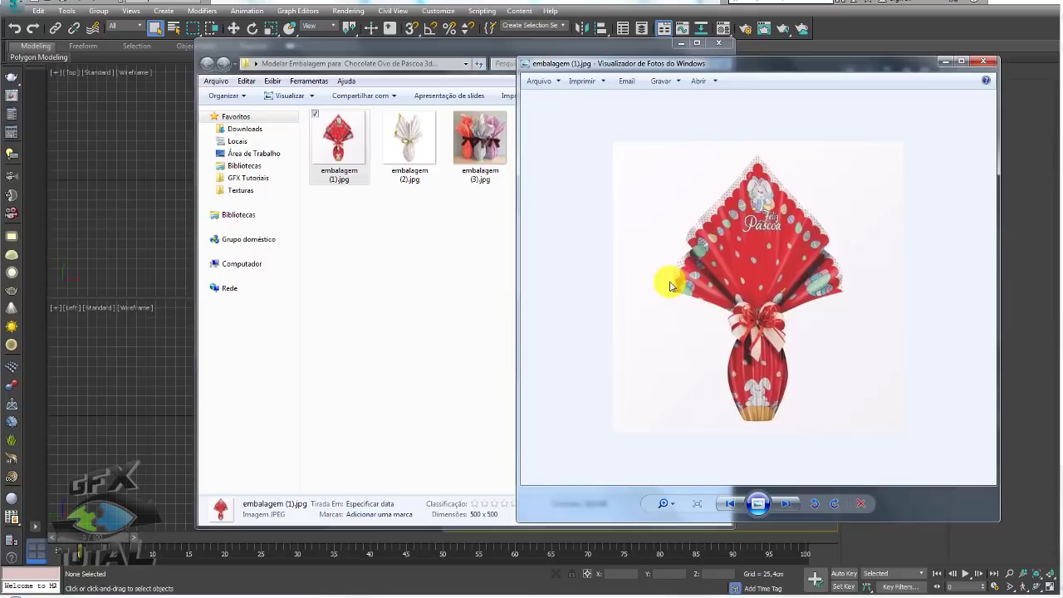
# Step: Page through embalagem (3).jpg, embalagem textura.png and fita.jpg, then close the viewer
pyautogui.click(786, 503)
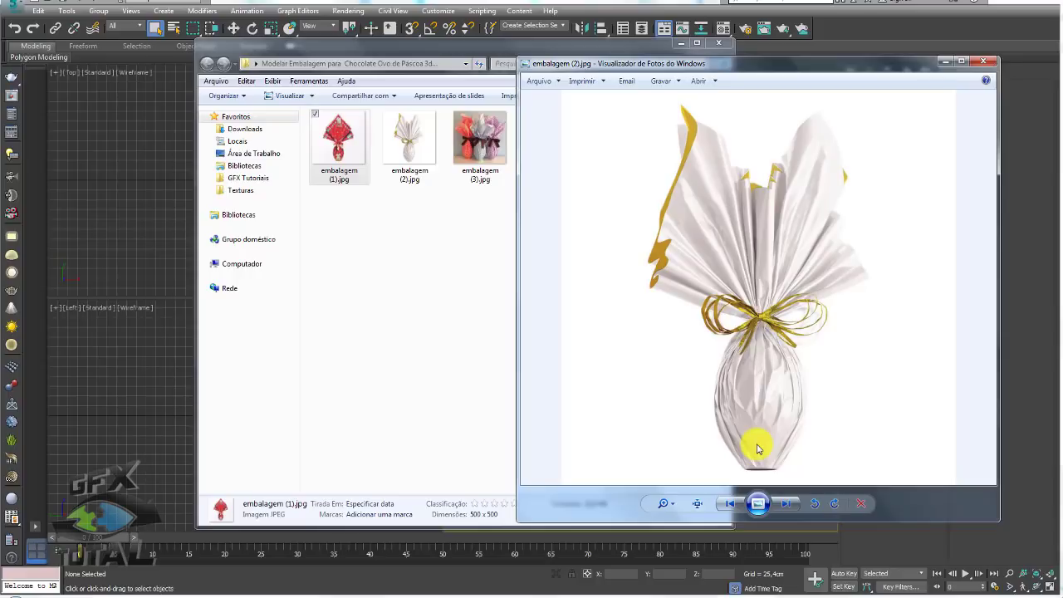
pyautogui.click(786, 504)
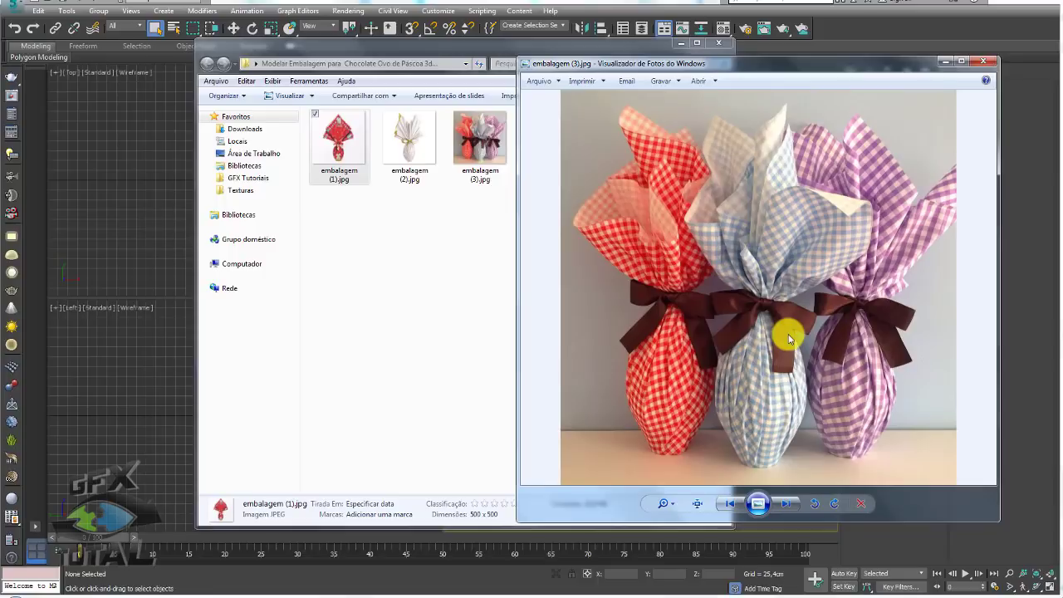
pyautogui.press('Right')
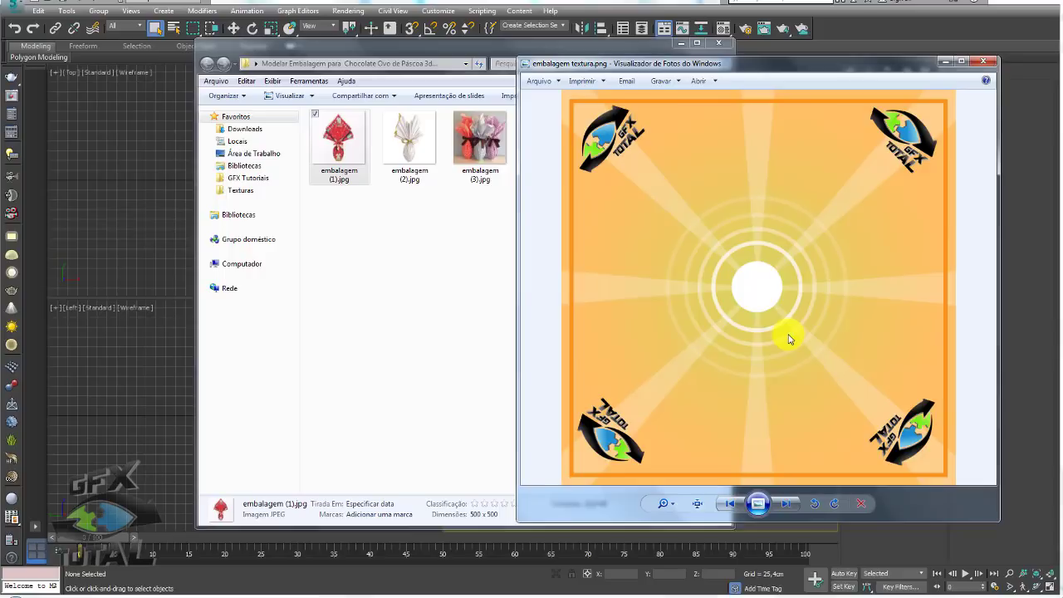
pyautogui.press('Right')
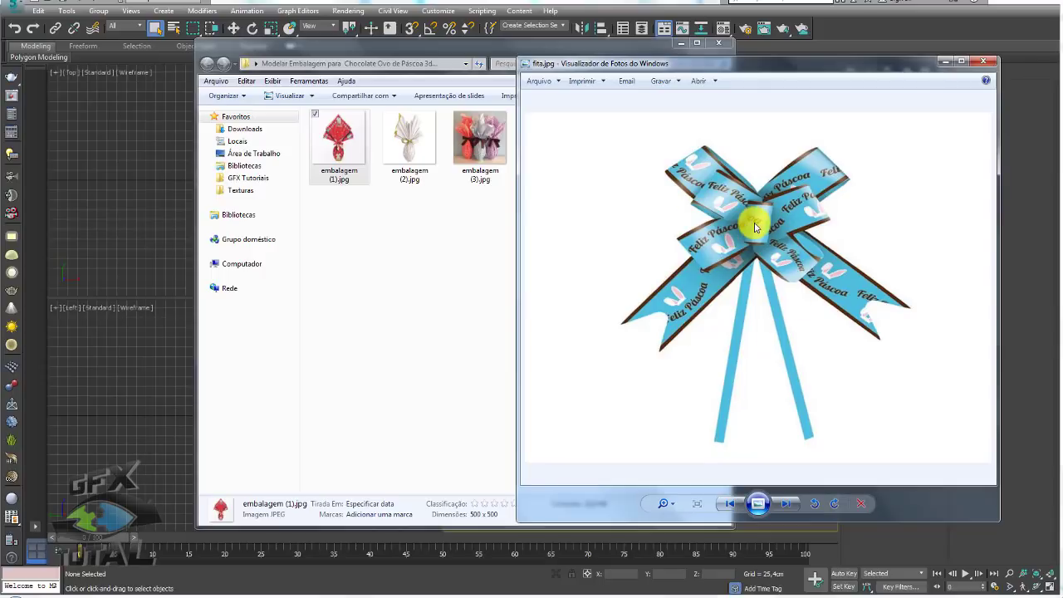
pyautogui.click(947, 61)
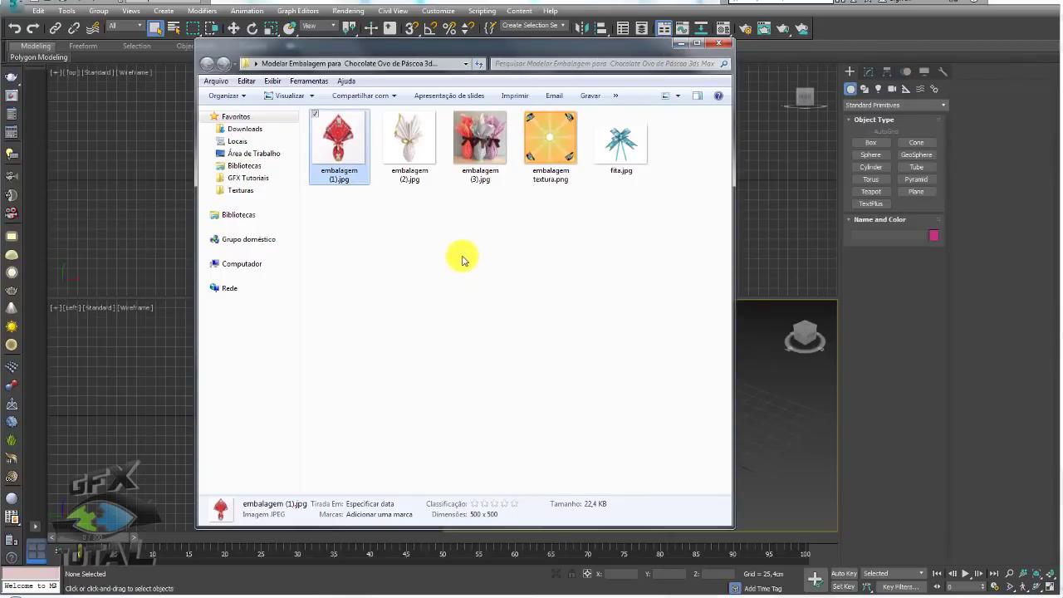
pyautogui.doubleClick(339, 140)
pyautogui.scroll(3, 770, 355)
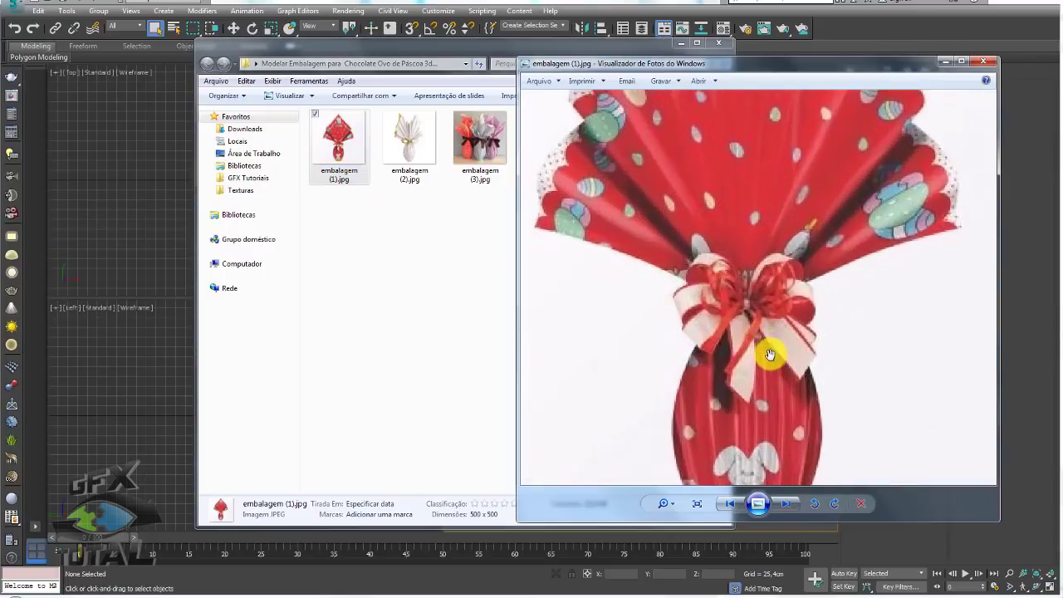
pyautogui.moveTo(771, 355); pyautogui.dragTo(750, 190)
pyautogui.scroll(1, 754, 351)
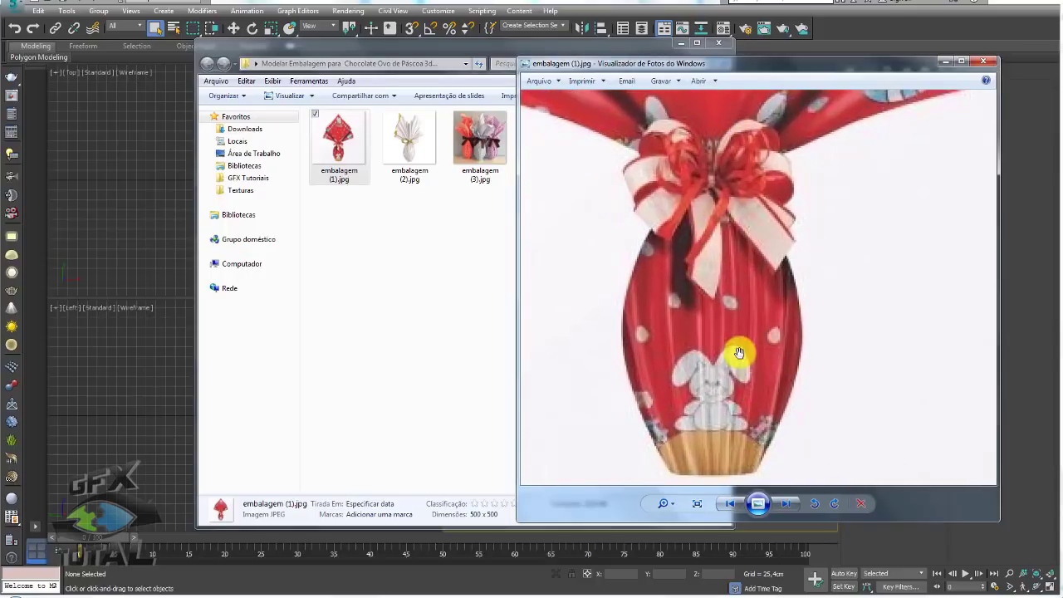
pyautogui.scroll(-5, 740, 353)
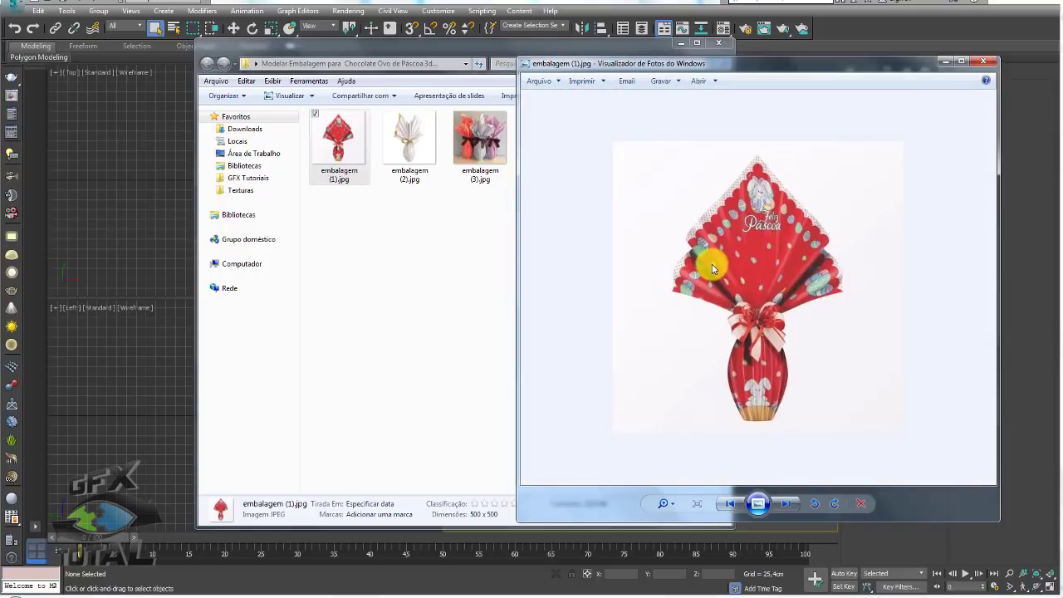
pyautogui.moveTo(649, 317)
pyautogui.mouseDown()
pyautogui.moveTo(743, 159)
pyautogui.moveTo(921, 363)
pyautogui.moveTo(875, 439)
pyautogui.moveTo(807, 497)
pyautogui.moveTo(657, 337)
pyautogui.mouseUp()
pyautogui.press('Escape')
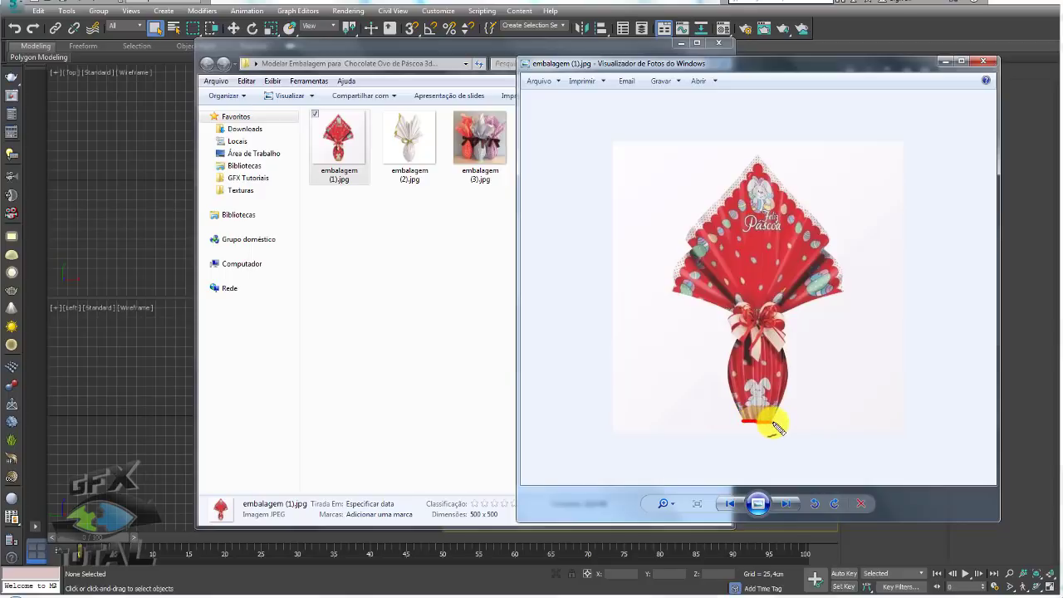
pyautogui.moveTo(758, 422)
pyautogui.mouseDown()
pyautogui.moveTo(774, 422)
pyautogui.moveTo(761, 409)
pyautogui.moveTo(781, 419)
pyautogui.mouseUp()
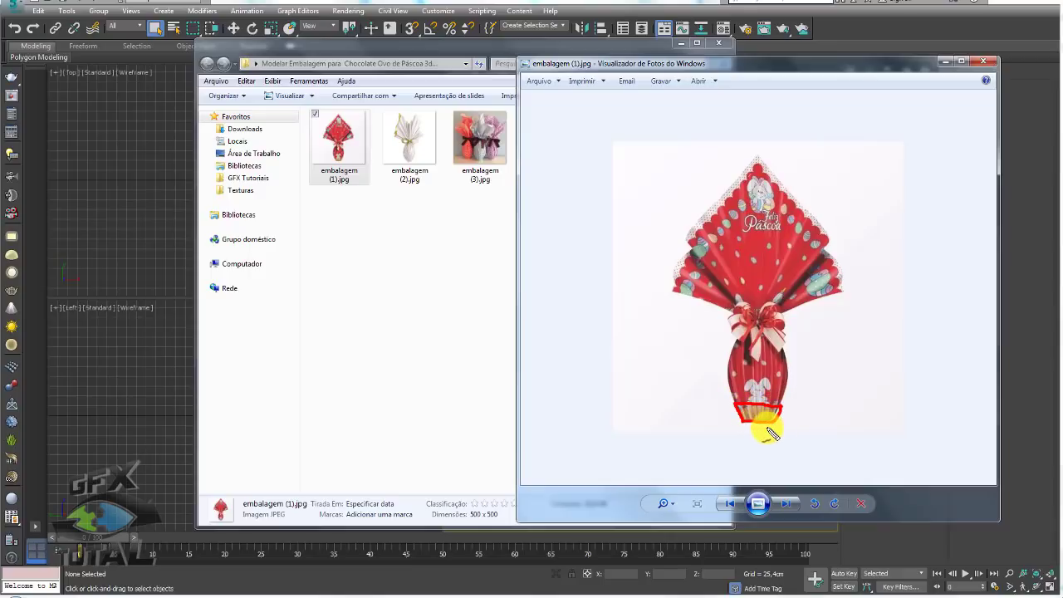
pyautogui.moveTo(809, 366); pyautogui.dragTo(823, 407)
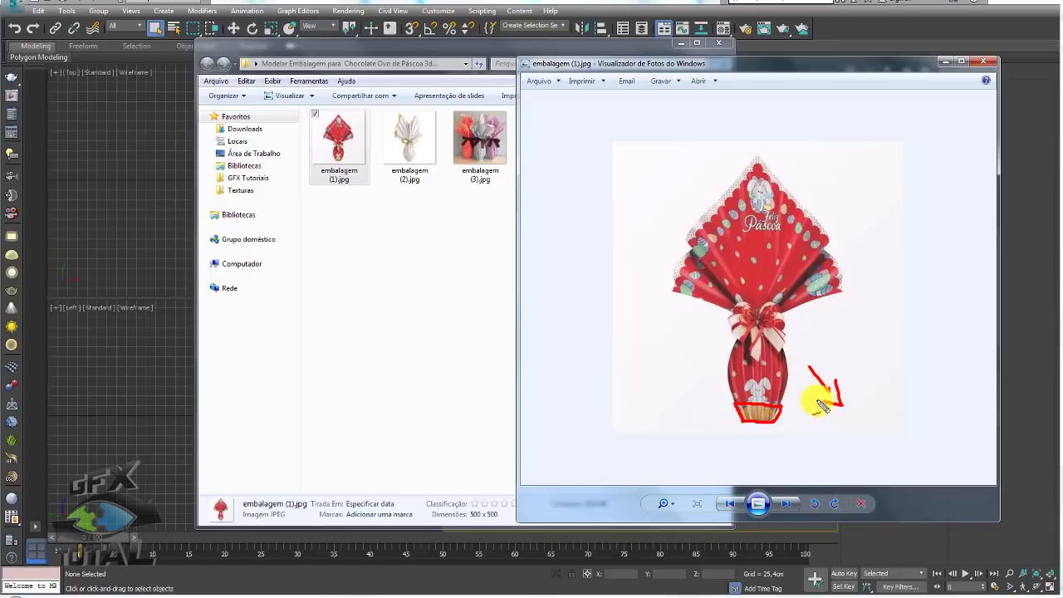
pyautogui.moveTo(703, 375); pyautogui.dragTo(666, 421)
pyautogui.press('Escape')
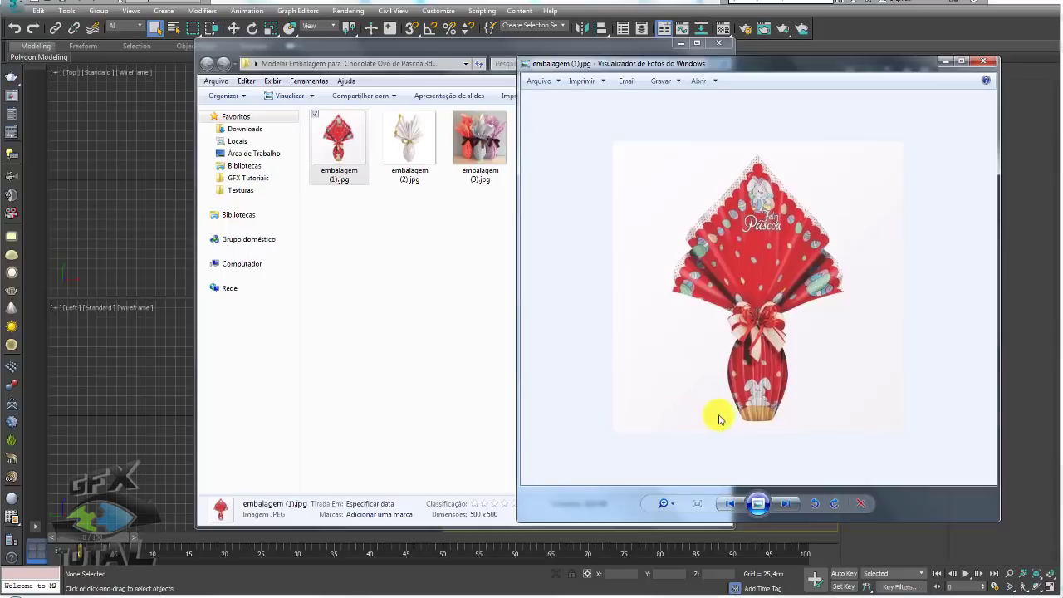
pyautogui.moveTo(735, 415)
pyautogui.mouseDown()
pyautogui.moveTo(736, 365)
pyautogui.moveTo(758, 319)
pyautogui.moveTo(783, 357)
pyautogui.moveTo(788, 404)
pyautogui.moveTo(776, 425)
pyautogui.moveTo(746, 431)
pyautogui.mouseUp()
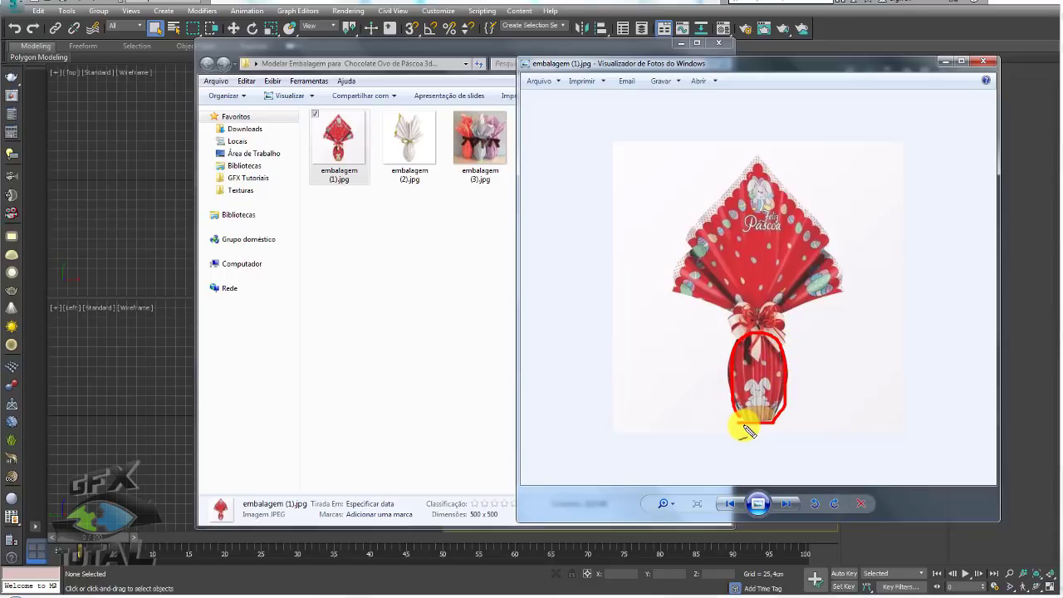
pyautogui.rightClick(745, 430)
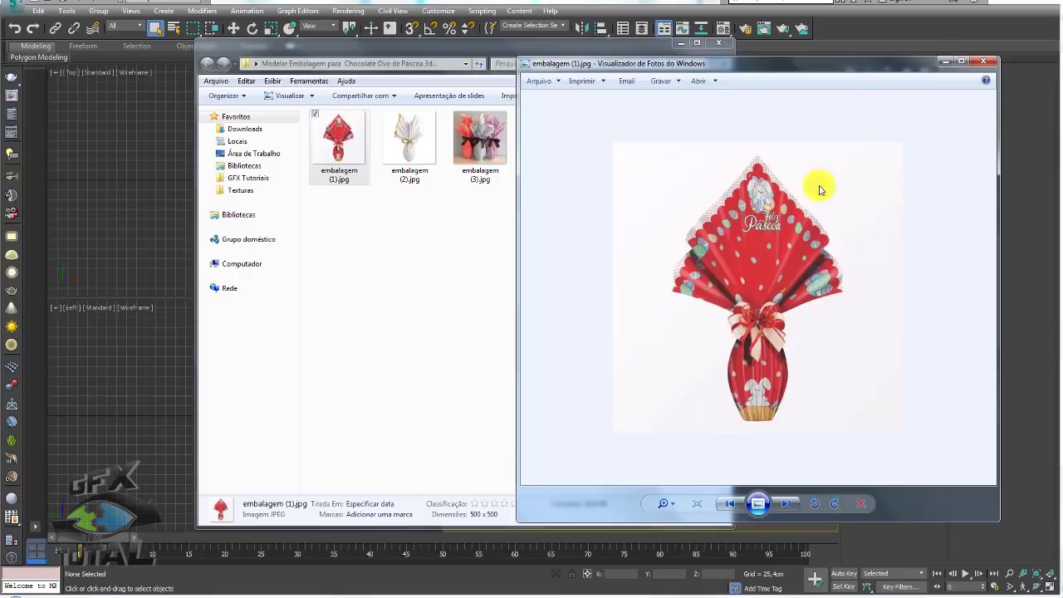
pyautogui.click(946, 63)
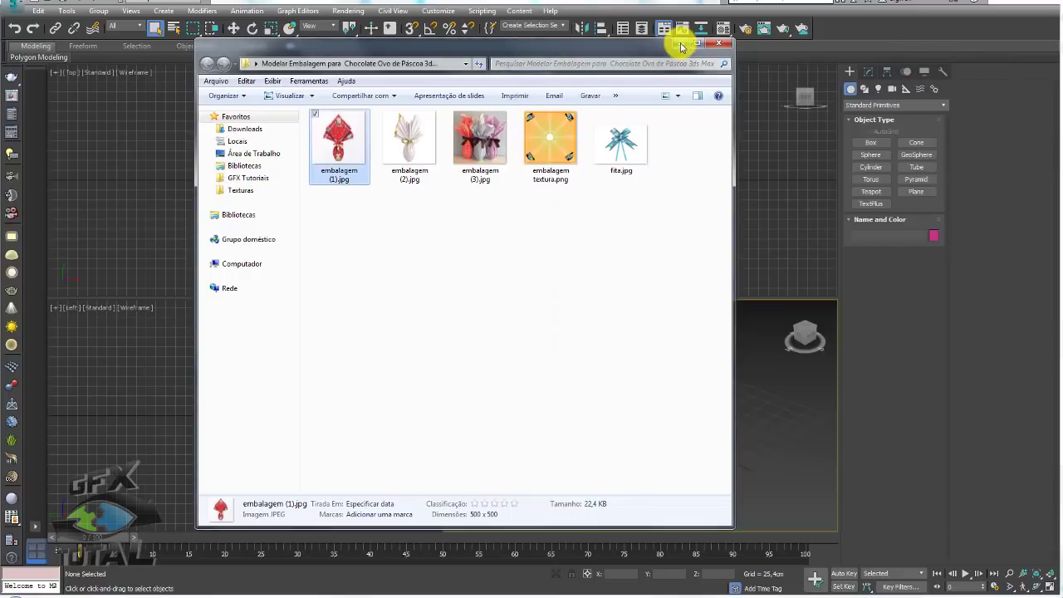
# Step: Create a sphere resting on the grid origin, shown with edged faces in a maximized Perspective view
pyautogui.click(681, 46)
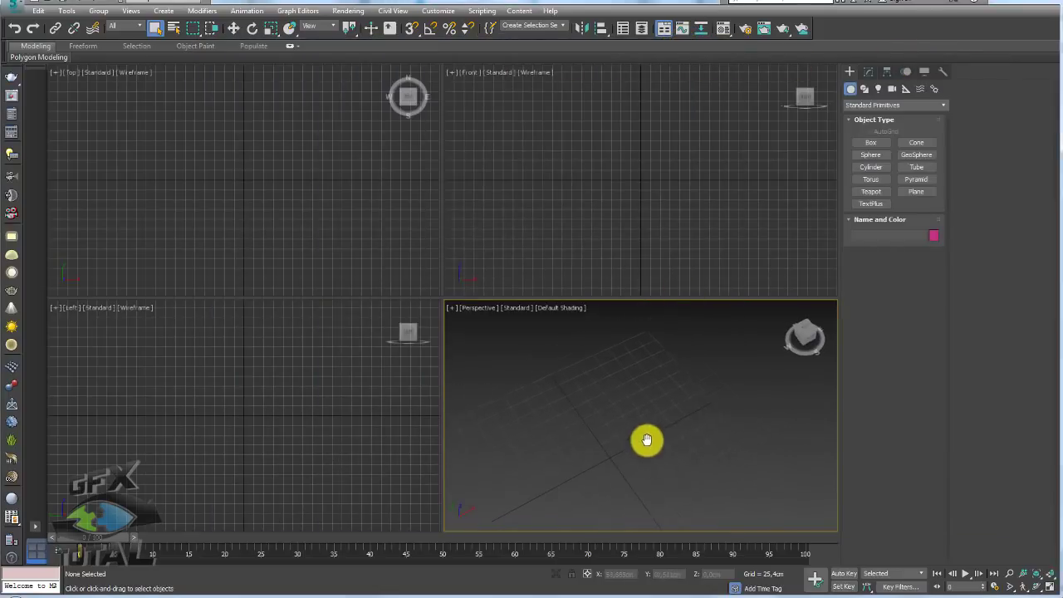
pyautogui.moveTo(647, 440); pyautogui.dragTo(696, 418, button='middle')
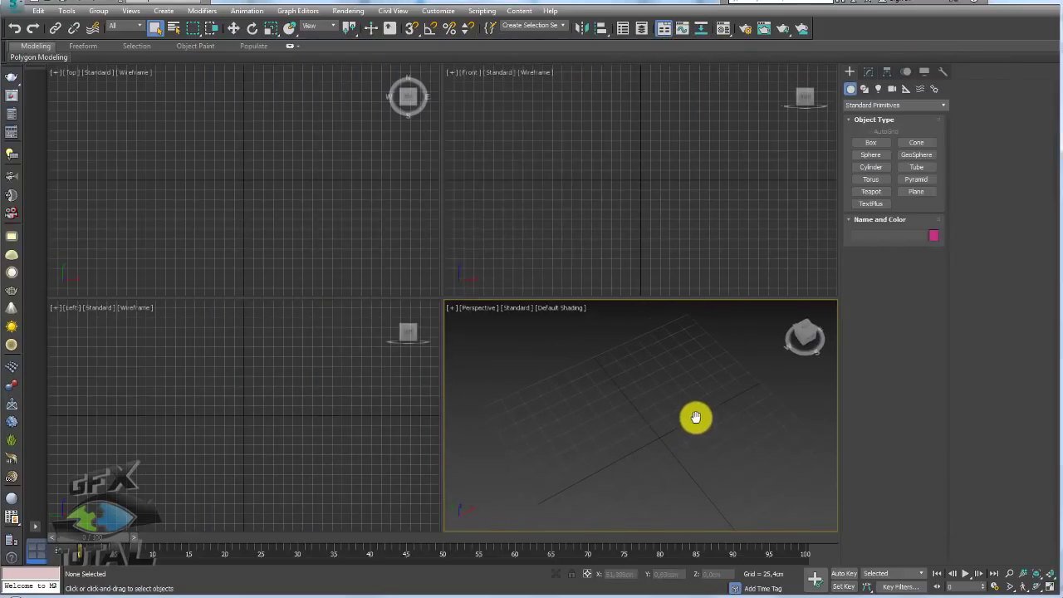
pyautogui.click(1049, 587)
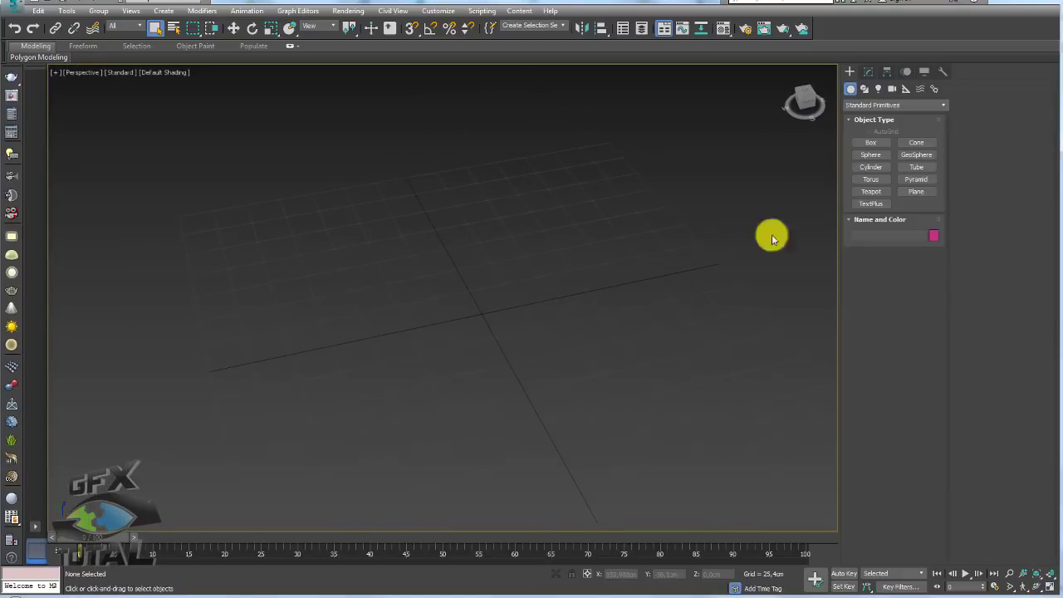
pyautogui.click(870, 154)
pyautogui.moveTo(485, 313); pyautogui.dragTo(522, 337)
pyautogui.click(861, 427)
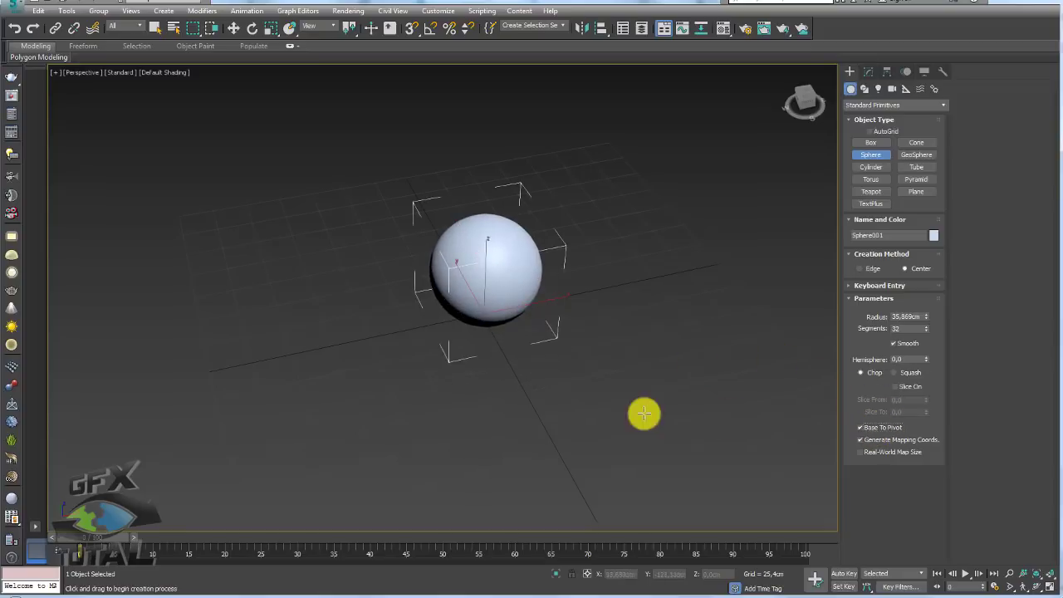
pyautogui.press('F4')
pyautogui.moveTo(546, 363)
pyautogui.keyDown('alt'); pyautogui.mouseDown(button='middle')
pyautogui.moveTo(525, 438)
pyautogui.moveTo(543, 418)
pyautogui.mouseUp(button='middle'); pyautogui.keyUp('alt')
# Step: Add an FFD 3x3x3 modifier to the sphere
pyautogui.click(869, 73)
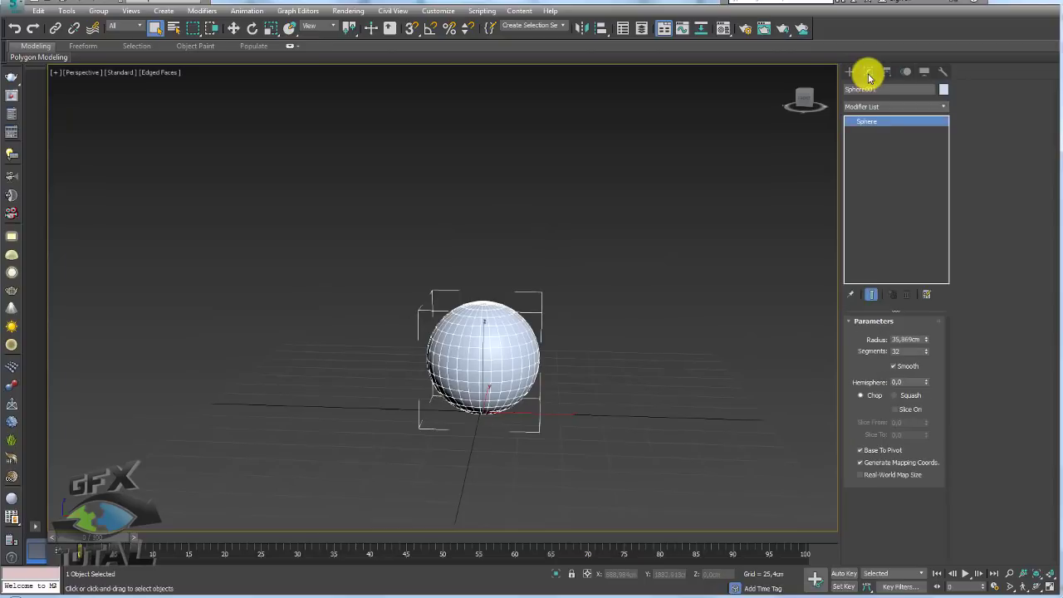
pyautogui.click(945, 103)
pyautogui.scroll(-3, 944, 171)
pyautogui.scroll(-2, 906, 268)
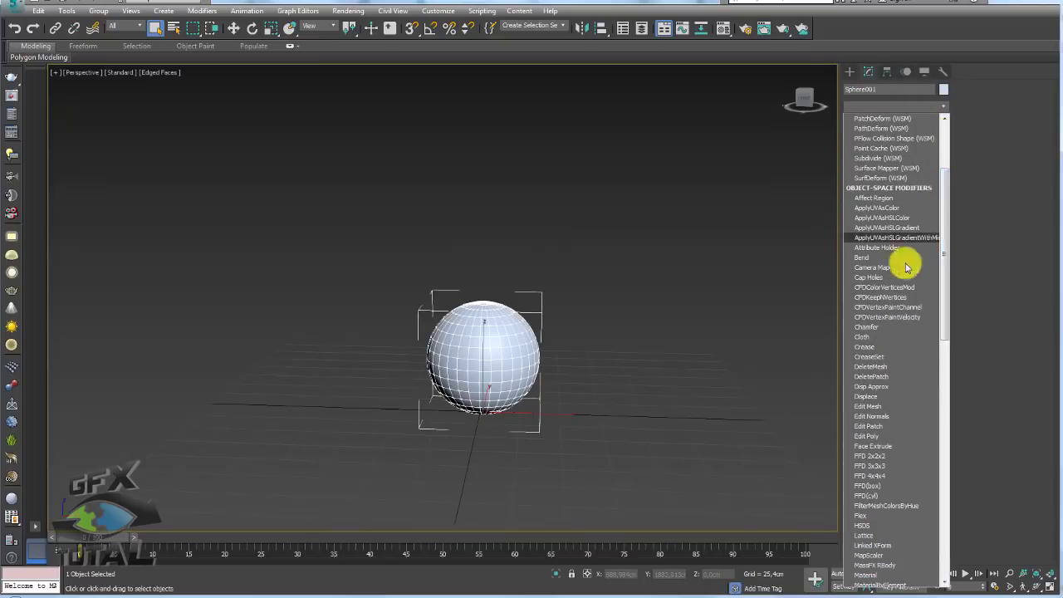
pyautogui.click(877, 466)
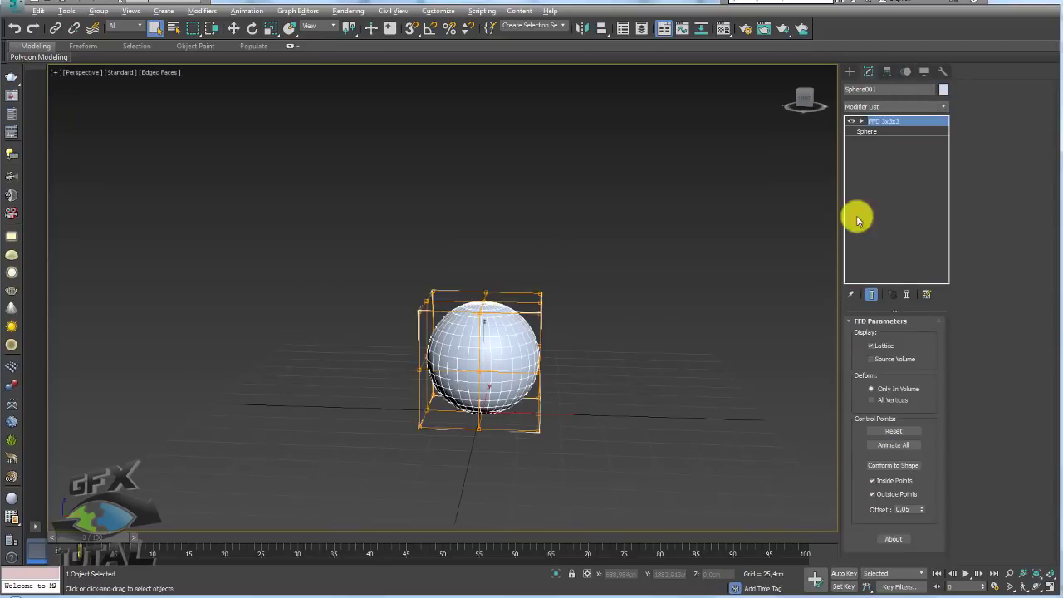
# Step: Pull the FFD's top row of control points upward to stretch the sphere into an egg
pyautogui.click(879, 134)
pyautogui.keyDown('alt'); pyautogui.moveTo(638, 219); pyautogui.dragTo(679, 228, button='middle'); pyautogui.keyUp('alt')
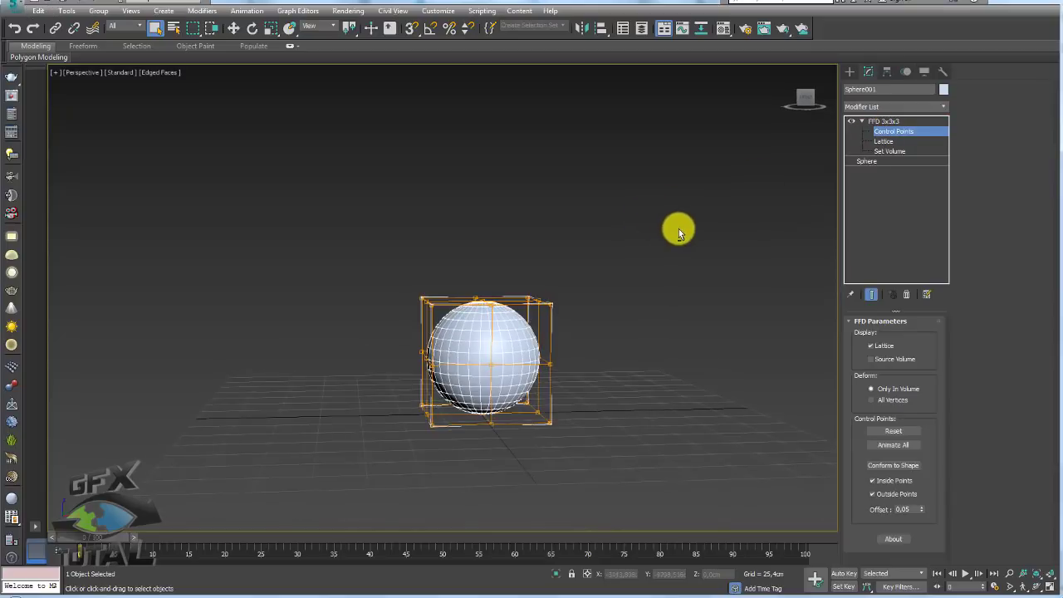
pyautogui.moveTo(675, 237); pyautogui.dragTo(383, 325)
pyautogui.press('w')
pyautogui.moveTo(486, 254); pyautogui.dragTo(491, 202)
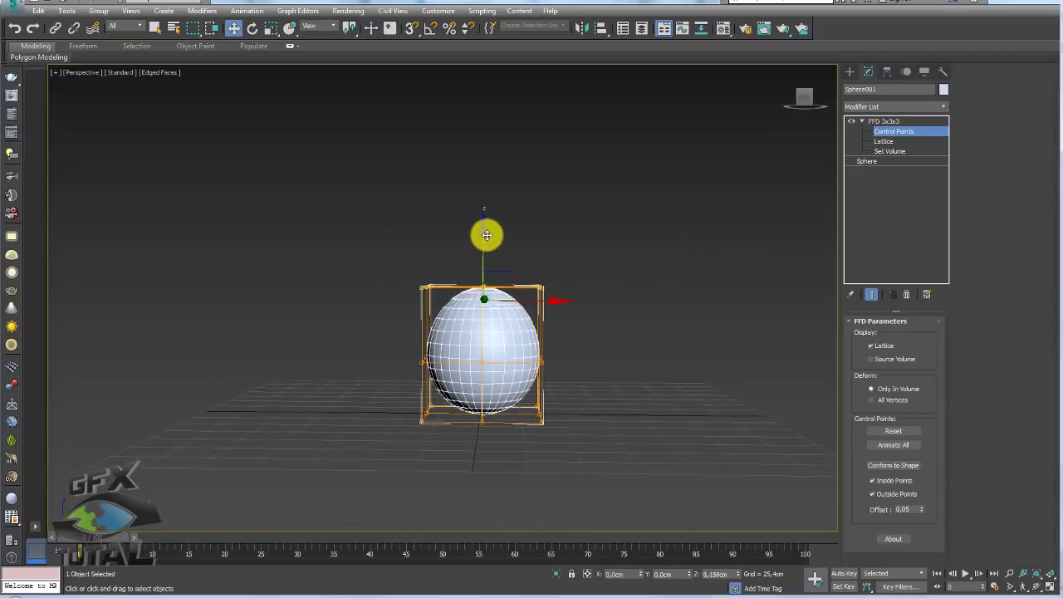
pyautogui.moveTo(527, 344)
pyautogui.keyDown('alt'); pyautogui.mouseDown(button='middle')
pyautogui.moveTo(560, 361)
pyautogui.moveTo(474, 399)
pyautogui.mouseUp(button='middle'); pyautogui.keyUp('alt')
pyautogui.scroll(5, 491, 329)
pyautogui.scroll(-4, 451, 341)
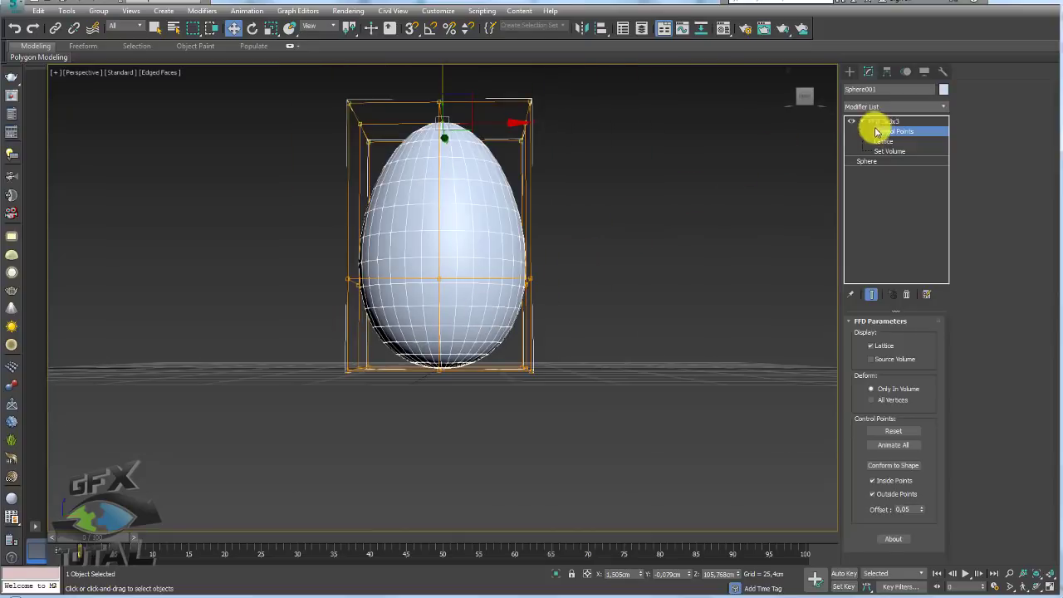
# Step: Return to the FFD 3x3x3 level and bring up the egg's quad menu
pyautogui.click(882, 121)
pyautogui.moveTo(607, 225)
pyautogui.keyDown('alt'); pyautogui.mouseDown(button='middle')
pyautogui.moveTo(455, 275)
pyautogui.moveTo(460, 334)
pyautogui.mouseUp(button='middle'); pyautogui.keyUp('alt')
pyautogui.scroll(3, 444, 268)
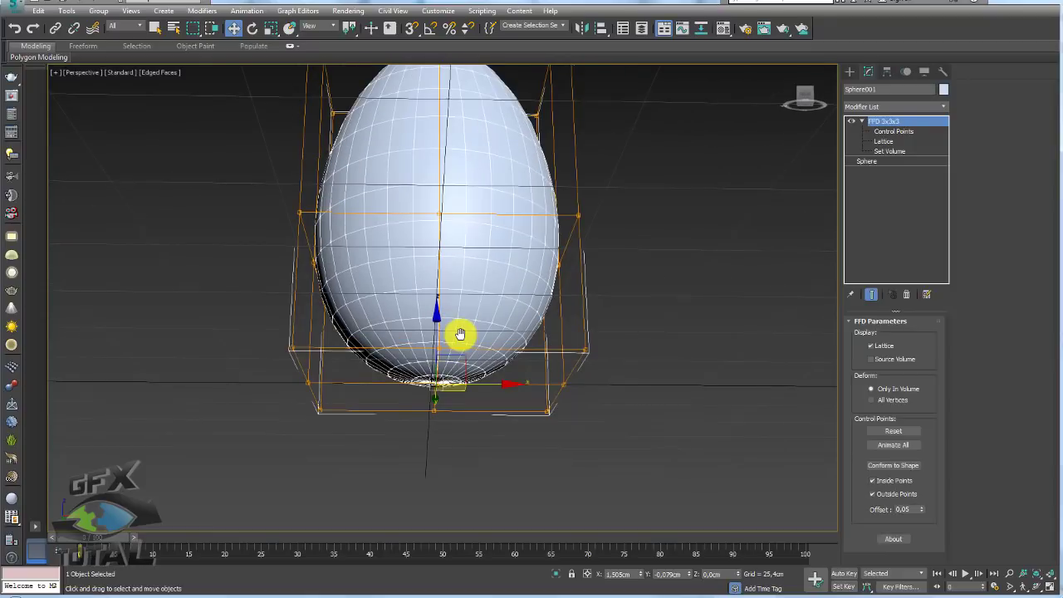
pyautogui.rightClick(466, 256)
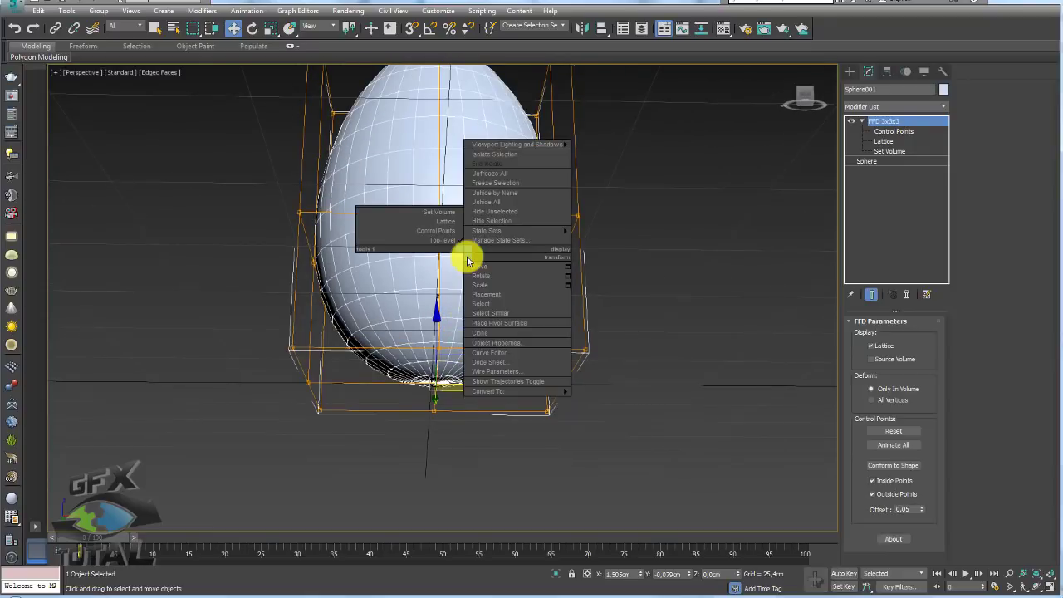
pyautogui.moveTo(515, 391)
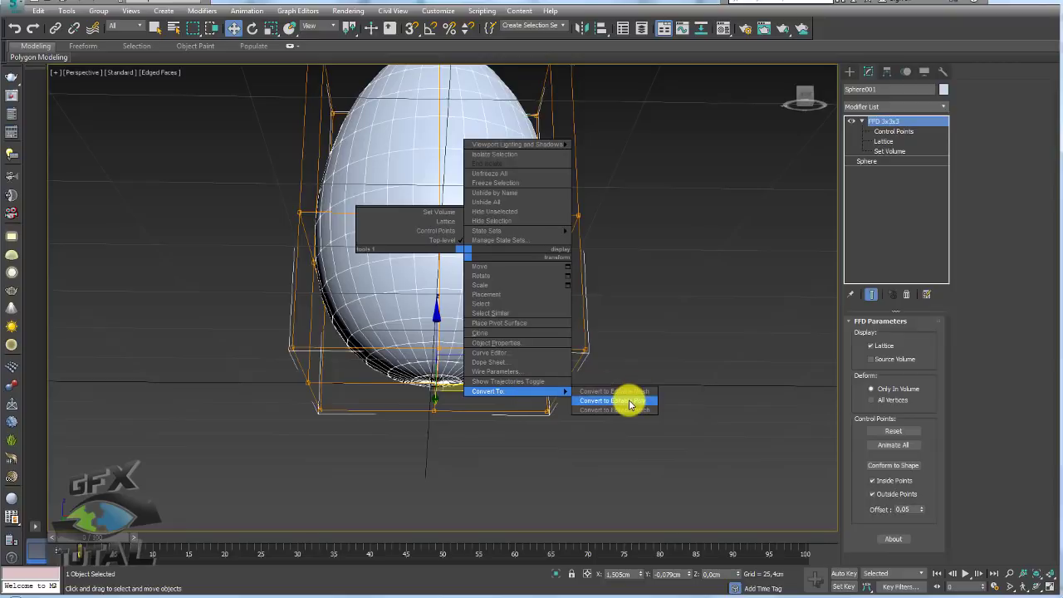
# Step: Convert the egg to an Editable Poly and grow a vertex selection around its bottom
pyautogui.click(630, 401)
pyautogui.click(864, 335)
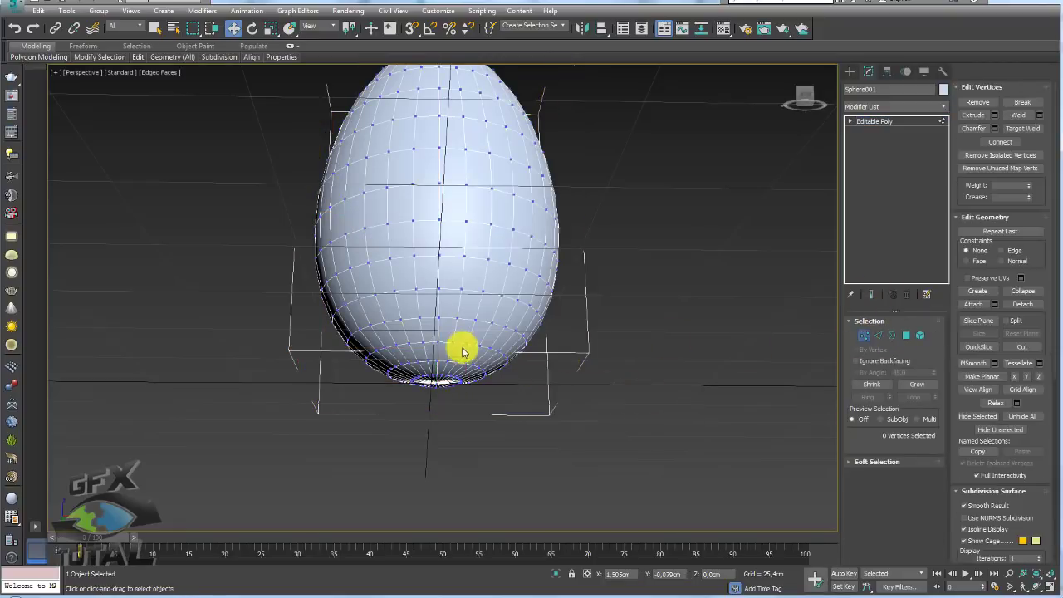
pyautogui.click(438, 381)
pyautogui.keyDown('alt'); pyautogui.moveTo(538, 410); pyautogui.dragTo(812, 348, button='middle'); pyautogui.keyUp('alt')
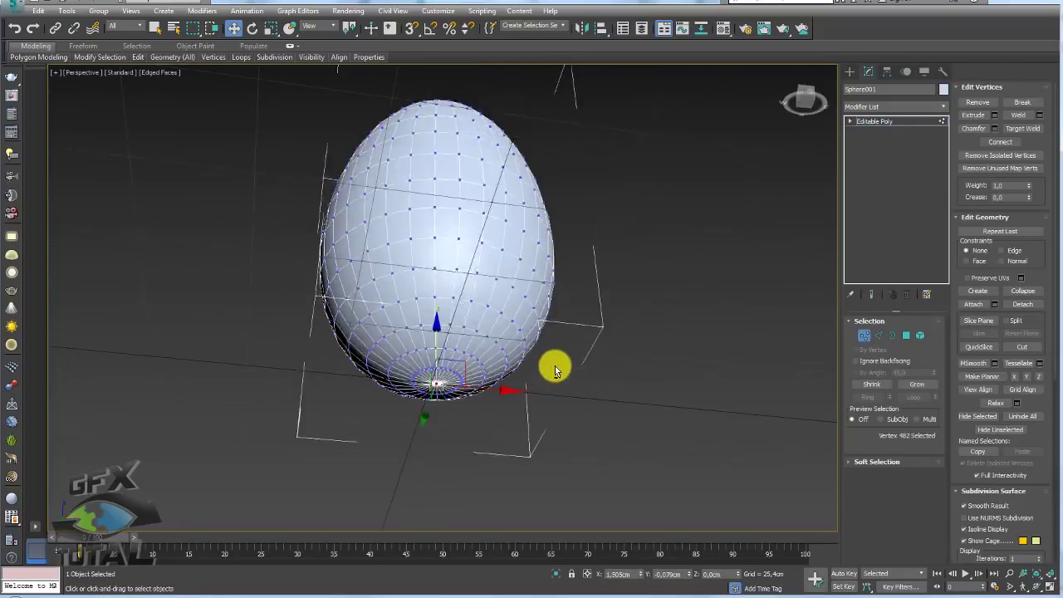
pyautogui.click(915, 389)
pyautogui.keyDown('alt'); pyautogui.moveTo(535, 389); pyautogui.dragTo(591, 407, button='middle'); pyautogui.keyUp('alt')
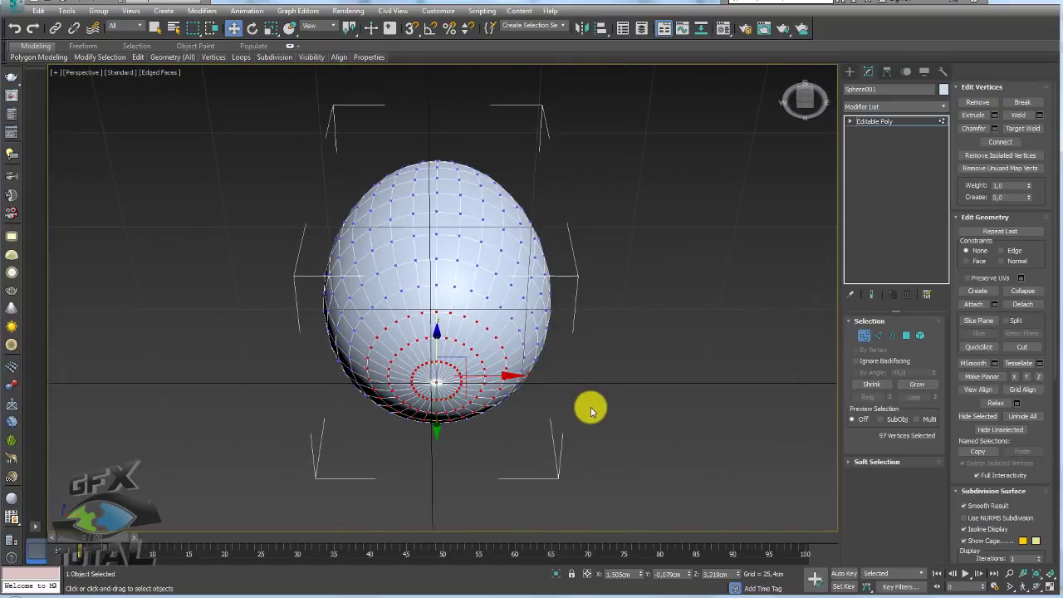
# Step: Pull the bottom polygons down to lengthen the egg and scale them flat into a base
pyautogui.keyDown('ctrl'); pyautogui.click(907, 335); pyautogui.keyUp('ctrl')
pyautogui.moveTo(510, 240)
pyautogui.keyDown('alt'); pyautogui.mouseDown(button='middle')
pyautogui.moveTo(562, 308)
pyautogui.moveTo(442, 309)
pyautogui.mouseUp(button='middle'); pyautogui.keyUp('alt')
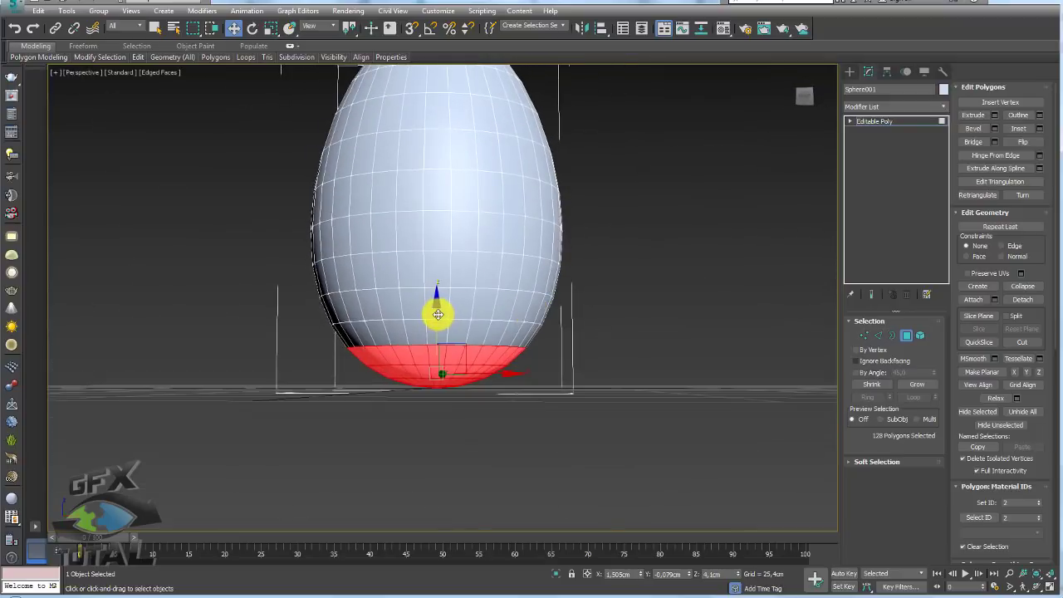
pyautogui.moveTo(438, 314); pyautogui.dragTo(439, 373)
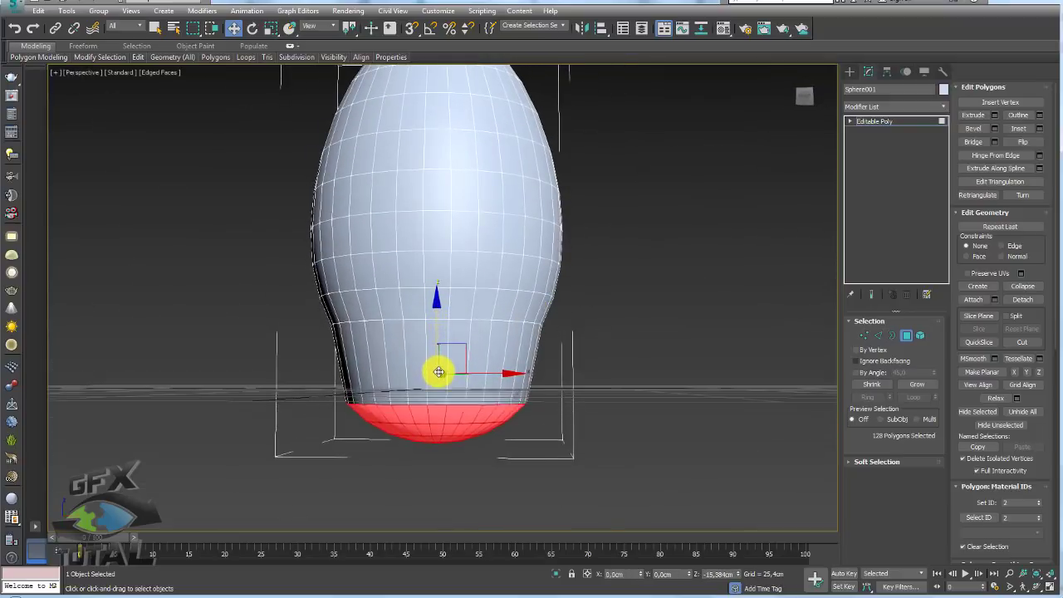
pyautogui.press('e')
pyautogui.press('r')
pyautogui.moveTo(444, 347)
pyautogui.keyDown('alt'); pyautogui.mouseDown(button='middle')
pyautogui.moveTo(465, 264)
pyautogui.moveTo(468, 379)
pyautogui.mouseUp(button='middle'); pyautogui.keyUp('alt')
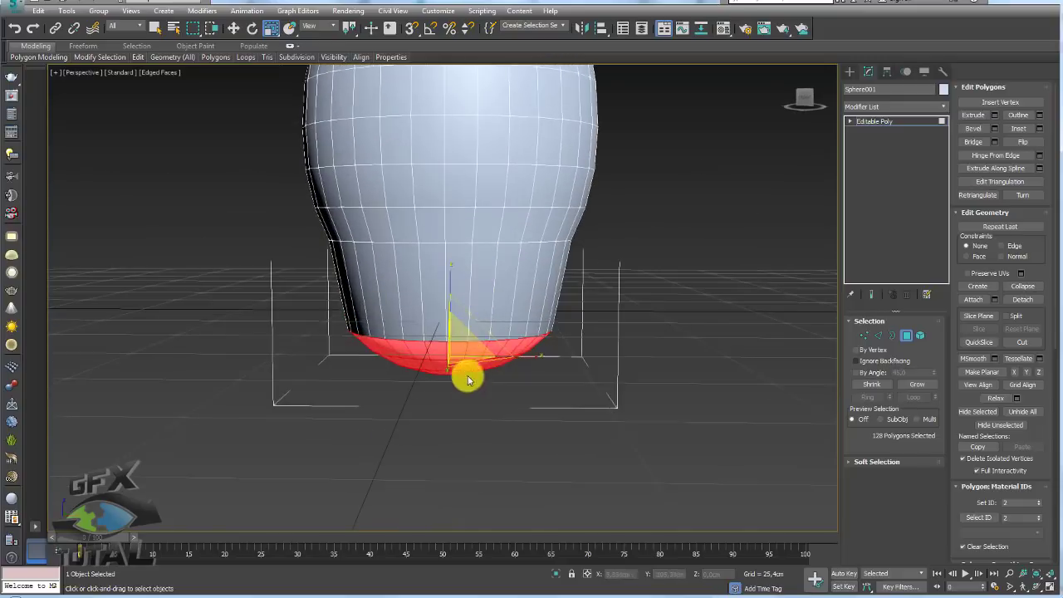
pyautogui.moveTo(444, 280); pyautogui.dragTo(468, 441)
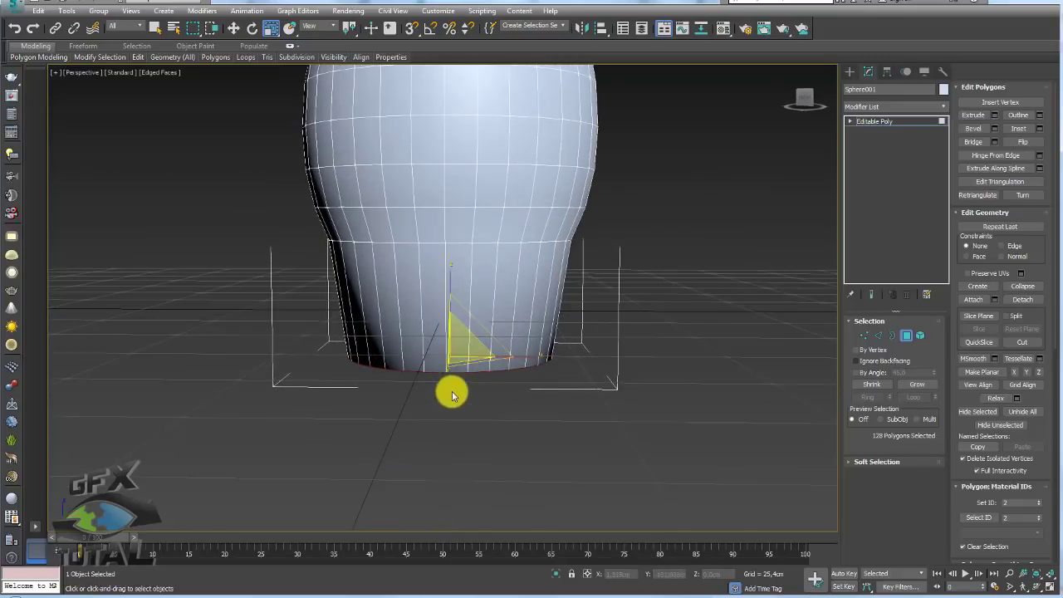
pyautogui.keyDown('alt'); pyautogui.moveTo(452, 396); pyautogui.dragTo(451, 327, button='middle'); pyautogui.keyUp('alt')
# Step: Raise the whole egg above the grid, then select the polygon band at its base
pyautogui.press('w')
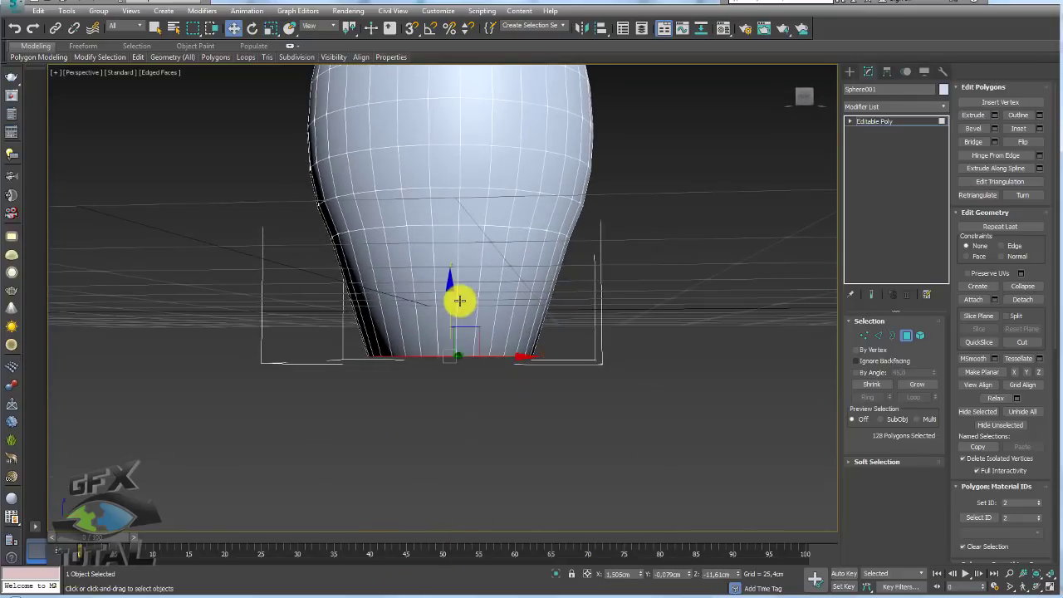
pyautogui.scroll(-5, 446, 278)
pyautogui.keyDown('alt'); pyautogui.moveTo(477, 228); pyautogui.dragTo(496, 240, button='middle'); pyautogui.keyUp('alt')
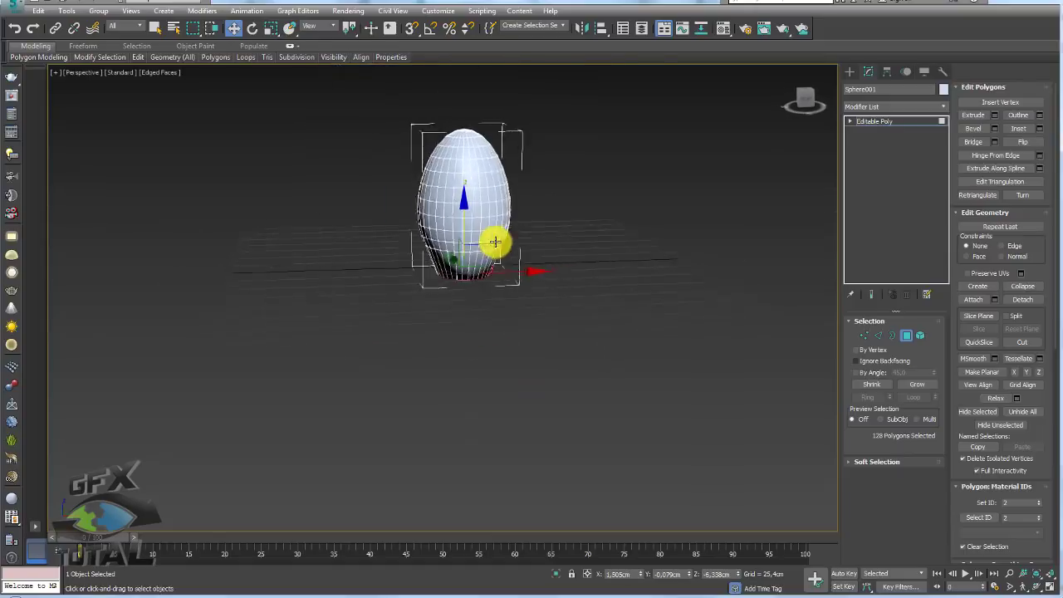
pyautogui.click(858, 122)
pyautogui.moveTo(470, 216); pyautogui.dragTo(469, 205)
pyautogui.keyDown('alt'); pyautogui.moveTo(475, 207); pyautogui.dragTo(468, 178, button='middle'); pyautogui.keyUp('alt')
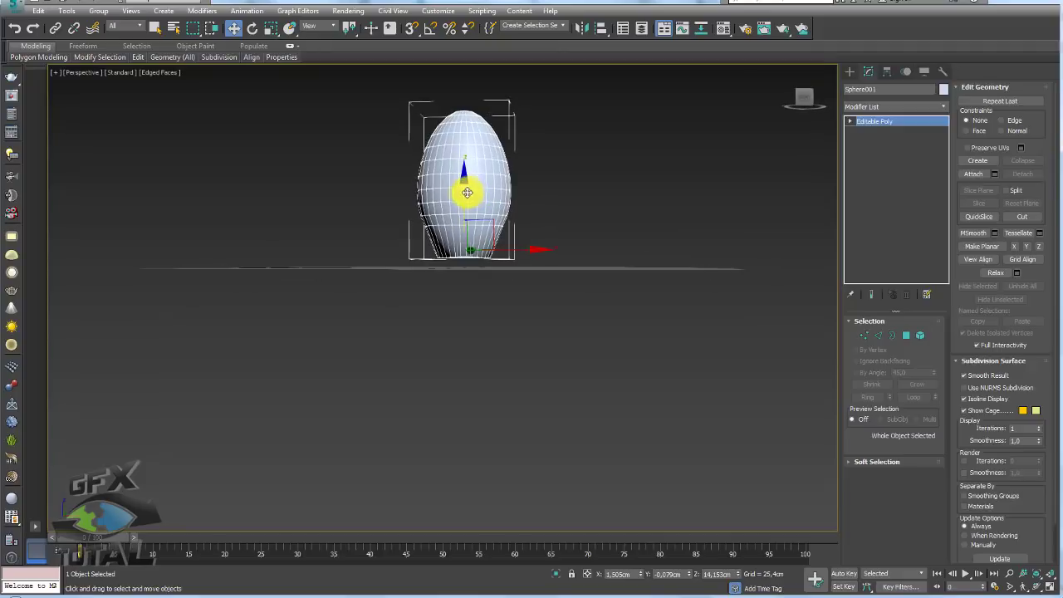
pyautogui.moveTo(468, 177); pyautogui.dragTo(467, 185)
pyautogui.keyDown('alt'); pyautogui.moveTo(472, 195); pyautogui.dragTo(504, 197, button='middle'); pyautogui.keyUp('alt')
pyautogui.moveTo(503, 197)
pyautogui.mouseDown()
pyautogui.moveTo(491, 264)
pyautogui.moveTo(503, 257)
pyautogui.mouseUp()
pyautogui.moveTo(502, 257)
pyautogui.keyDown('alt'); pyautogui.mouseDown(button='middle')
pyautogui.moveTo(515, 327)
pyautogui.moveTo(477, 375)
pyautogui.moveTo(498, 285)
pyautogui.moveTo(538, 319)
pyautogui.moveTo(504, 314)
pyautogui.mouseUp(button='middle'); pyautogui.keyUp('alt')
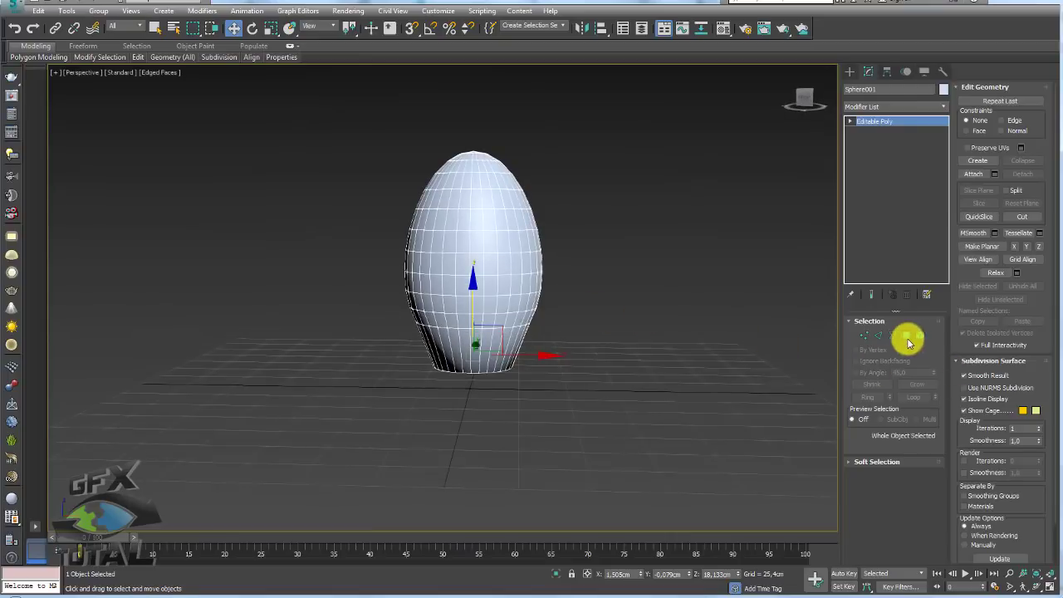
pyautogui.click(906, 336)
pyautogui.moveTo(609, 423); pyautogui.dragTo(380, 356)
# Step: Exit polygon editing and rename Sphere001 to ovo
pyautogui.press('e')
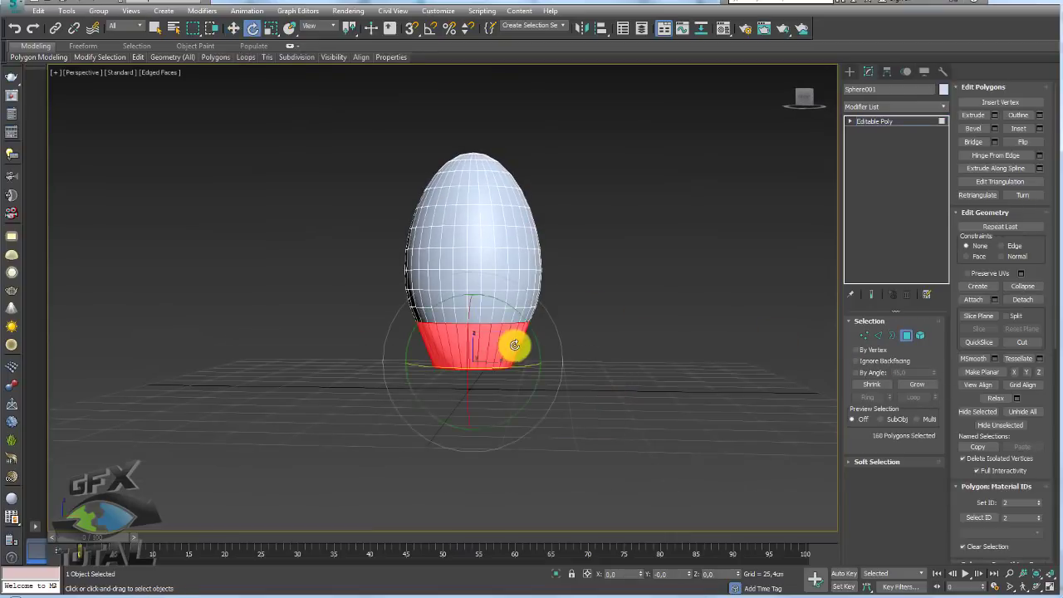
pyautogui.press('r')
pyautogui.moveTo(526, 338)
pyautogui.keyDown('alt'); pyautogui.mouseDown(button='middle')
pyautogui.moveTo(541, 308)
pyautogui.moveTo(532, 332)
pyautogui.mouseUp(button='middle'); pyautogui.keyUp('alt')
pyautogui.click(875, 121)
pyautogui.scroll(-5, 638, 204)
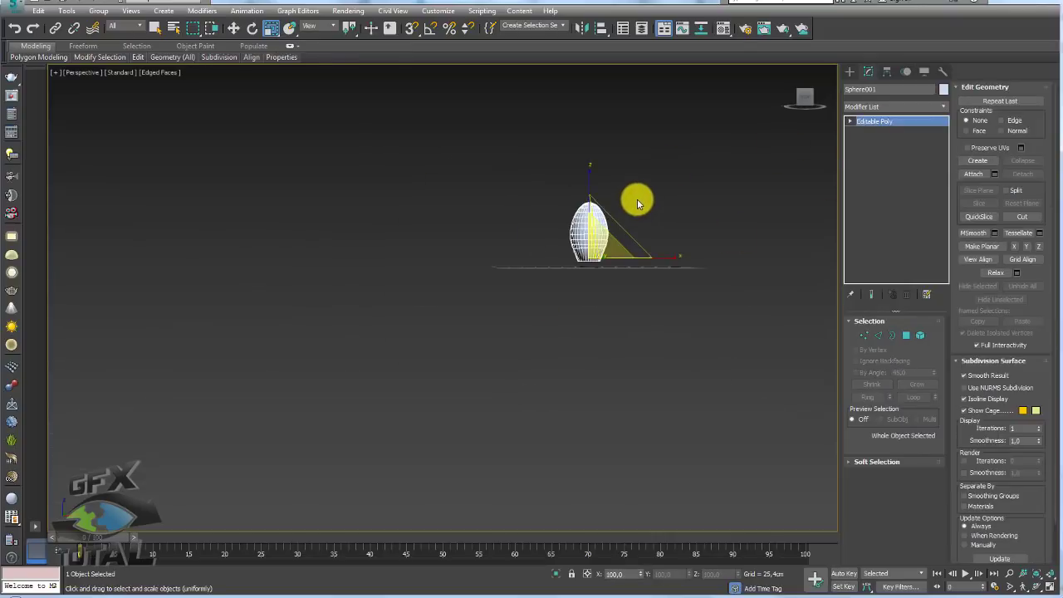
pyautogui.scroll(5, 641, 196)
pyautogui.scroll(-2, 654, 216)
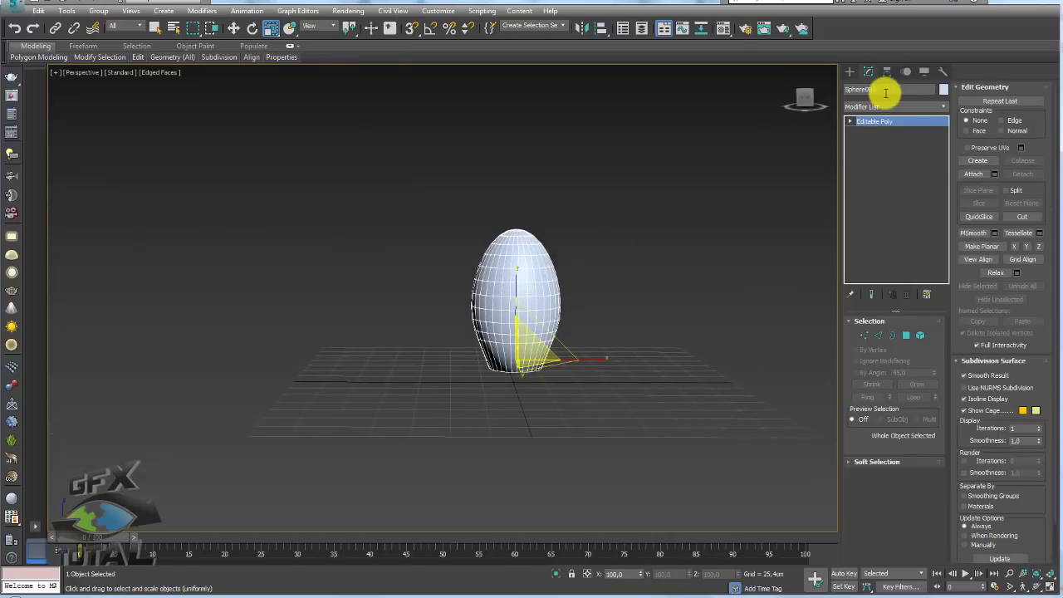
pyautogui.click(886, 90)
pyautogui.write('ovo')
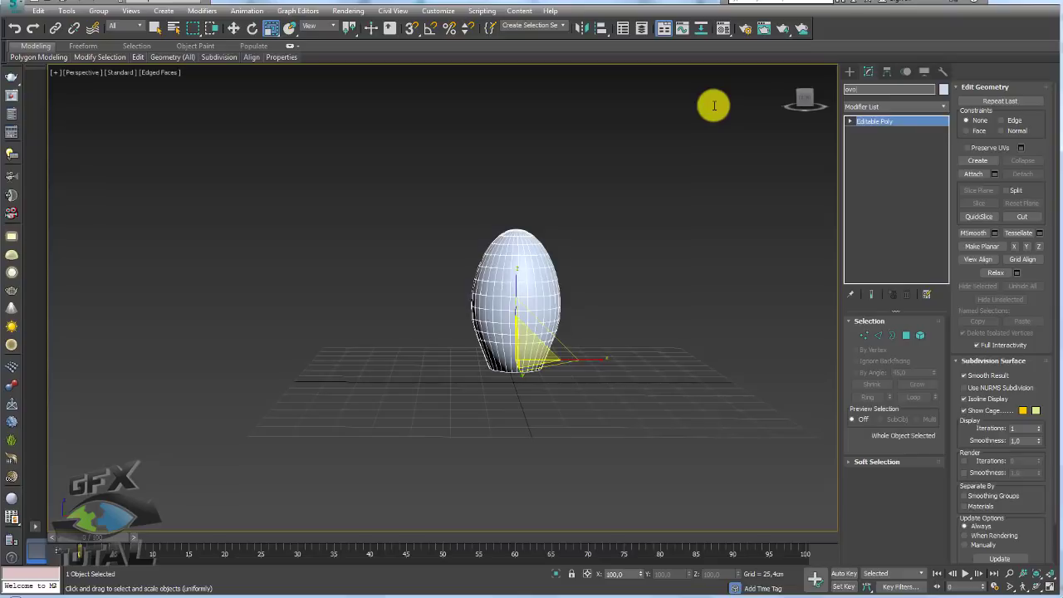
# Step: Review the wrapped-egg reference photo again and reframe the view with the egg on the left
pyautogui.moveTo(692, 136)
pyautogui.keyDown('alt'); pyautogui.mouseDown(button='middle')
pyautogui.moveTo(653, 209)
pyautogui.moveTo(652, 249)
pyautogui.mouseUp(button='middle'); pyautogui.keyUp('alt')
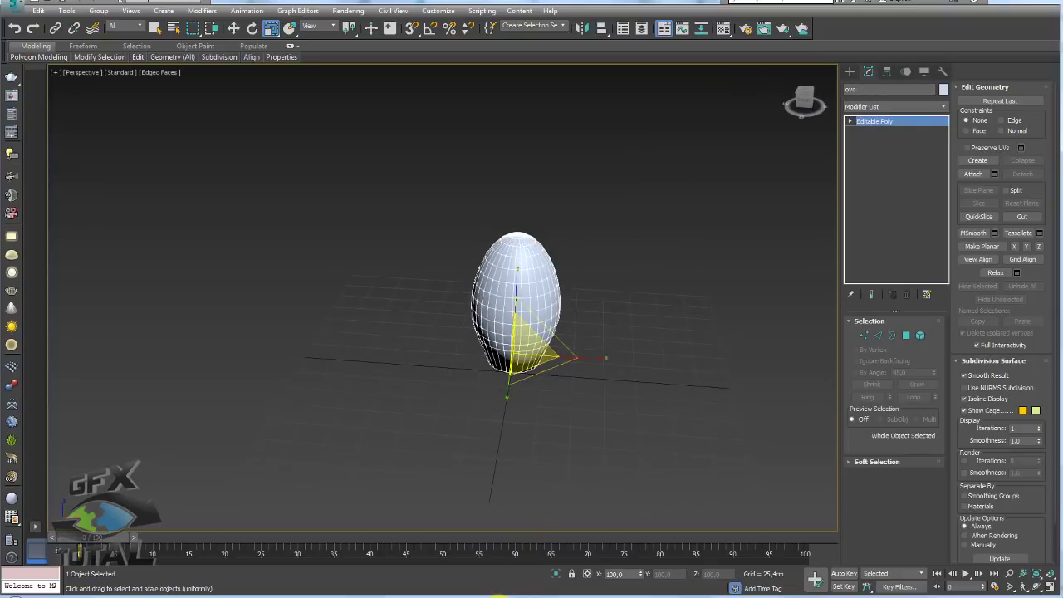
pyautogui.moveTo(498, 595)
pyautogui.click(541, 563)
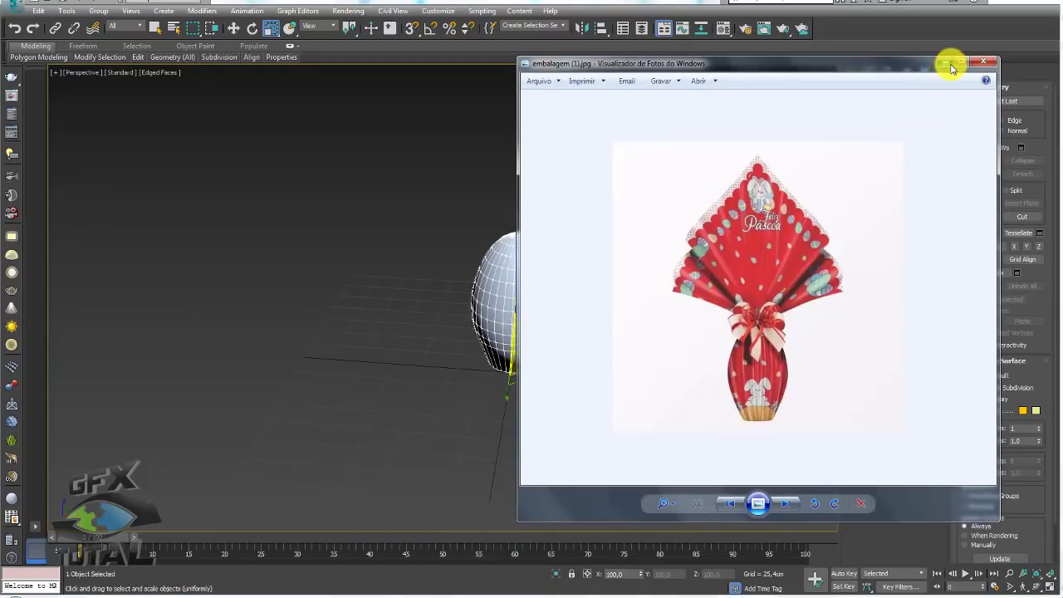
pyautogui.click(948, 63)
pyautogui.moveTo(648, 297); pyautogui.dragTo(441, 304, button='middle')
pyautogui.scroll(-2, 441, 304)
pyautogui.moveTo(784, 142); pyautogui.dragTo(651, 154, button='middle')
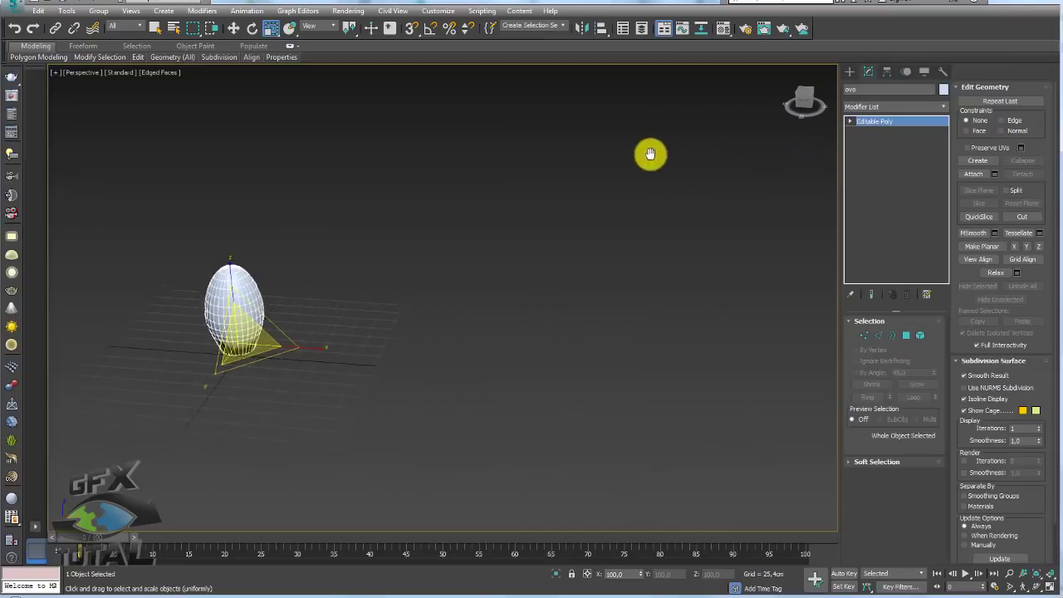
pyautogui.click(850, 72)
# Step: Draw a plane beside the egg and apply the embalagem (1).jpg image to it
pyautogui.click(916, 192)
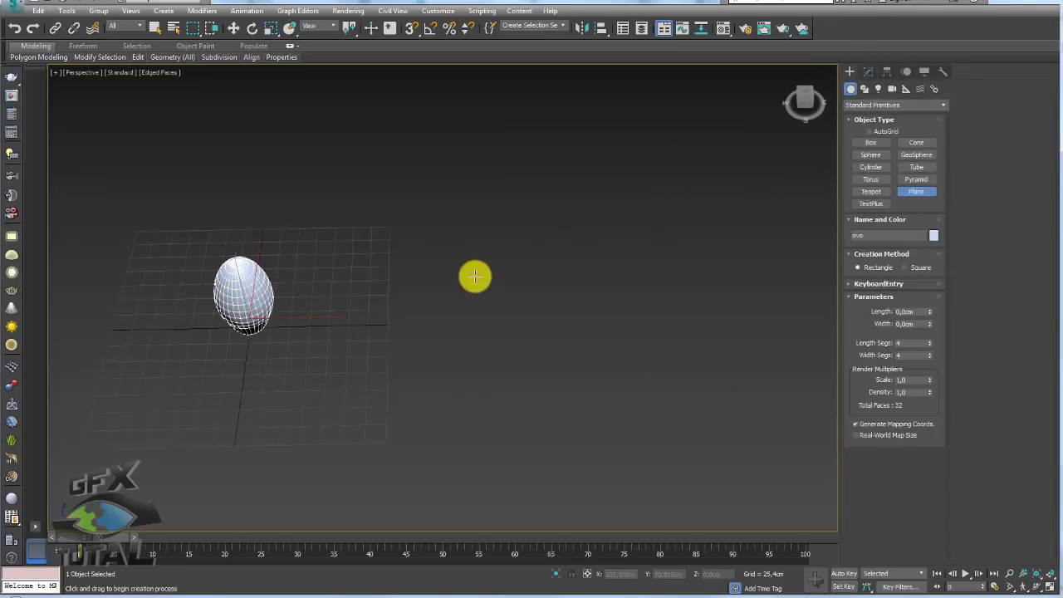
pyautogui.moveTo(474, 276); pyautogui.dragTo(603, 384)
pyautogui.press('r')
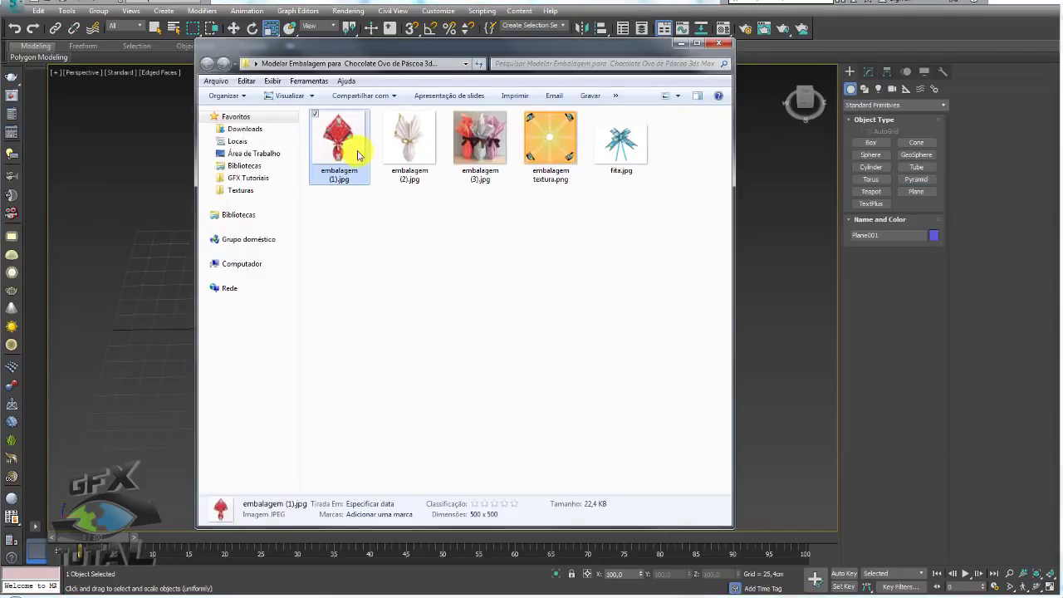
pyautogui.moveTo(368, 48); pyautogui.dragTo(719, 92)
pyautogui.moveTo(684, 175); pyautogui.dragTo(419, 247)
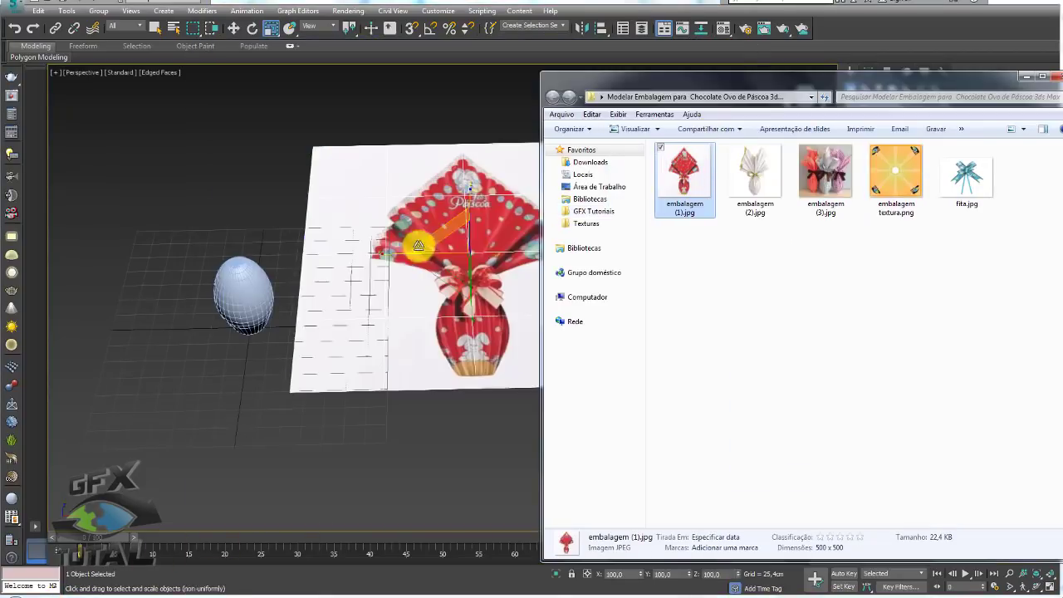
pyautogui.click(1025, 79)
pyautogui.moveTo(650, 211)
pyautogui.keyDown('alt'); pyautogui.mouseDown(button='middle')
pyautogui.moveTo(603, 217)
pyautogui.moveTo(570, 238)
pyautogui.moveTo(565, 294)
pyautogui.moveTo(538, 266)
pyautogui.mouseUp(button='middle'); pyautogui.keyUp('alt')
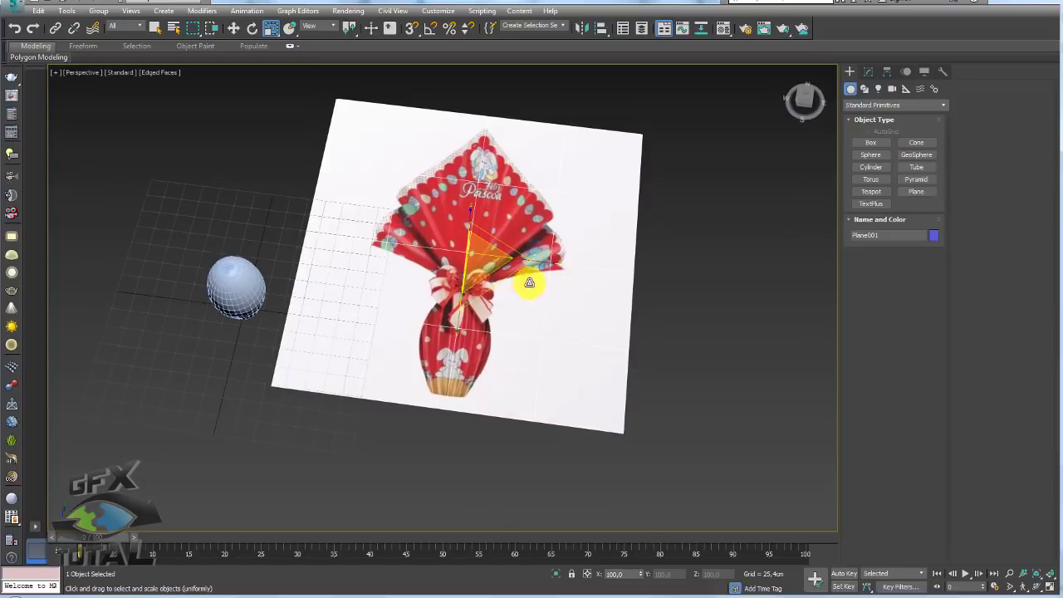
# Step: Move the textured plane to the right of the egg
pyautogui.press('w')
pyautogui.keyDown('alt'); pyautogui.moveTo(465, 250); pyautogui.dragTo(485, 242, button='middle'); pyautogui.keyUp('alt')
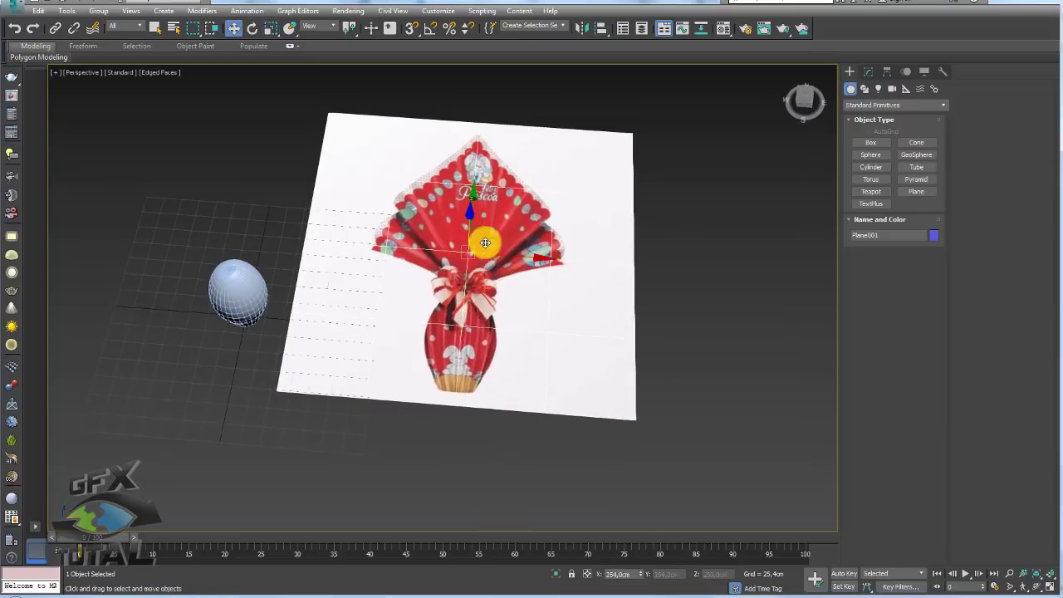
pyautogui.moveTo(485, 243)
pyautogui.mouseDown()
pyautogui.moveTo(288, 302)
pyautogui.moveTo(282, 285)
pyautogui.moveTo(210, 313)
pyautogui.mouseUp()
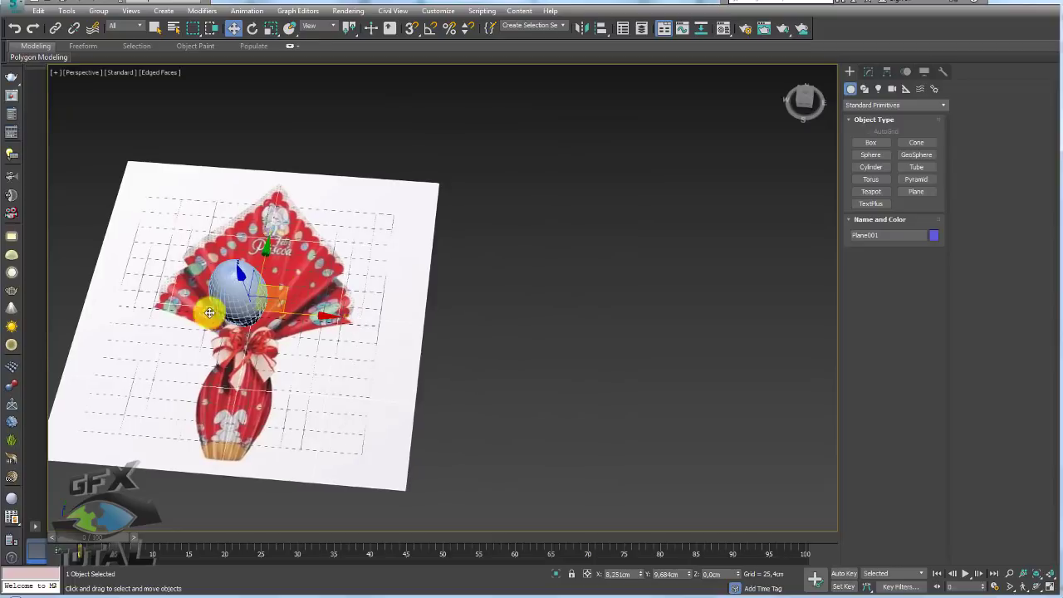
pyautogui.moveTo(285, 285); pyautogui.dragTo(470, 296)
pyautogui.moveTo(470, 297); pyautogui.dragTo(495, 330, button='middle')
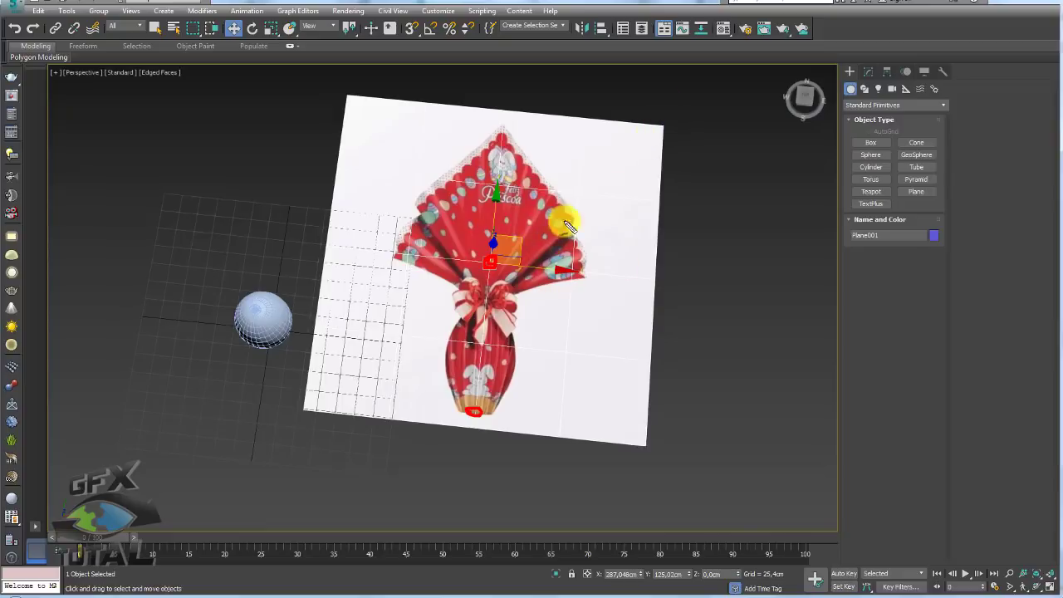
pyautogui.moveTo(503, 251); pyautogui.dragTo(646, 131)
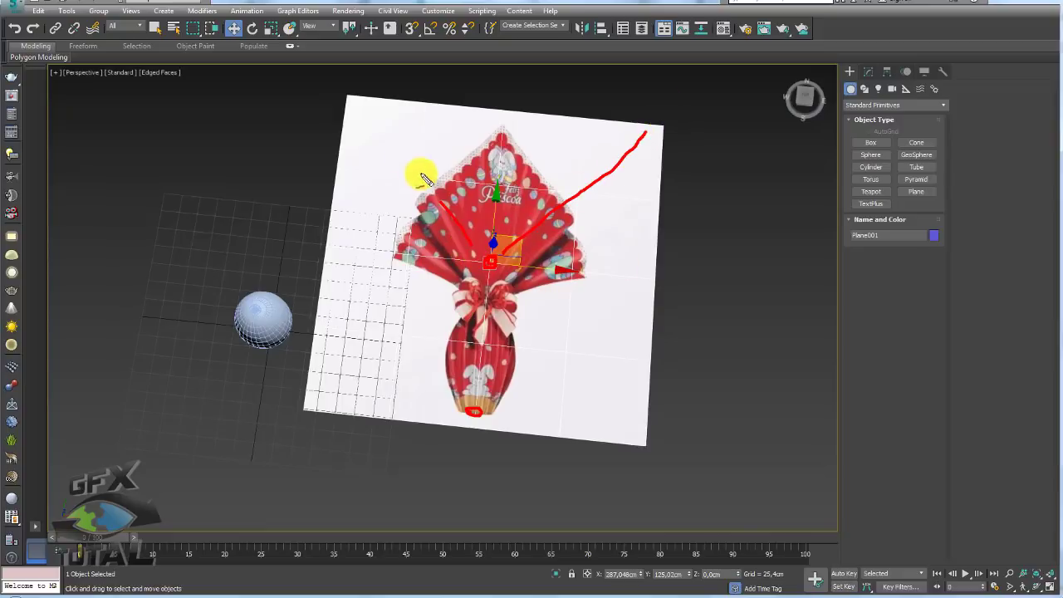
pyautogui.moveTo(364, 112); pyautogui.dragTo(468, 246)
pyautogui.moveTo(470, 283); pyautogui.dragTo(339, 379)
pyautogui.press('Escape')
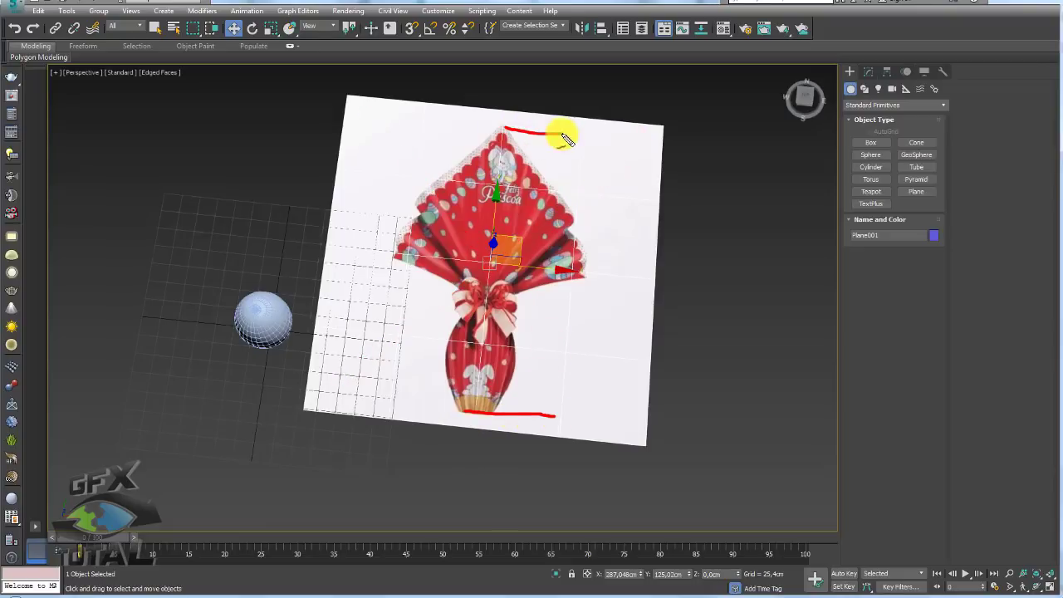
pyautogui.moveTo(536, 181); pyautogui.dragTo(498, 389)
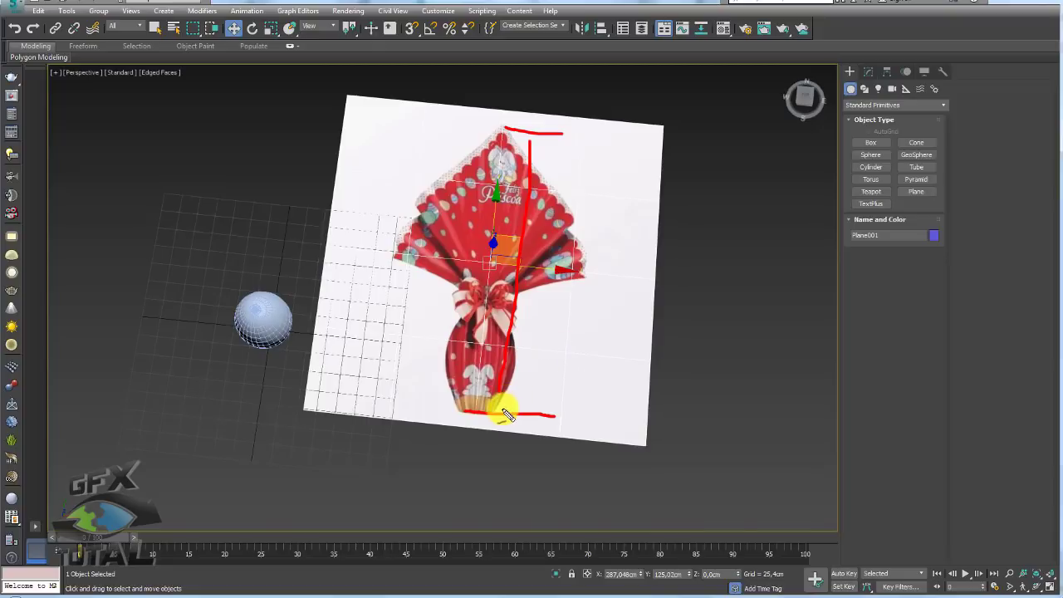
pyautogui.moveTo(486, 462); pyautogui.dragTo(501, 430)
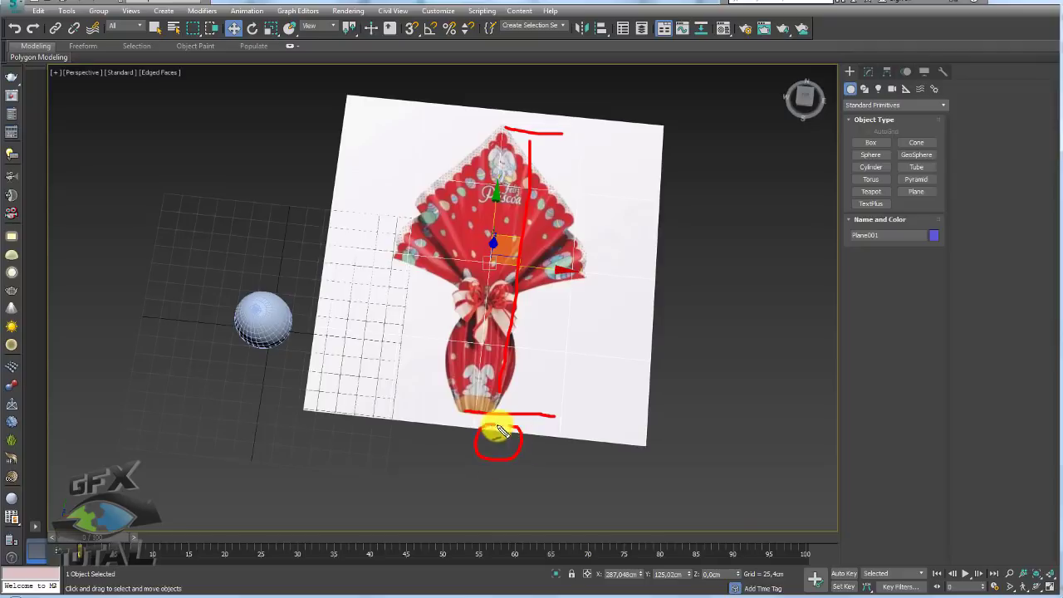
pyautogui.moveTo(508, 393); pyautogui.dragTo(538, 145)
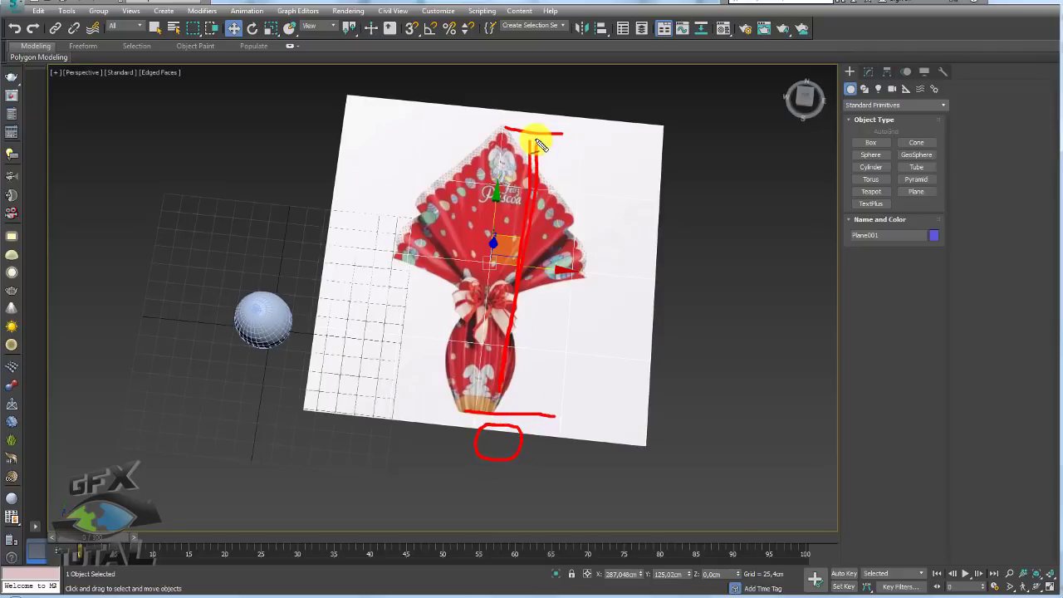
pyautogui.moveTo(485, 480); pyautogui.dragTo(481, 511)
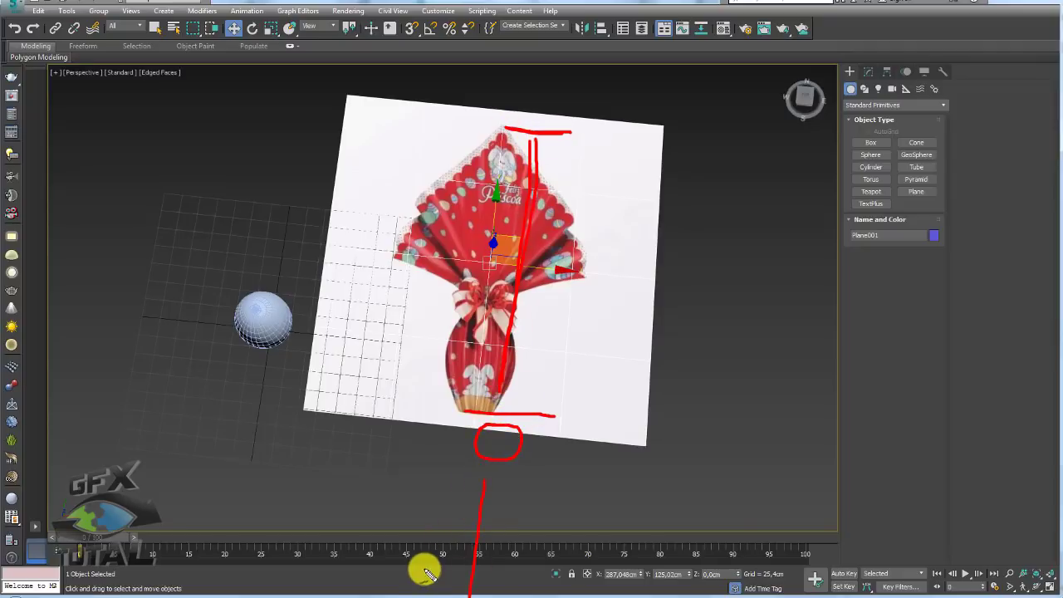
pyautogui.press('Escape')
# Step: Clone the egg as a copy, ovo001, onto the reference image plane
pyautogui.scroll(-5, 570, 327)
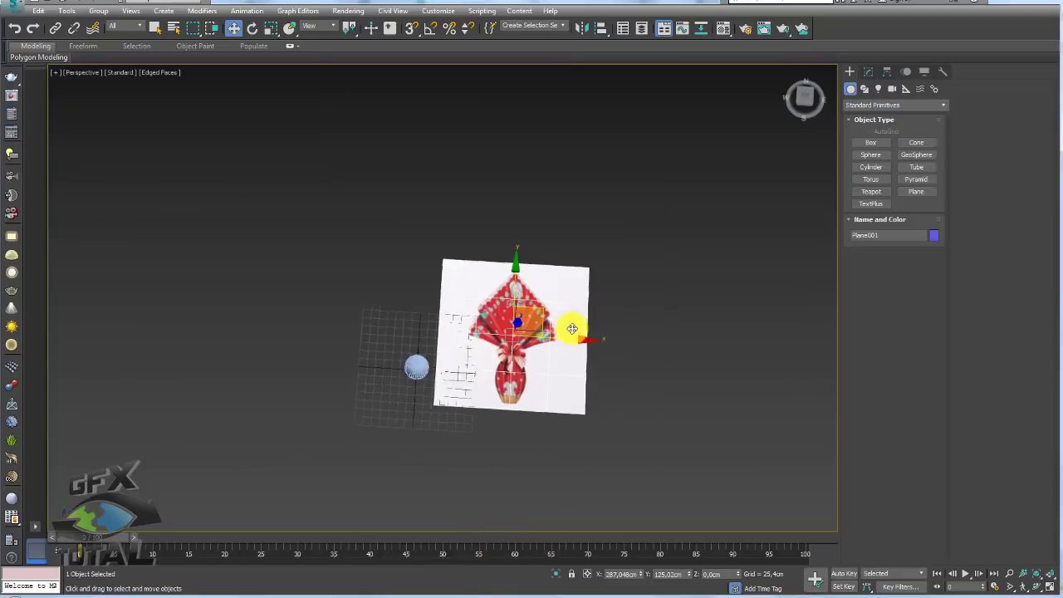
pyautogui.scroll(5, 532, 350)
pyautogui.scroll(-5, 529, 365)
pyautogui.moveTo(529, 366)
pyautogui.keyDown('alt'); pyautogui.mouseDown(button='middle')
pyautogui.moveTo(521, 320)
pyautogui.moveTo(498, 363)
pyautogui.moveTo(522, 358)
pyautogui.moveTo(419, 368)
pyautogui.mouseUp(button='middle'); pyautogui.keyUp('alt')
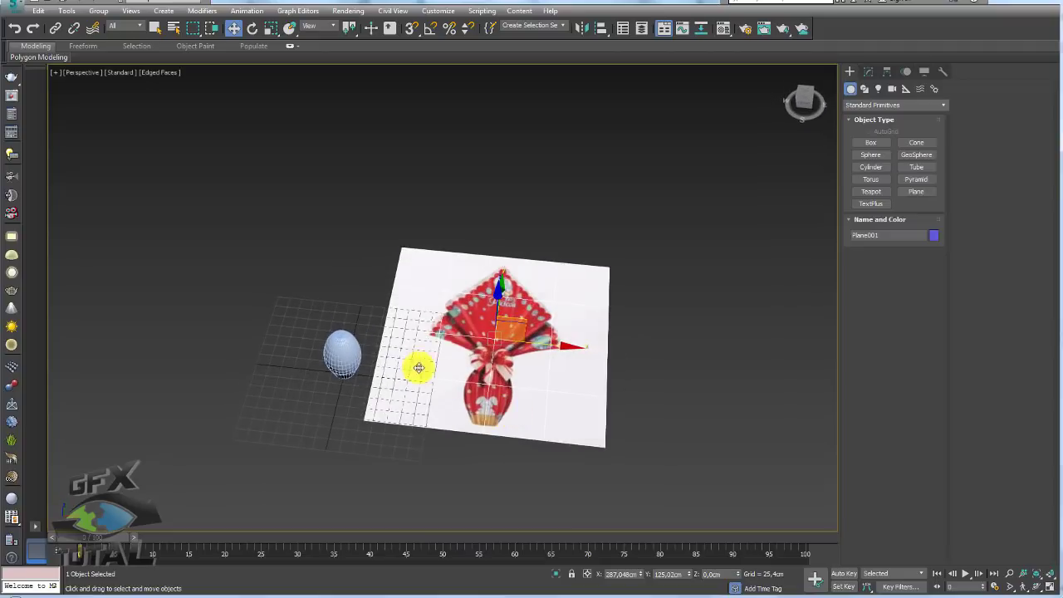
pyautogui.click(345, 359)
pyautogui.moveTo(386, 374)
pyautogui.keyDown('shift'); pyautogui.mouseDown()
pyautogui.moveTo(539, 406)
pyautogui.moveTo(524, 407)
pyautogui.mouseUp(); pyautogui.keyUp('shift')
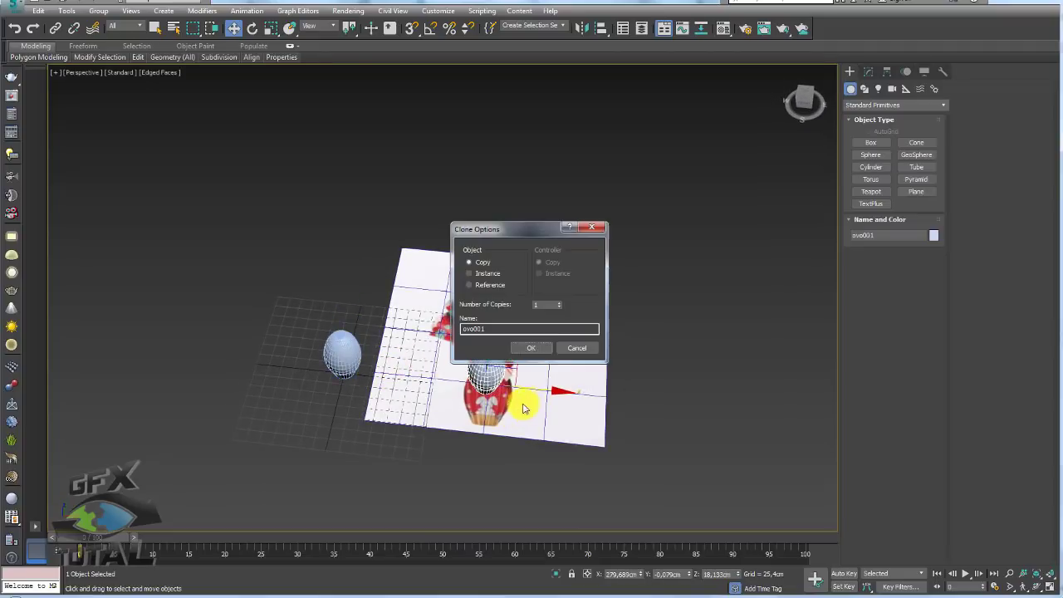
pyautogui.click(533, 349)
# Step: Tip ovo001 over about 85 degrees to match the egg in the reference picture
pyautogui.press('e')
pyautogui.moveTo(482, 373); pyautogui.dragTo(501, 270)
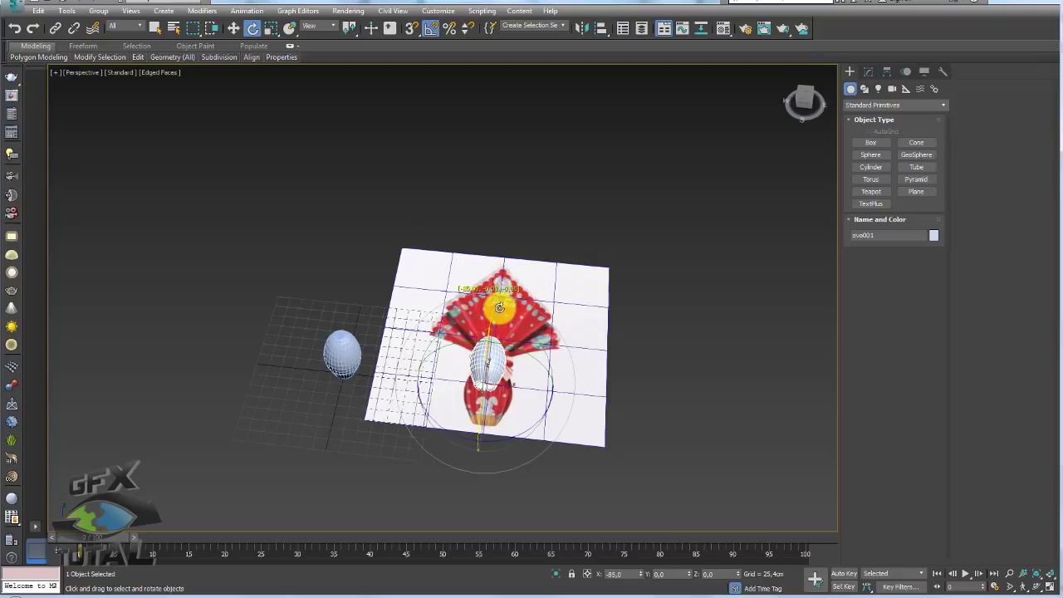
pyautogui.click(508, 279)
pyautogui.keyDown('alt'); pyautogui.moveTo(513, 276); pyautogui.dragTo(548, 369, button='middle'); pyautogui.keyUp('alt')
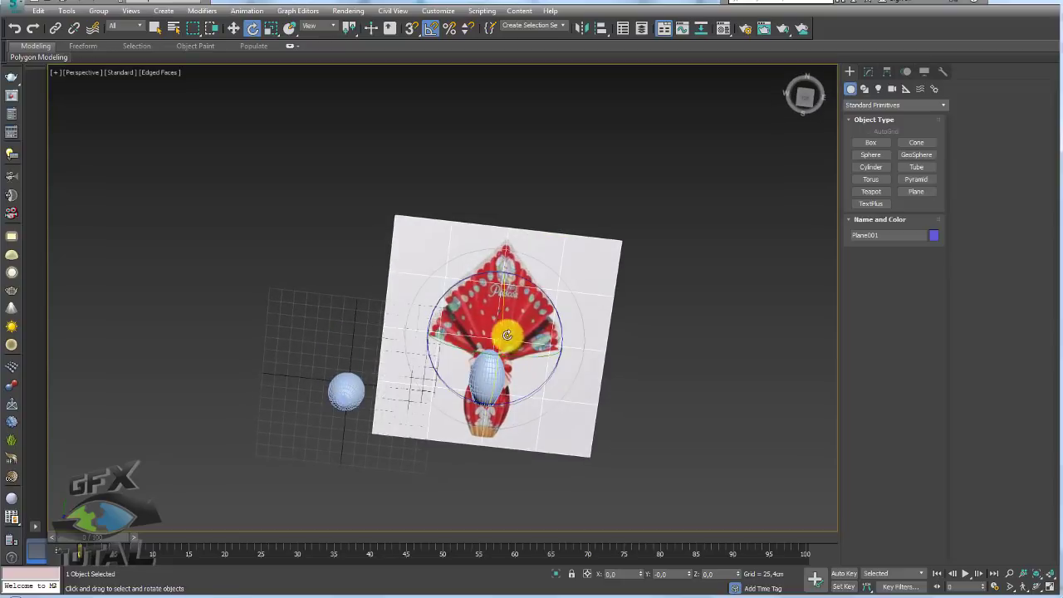
pyautogui.press('w')
pyautogui.keyDown('alt'); pyautogui.moveTo(507, 335); pyautogui.dragTo(524, 323, button='middle'); pyautogui.keyUp('alt')
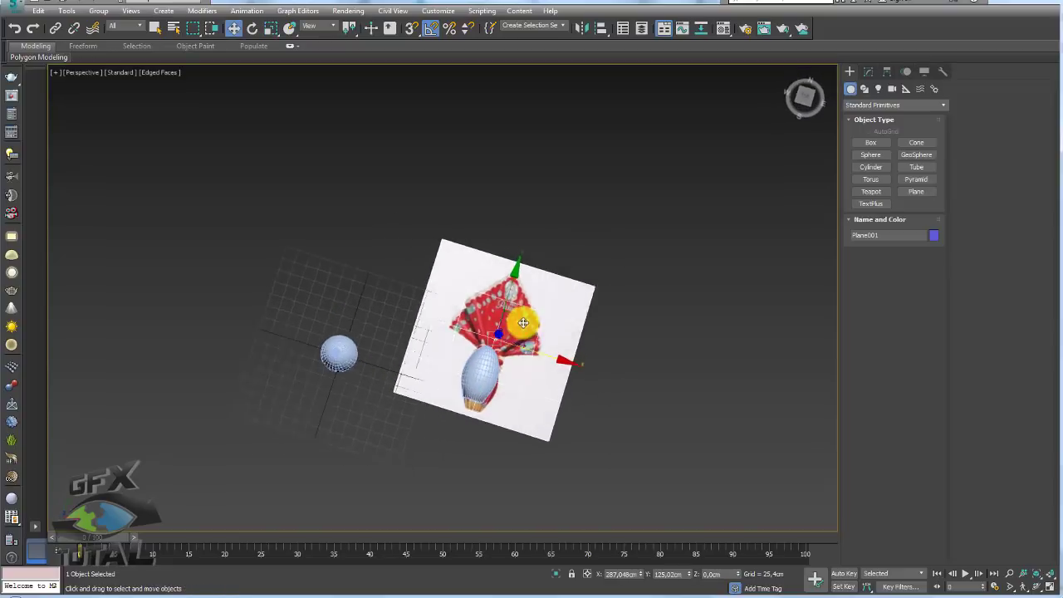
pyautogui.moveTo(524, 322)
pyautogui.keyDown('alt'); pyautogui.mouseDown(button='middle')
pyautogui.moveTo(445, 279)
pyautogui.moveTo(487, 268)
pyautogui.moveTo(560, 354)
pyautogui.moveTo(699, 211)
pyautogui.mouseUp(button='middle'); pyautogui.keyUp('alt')
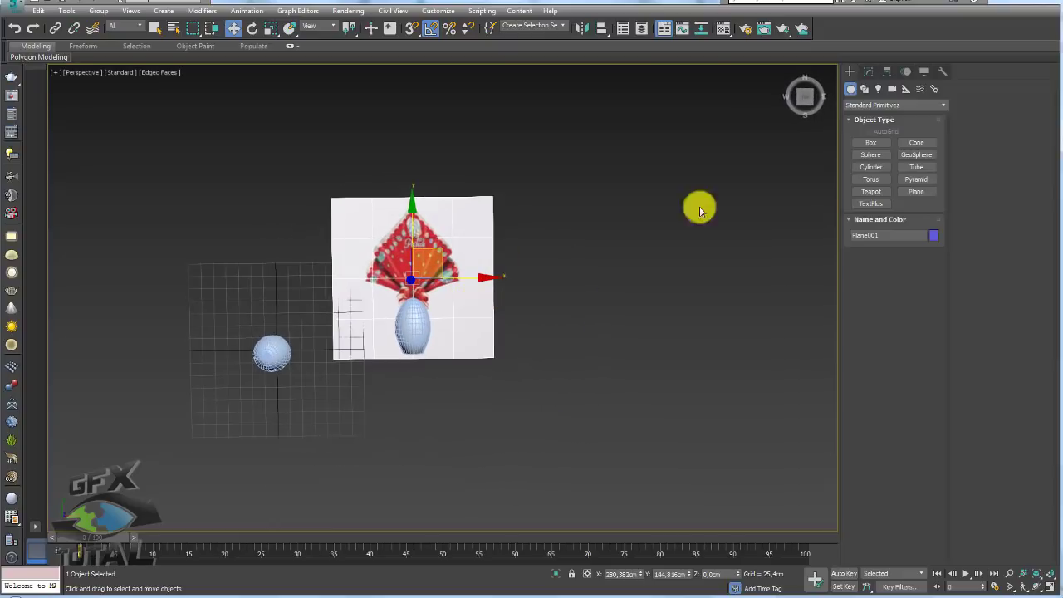
pyautogui.click(917, 192)
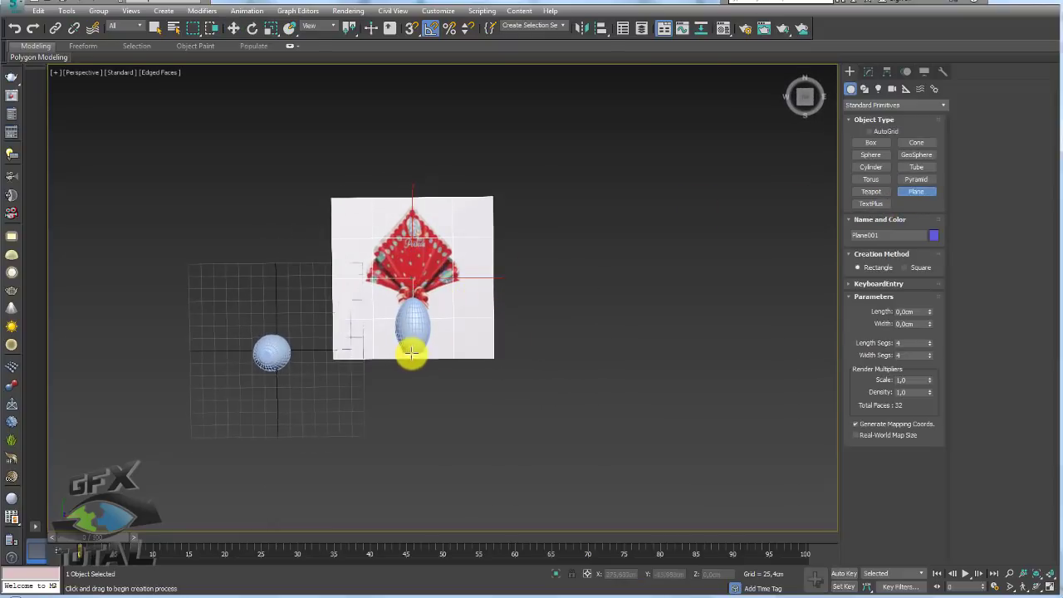
# Step: Draw a green plane about 352 cm across and slide it under the original egg
pyautogui.keyDown('alt'); pyautogui.moveTo(411, 353); pyautogui.dragTo(413, 359, button='middle'); pyautogui.keyUp('alt')
pyautogui.moveTo(411, 358); pyautogui.dragTo(477, 466)
pyautogui.press('e')
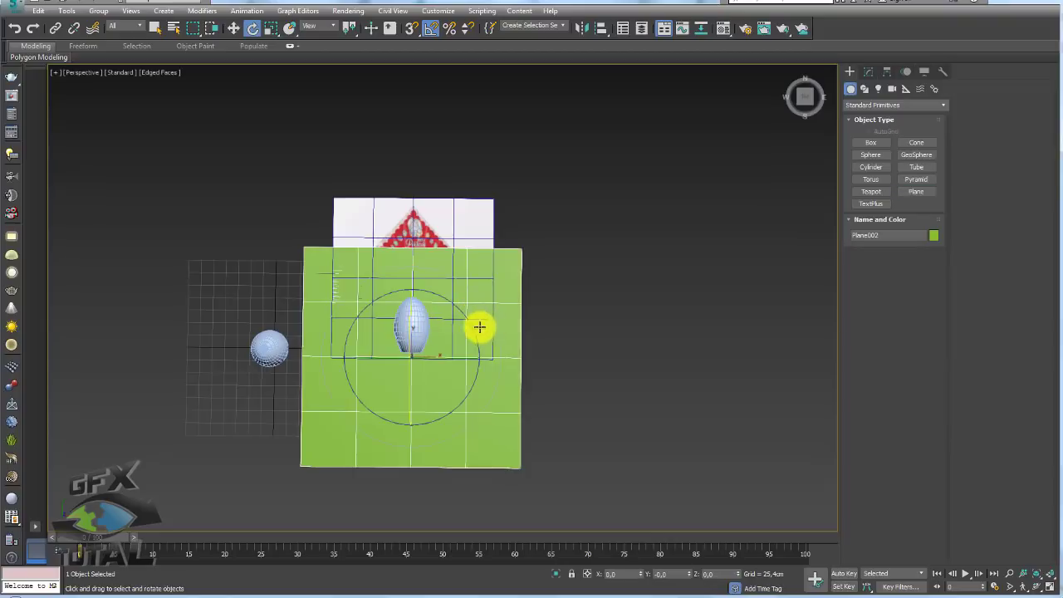
pyautogui.moveTo(479, 327); pyautogui.dragTo(457, 306)
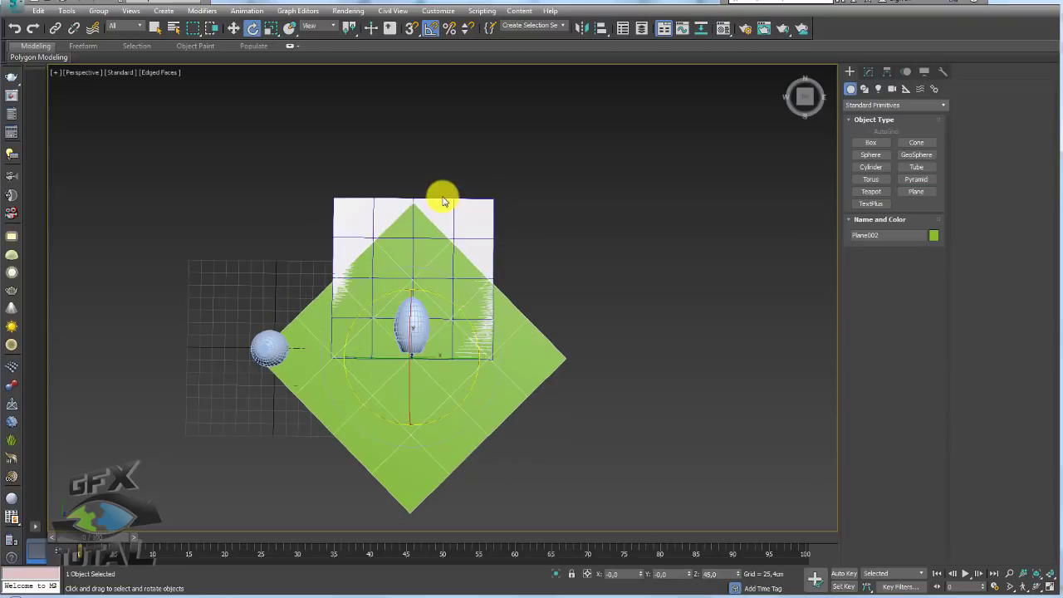
pyautogui.hotkey('ctrl', 'z')
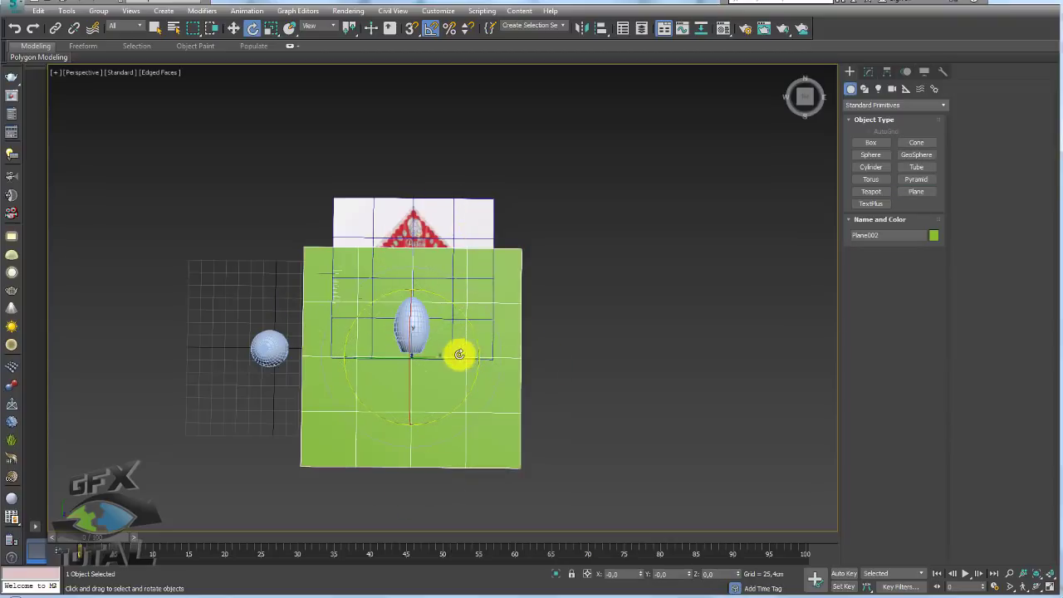
pyautogui.press('w')
pyautogui.moveTo(469, 358); pyautogui.dragTo(332, 380)
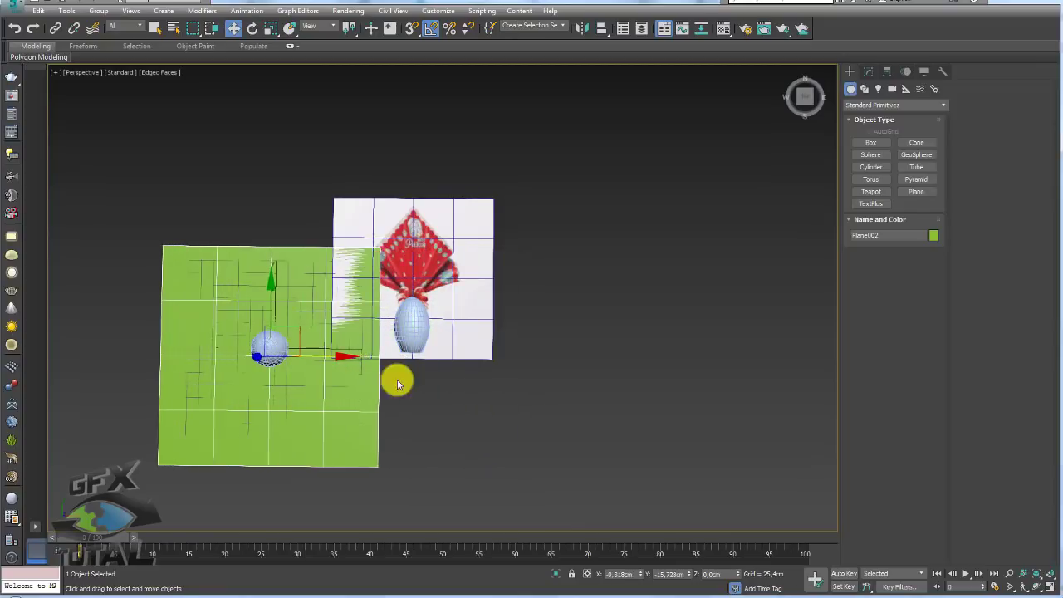
# Step: Select the reference image plane and move it up and to the left
pyautogui.moveTo(399, 378)
pyautogui.keyDown('alt'); pyautogui.mouseDown(button='middle')
pyautogui.moveTo(354, 269)
pyautogui.moveTo(391, 340)
pyautogui.moveTo(419, 295)
pyautogui.moveTo(487, 328)
pyautogui.mouseUp(button='middle'); pyautogui.keyUp('alt')
pyautogui.click(419, 295)
pyautogui.click(536, 355)
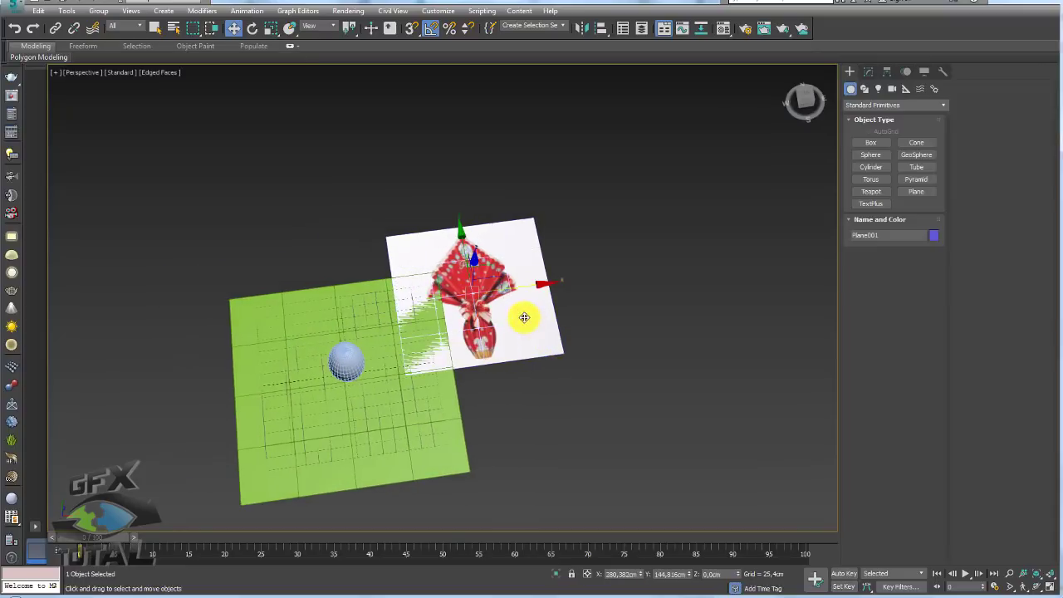
pyautogui.moveTo(491, 261)
pyautogui.mouseDown()
pyautogui.moveTo(491, 171)
pyautogui.moveTo(422, 141)
pyautogui.moveTo(407, 201)
pyautogui.mouseUp()
pyautogui.press('e')
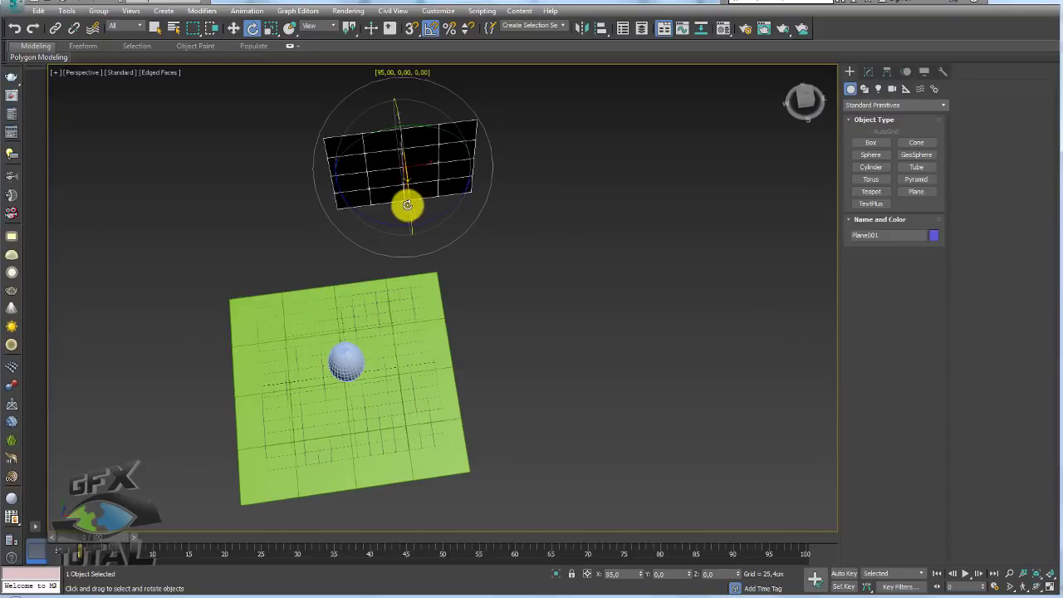
# Step: Rename Plane001 to ref and move it up above the egg
pyautogui.moveTo(499, 221)
pyautogui.keyDown('alt'); pyautogui.mouseDown(button='middle')
pyautogui.moveTo(856, 111)
pyautogui.moveTo(893, 83)
pyautogui.mouseUp(button='middle'); pyautogui.keyUp('alt')
pyautogui.click(868, 72)
pyautogui.click(885, 90)
pyautogui.write('ref')
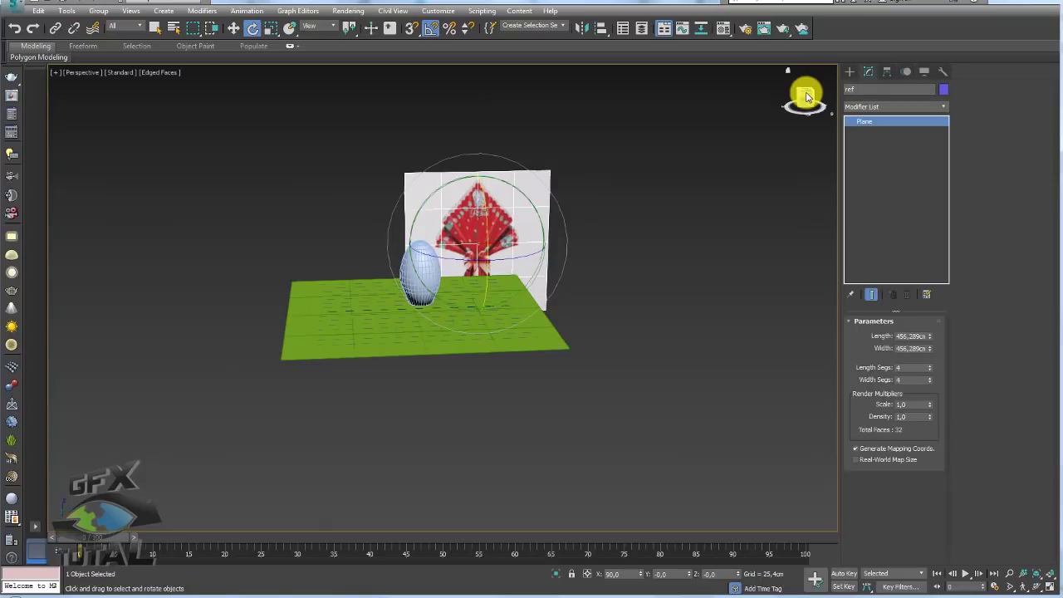
pyautogui.press('w')
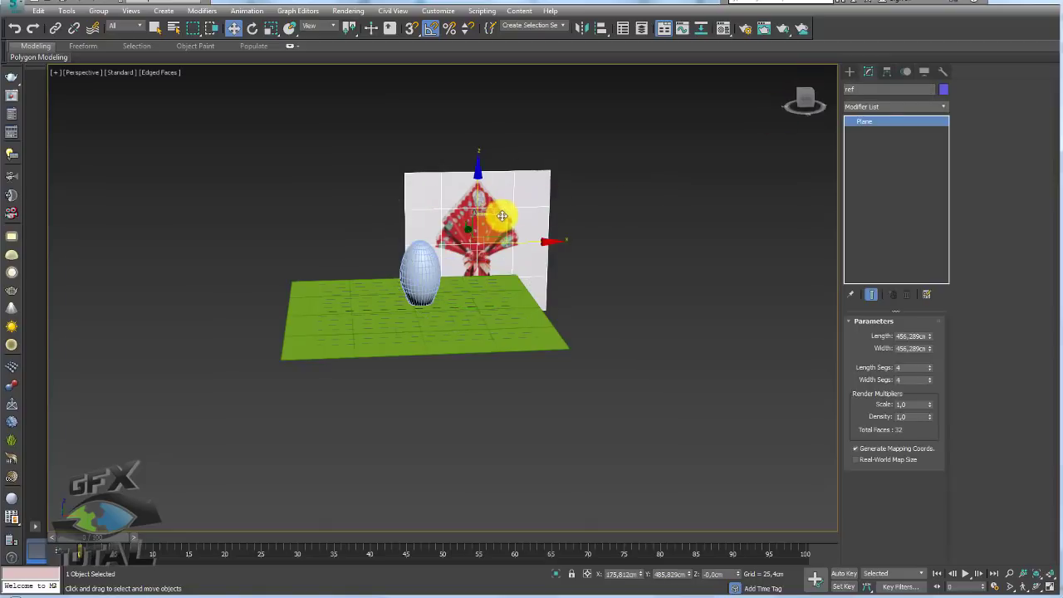
pyautogui.moveTo(502, 216); pyautogui.dragTo(487, 143)
pyautogui.moveTo(499, 232)
pyautogui.keyDown('alt'); pyautogui.mouseDown(button='middle')
pyautogui.moveTo(541, 257)
pyautogui.moveTo(491, 351)
pyautogui.mouseUp(button='middle'); pyautogui.keyUp('alt')
pyautogui.scroll(-3, 553, 328)
pyautogui.keyDown('alt'); pyautogui.moveTo(615, 304); pyautogui.dragTo(810, 142, button='middle'); pyautogui.keyUp('alt')
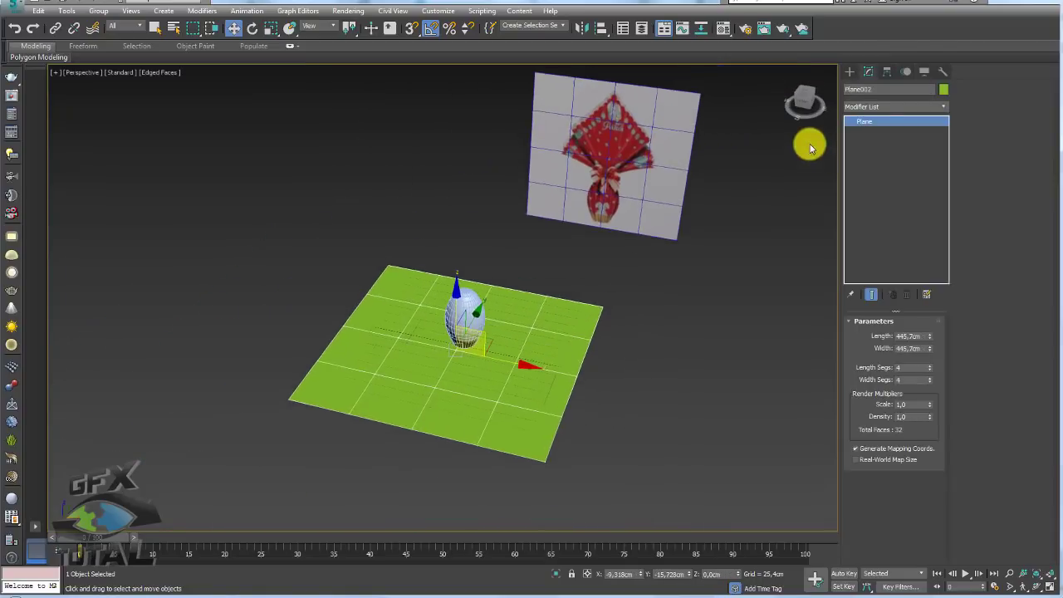
# Step: Rename the green plane to embalagem and reselect it, zooming in on it
pyautogui.click(887, 92)
pyautogui.write('embalagem')
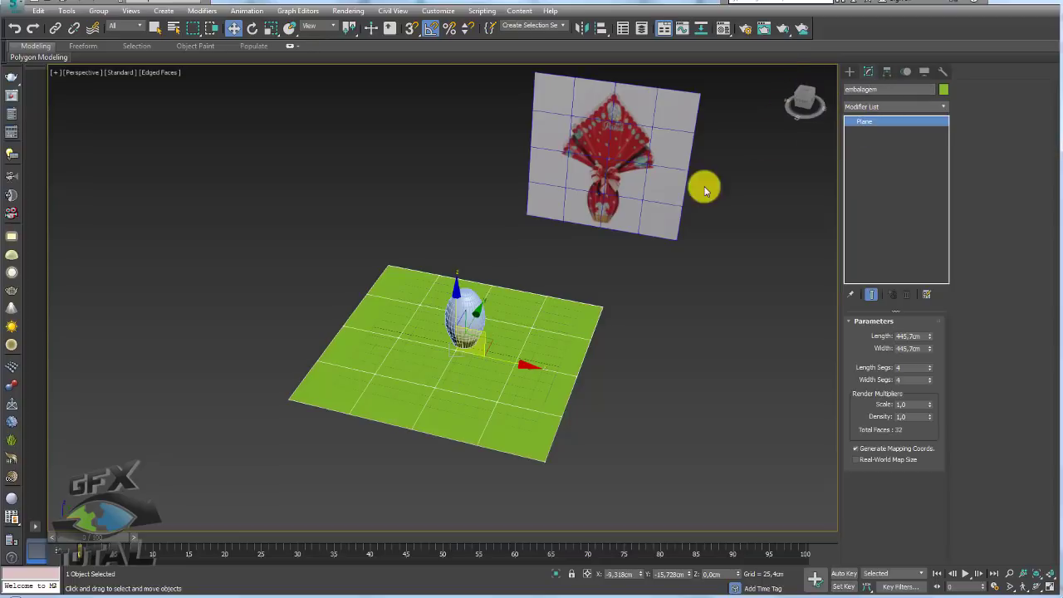
pyautogui.click(599, 163)
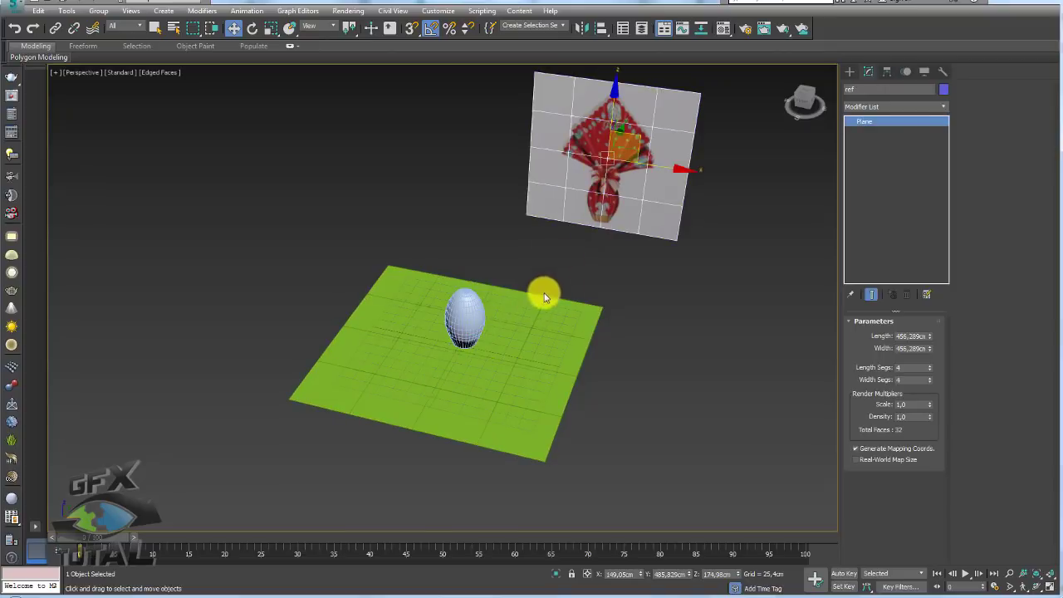
pyautogui.click(542, 294)
pyautogui.click(470, 291)
pyautogui.moveTo(564, 327); pyautogui.dragTo(527, 240, button='middle')
pyautogui.click(505, 253)
pyautogui.scroll(1, 466, 278)
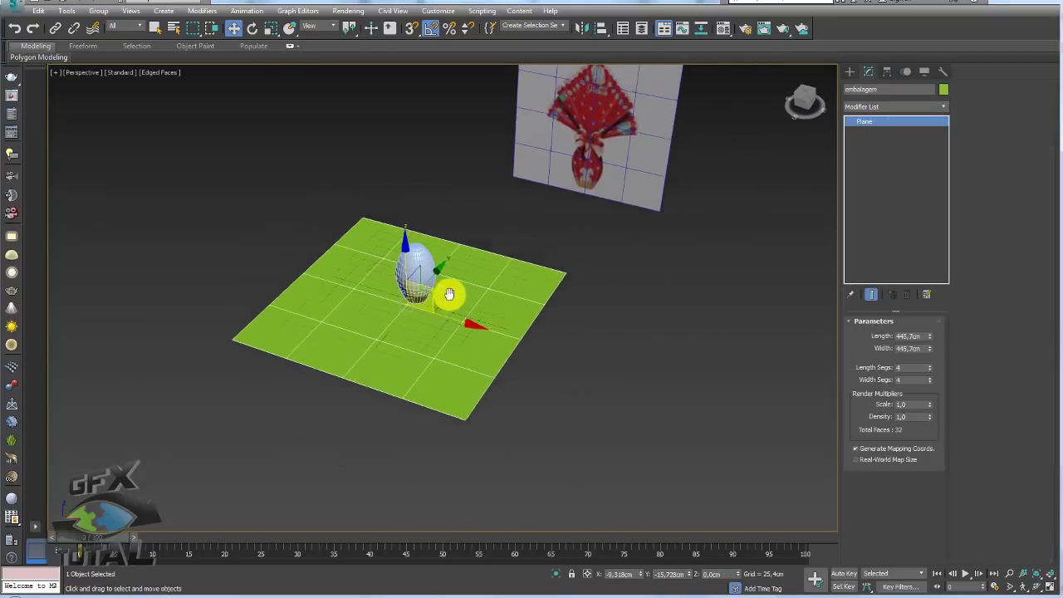
pyautogui.scroll(3, 443, 295)
# Step: Apply embalagem textura.png to the embalagem plane and start aligning it to the egg
pyautogui.click(42, 593)
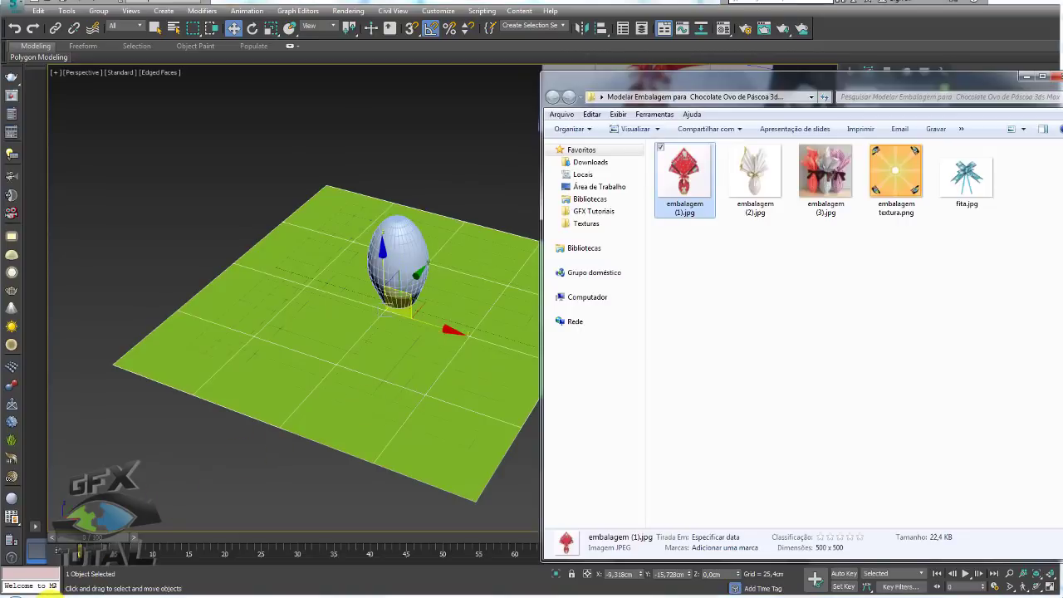
pyautogui.click(886, 175)
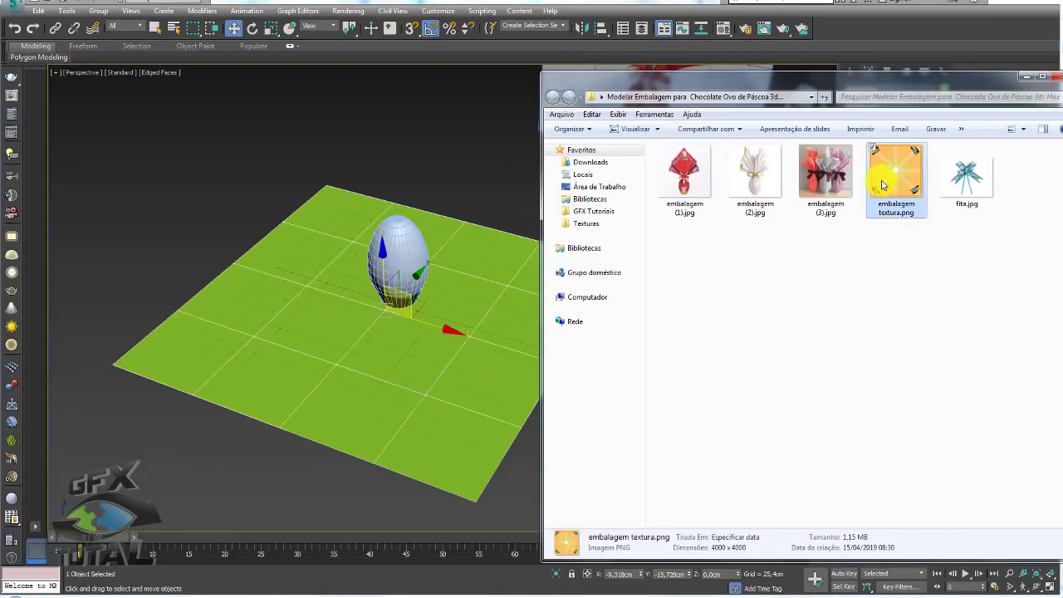
pyautogui.moveTo(898, 184)
pyautogui.mouseDown()
pyautogui.moveTo(463, 323)
pyautogui.moveTo(469, 315)
pyautogui.mouseUp()
pyautogui.keyDown('alt'); pyautogui.moveTo(487, 340); pyautogui.dragTo(489, 331, button='middle'); pyautogui.keyUp('alt')
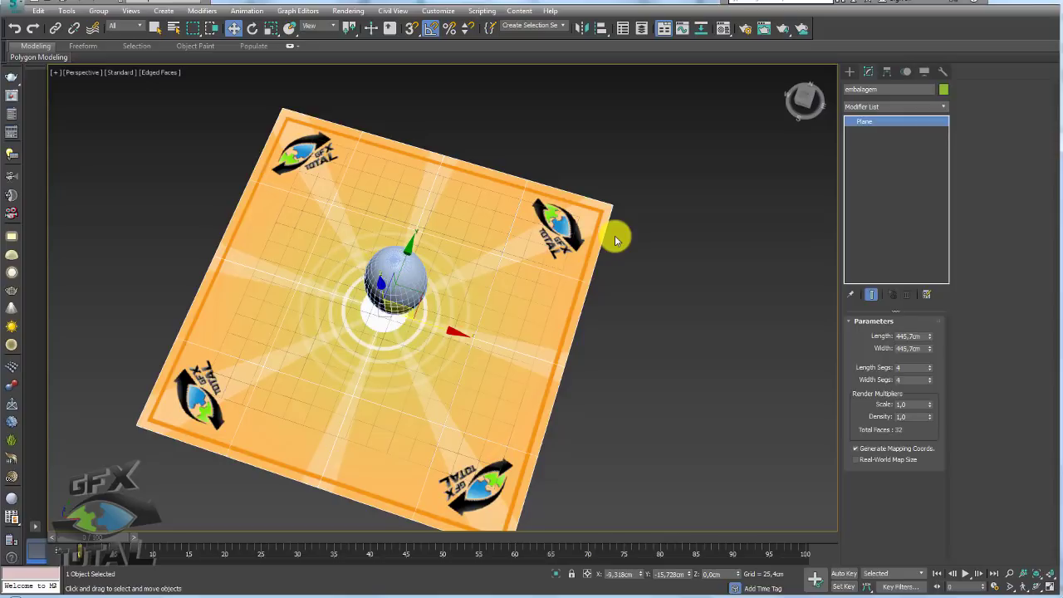
pyautogui.keyDown('alt'); pyautogui.moveTo(555, 273); pyautogui.dragTo(413, 256, button='middle'); pyautogui.keyUp('alt')
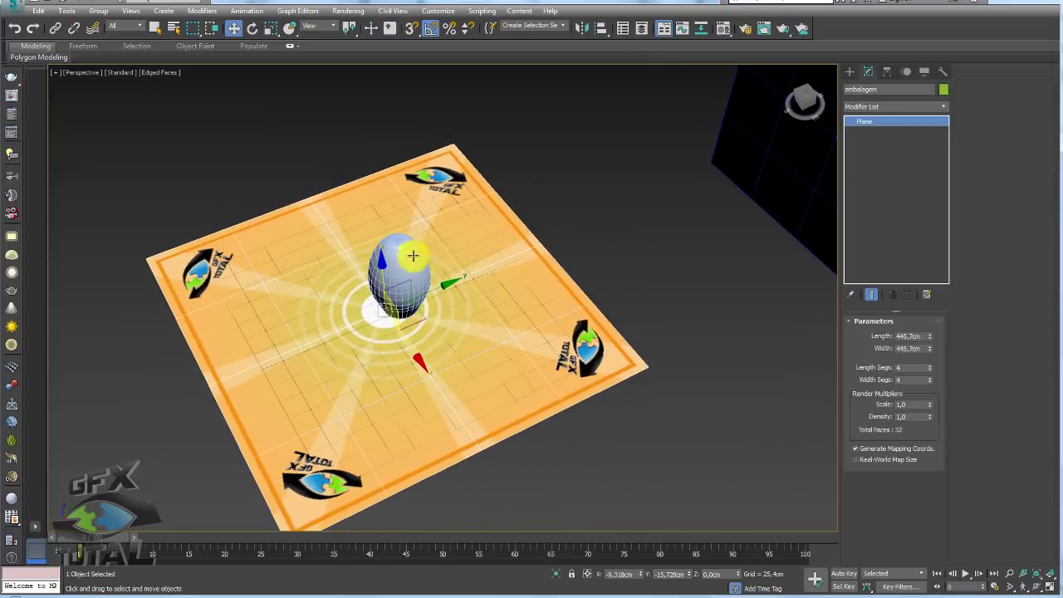
pyautogui.click(600, 29)
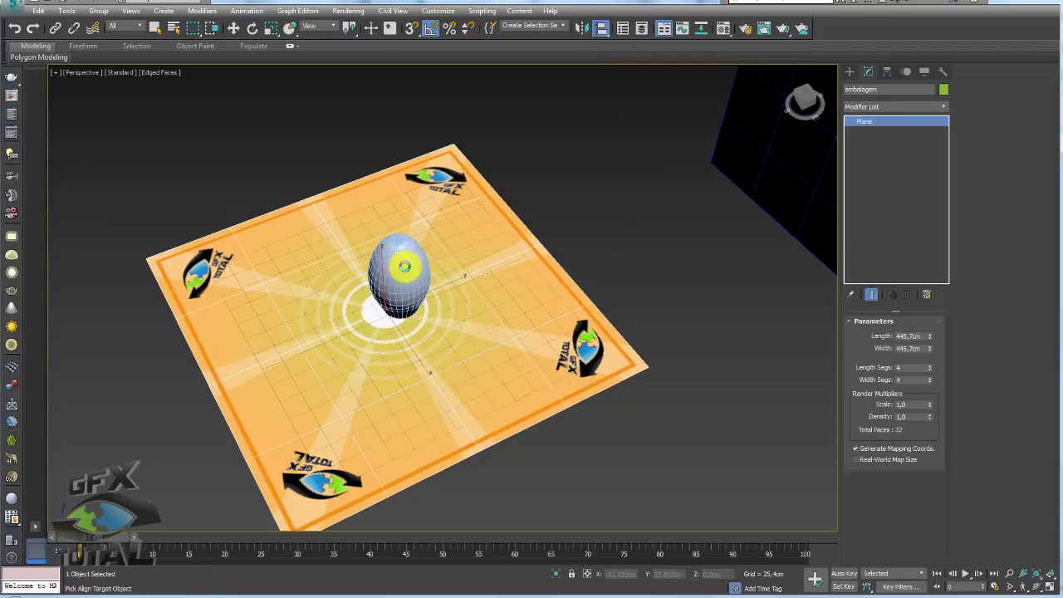
# Step: Align the embalagem plane to the egg, centre to centre on X, Y and Z
pyautogui.click(405, 266)
pyautogui.click(475, 222)
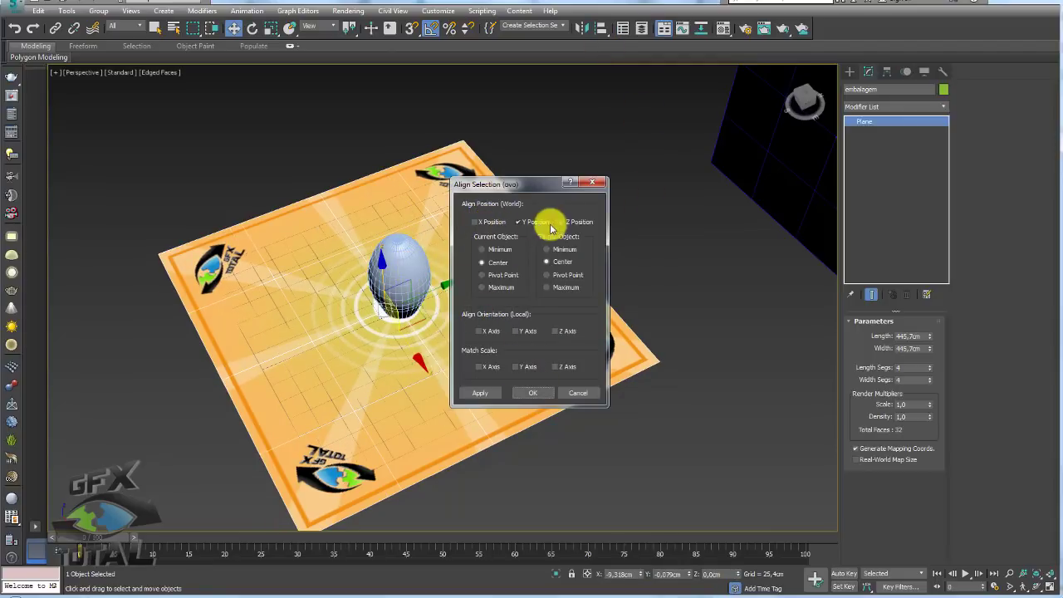
pyautogui.click(476, 222)
pyautogui.click(562, 222)
pyautogui.click(532, 393)
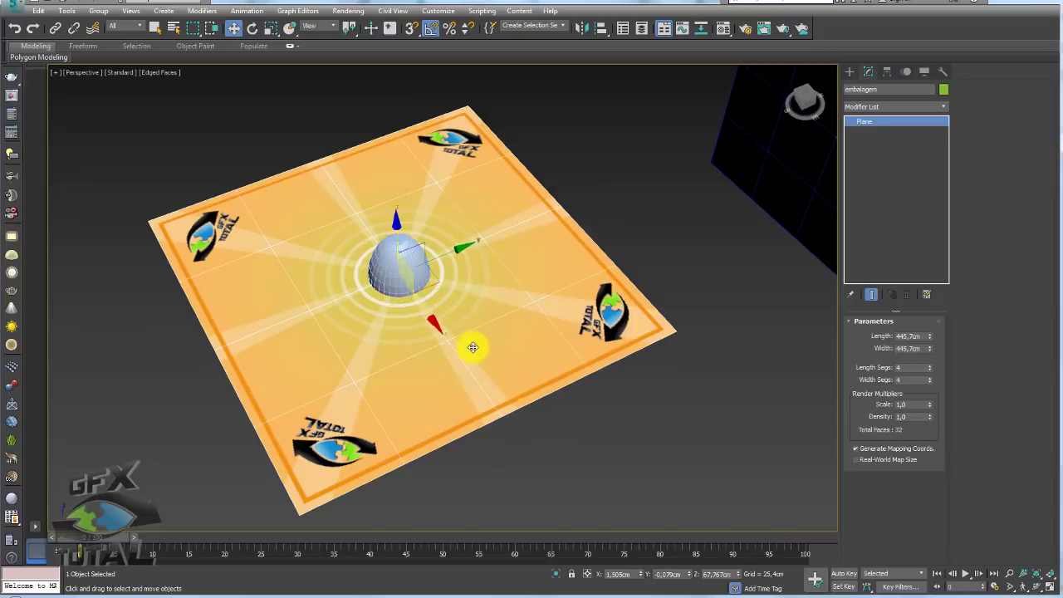
# Step: Reselect the embalagem plane and recentre the view on the plane and egg
pyautogui.moveTo(473, 347)
pyautogui.keyDown('alt'); pyautogui.mouseDown(button='middle')
pyautogui.moveTo(435, 231)
pyautogui.moveTo(399, 273)
pyautogui.moveTo(443, 314)
pyautogui.mouseUp(button='middle'); pyautogui.keyUp('alt')
pyautogui.click(399, 260)
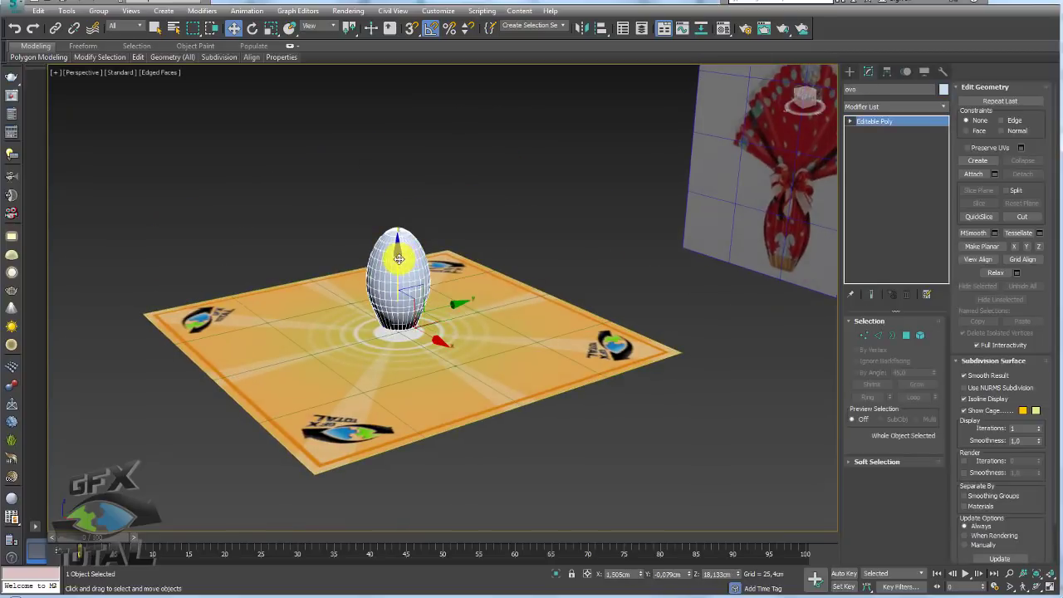
pyautogui.keyDown('alt'); pyautogui.moveTo(398, 258); pyautogui.dragTo(463, 309, button='middle'); pyautogui.keyUp('alt')
pyautogui.scroll(-5, 494, 304)
pyautogui.click(496, 311)
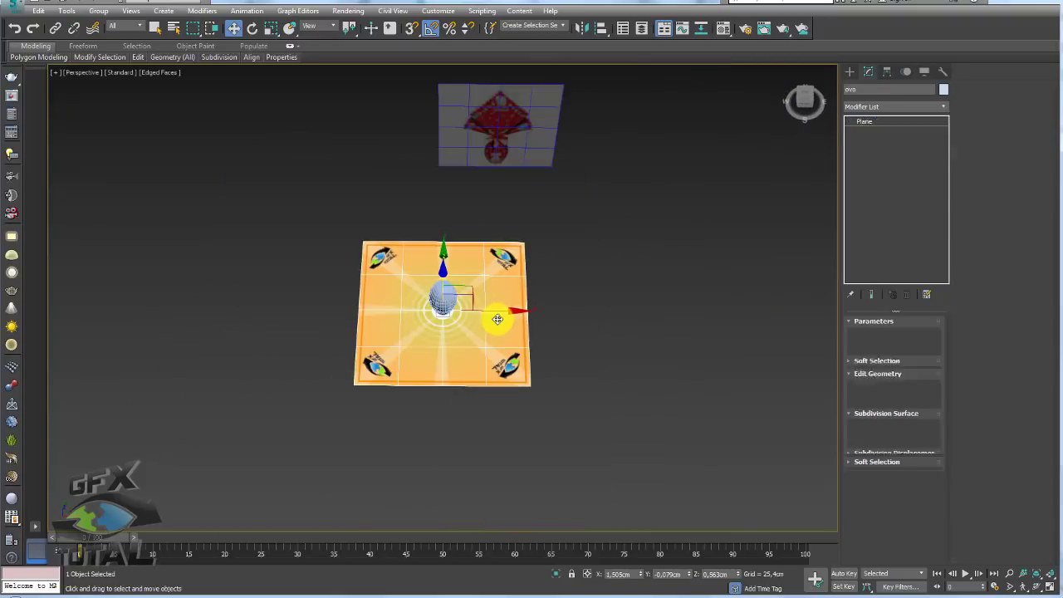
pyautogui.scroll(5, 504, 293)
pyautogui.moveTo(384, 339); pyautogui.dragTo(378, 289, button='middle')
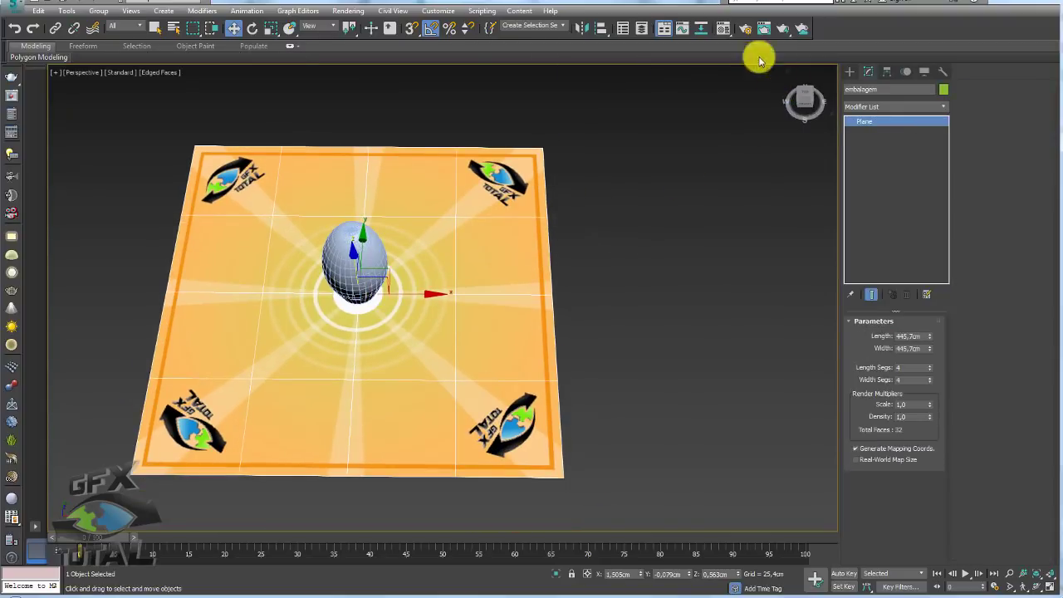
# Step: Apply the first default material from the Material Editor to the plane
pyautogui.click(724, 31)
pyautogui.moveTo(667, 88); pyautogui.dragTo(514, 190)
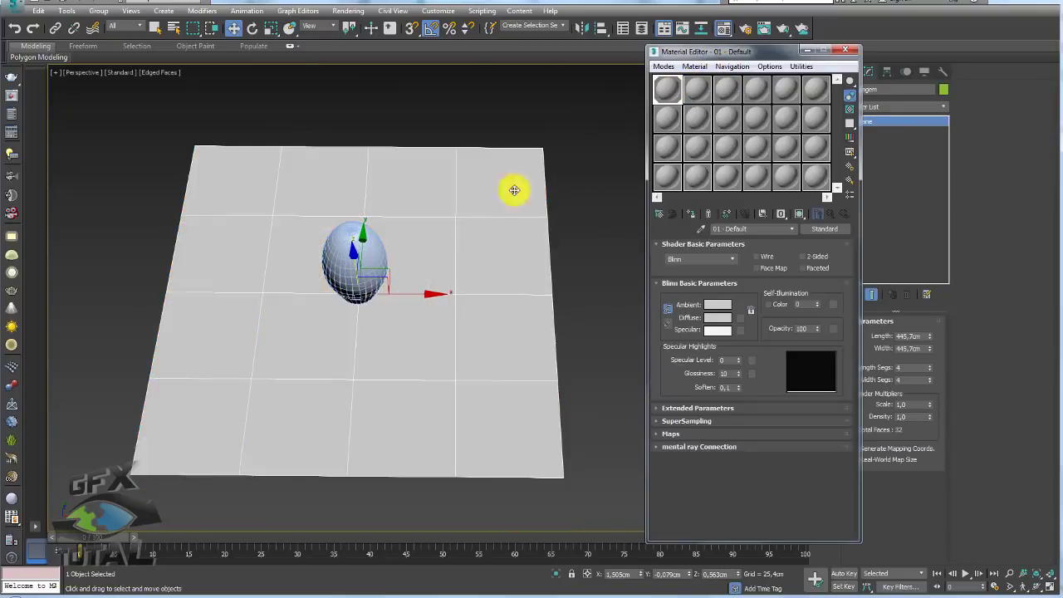
pyautogui.click(853, 51)
# Step: Change the embalagem plane's object colour to black
pyautogui.moveTo(603, 227)
pyautogui.keyDown('alt'); pyautogui.mouseDown(button='middle')
pyautogui.moveTo(535, 221)
pyautogui.moveTo(610, 214)
pyautogui.mouseUp(button='middle'); pyautogui.keyUp('alt')
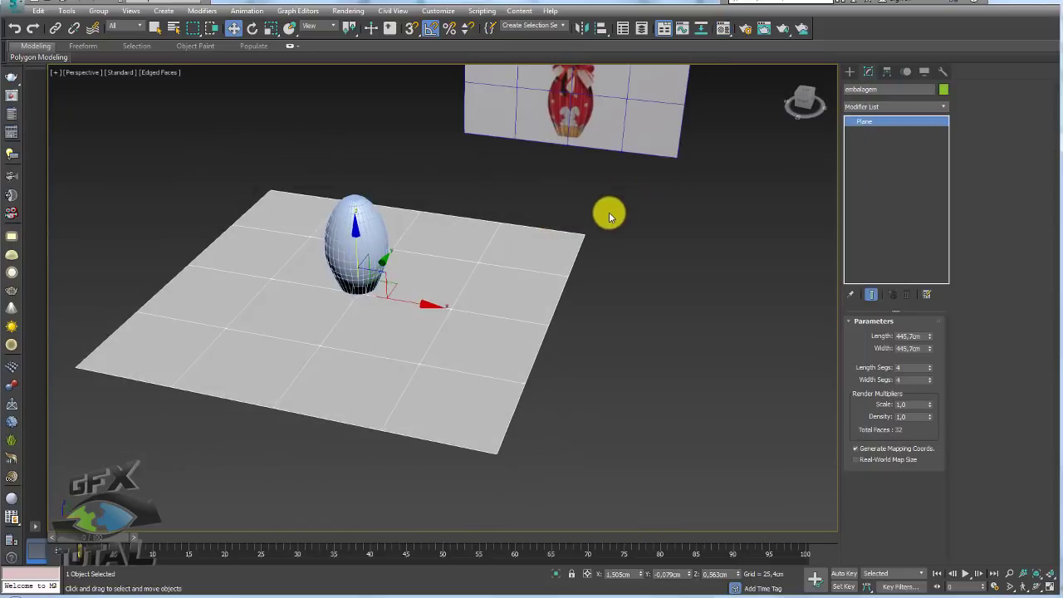
pyautogui.click(640, 244)
pyautogui.click(505, 318)
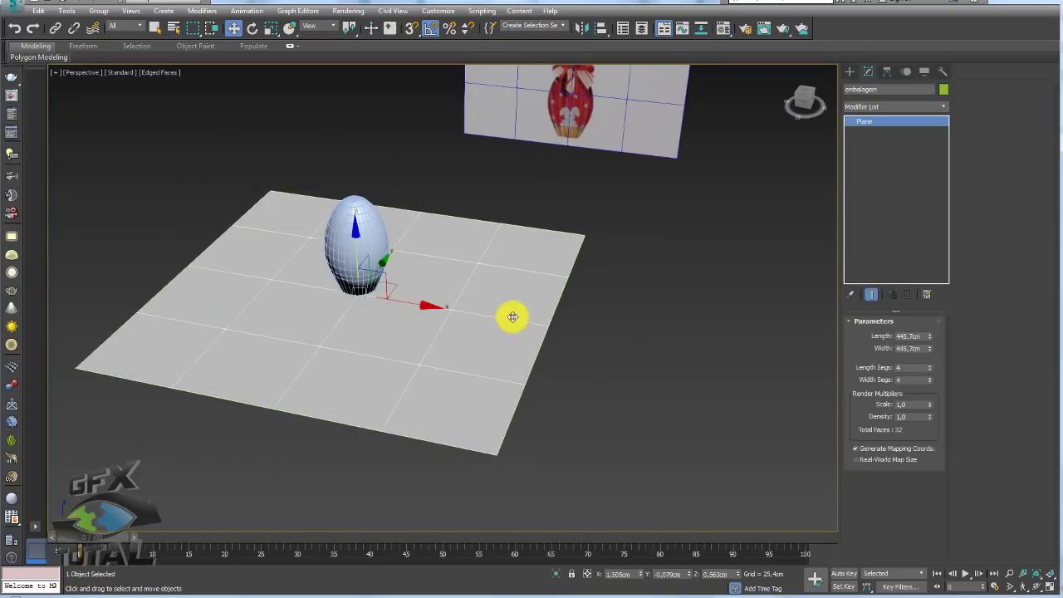
pyautogui.click(940, 92)
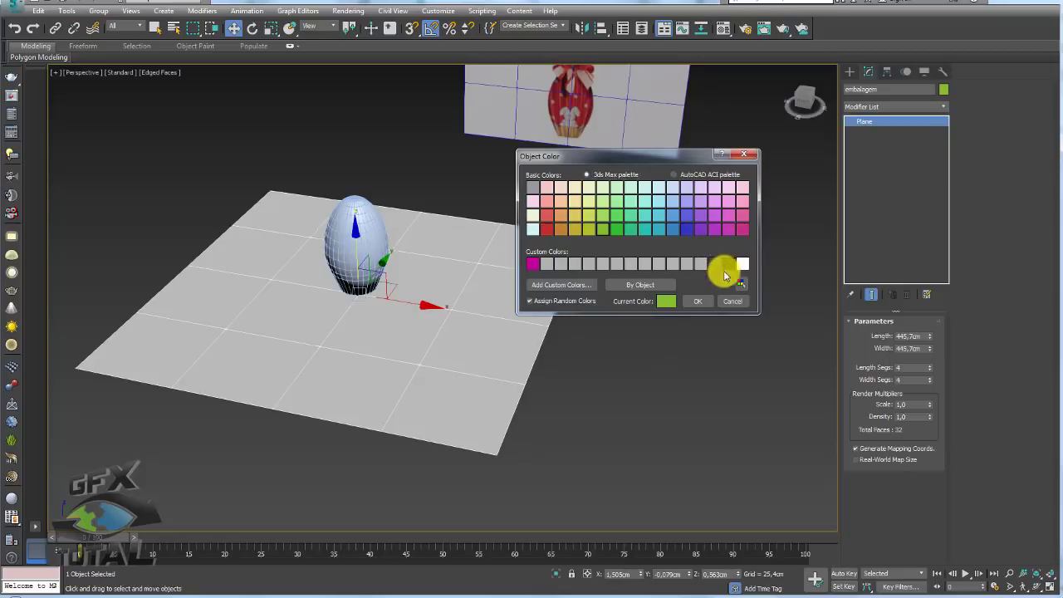
pyautogui.click(727, 264)
pyautogui.click(698, 301)
pyautogui.keyDown('alt'); pyautogui.moveTo(683, 304); pyautogui.dragTo(546, 325, button='middle'); pyautogui.keyUp('alt')
pyautogui.click(586, 388)
pyautogui.moveTo(586, 387)
pyautogui.keyDown('alt'); pyautogui.mouseDown(button='middle')
pyautogui.moveTo(647, 349)
pyautogui.moveTo(541, 290)
pyautogui.mouseUp(button='middle'); pyautogui.keyUp('alt')
pyautogui.click(541, 290)
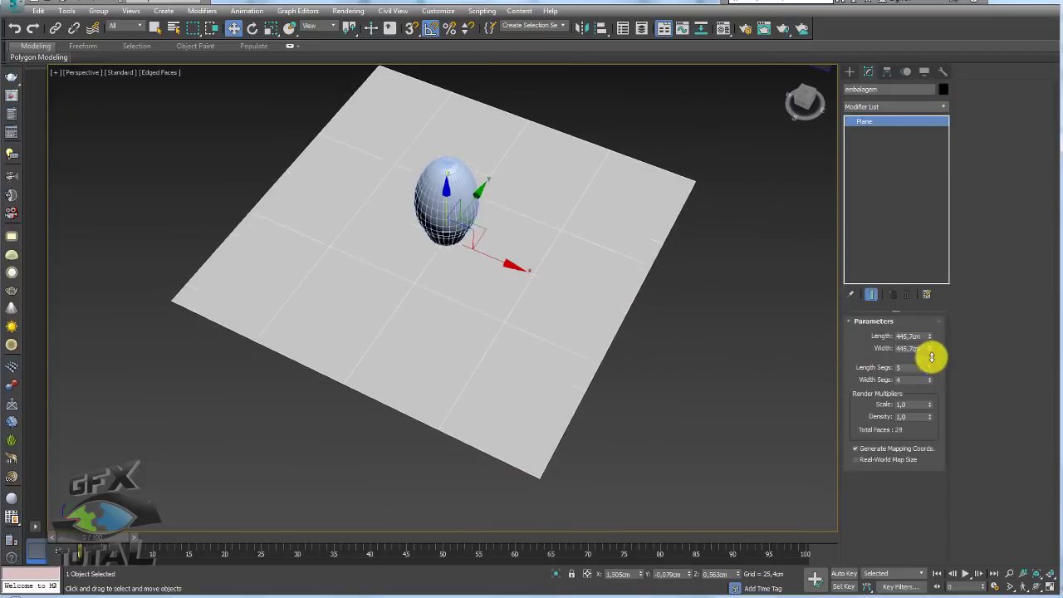
# Step: Set the plane's length and width segments to 90
pyautogui.moveTo(931, 366); pyautogui.dragTo(931, 322)
pyautogui.click(911, 378)
pyautogui.moveTo(912, 372)
pyautogui.mouseDown()
pyautogui.moveTo(863, 370)
pyautogui.moveTo(869, 378)
pyautogui.mouseUp()
pyautogui.write('90')
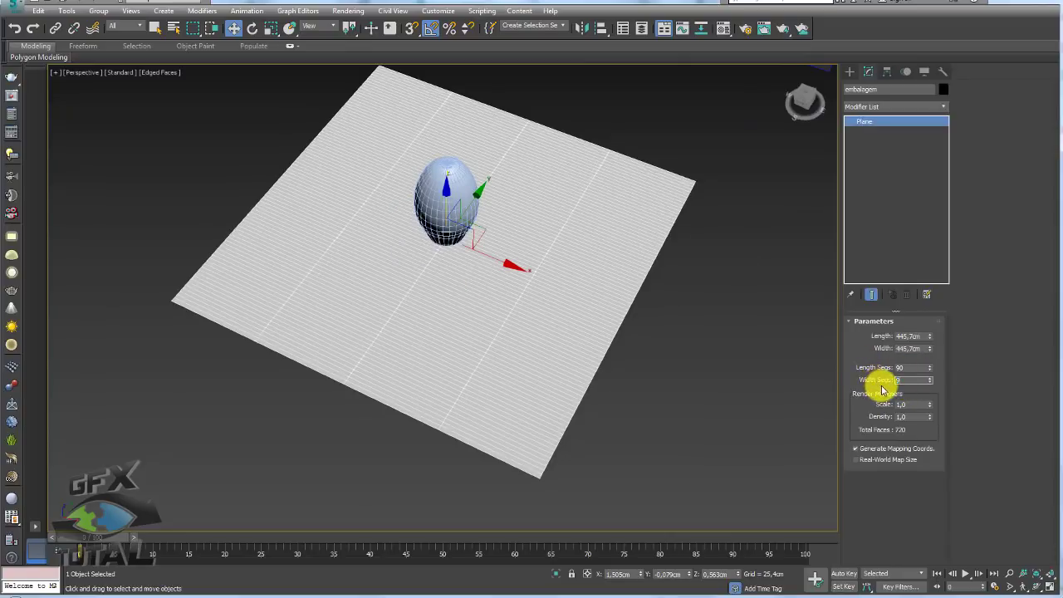
pyautogui.write('90')
pyautogui.press('Return')
# Step: Zoom and orbit around the dense 90×90 plane to inspect its mesh
pyautogui.scroll(5, 537, 310)
pyautogui.scroll(2, 731, 365)
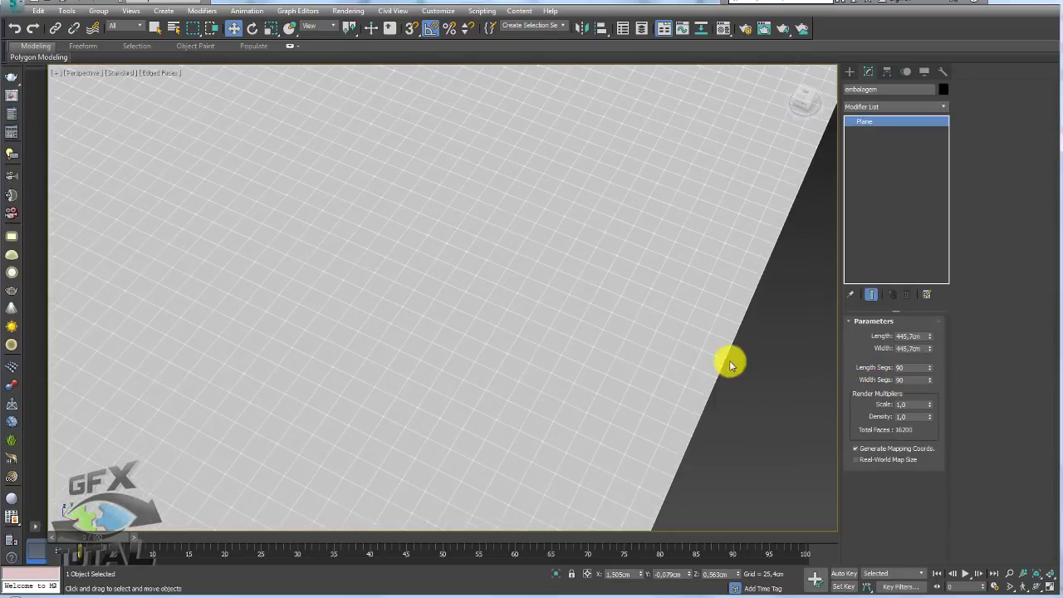
pyautogui.scroll(2, 731, 366)
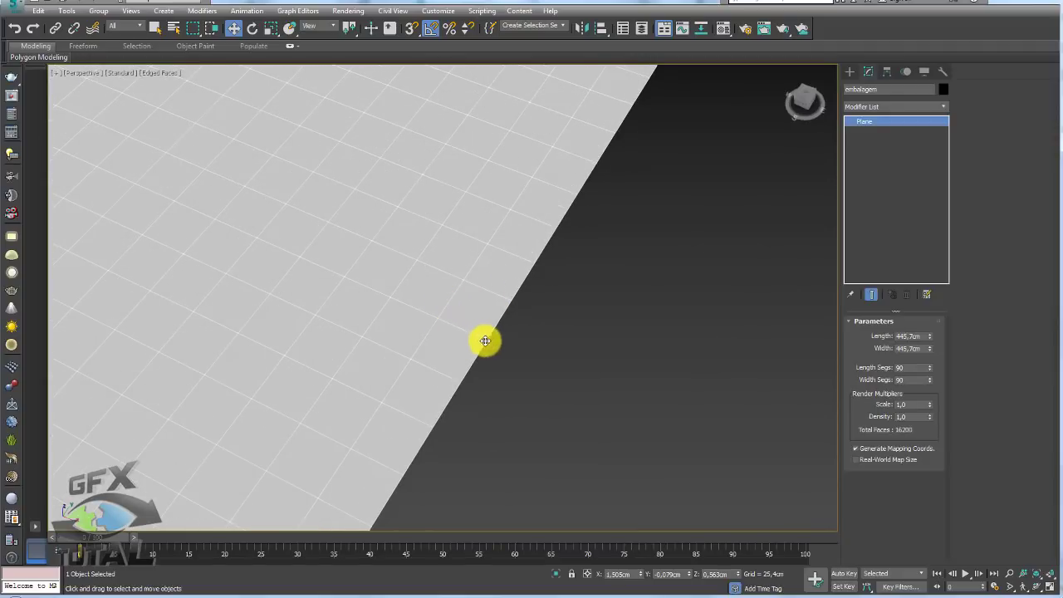
pyautogui.scroll(-4, 485, 337)
pyautogui.scroll(-4, 498, 342)
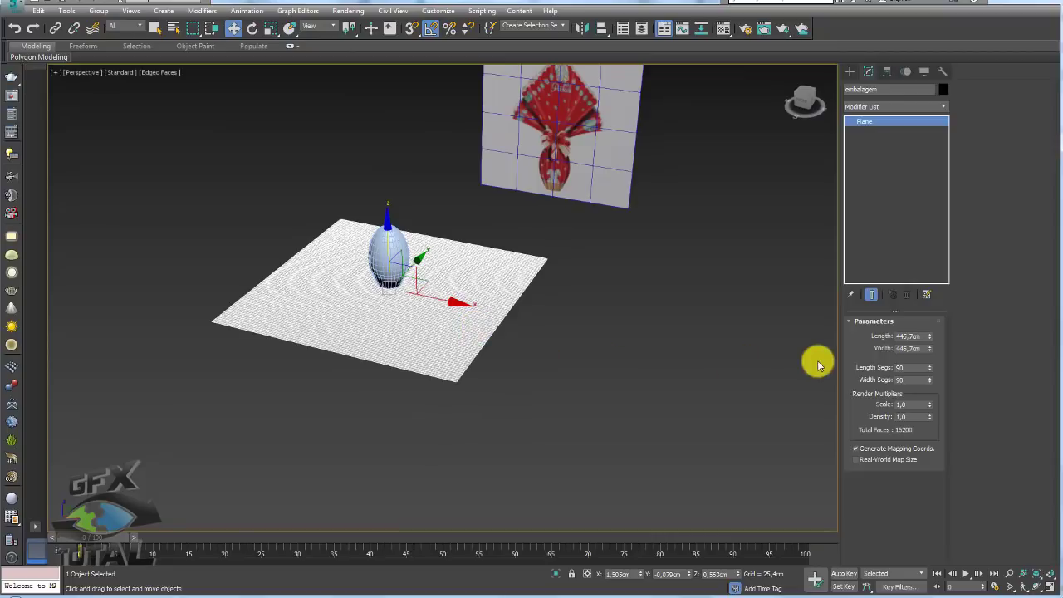
pyautogui.keyDown('alt'); pyautogui.moveTo(467, 316); pyautogui.dragTo(531, 349, button='middle'); pyautogui.keyUp('alt')
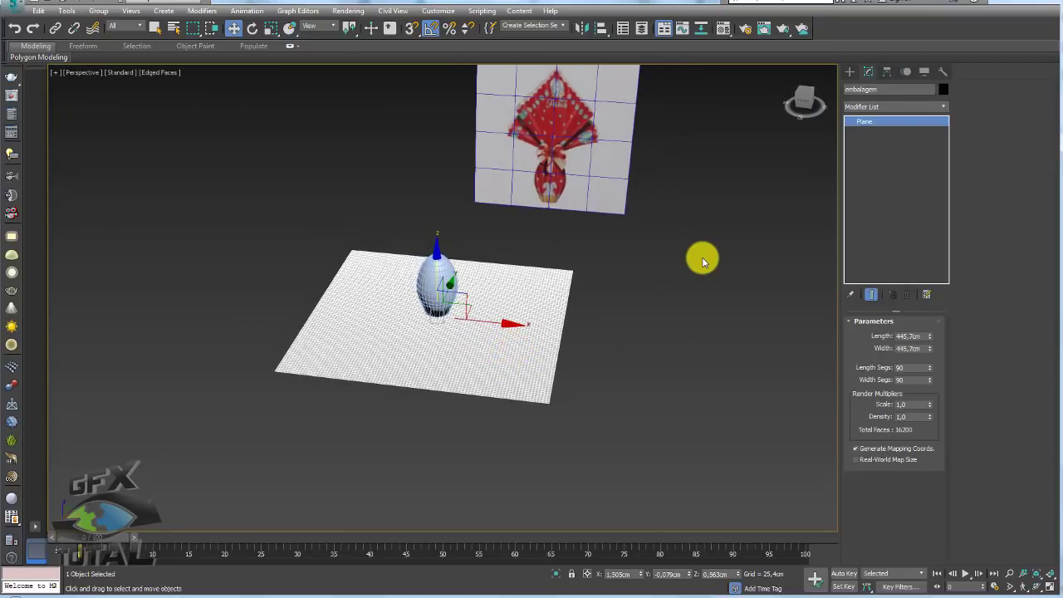
pyautogui.moveTo(544, 298)
pyautogui.keyDown('alt'); pyautogui.mouseDown(button='middle')
pyautogui.moveTo(546, 330)
pyautogui.moveTo(505, 322)
pyautogui.mouseUp(button='middle'); pyautogui.keyUp('alt')
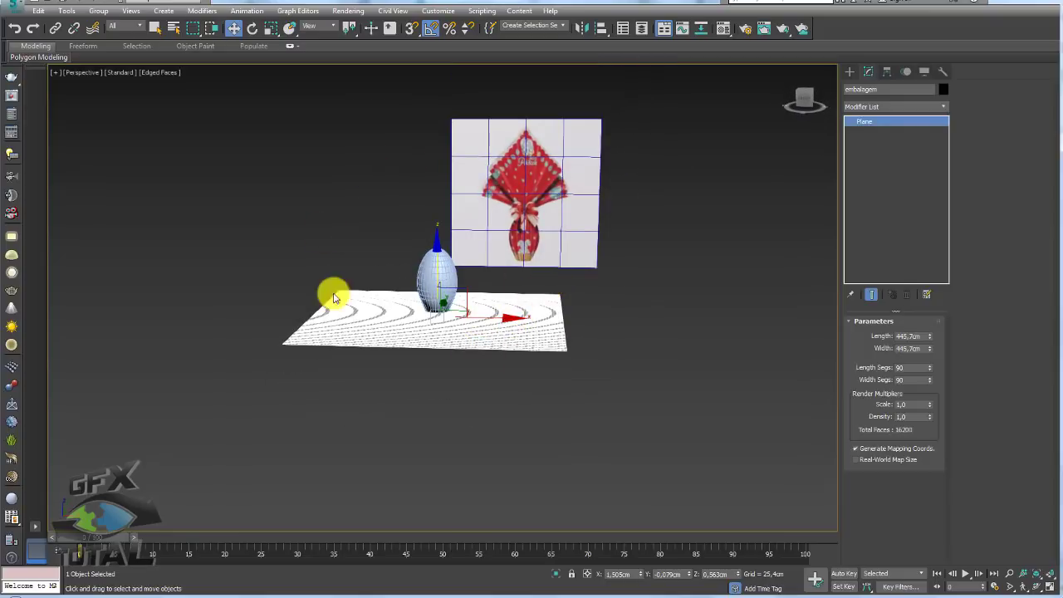
pyautogui.keyDown('alt'); pyautogui.moveTo(330, 292); pyautogui.dragTo(476, 297, button='middle'); pyautogui.keyUp('alt')
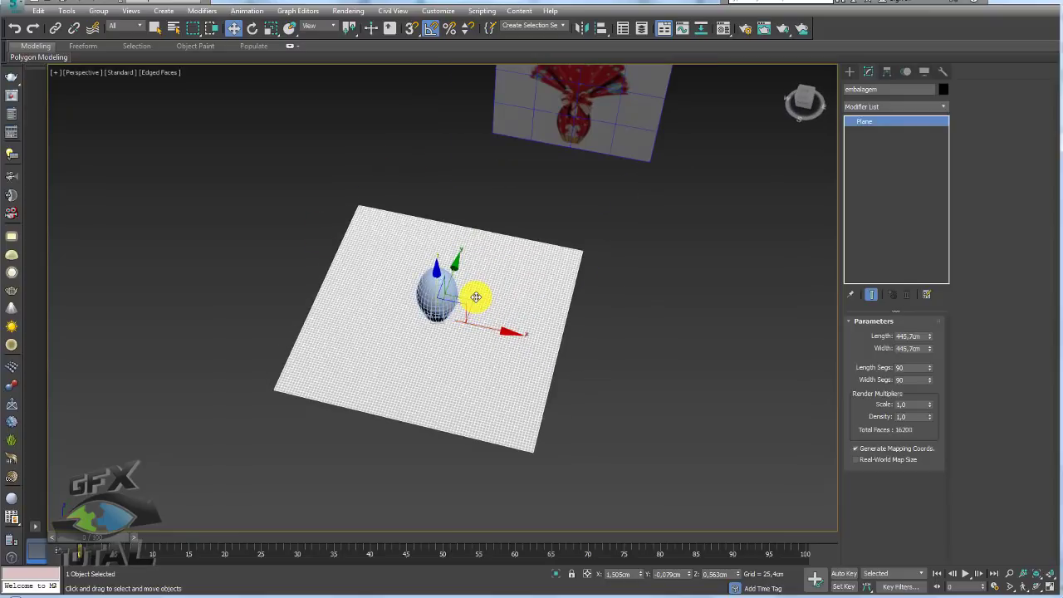
pyautogui.keyDown('alt'); pyautogui.moveTo(510, 279); pyautogui.dragTo(562, 199, button='middle'); pyautogui.keyUp('alt')
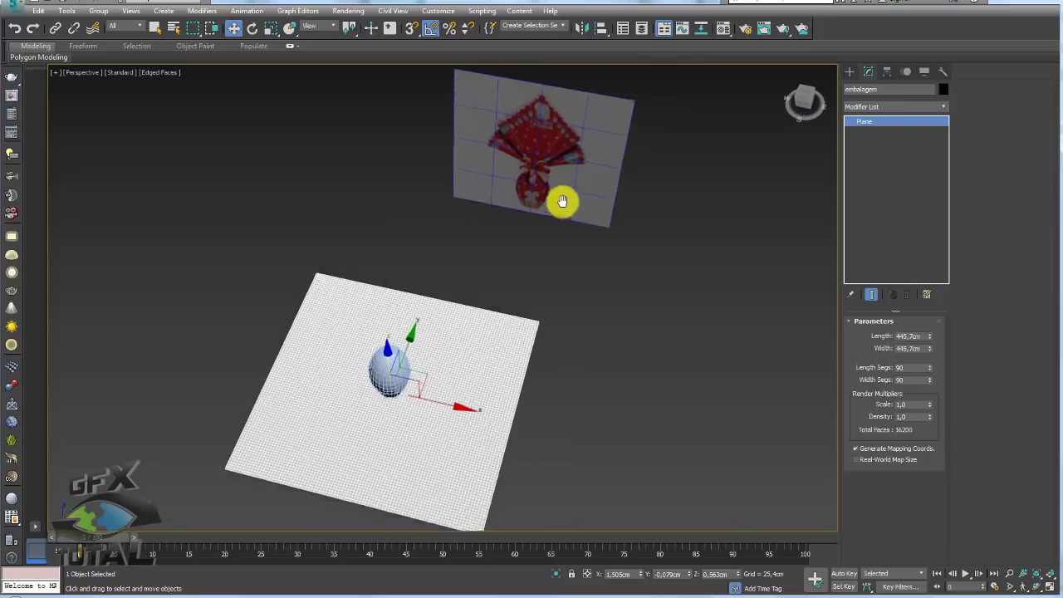
pyautogui.scroll(5, 504, 207)
pyautogui.scroll(3, 463, 186)
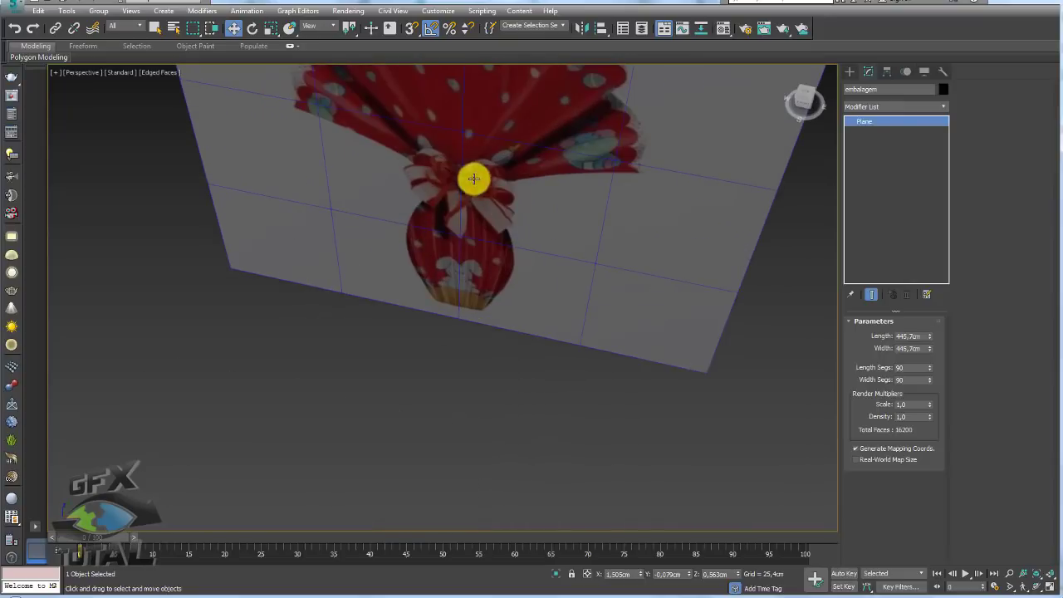
pyautogui.scroll(-10, 408, 236)
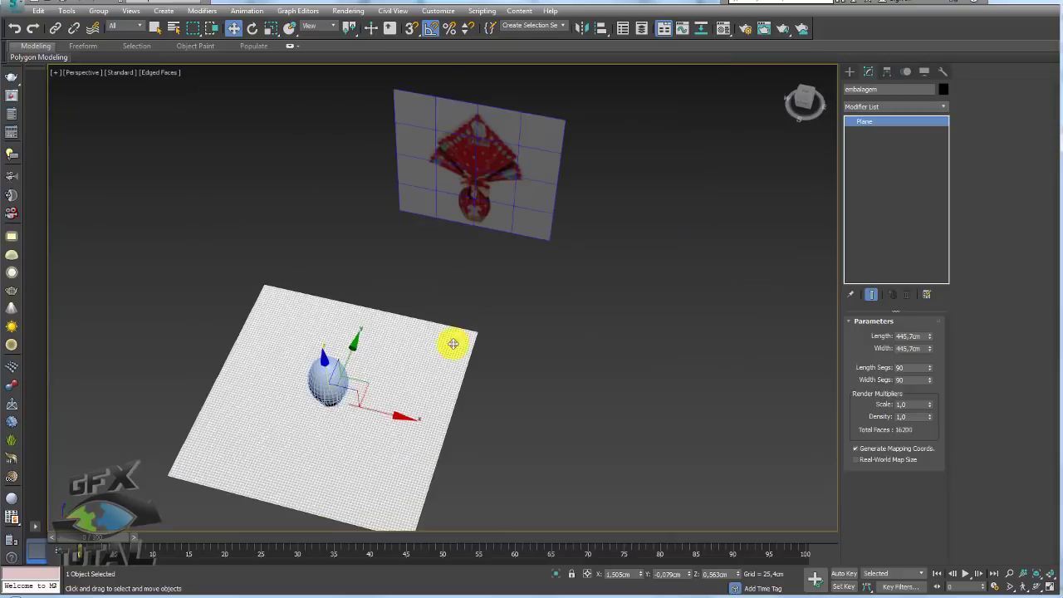
pyautogui.moveTo(451, 344); pyautogui.dragTo(325, 263, button='middle')
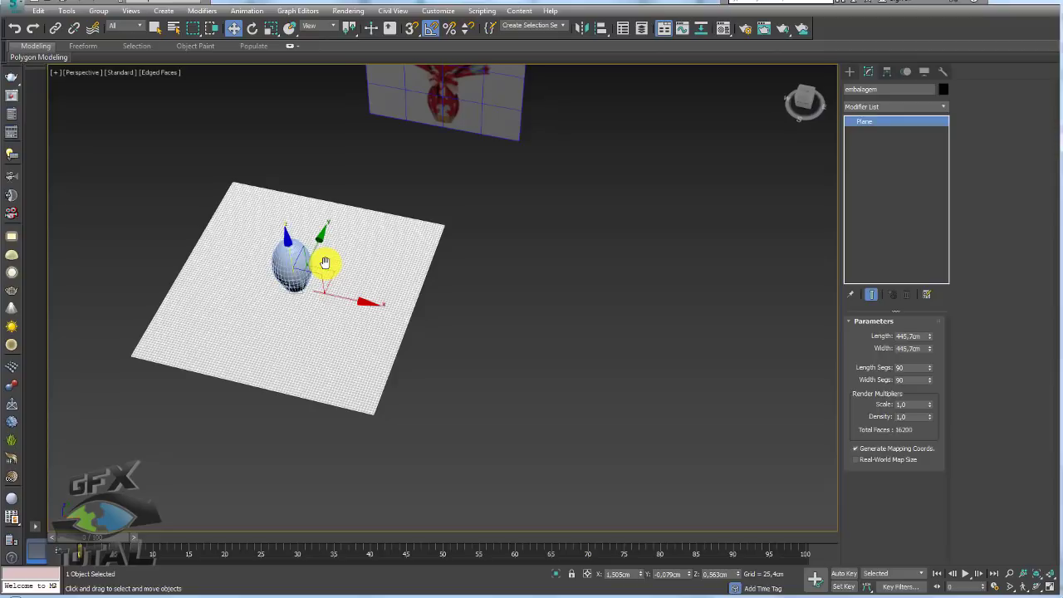
# Step: Draw a thin tube ring beside the plane
pyautogui.keyDown('alt'); pyautogui.moveTo(432, 279); pyautogui.dragTo(532, 249, button='middle'); pyautogui.keyUp('alt')
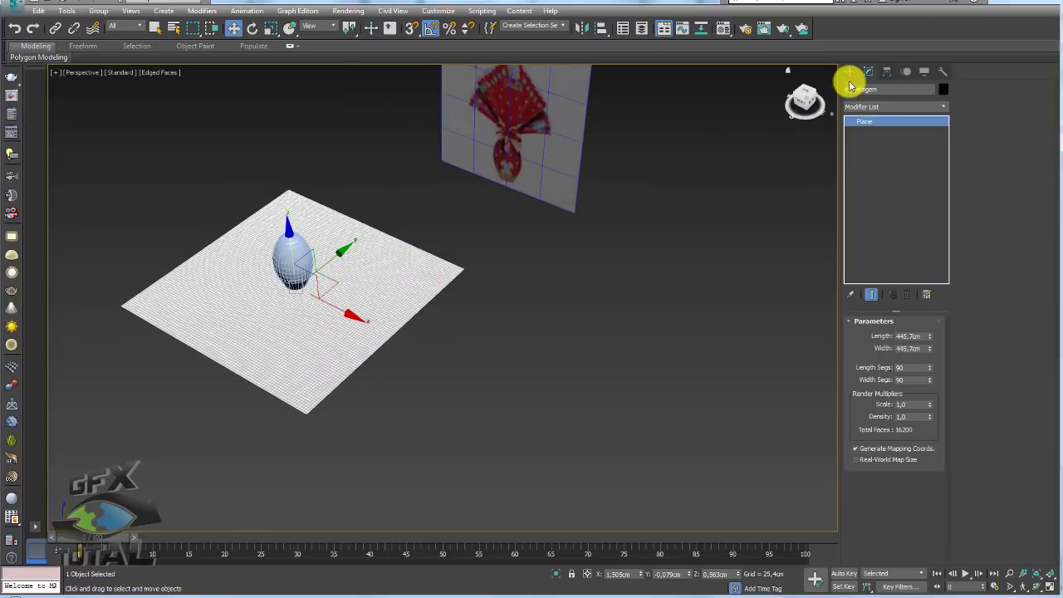
pyautogui.click(849, 72)
pyautogui.click(865, 89)
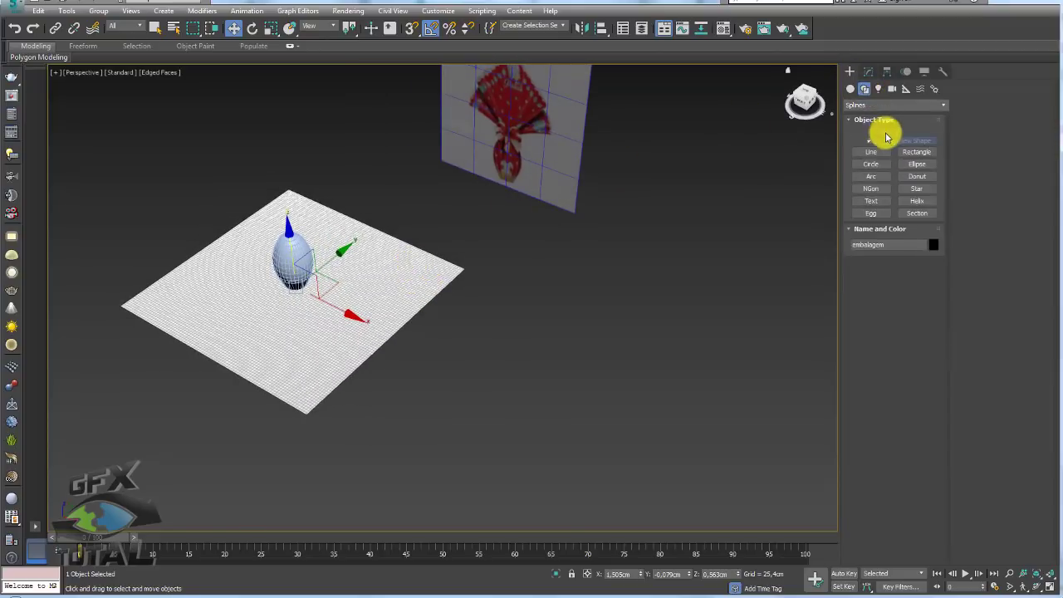
pyautogui.click(850, 89)
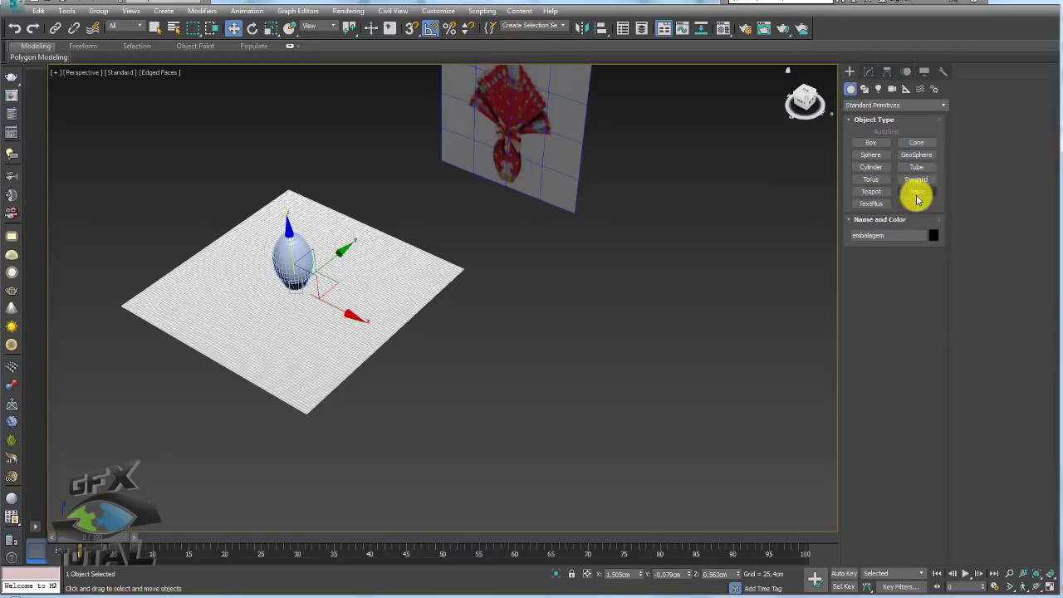
pyautogui.click(917, 167)
pyautogui.moveTo(438, 372); pyautogui.dragTo(447, 379)
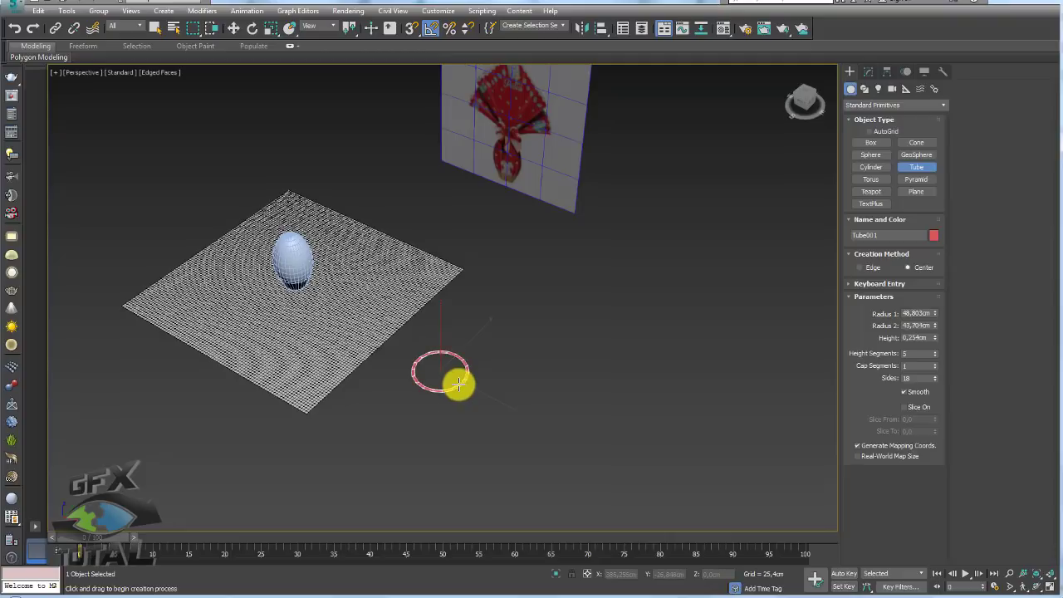
pyautogui.click(459, 375)
pyautogui.keyDown('alt'); pyautogui.moveTo(459, 375); pyautogui.dragTo(493, 321, button='middle'); pyautogui.keyUp('alt')
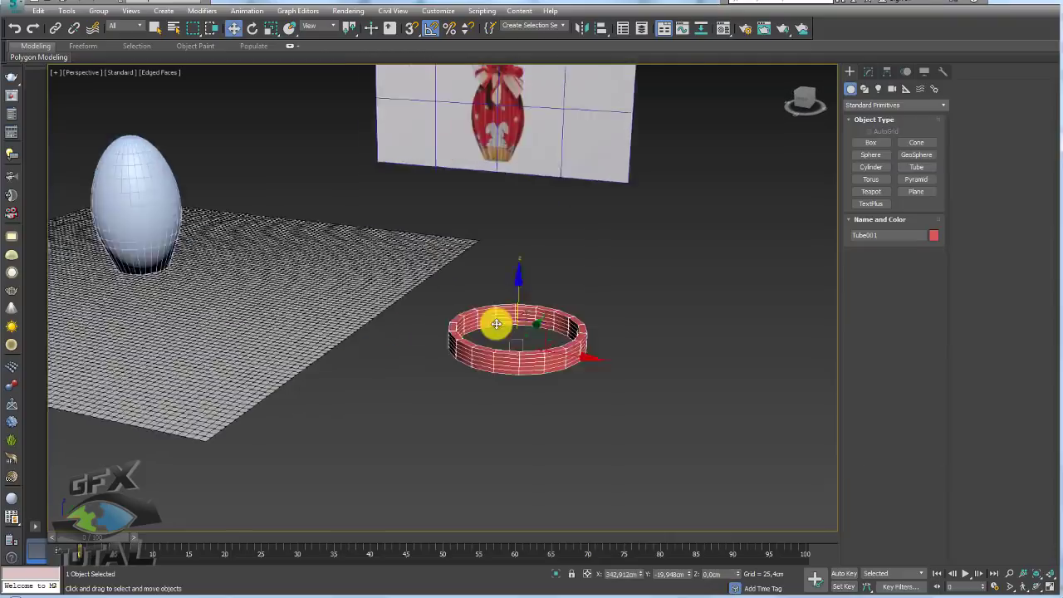
pyautogui.scroll(5, 494, 321)
pyautogui.click(870, 79)
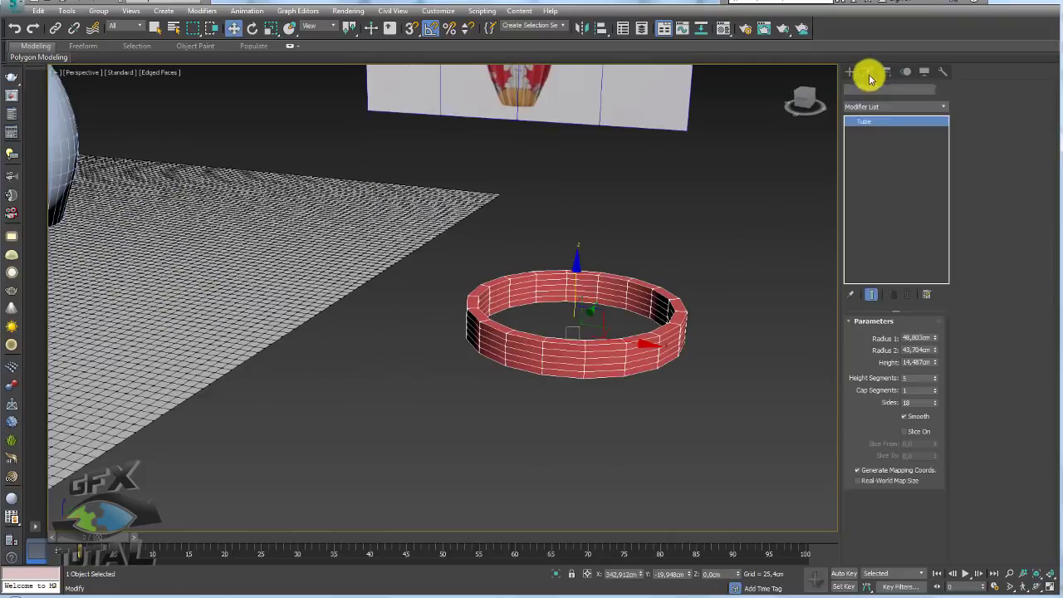
# Step: Reset the tube's height segments to 1 and shrink its inner radius to thicken it
pyautogui.rightClick(935, 381)
pyautogui.moveTo(683, 344)
pyautogui.keyDown('alt'); pyautogui.mouseDown(button='middle')
pyautogui.moveTo(646, 354)
pyautogui.moveTo(660, 365)
pyautogui.mouseUp(button='middle'); pyautogui.keyUp('alt')
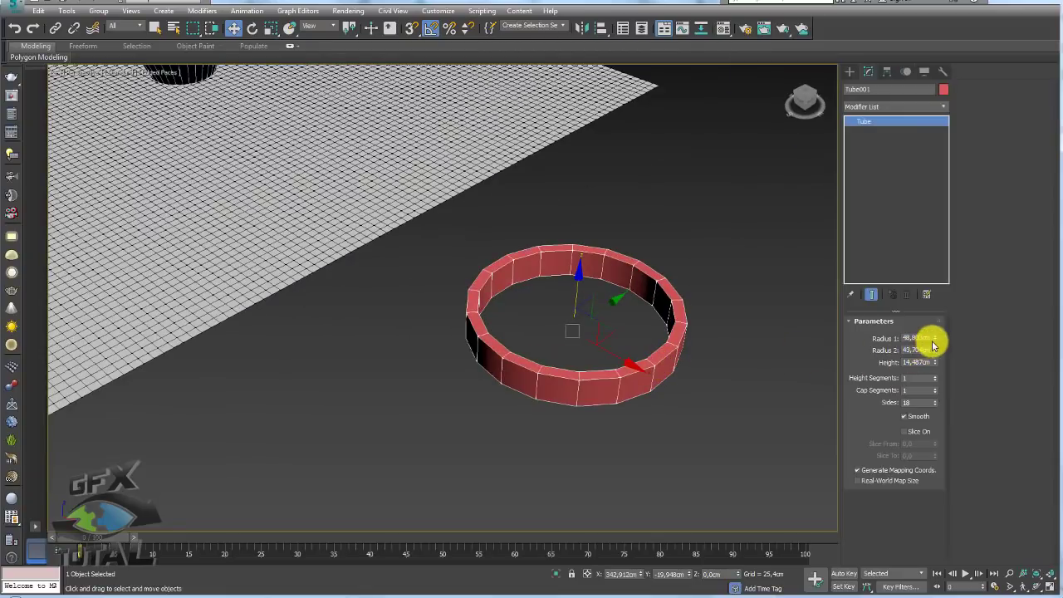
pyautogui.moveTo(934, 350)
pyautogui.mouseDown()
pyautogui.moveTo(938, 399)
pyautogui.moveTo(937, 355)
pyautogui.mouseUp()
# Step: Try uniformly scaling the ring down, cancelling both attempts to keep its size
pyautogui.press('r')
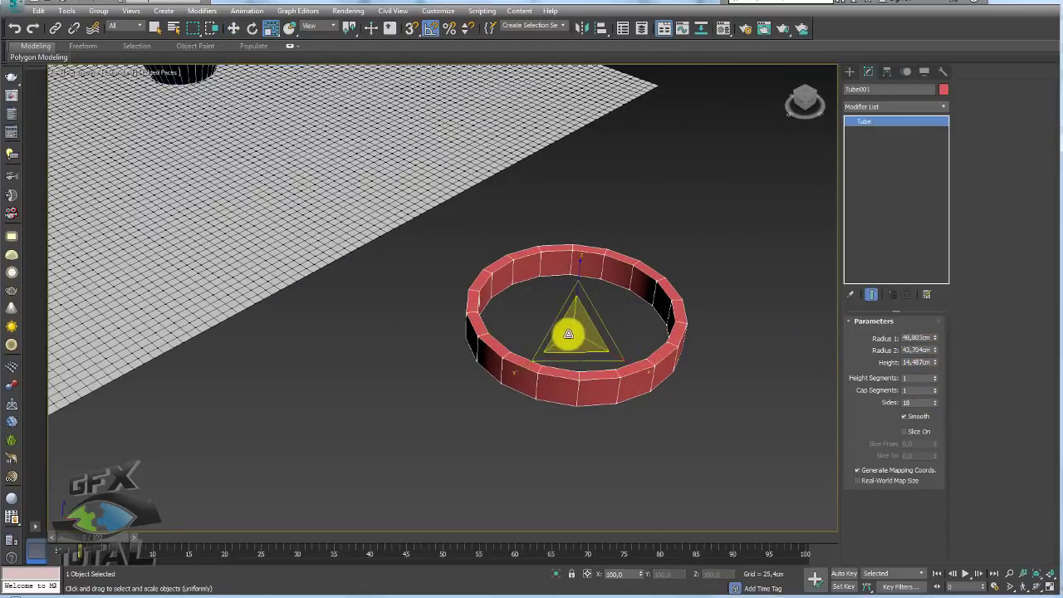
pyautogui.moveTo(569, 334); pyautogui.dragTo(607, 435)
pyautogui.rightClick(596, 382)
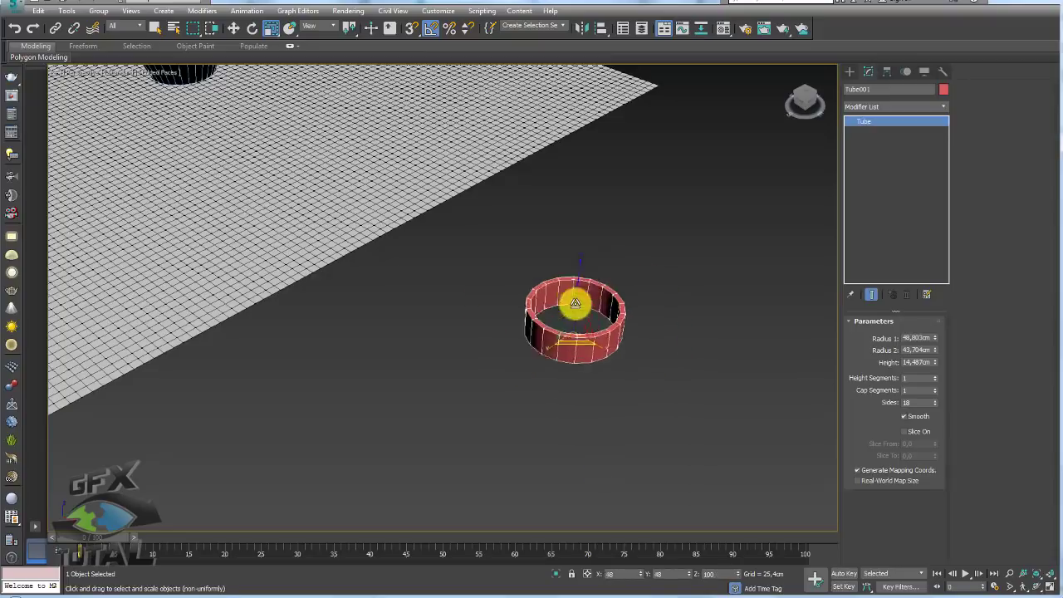
pyautogui.moveTo(574, 371); pyautogui.dragTo(581, 142)
pyautogui.rightClick(582, 142)
pyautogui.scroll(-4, 636, 324)
pyautogui.keyDown('alt'); pyautogui.moveTo(622, 328); pyautogui.dragTo(626, 373, button='middle'); pyautogui.keyUp('alt')
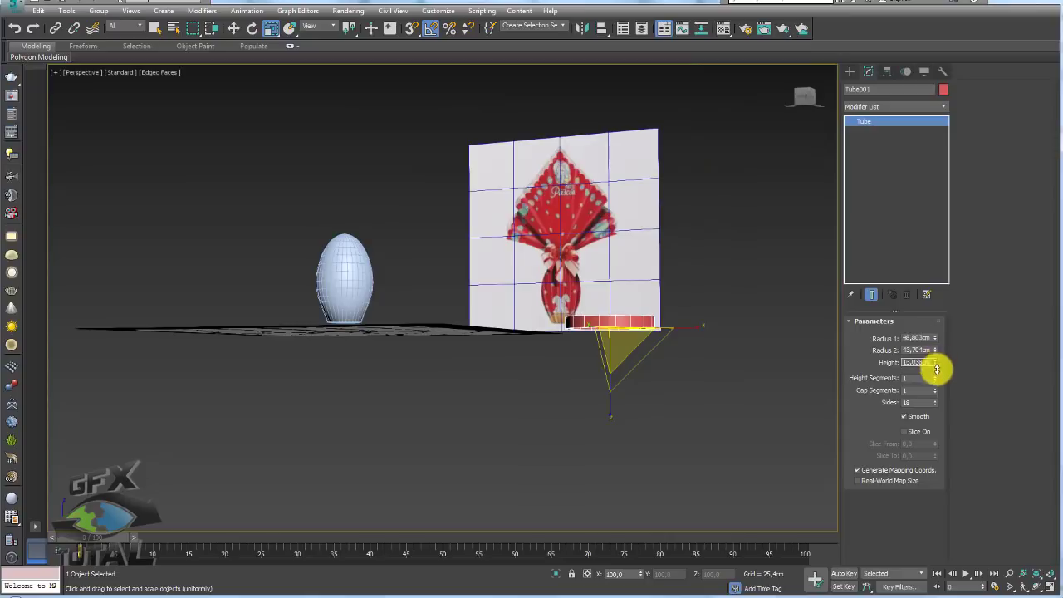
pyautogui.keyDown('alt'); pyautogui.moveTo(631, 399); pyautogui.dragTo(634, 344, button='middle'); pyautogui.keyUp('alt')
# Step: Centre the tube on the egg with Align (Alt+A)
pyautogui.hotkey('alt', 'a')
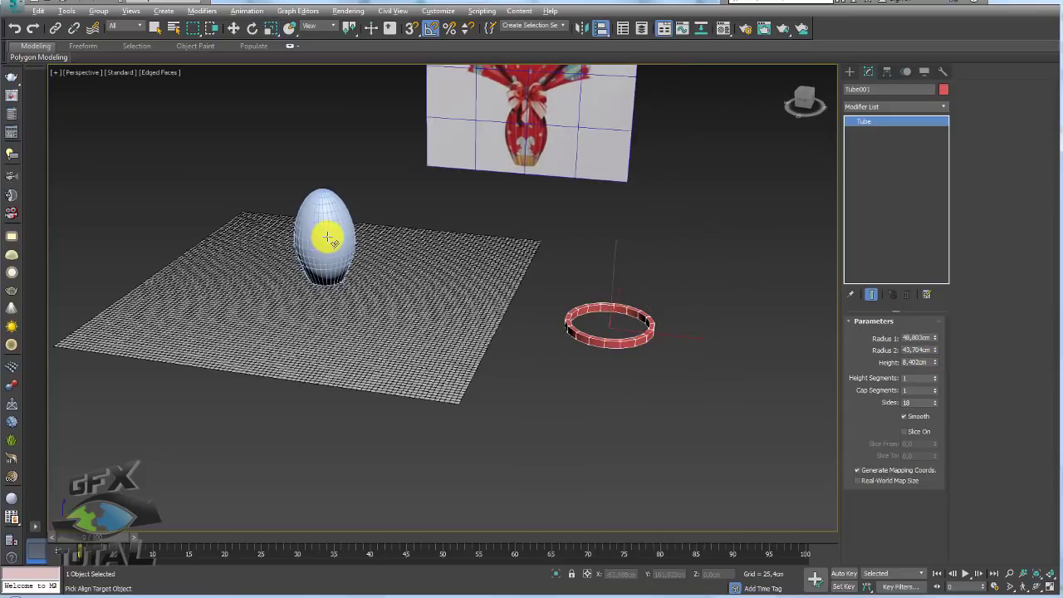
pyautogui.click(328, 239)
pyautogui.click(539, 387)
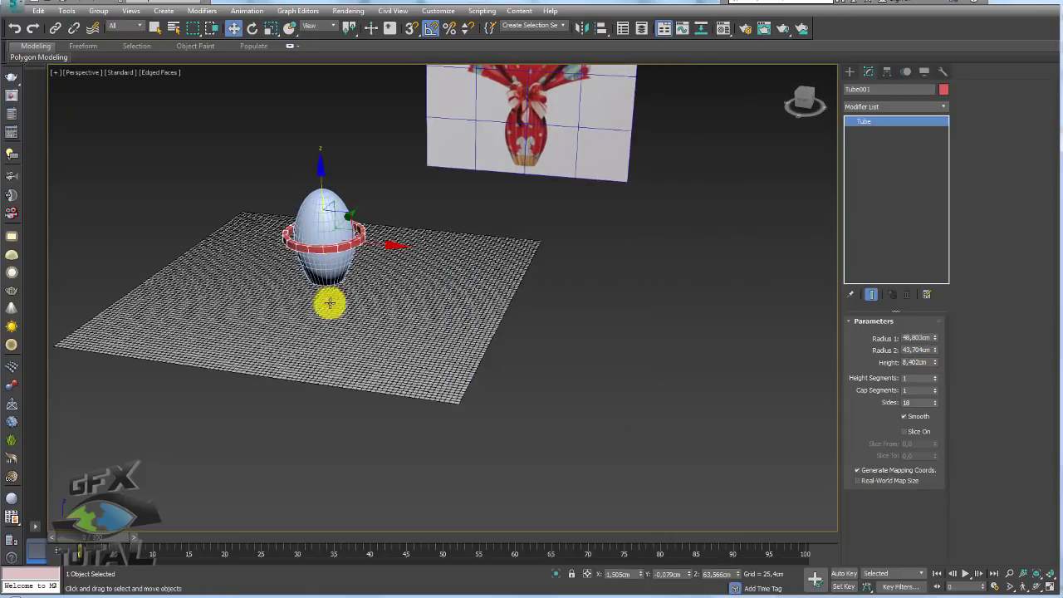
pyautogui.scroll(3, 349, 282)
pyautogui.scroll(2, 402, 246)
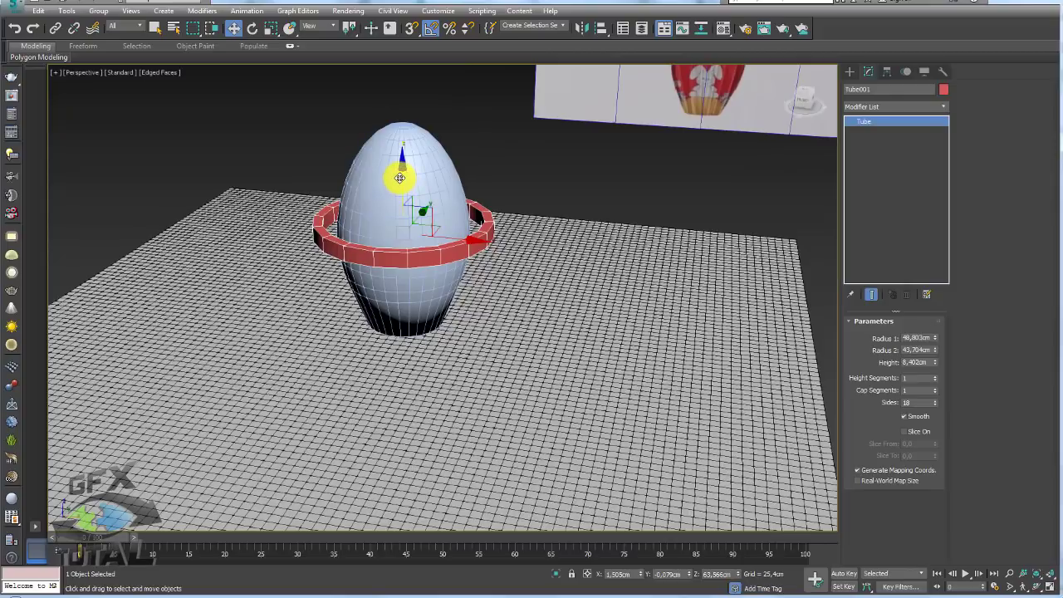
# Step: Widen the ring to radii 80.1 and 78.0 cm and lower it beneath the plane
pyautogui.moveTo(935, 338); pyautogui.dragTo(937, 303)
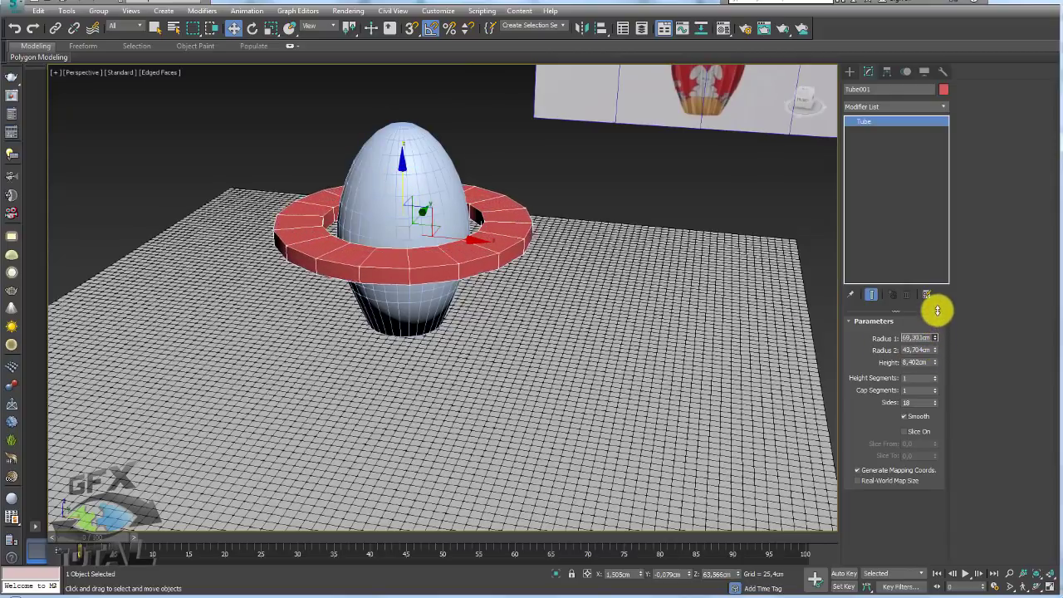
pyautogui.moveTo(936, 356)
pyautogui.mouseDown()
pyautogui.moveTo(937, 320)
pyautogui.moveTo(931, 339)
pyautogui.mouseUp()
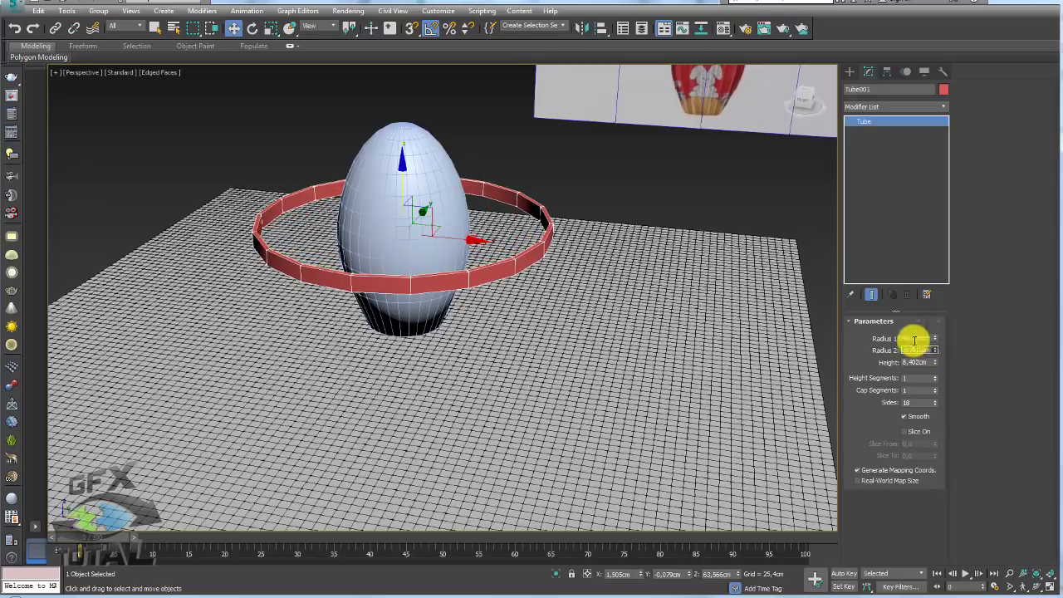
pyautogui.keyDown('alt'); pyautogui.moveTo(548, 258); pyautogui.dragTo(474, 183, button='middle'); pyautogui.keyUp('alt')
pyautogui.moveTo(473, 182); pyautogui.dragTo(458, 316)
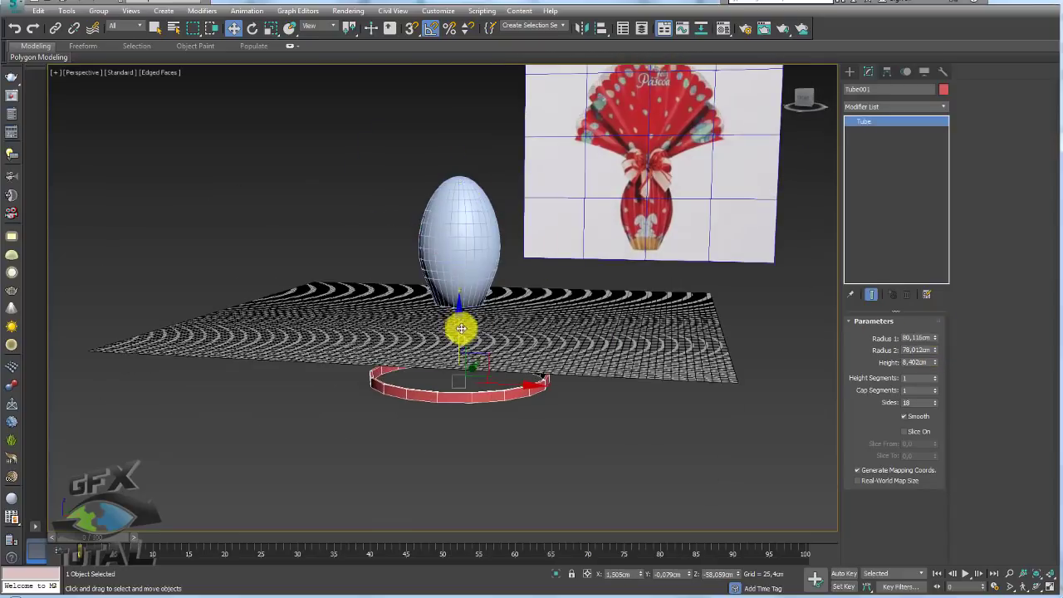
pyautogui.keyDown('alt'); pyautogui.moveTo(458, 316); pyautogui.dragTo(467, 340, button='middle'); pyautogui.keyUp('alt')
# Step: Rename the tube 'fita' and raise its sides to 36
pyautogui.click(884, 86)
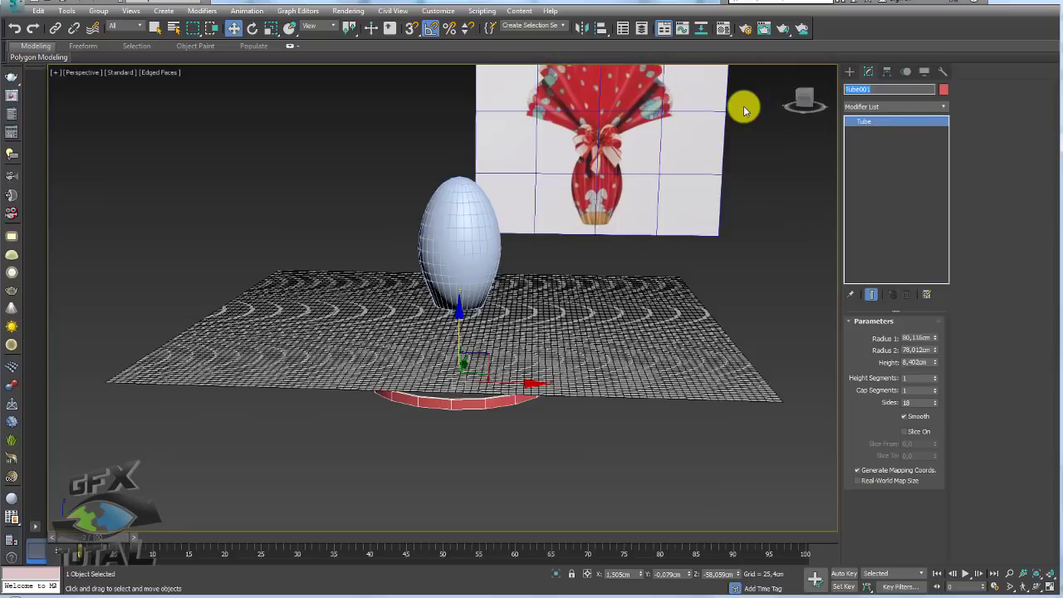
pyautogui.write('fita')
pyautogui.press('Return')
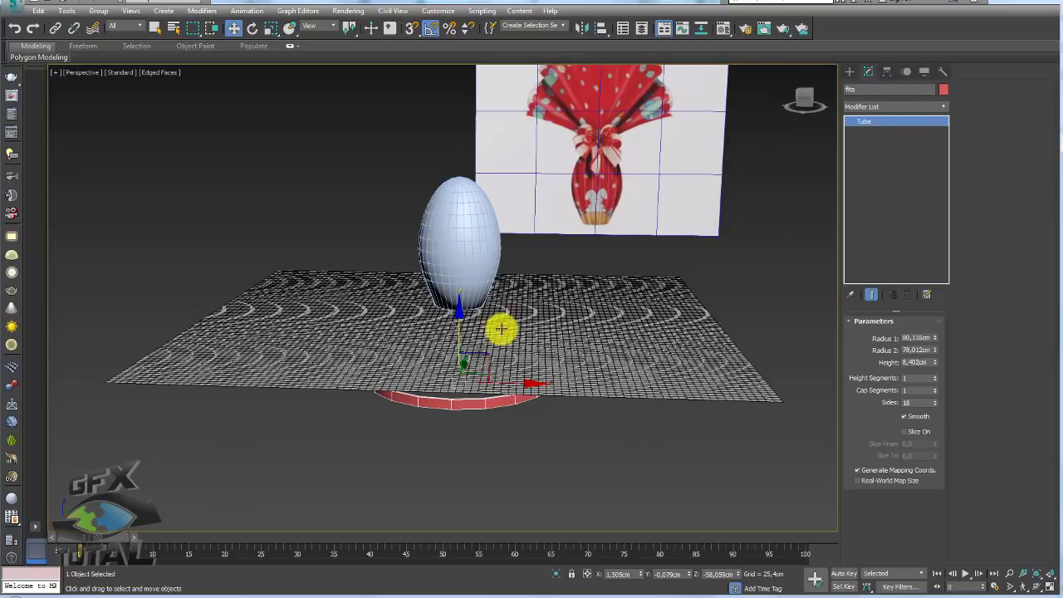
pyautogui.moveTo(501, 330)
pyautogui.keyDown('alt'); pyautogui.mouseDown(button='middle')
pyautogui.moveTo(468, 316)
pyautogui.moveTo(539, 310)
pyautogui.moveTo(472, 322)
pyautogui.moveTo(490, 328)
pyautogui.mouseUp(button='middle'); pyautogui.keyUp('alt')
pyautogui.moveTo(925, 403); pyautogui.dragTo(873, 404)
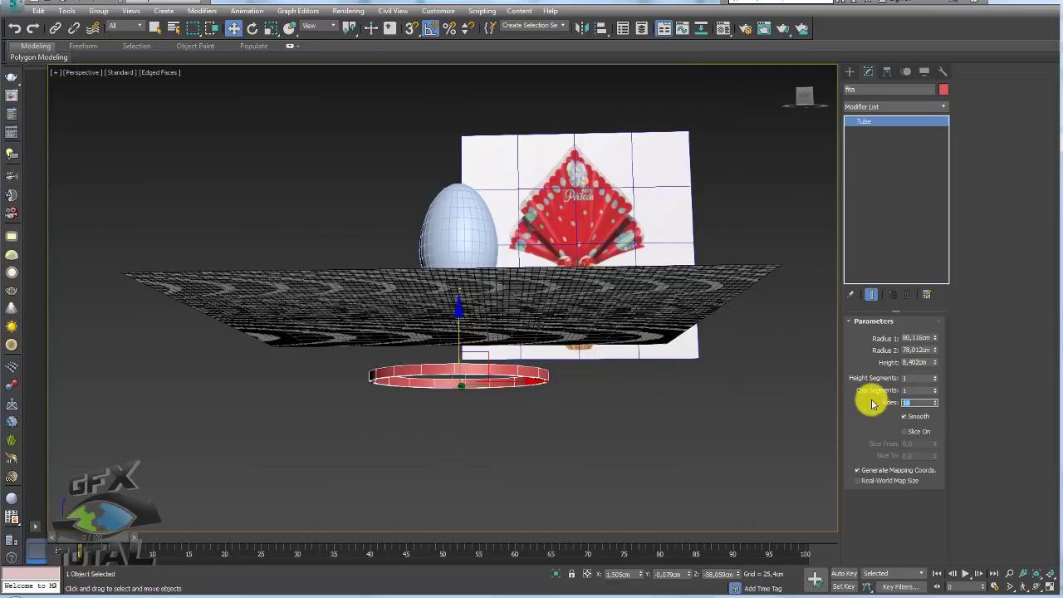
pyautogui.write('36')
pyautogui.moveTo(477, 363)
pyautogui.keyDown('alt'); pyautogui.mouseDown(button='middle')
pyautogui.moveTo(482, 244)
pyautogui.moveTo(485, 311)
pyautogui.moveTo(584, 261)
pyautogui.mouseUp(button='middle'); pyautogui.keyUp('alt')
# Step: Check the embalagem plane edge-on, then deselect everything
pyautogui.click(598, 245)
pyautogui.scroll(-3, 653, 230)
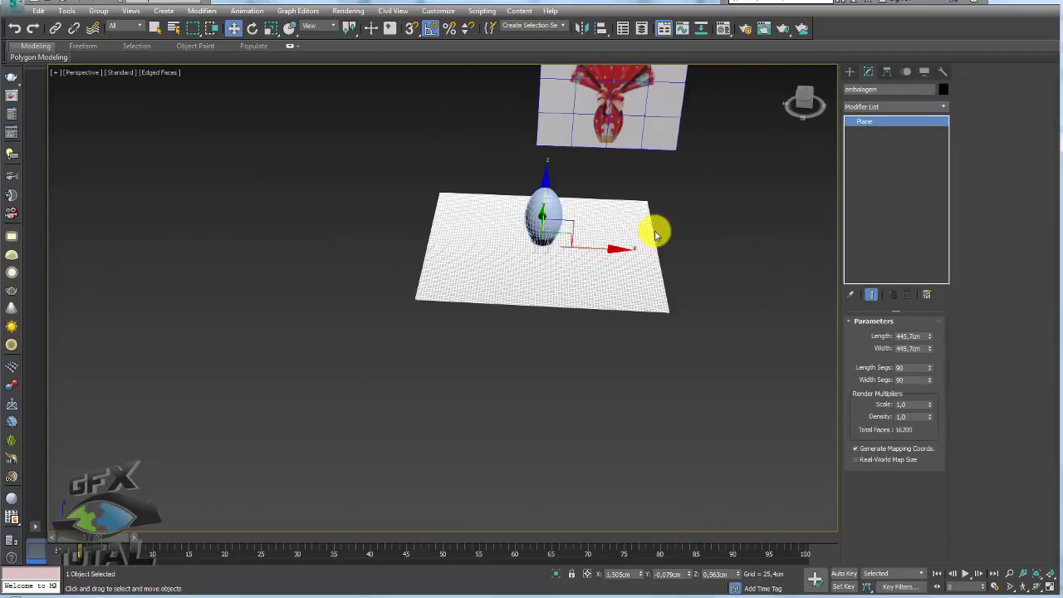
pyautogui.moveTo(653, 230)
pyautogui.keyDown('alt'); pyautogui.mouseDown(button='middle')
pyautogui.moveTo(591, 199)
pyautogui.moveTo(617, 194)
pyautogui.moveTo(562, 240)
pyautogui.mouseUp(button='middle'); pyautogui.keyUp('alt')
pyautogui.scroll(3, 540, 231)
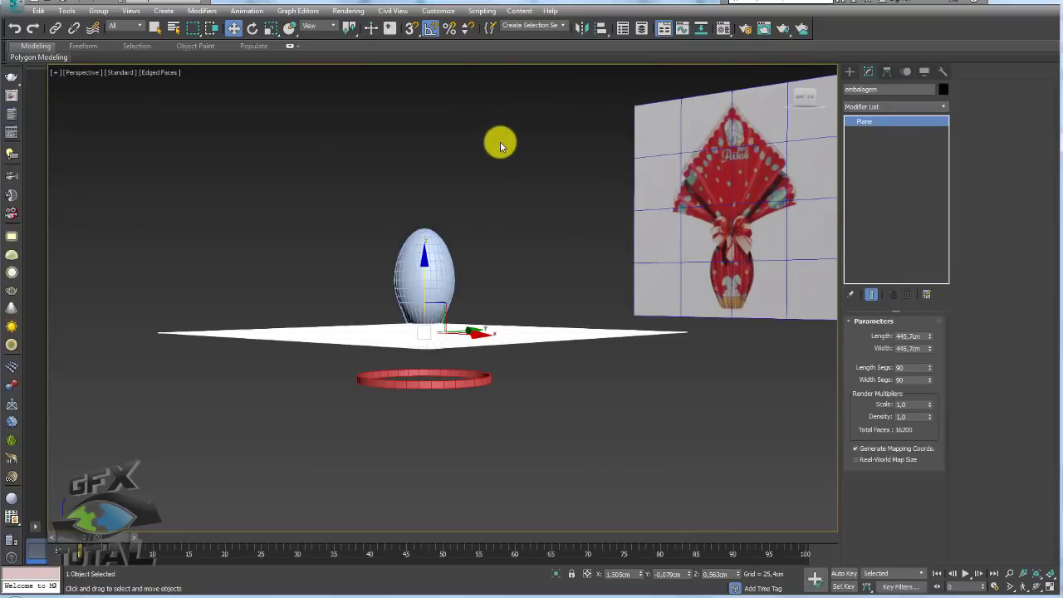
pyautogui.click(493, 172)
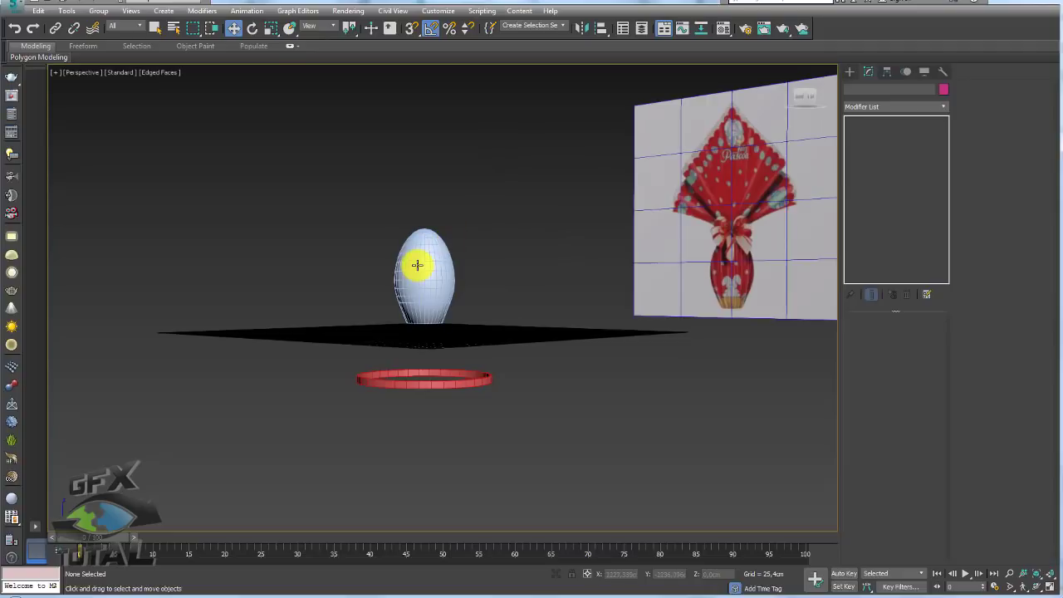
# Step: Select the egg ovo and apply Reset XForm to it from the Utilities panel
pyautogui.click(417, 265)
pyautogui.moveTo(423, 295)
pyautogui.keyDown('alt'); pyautogui.mouseDown(button='middle')
pyautogui.moveTo(474, 331)
pyautogui.moveTo(352, 391)
pyautogui.mouseUp(button='middle'); pyautogui.keyUp('alt')
pyautogui.keyDown('alt'); pyautogui.moveTo(522, 333); pyautogui.dragTo(482, 312, button='middle'); pyautogui.keyUp('alt')
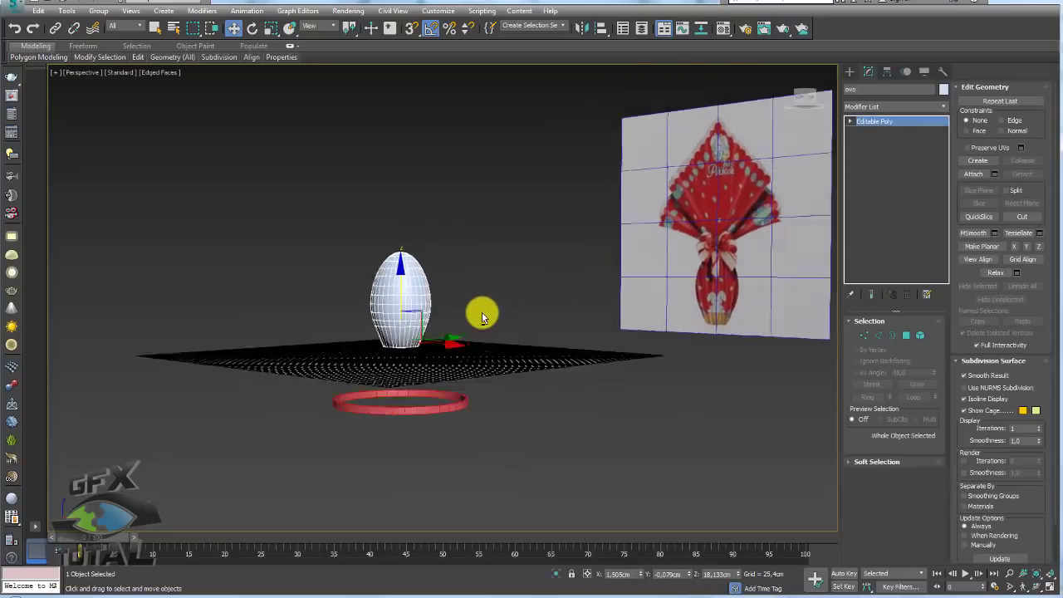
pyautogui.keyDown('alt'); pyautogui.moveTo(468, 221); pyautogui.dragTo(452, 269, button='middle'); pyautogui.keyUp('alt')
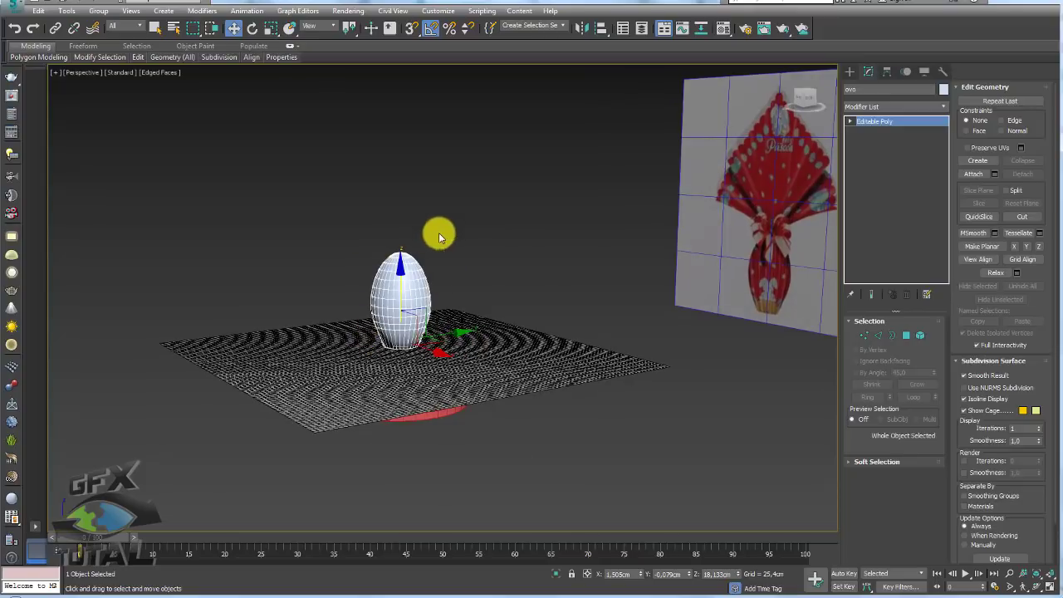
pyautogui.moveTo(404, 354)
pyautogui.keyDown('alt'); pyautogui.mouseDown(button='middle')
pyautogui.moveTo(398, 347)
pyautogui.moveTo(453, 324)
pyautogui.mouseUp(button='middle'); pyautogui.keyUp('alt')
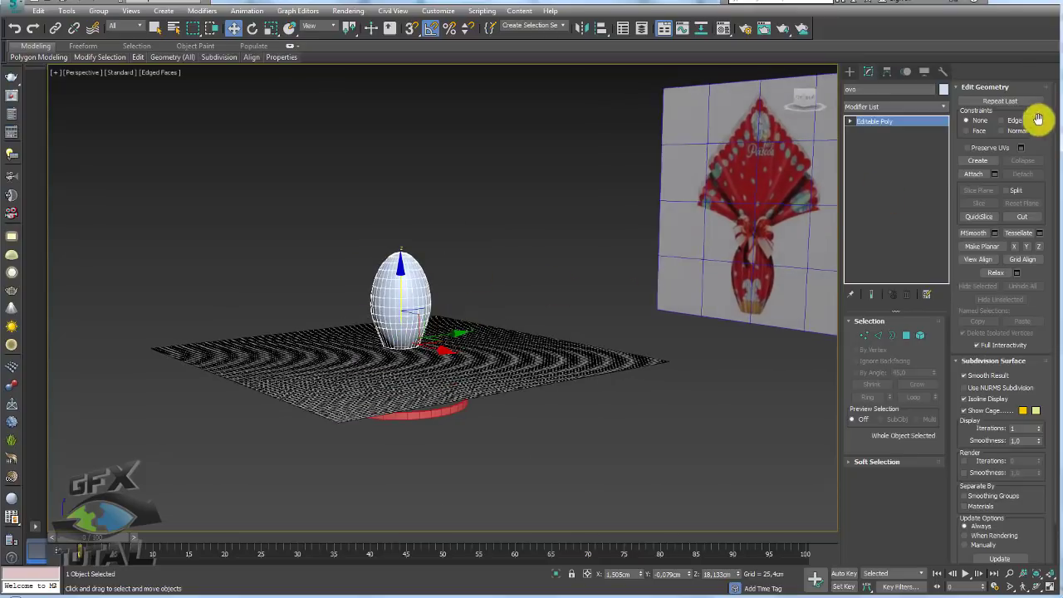
pyautogui.click(944, 73)
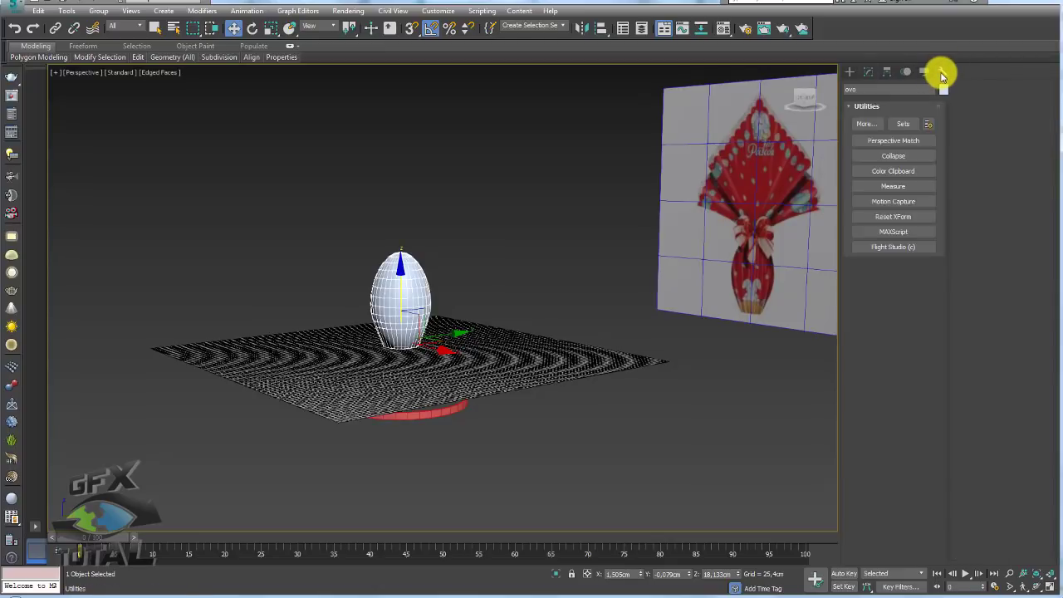
pyautogui.click(894, 221)
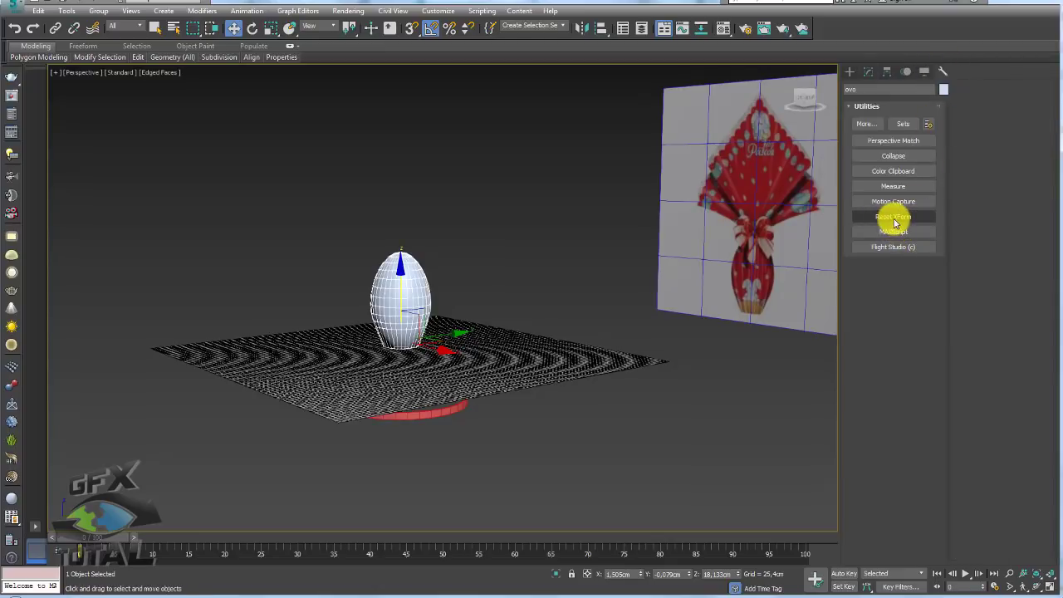
pyautogui.click(895, 287)
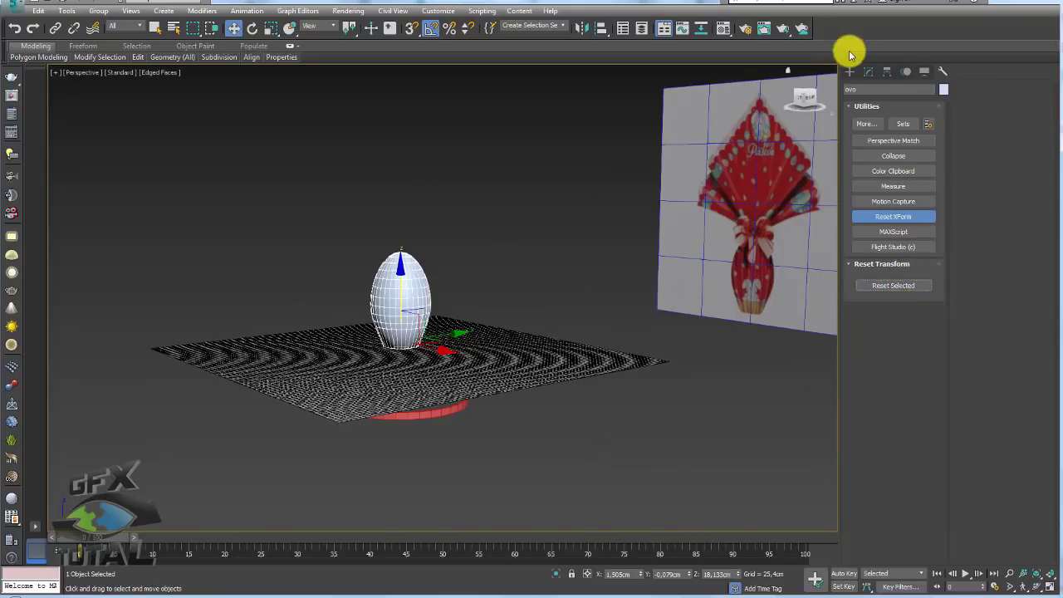
# Step: Expand the egg's XForm modifier to its Gizmo sub-level
pyautogui.click(868, 73)
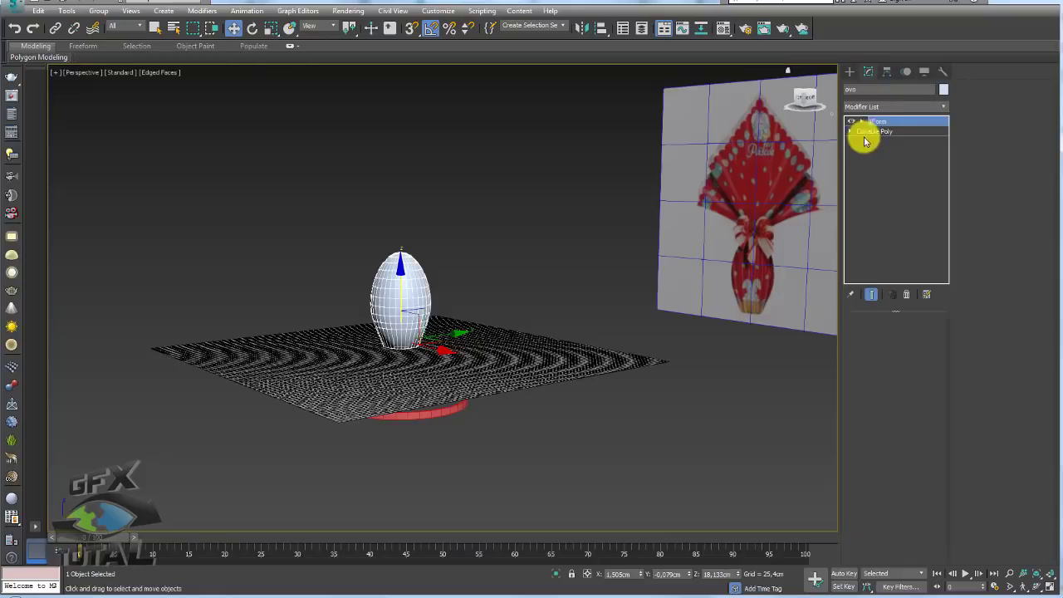
pyautogui.click(863, 122)
pyautogui.click(883, 132)
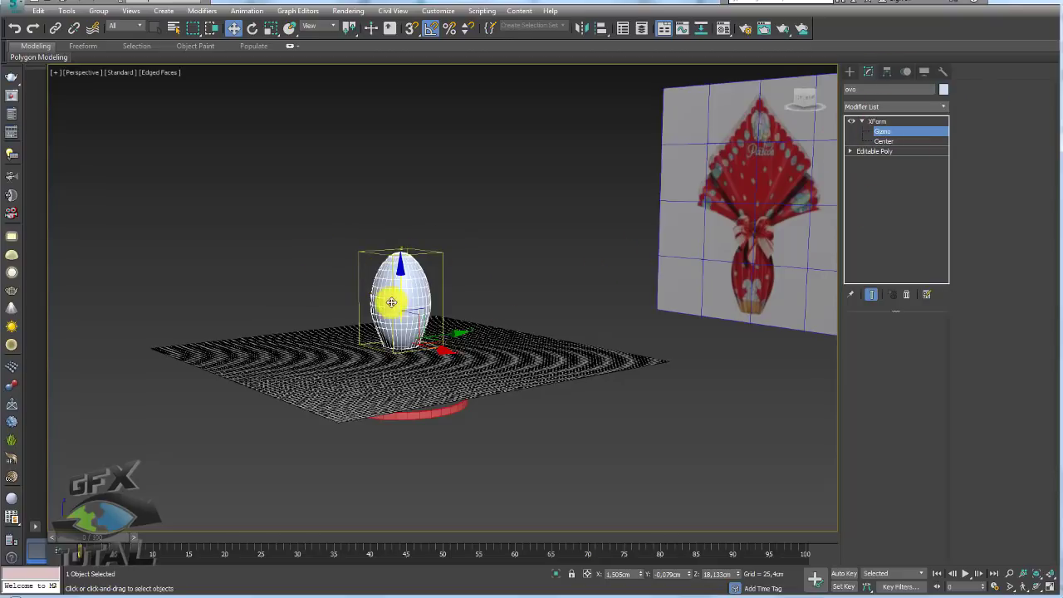
# Step: Convert the egg to Editable Poly, collapsing its XForm modifier
pyautogui.rightClick(391, 302)
pyautogui.click(520, 438)
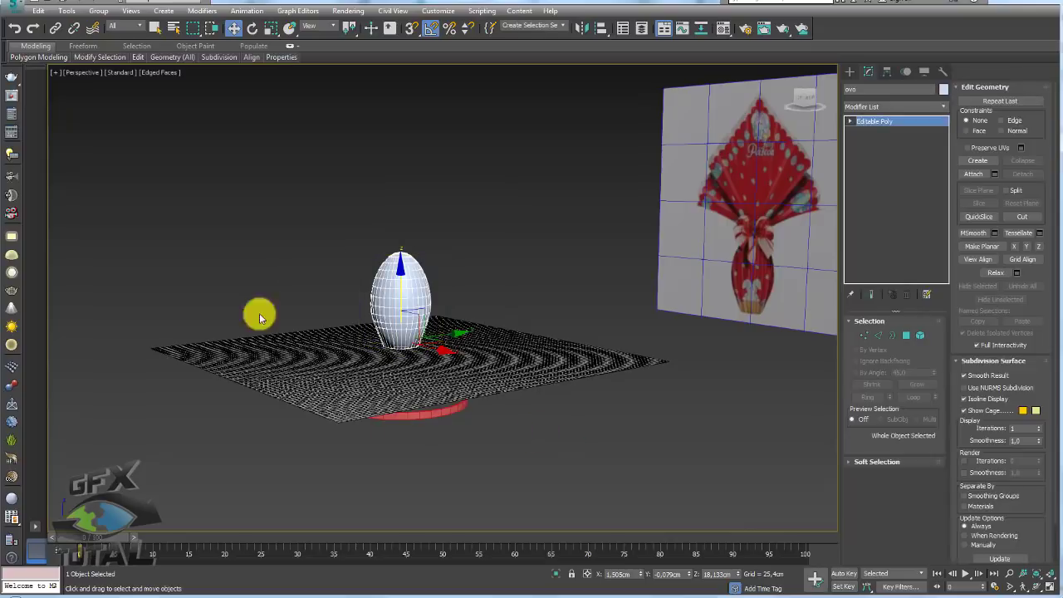
pyautogui.moveTo(481, 375)
pyautogui.keyDown('alt'); pyautogui.mouseDown(button='middle')
pyautogui.moveTo(560, 340)
pyautogui.moveTo(621, 392)
pyautogui.moveTo(610, 368)
pyautogui.moveTo(617, 275)
pyautogui.moveTo(427, 123)
pyautogui.mouseUp(button='middle'); pyautogui.keyUp('alt')
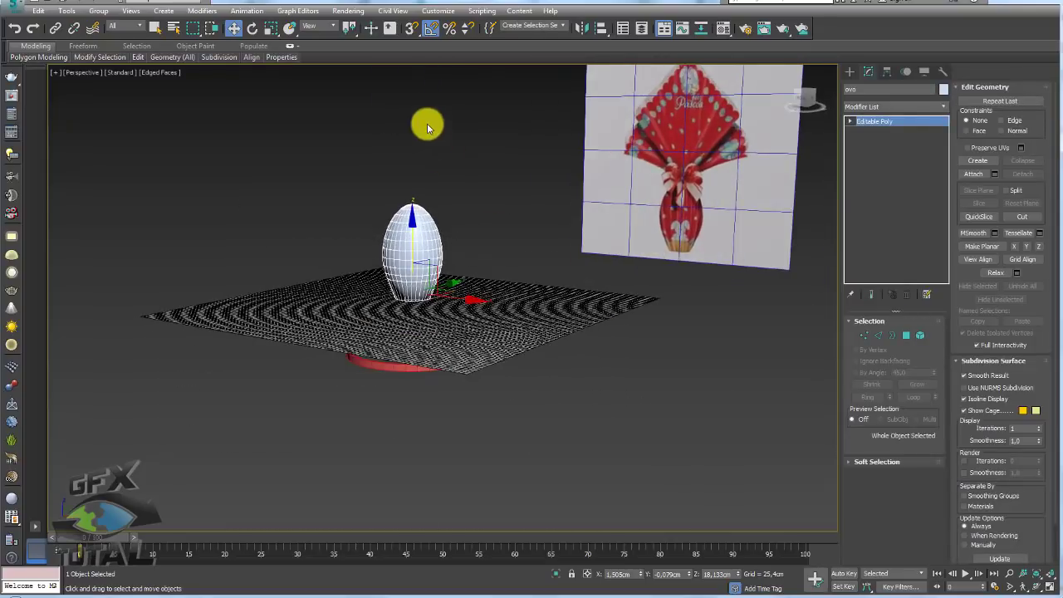
# Step: Add the embalagem plane to the selection alongside the egg
pyautogui.keyDown('ctrl'); pyautogui.click(451, 299); pyautogui.keyUp('ctrl')
pyautogui.moveTo(451, 299)
pyautogui.keyDown('alt'); pyautogui.mouseDown(button='middle')
pyautogui.moveTo(439, 273)
pyautogui.moveTo(431, 284)
pyautogui.moveTo(476, 287)
pyautogui.mouseUp(button='middle'); pyautogui.keyUp('alt')
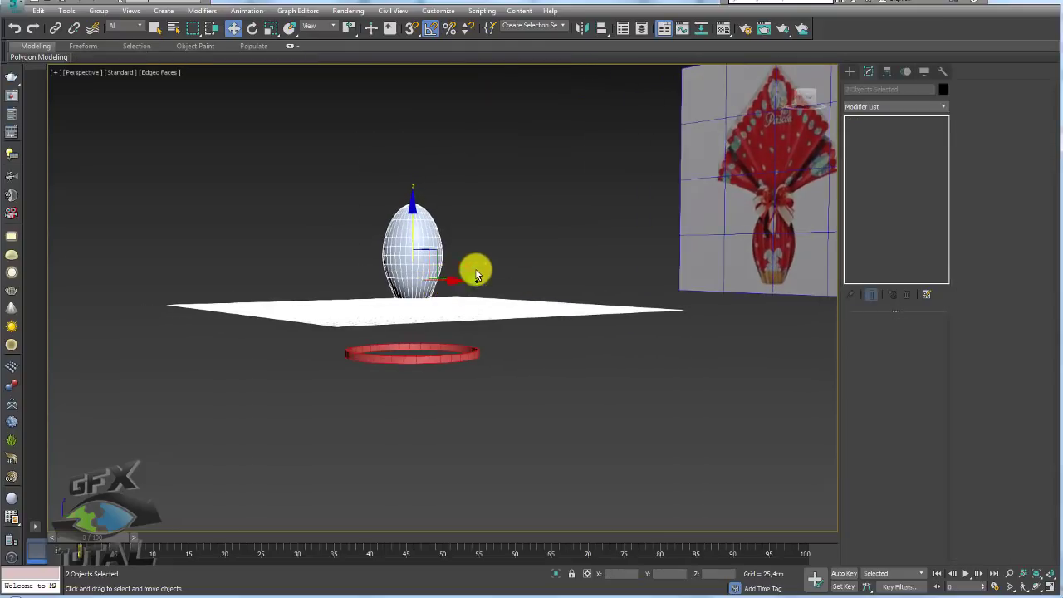
pyautogui.moveTo(492, 167); pyautogui.dragTo(426, 217)
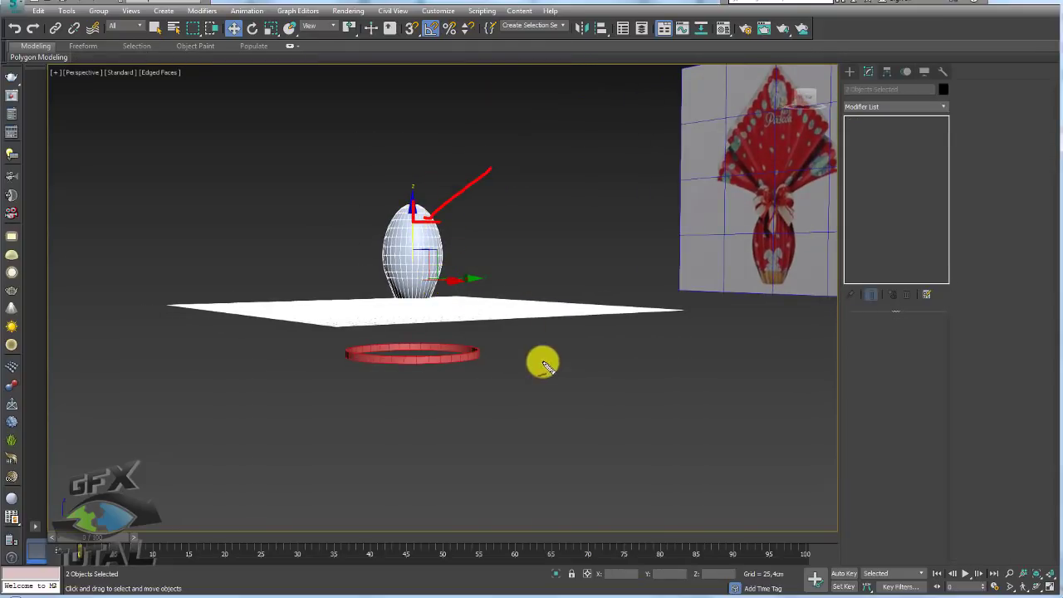
pyautogui.moveTo(563, 372)
pyautogui.mouseDown()
pyautogui.moveTo(471, 332)
pyautogui.moveTo(480, 309)
pyautogui.mouseUp()
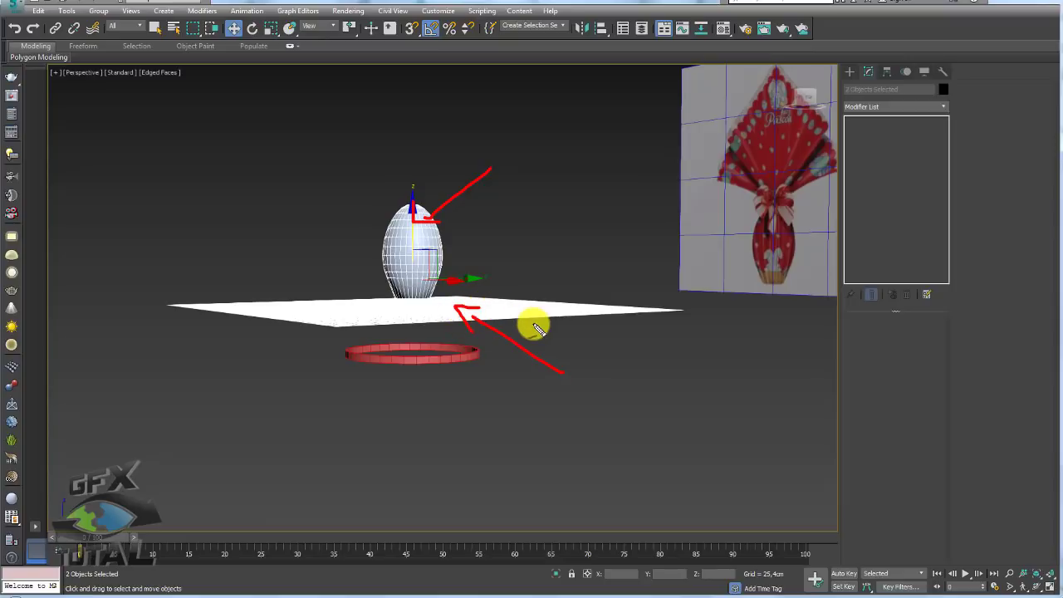
pyautogui.scroll(2, 521, 335)
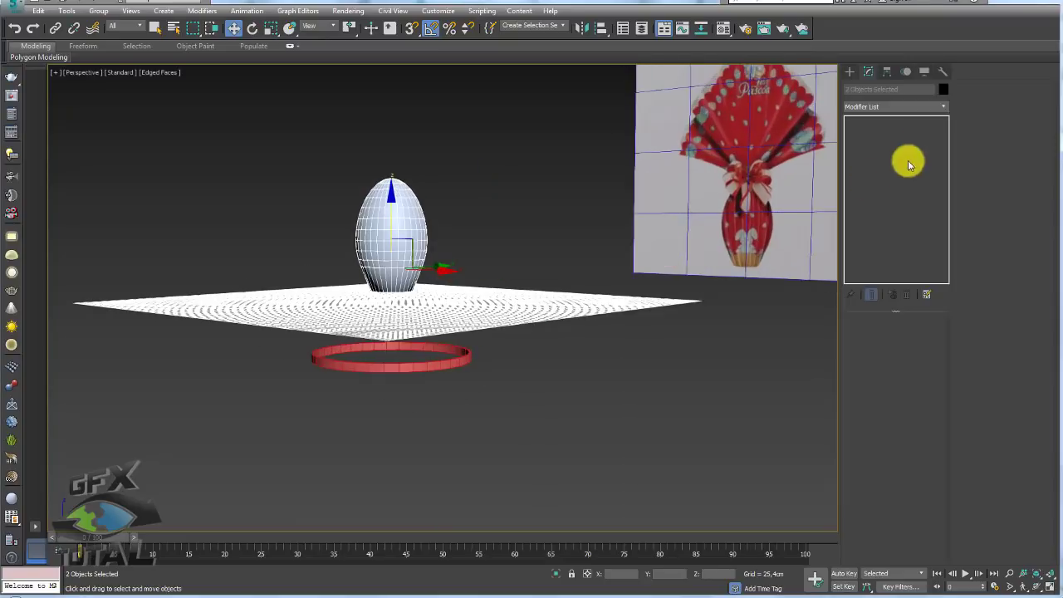
# Step: Apply Cloth from the Modifier List, then select the embalagem plane alone to see its settings
pyautogui.click(942, 107)
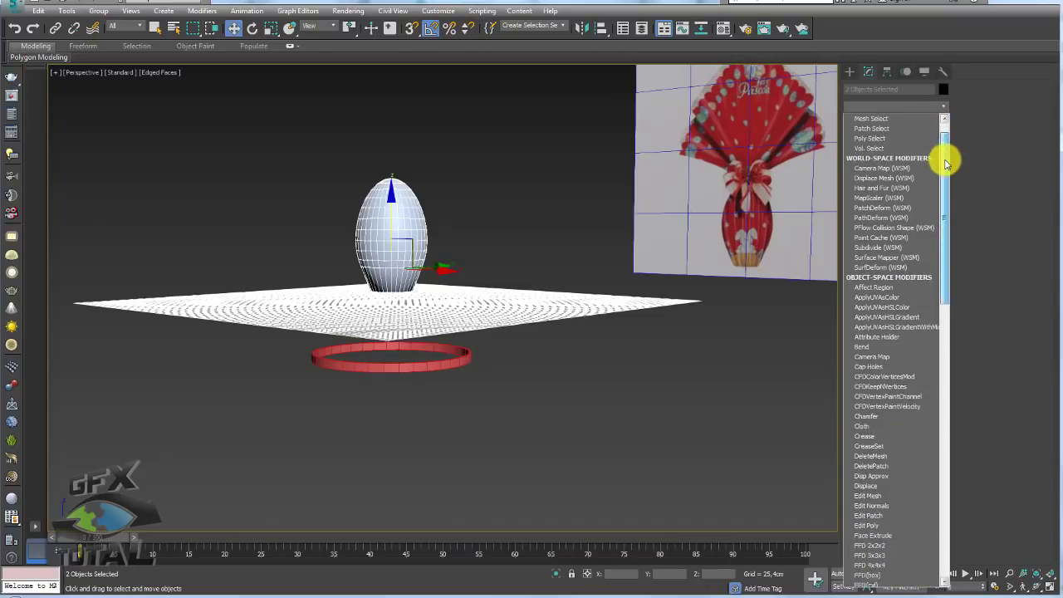
pyautogui.moveTo(944, 159); pyautogui.dragTo(944, 190)
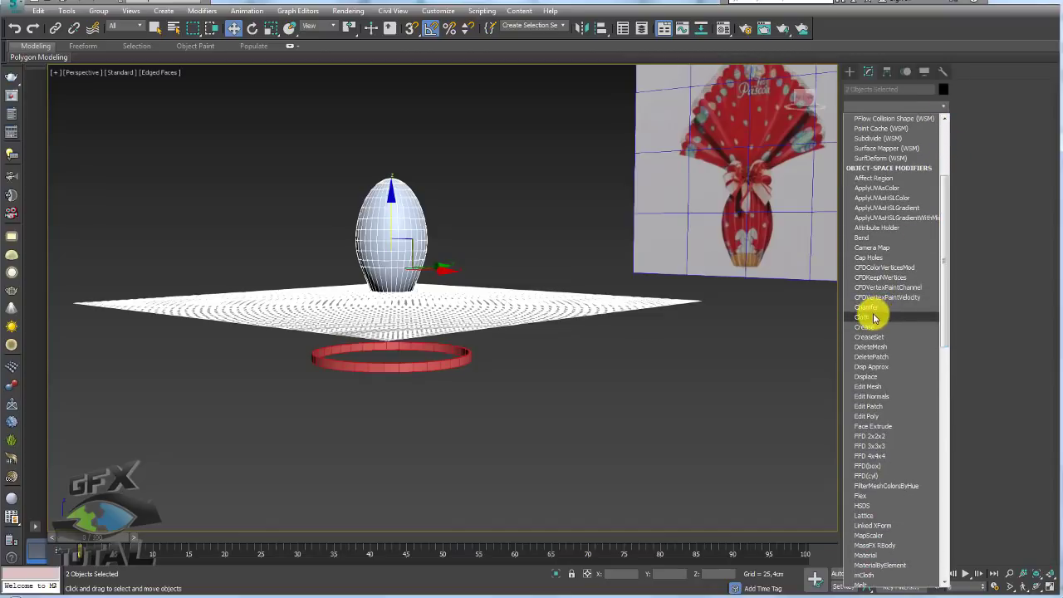
pyautogui.click(879, 313)
pyautogui.moveTo(417, 189)
pyautogui.keyDown('alt'); pyautogui.mouseDown(button='middle')
pyautogui.moveTo(479, 232)
pyautogui.moveTo(451, 238)
pyautogui.moveTo(673, 278)
pyautogui.moveTo(605, 275)
pyautogui.moveTo(570, 297)
pyautogui.moveTo(594, 292)
pyautogui.mouseUp(button='middle'); pyautogui.keyUp('alt')
pyautogui.click(674, 278)
pyautogui.click(570, 298)
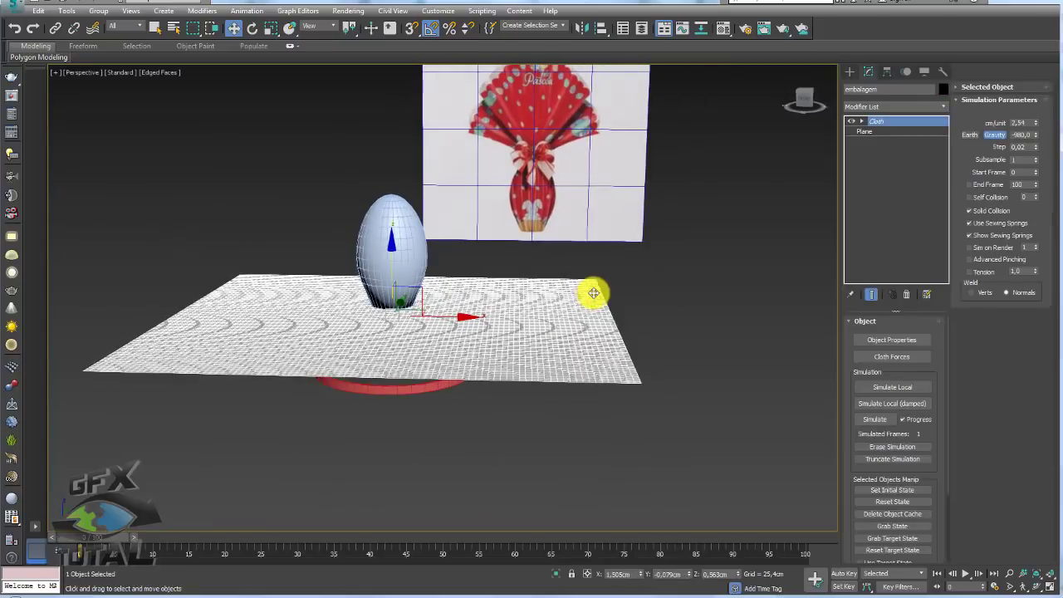
# Step: In Cloth Object Properties, set ovo as a Collision Object
pyautogui.click(893, 340)
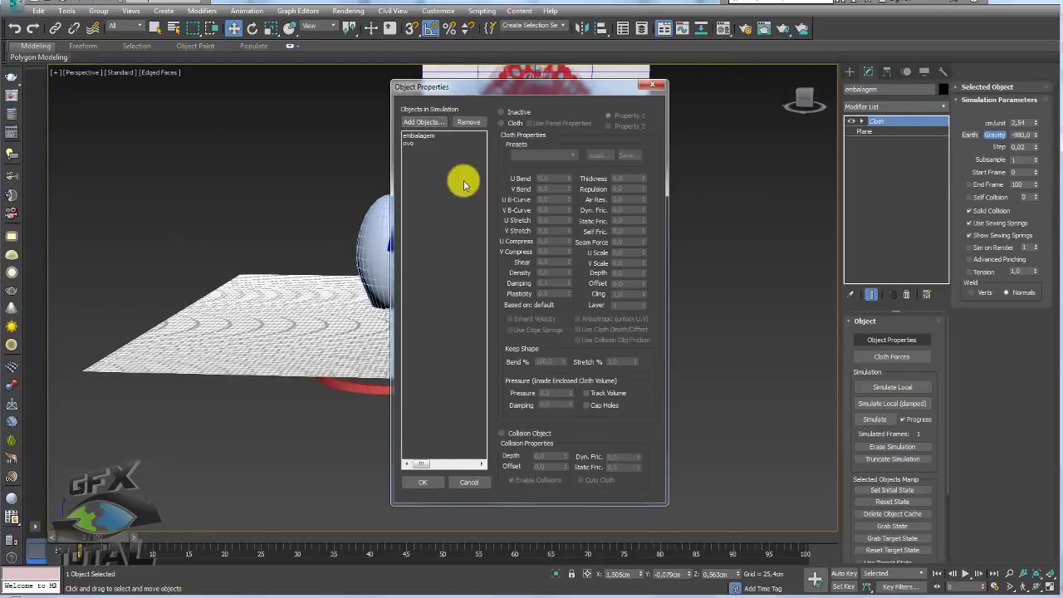
pyautogui.moveTo(486, 87); pyautogui.dragTo(594, 88)
pyautogui.click(525, 135)
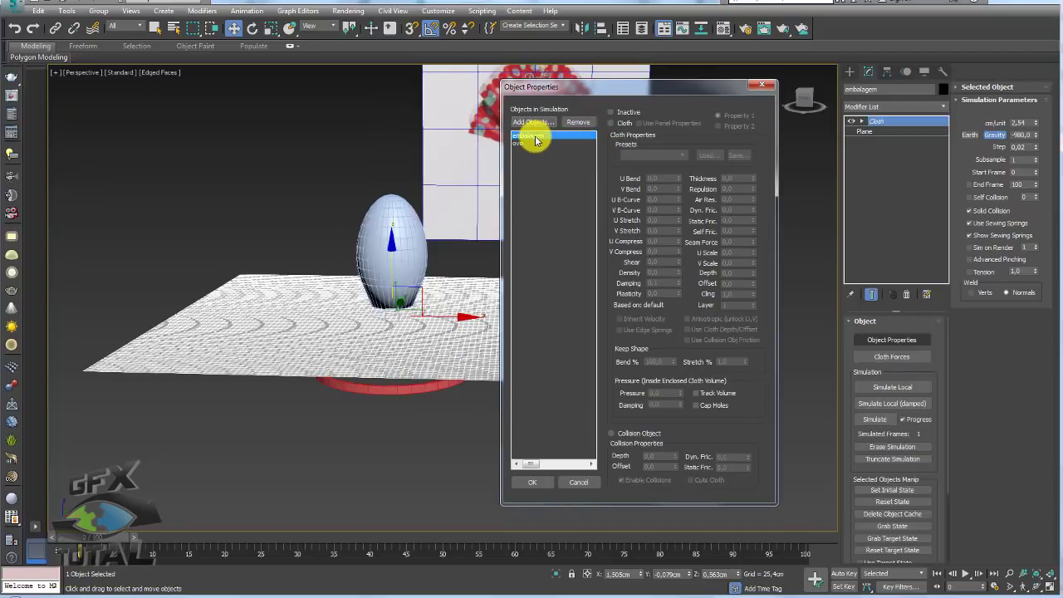
pyautogui.click(529, 143)
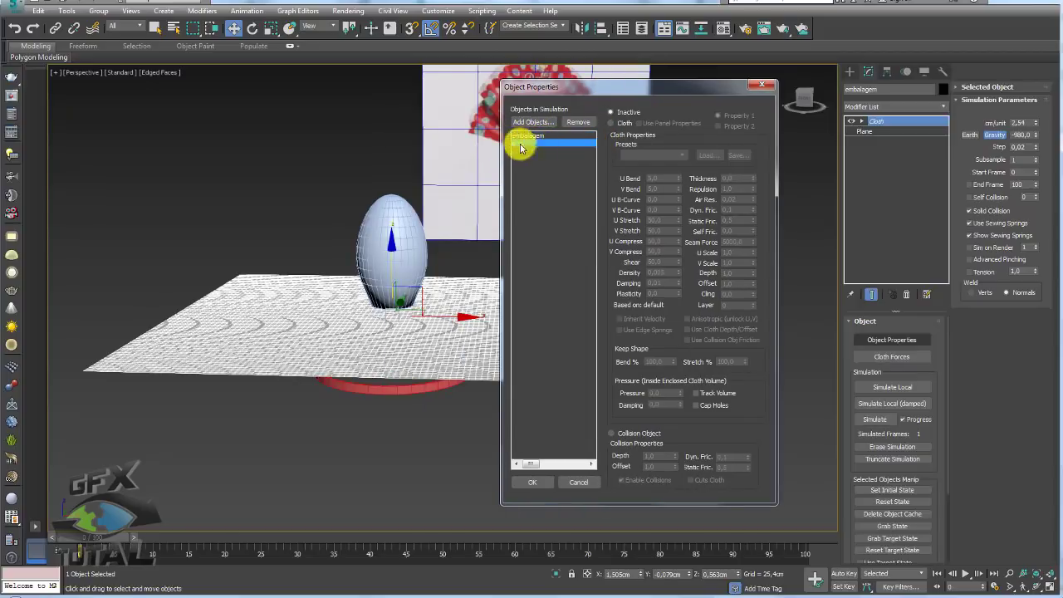
pyautogui.moveTo(540, 207)
pyautogui.mouseDown()
pyautogui.moveTo(518, 148)
pyautogui.moveTo(517, 162)
pyautogui.moveTo(540, 156)
pyautogui.mouseUp()
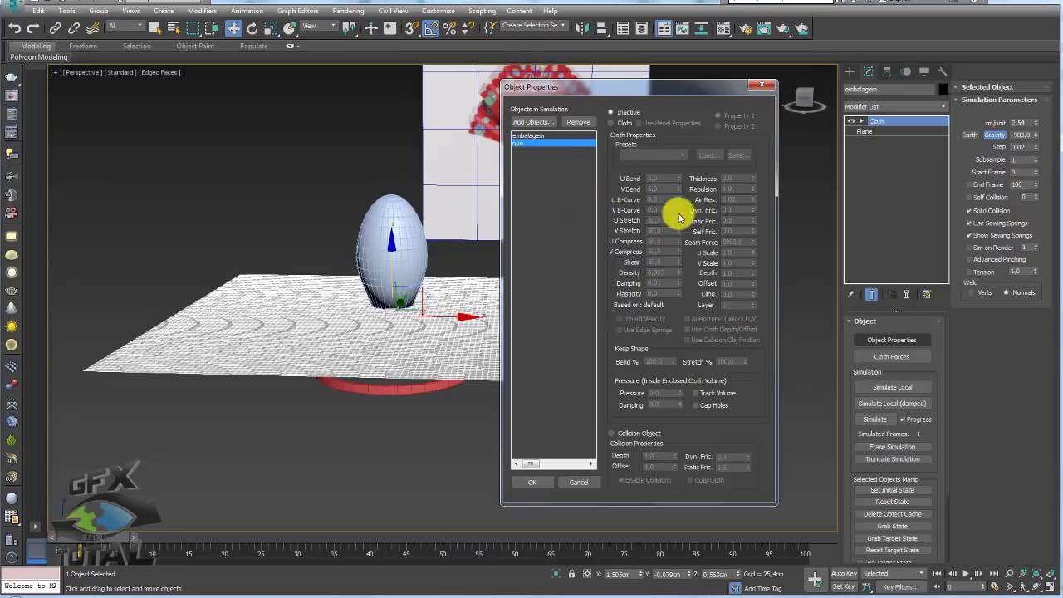
pyautogui.click(611, 433)
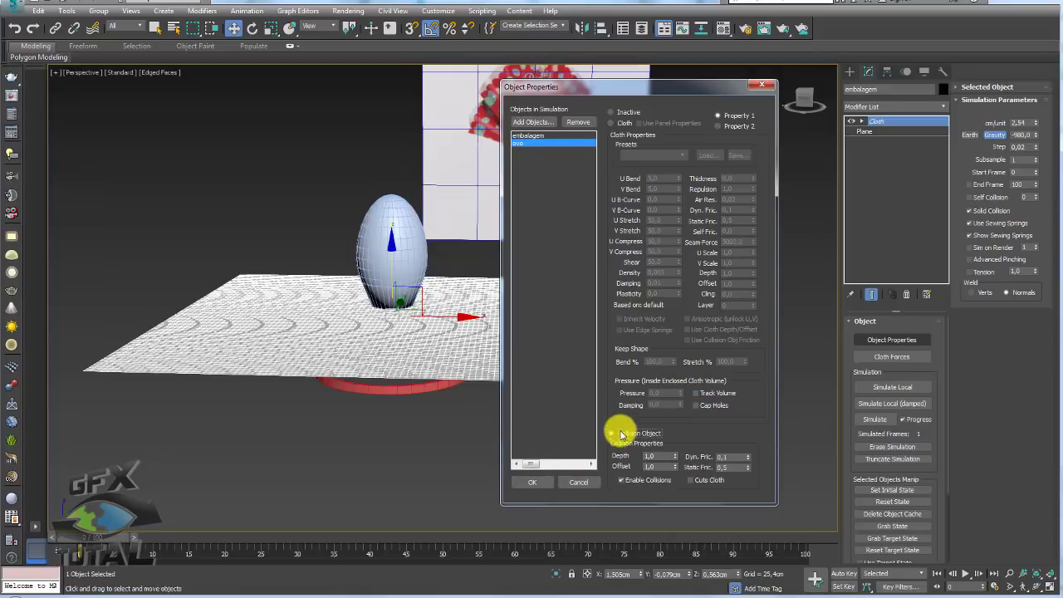
# Step: Set embalagem as a Cloth object and open the cloth Presets list
pyautogui.click(532, 136)
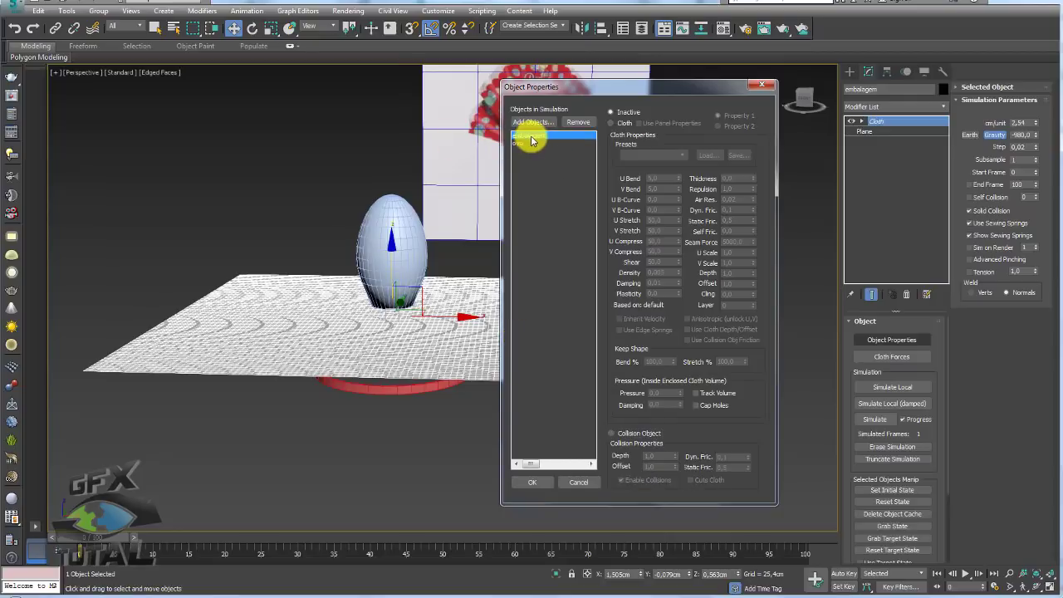
pyautogui.click(612, 124)
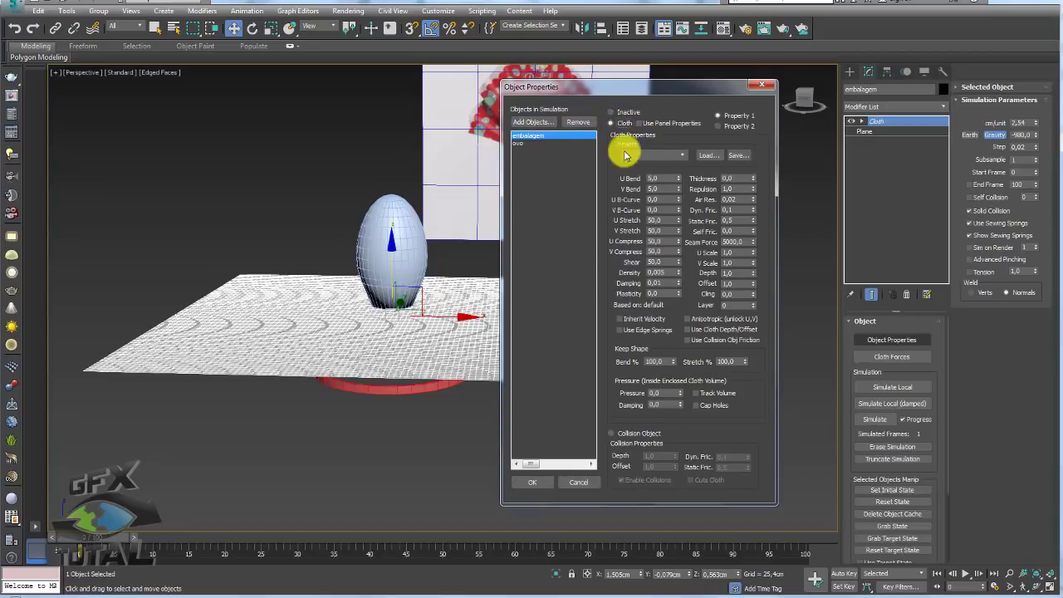
pyautogui.click(684, 158)
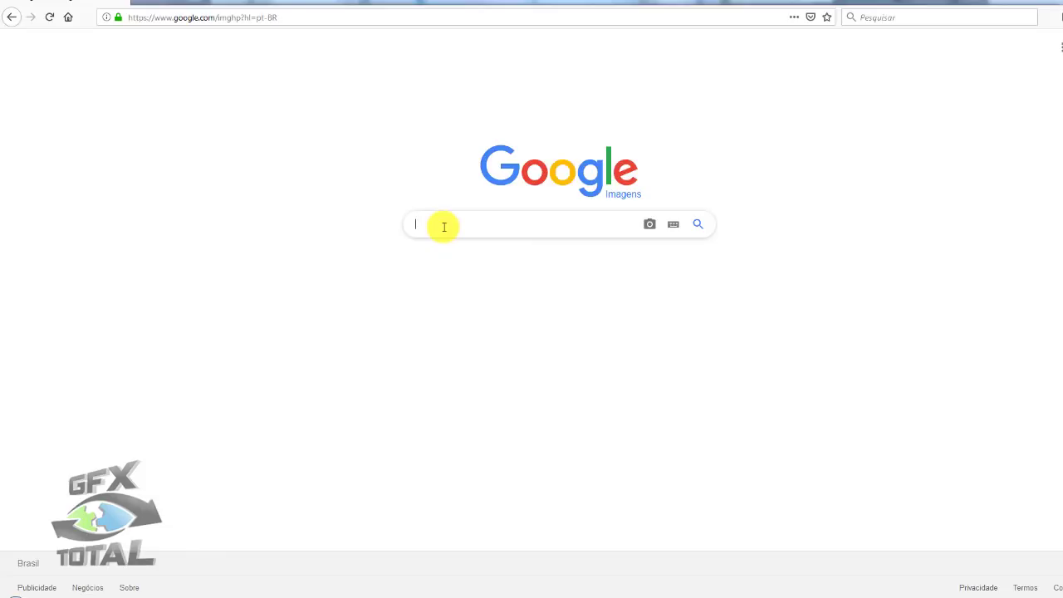
# Step: Run a Google Images search for 'cloth burlap'
pyautogui.write('cloth ')
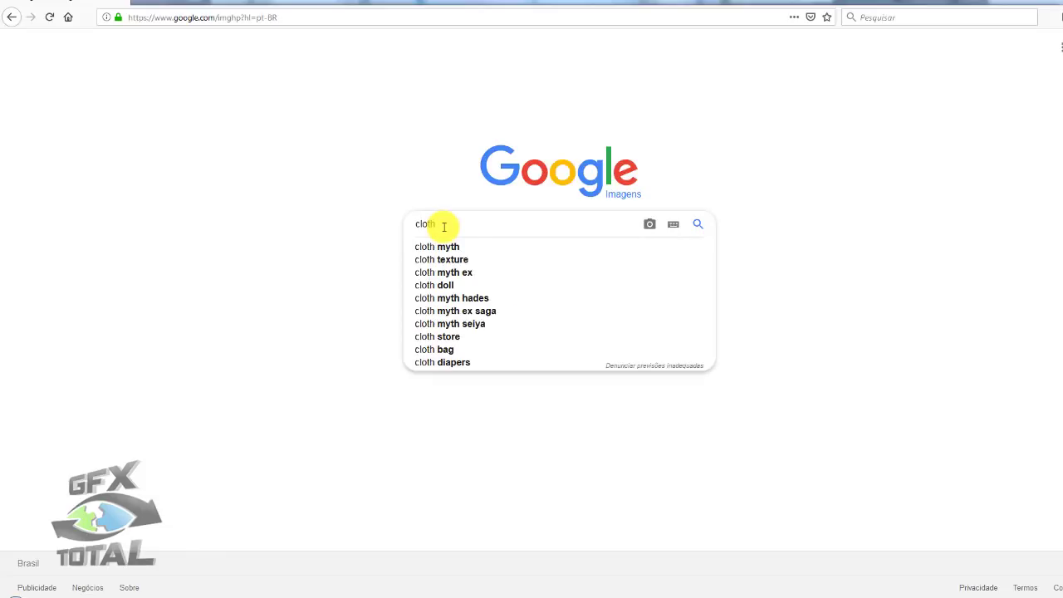
pyautogui.write('bu')
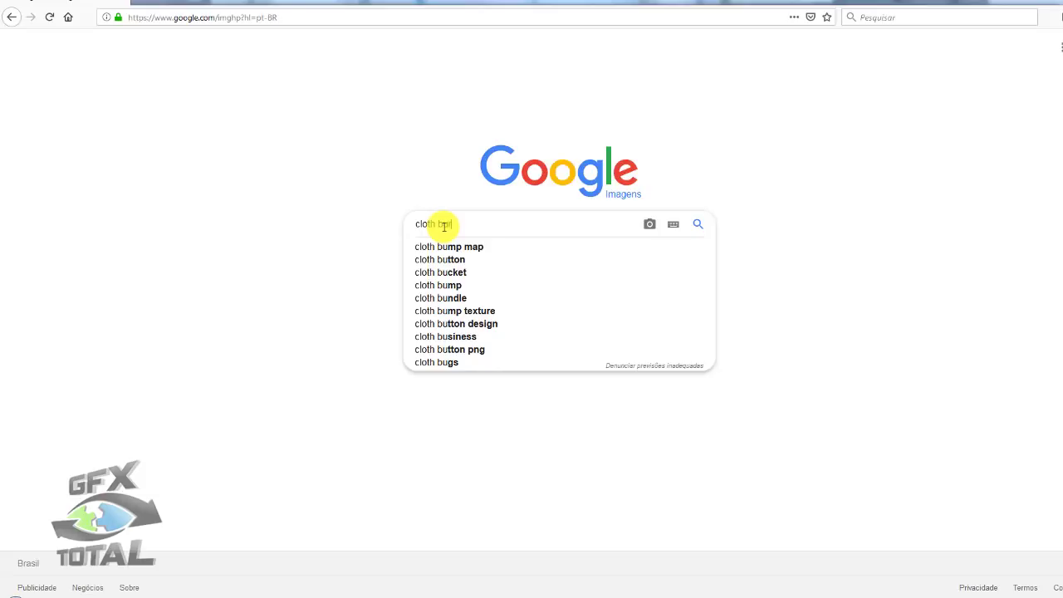
pyautogui.write('rlap')
pyautogui.press('Return')
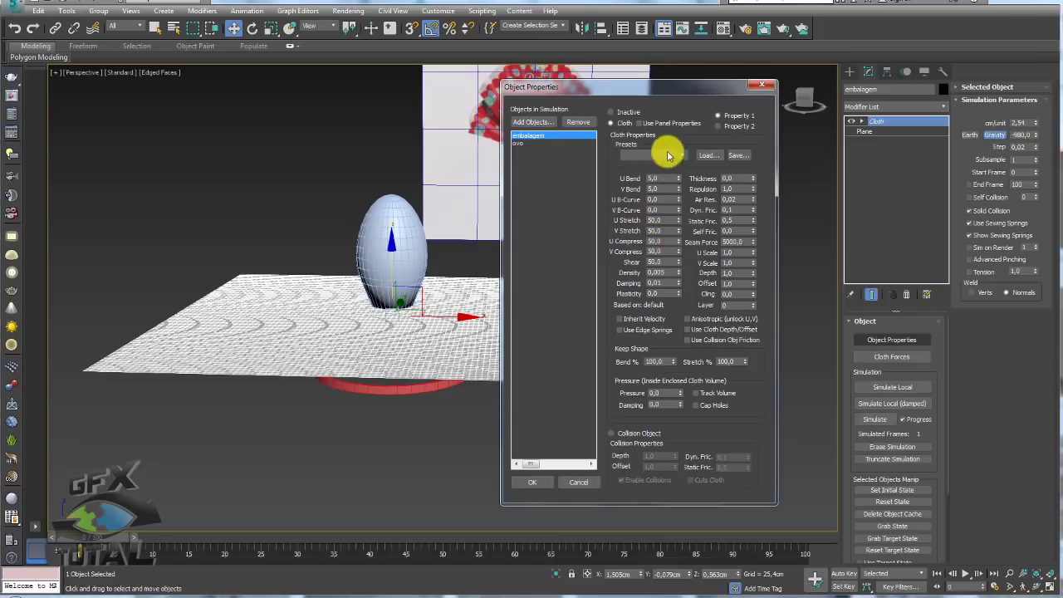
pyautogui.click(662, 155)
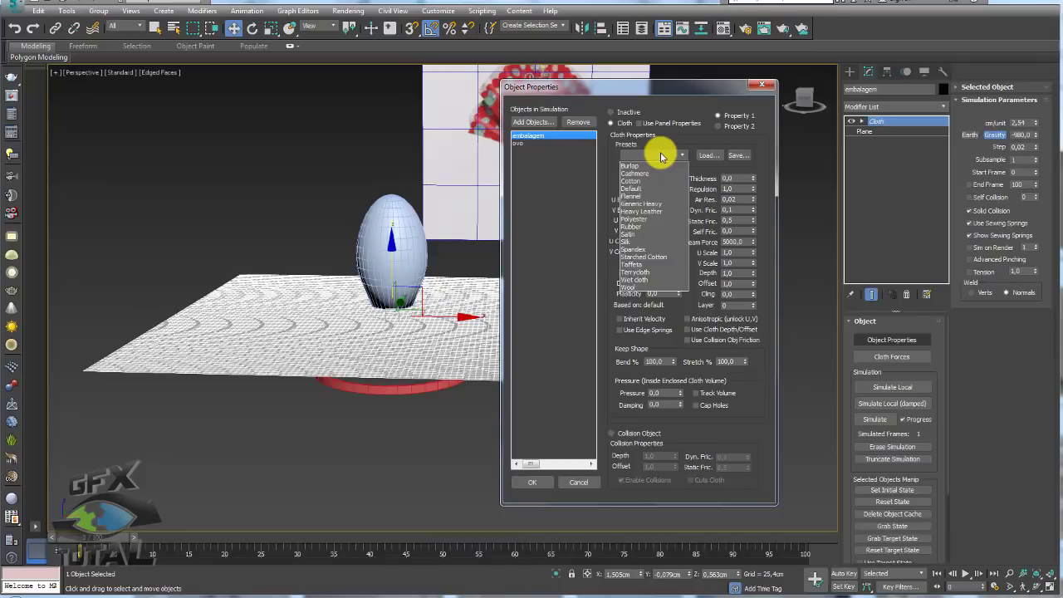
pyautogui.click(656, 251)
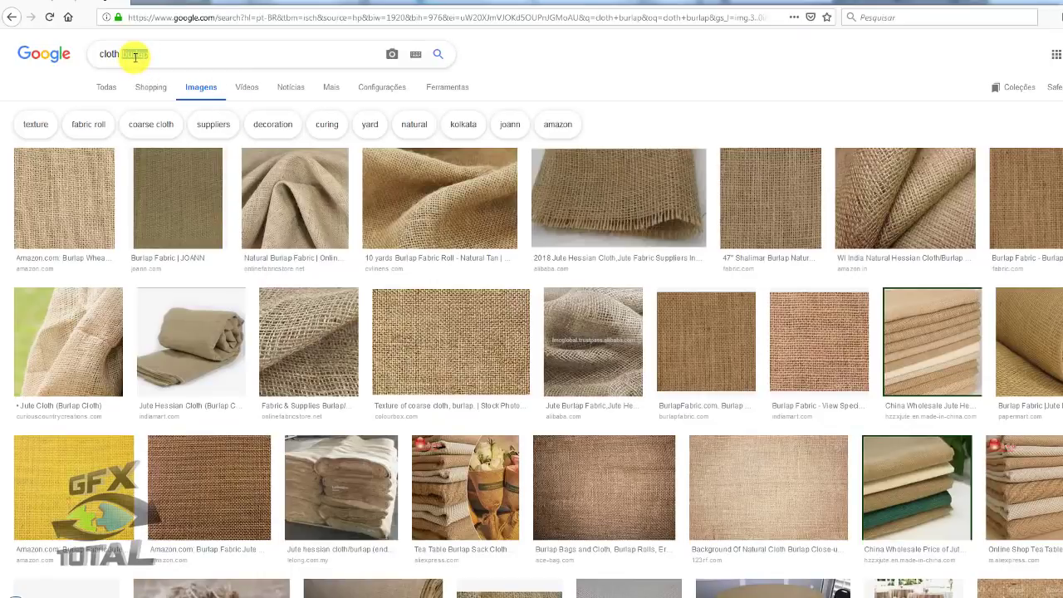
# Step: Search Google Images for 'cloth spandex', correcting the misspelled 'sandex'
pyautogui.write('sandex')
pyautogui.press('Return')
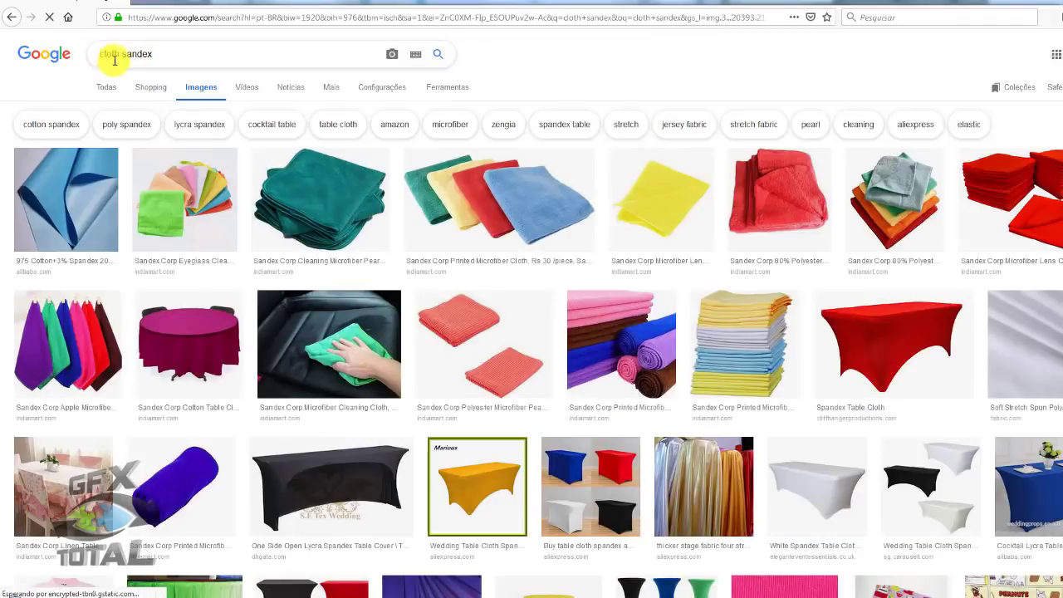
pyautogui.click(125, 54)
pyautogui.write('p')
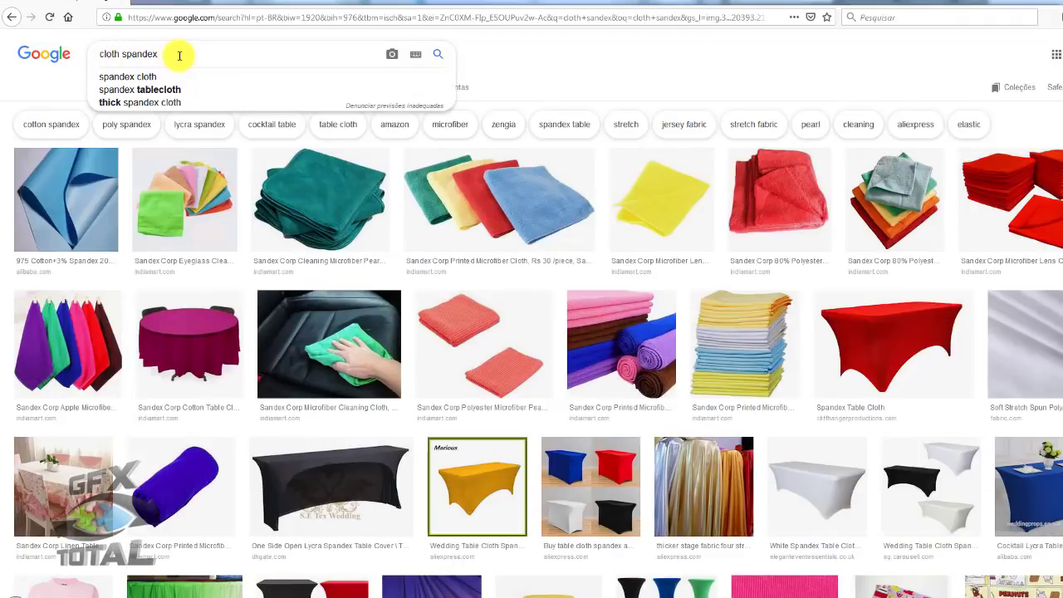
pyautogui.press('Return')
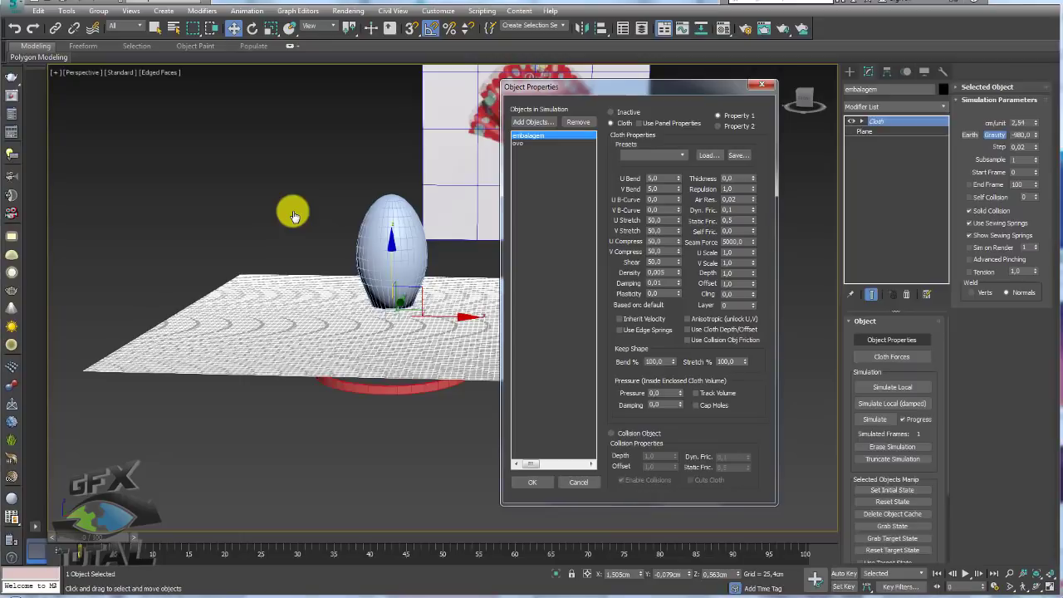
# Step: Look through the 3ds Max cloth material presets list, then return to the spandex image results
pyautogui.click(653, 157)
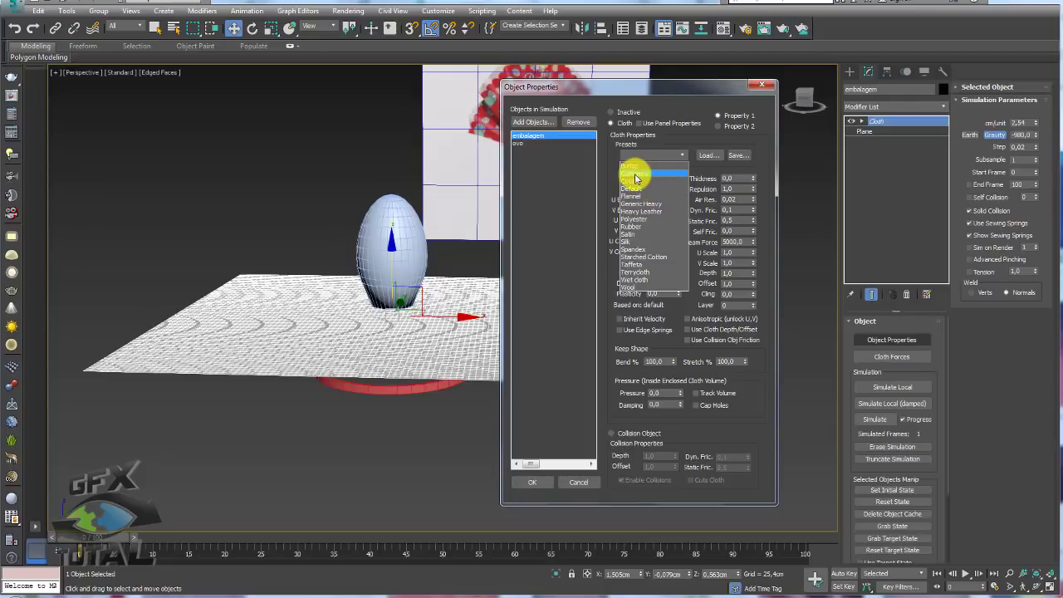
pyautogui.moveTo(128, 591)
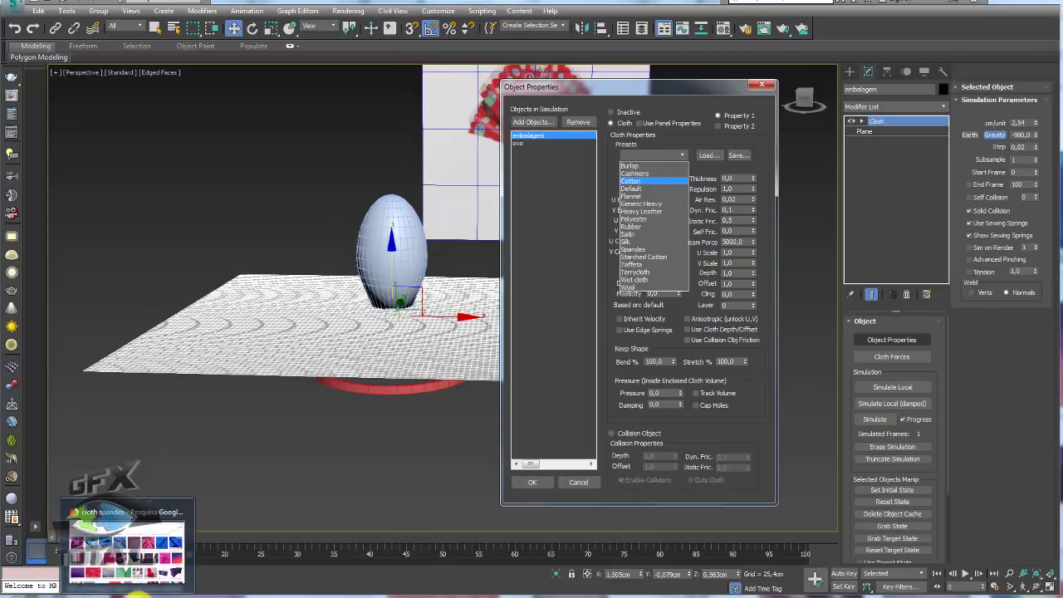
pyautogui.click(133, 592)
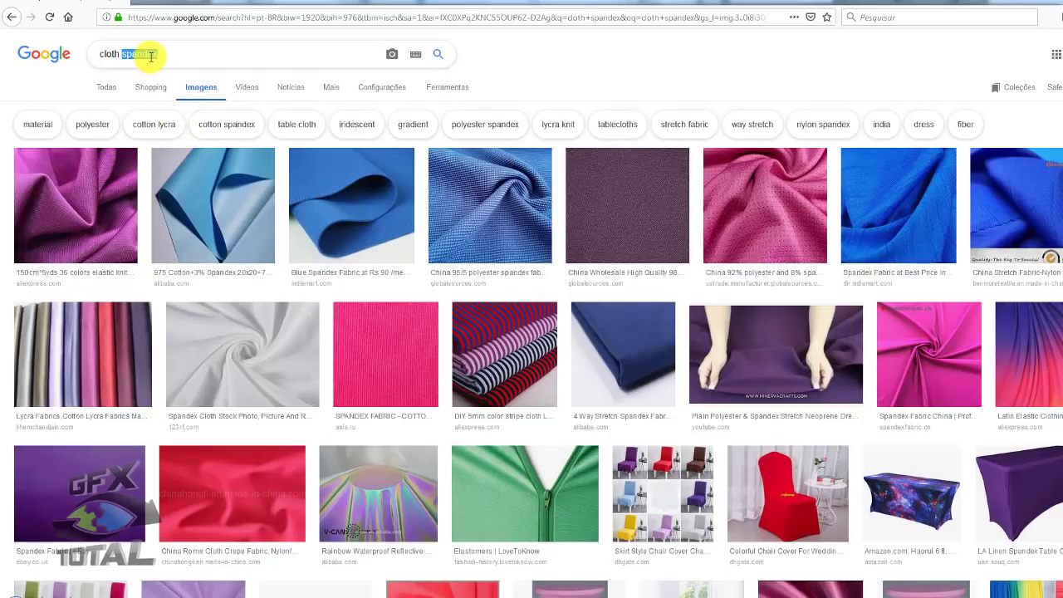
# Step: Search Google Images for 'cloth cashmere'
pyautogui.write('cas')
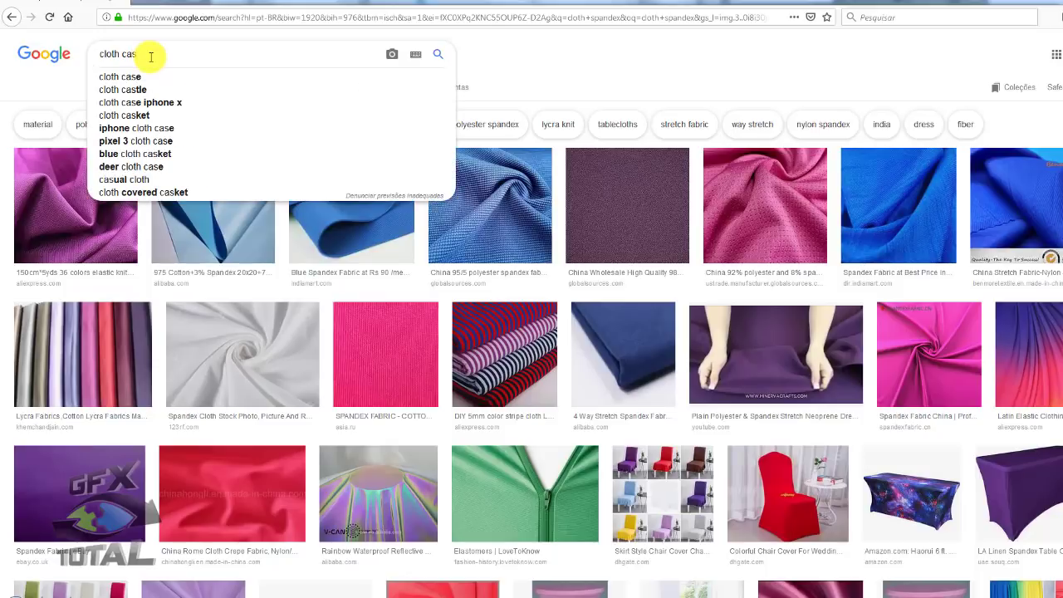
pyautogui.write('hm')
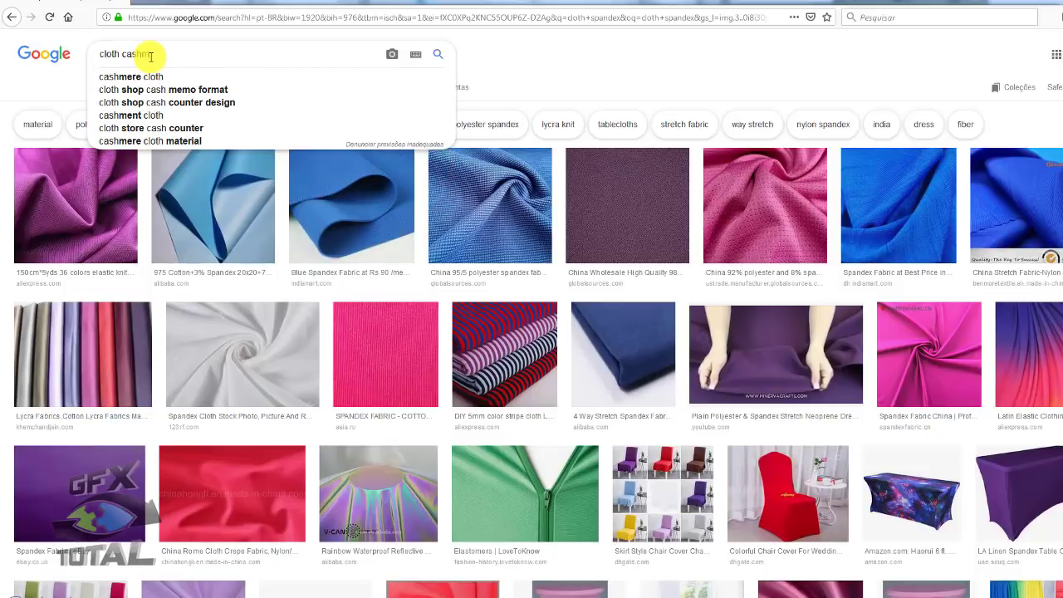
pyautogui.press('BackSpace')
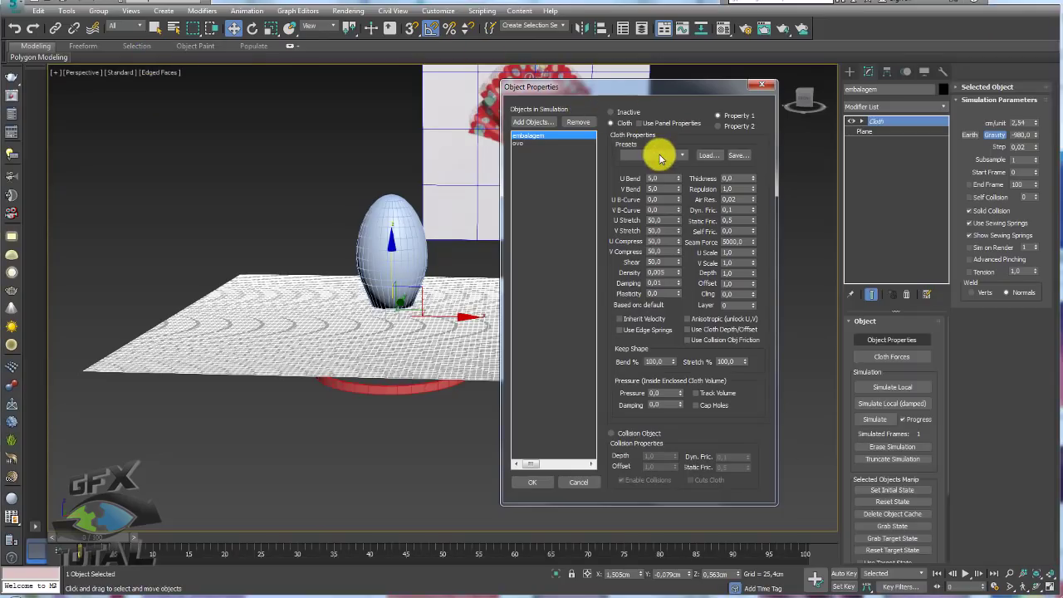
pyautogui.click(661, 156)
pyautogui.click(660, 156)
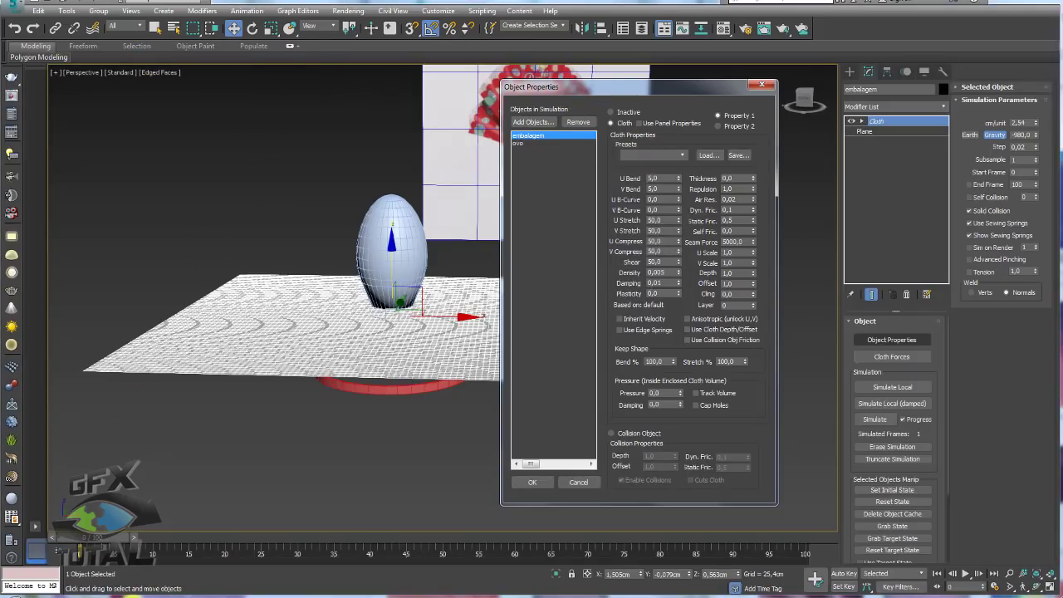
pyautogui.write('mere')
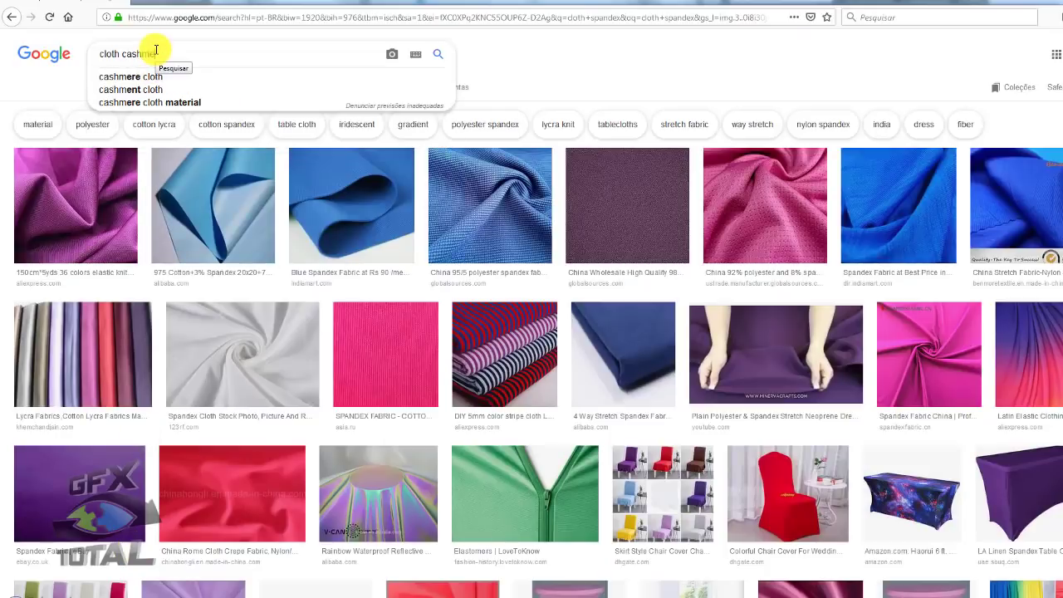
pyautogui.press('Return')
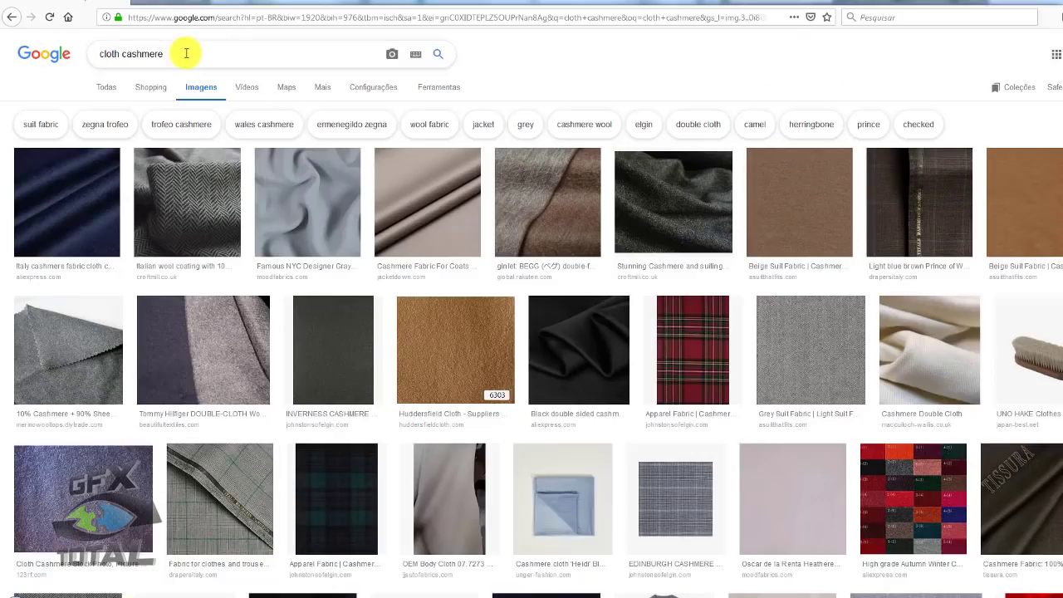
# Step: Replace the fabric word with 'taffeta' to search for cloth taffeta images
pyautogui.moveTo(186, 53); pyautogui.dragTo(125, 55)
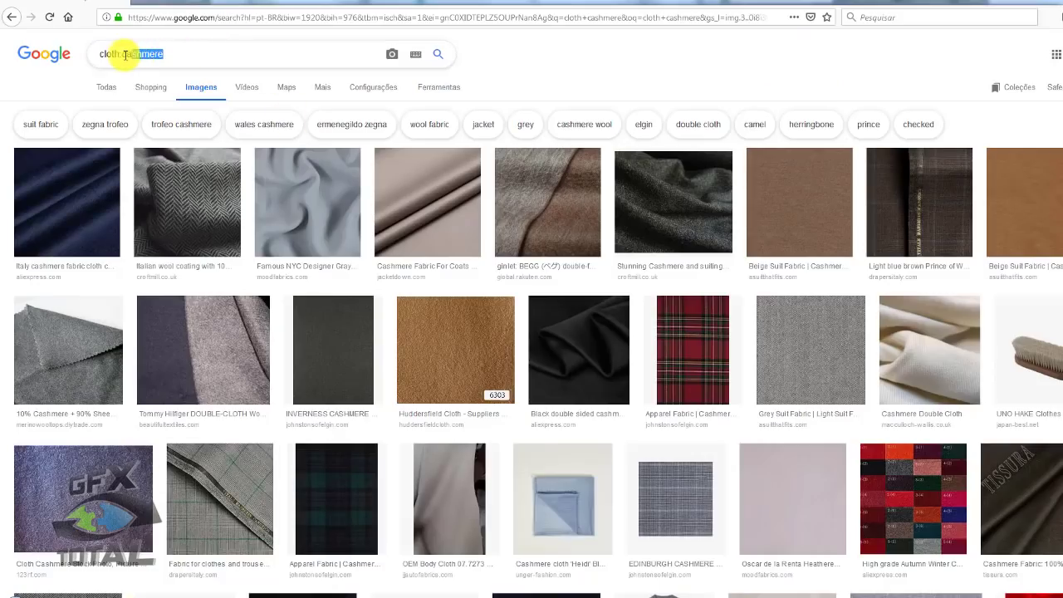
pyautogui.write('taffet')
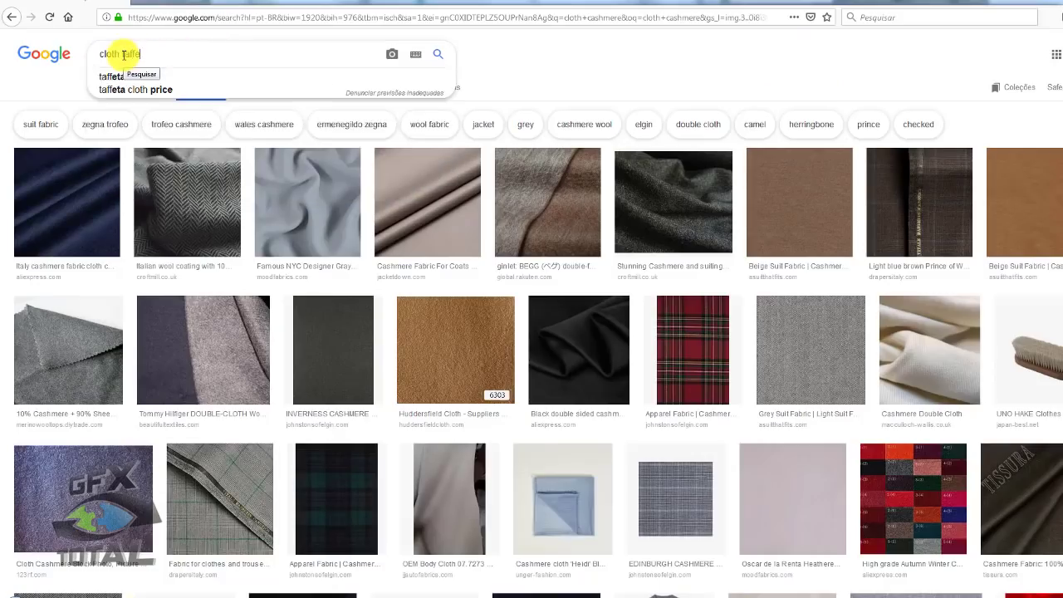
pyautogui.write('a')
pyautogui.press('Return')
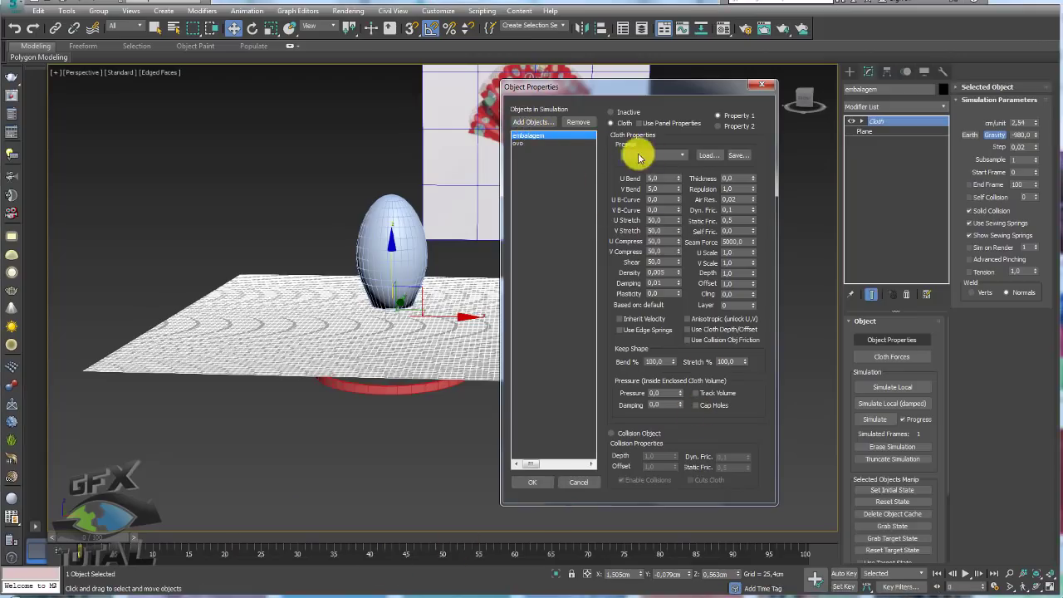
# Step: Apply the Taffeta preset to the cloth and confirm the Object Properties
pyautogui.click(669, 155)
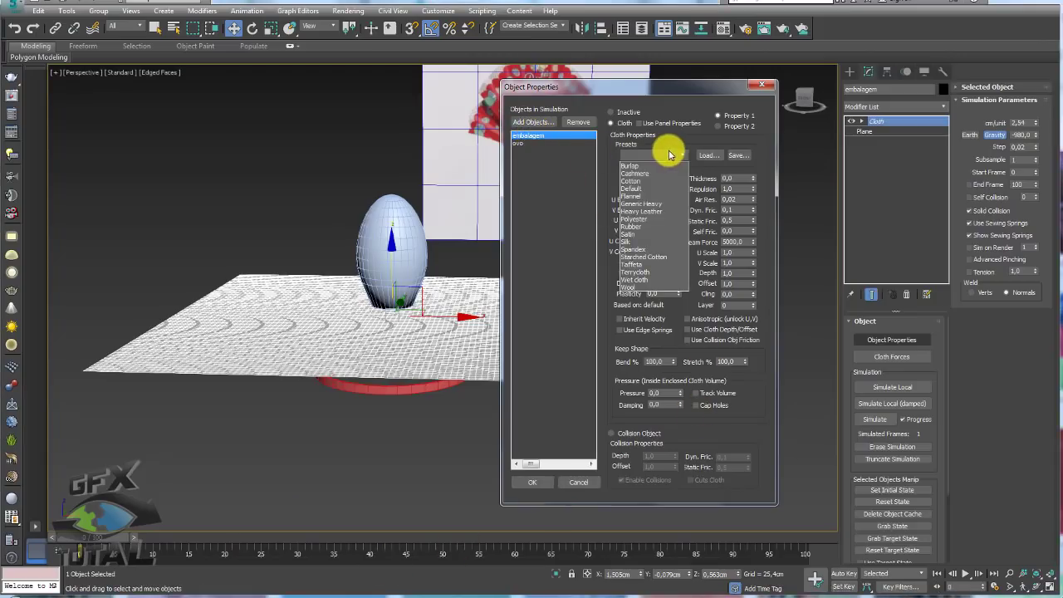
pyautogui.click(646, 264)
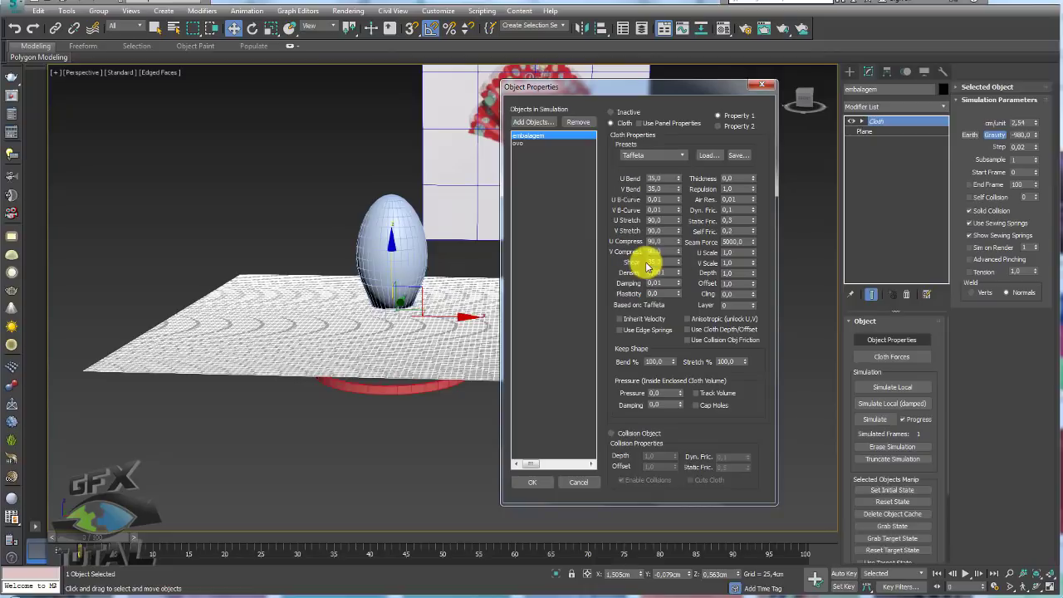
pyautogui.click(536, 483)
# Step: Run a test cloth simulation and cancel it around frame 22
pyautogui.keyDown('alt'); pyautogui.moveTo(580, 380); pyautogui.dragTo(580, 406, button='middle'); pyautogui.keyUp('alt')
pyautogui.moveTo(570, 429)
pyautogui.keyDown('alt'); pyautogui.mouseDown(button='middle')
pyautogui.moveTo(643, 375)
pyautogui.moveTo(593, 387)
pyautogui.moveTo(579, 363)
pyautogui.moveTo(564, 367)
pyautogui.mouseUp(button='middle'); pyautogui.keyUp('alt')
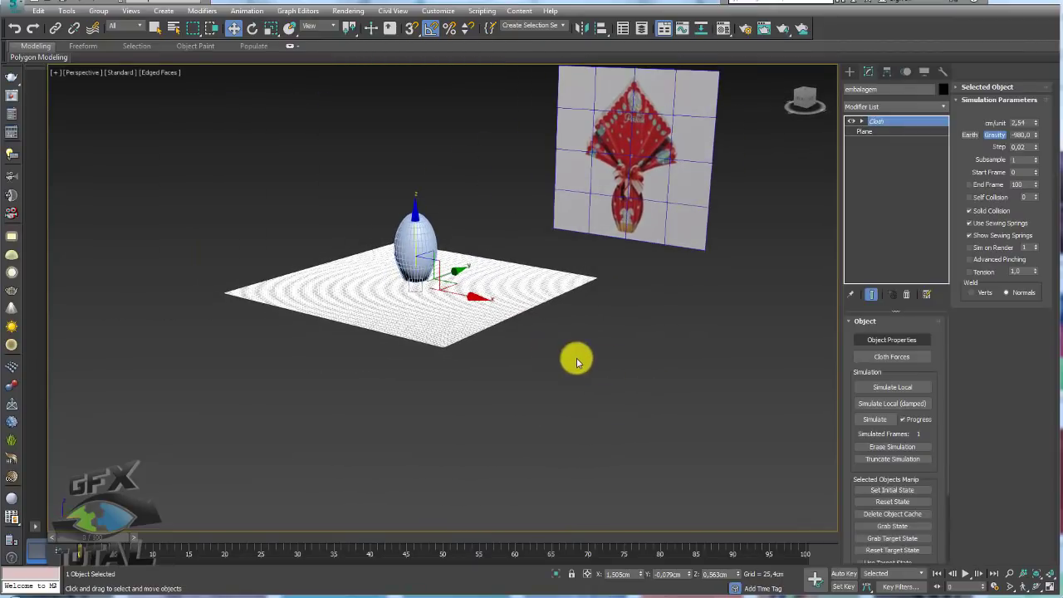
pyautogui.click(872, 421)
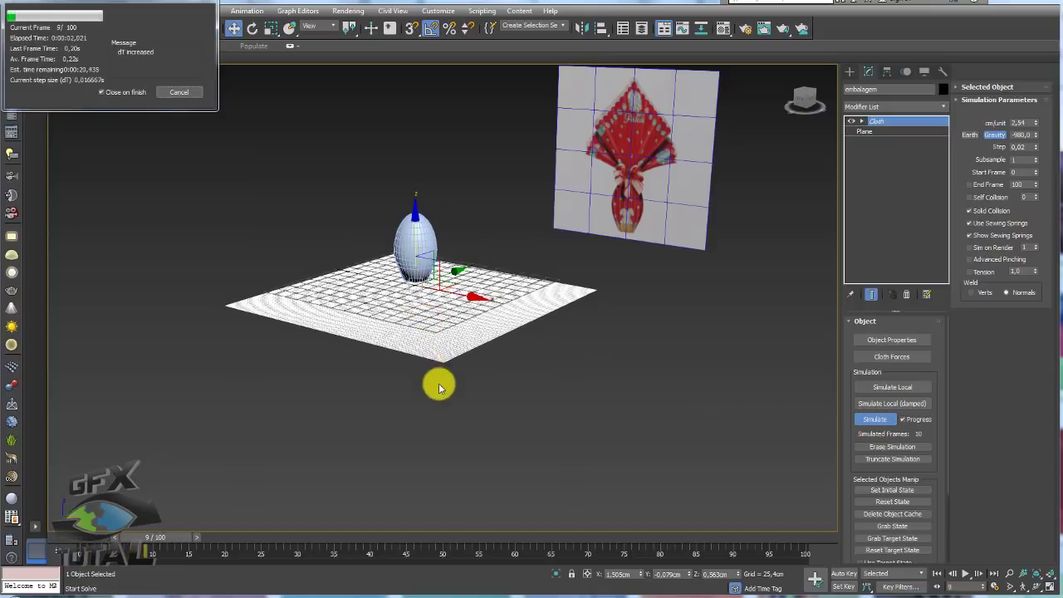
pyautogui.click(183, 91)
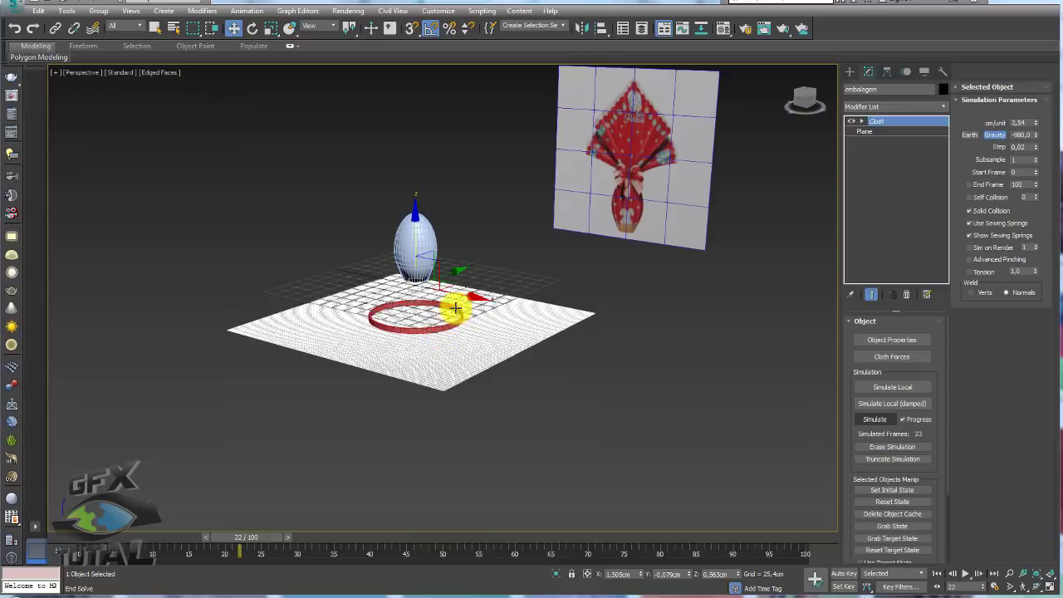
pyautogui.moveTo(455, 272); pyautogui.dragTo(466, 170)
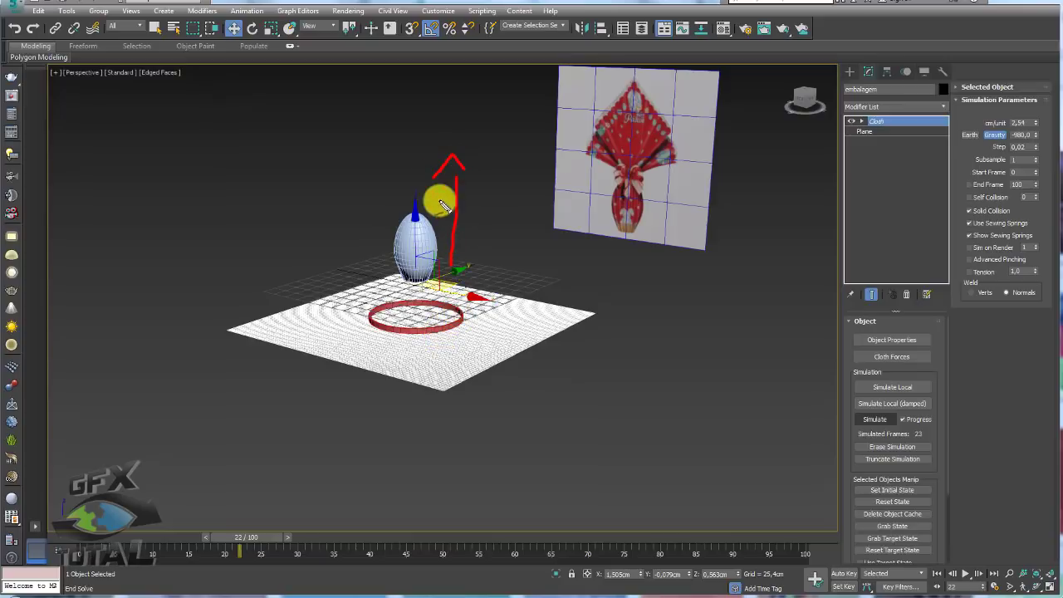
pyautogui.moveTo(435, 269); pyautogui.dragTo(418, 124)
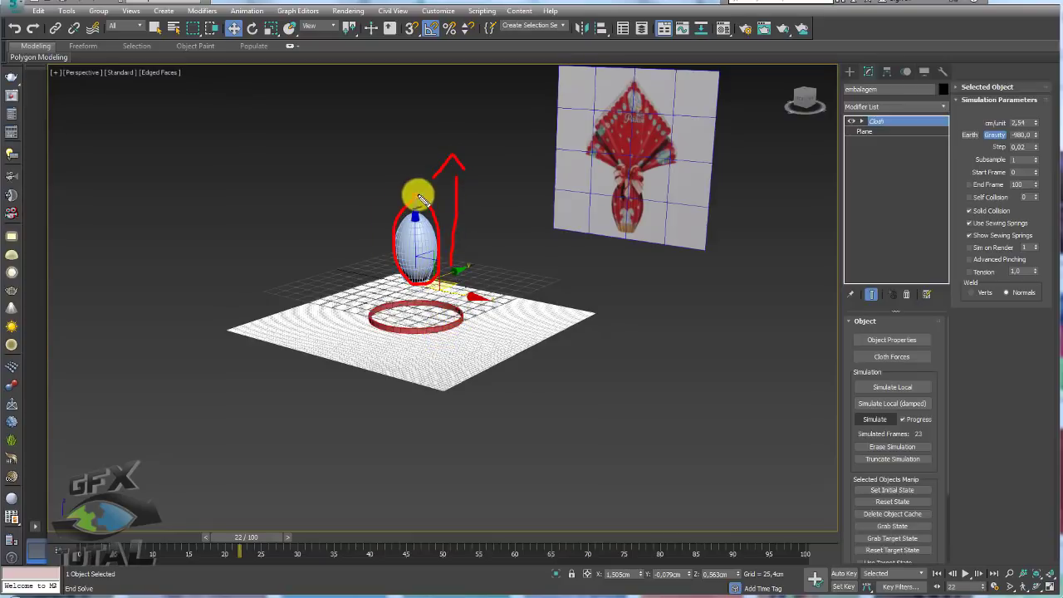
pyautogui.press('e')
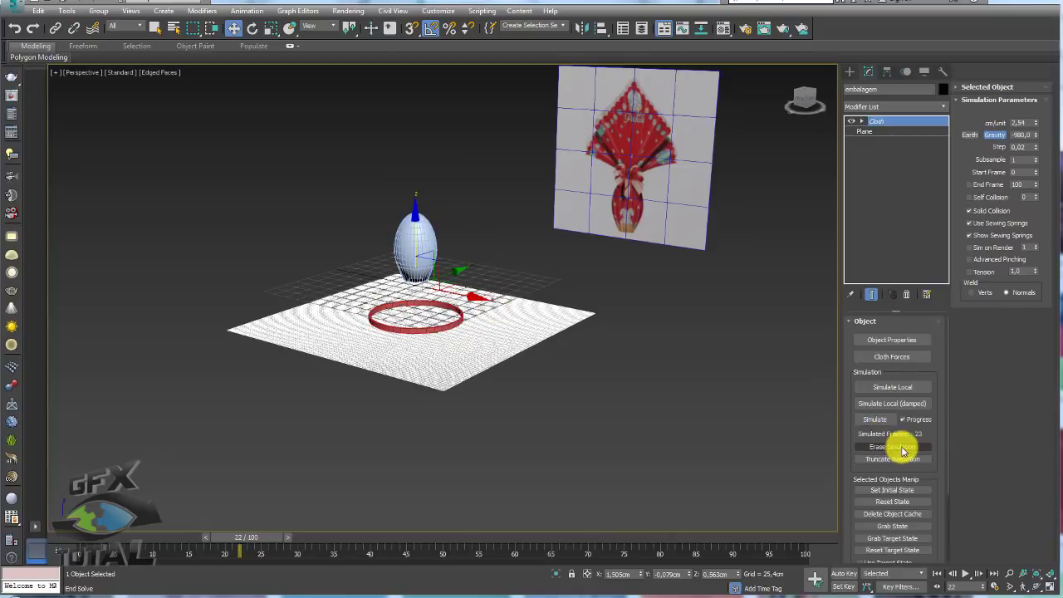
# Step: Erase the test run, set Gravity to 980, and resimulate to about frame 97
pyautogui.click(895, 448)
pyautogui.moveTo(563, 294)
pyautogui.mouseDown(button='middle')
pyautogui.moveTo(585, 327)
pyautogui.moveTo(545, 333)
pyautogui.mouseUp(button='middle')
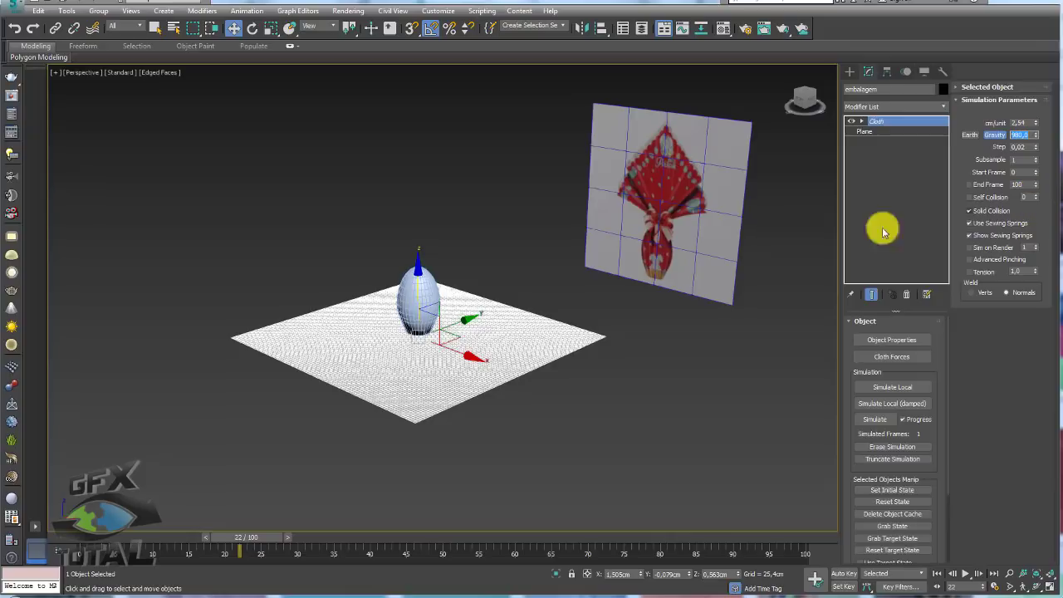
pyautogui.keyDown('alt'); pyautogui.moveTo(527, 328); pyautogui.dragTo(537, 344, button='middle'); pyautogui.keyUp('alt')
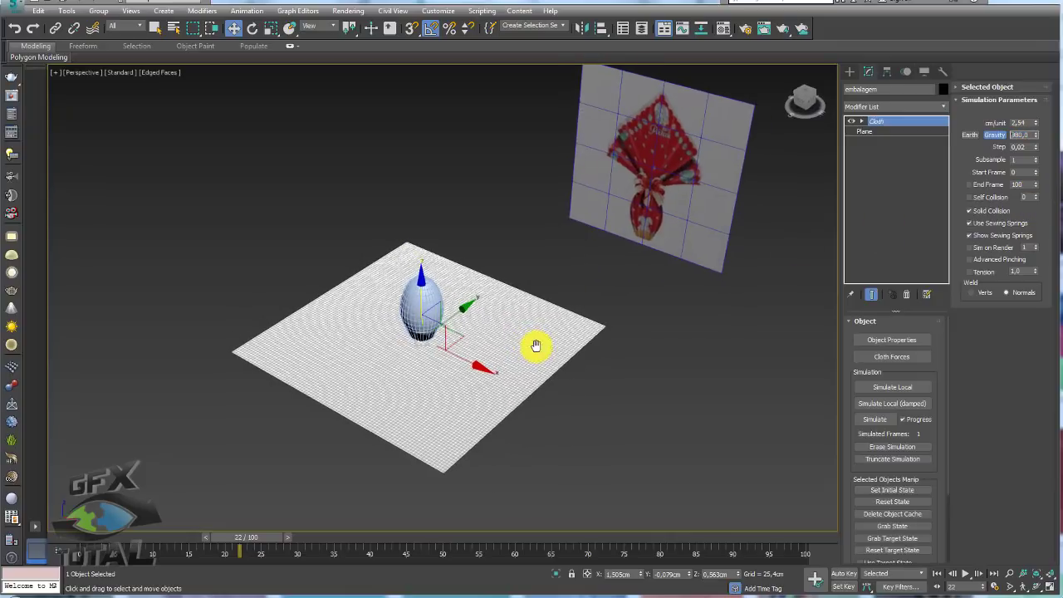
pyautogui.click(875, 419)
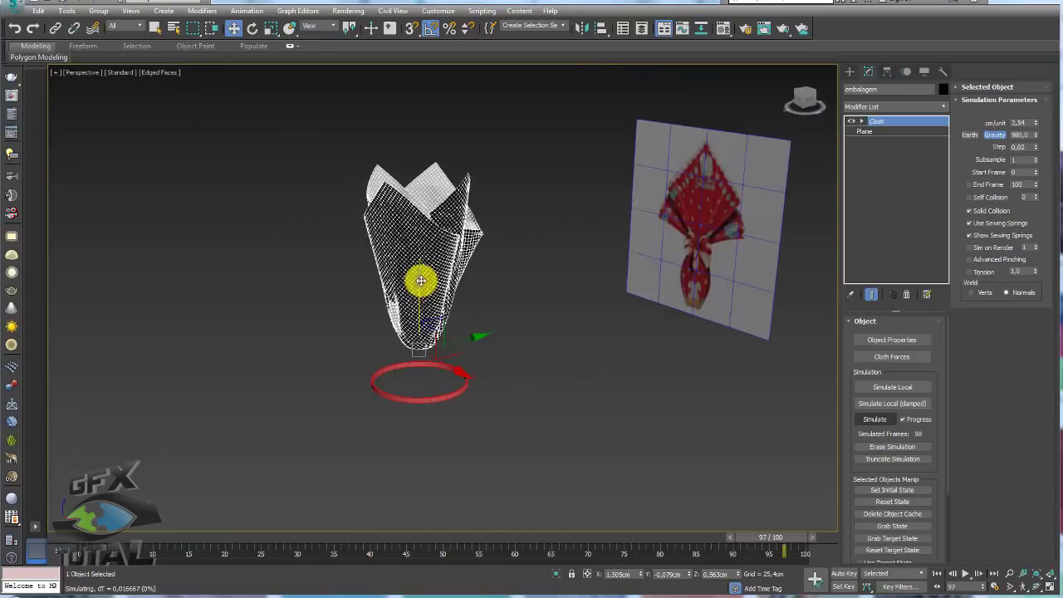
# Step: Orbit and zoom around the gathered cloth bag to inspect its folds and the fita ring
pyautogui.scroll(5, 432, 313)
pyautogui.moveTo(456, 308)
pyautogui.keyDown('alt'); pyautogui.mouseDown(button='middle')
pyautogui.moveTo(584, 305)
pyautogui.moveTo(574, 326)
pyautogui.mouseUp(button='middle'); pyautogui.keyUp('alt')
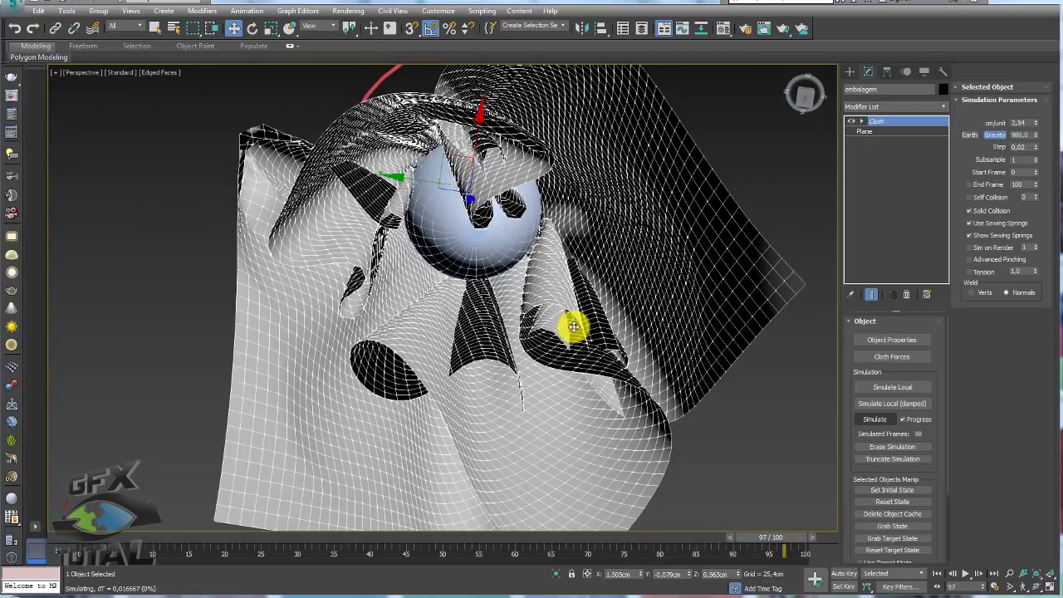
pyautogui.scroll(-5, 545, 336)
pyautogui.moveTo(505, 311)
pyautogui.keyDown('alt'); pyautogui.mouseDown(button='middle')
pyautogui.moveTo(510, 280)
pyautogui.moveTo(506, 349)
pyautogui.moveTo(620, 295)
pyautogui.moveTo(475, 274)
pyautogui.mouseUp(button='middle'); pyautogui.keyUp('alt')
pyautogui.scroll(3, 502, 317)
pyautogui.scroll(2, 475, 273)
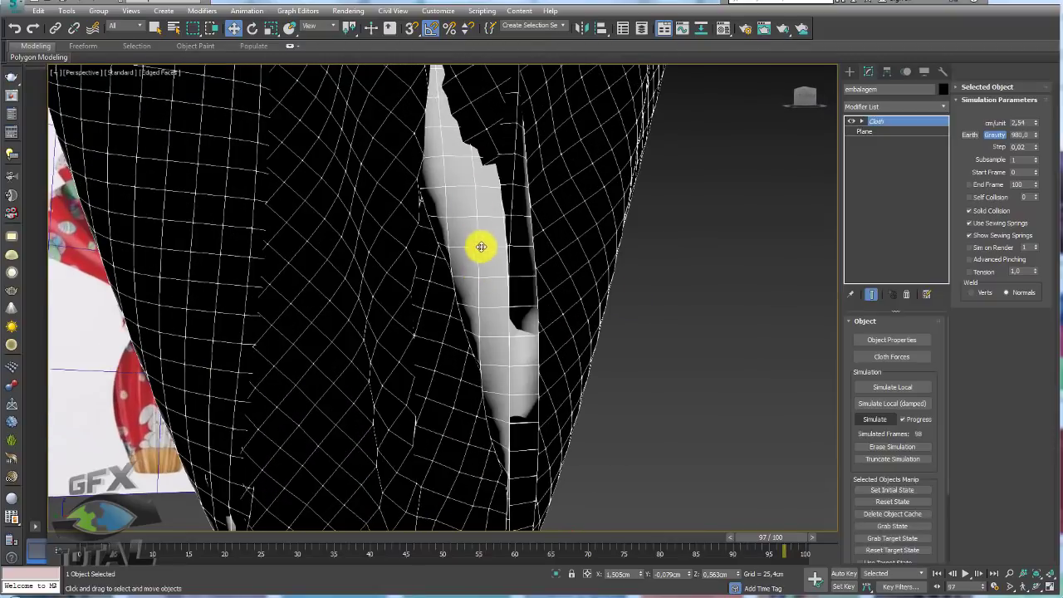
pyautogui.scroll(-2, 506, 335)
pyautogui.keyDown('alt'); pyautogui.moveTo(506, 335); pyautogui.dragTo(481, 323, button='middle'); pyautogui.keyUp('alt')
pyautogui.moveTo(451, 242)
pyautogui.keyDown('alt'); pyautogui.mouseDown(button='middle')
pyautogui.moveTo(430, 254)
pyautogui.moveTo(482, 273)
pyautogui.mouseUp(button='middle'); pyautogui.keyUp('alt')
pyautogui.scroll(-3, 482, 274)
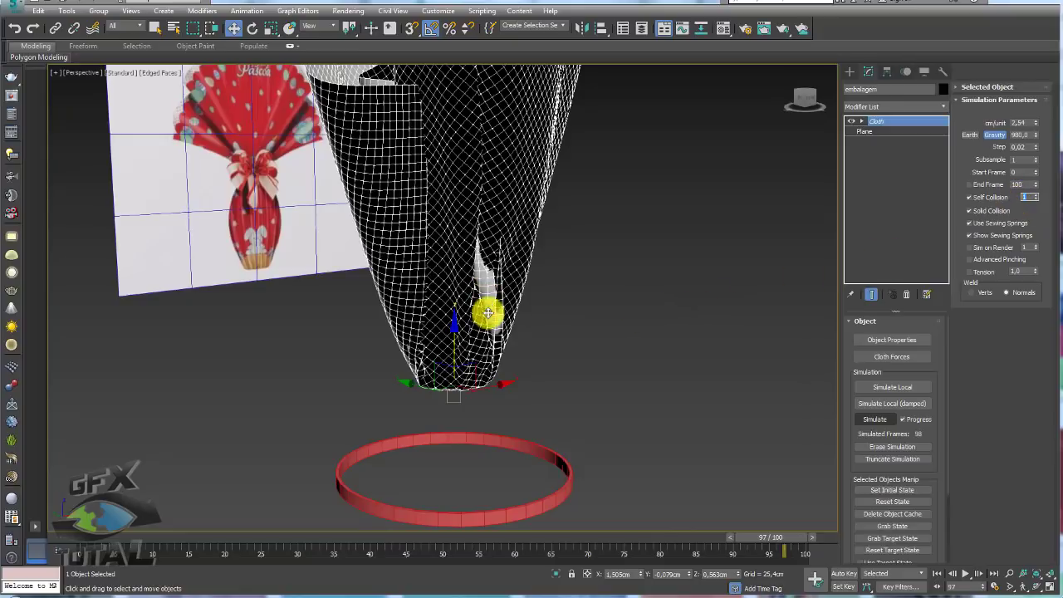
pyautogui.scroll(5, 480, 294)
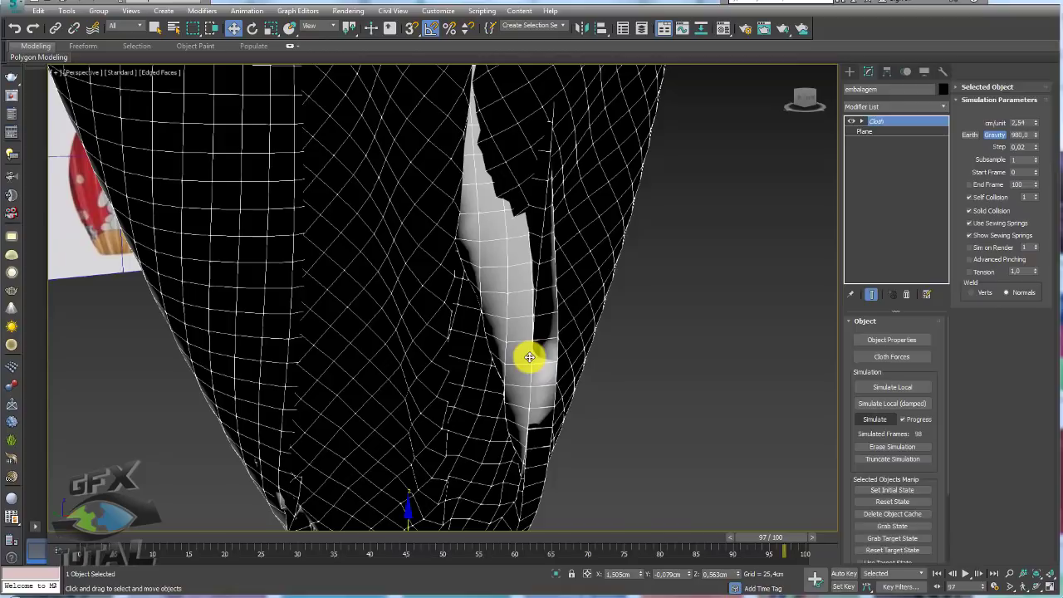
pyautogui.scroll(-3, 538, 322)
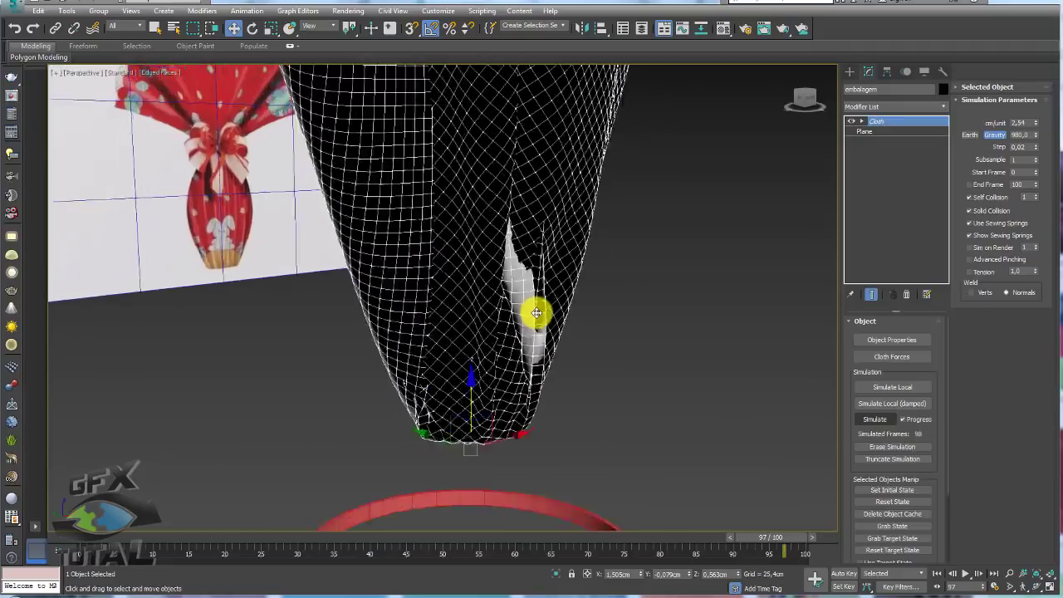
pyautogui.scroll(-2, 531, 311)
pyautogui.scroll(-2, 545, 330)
pyautogui.scroll(-1, 532, 311)
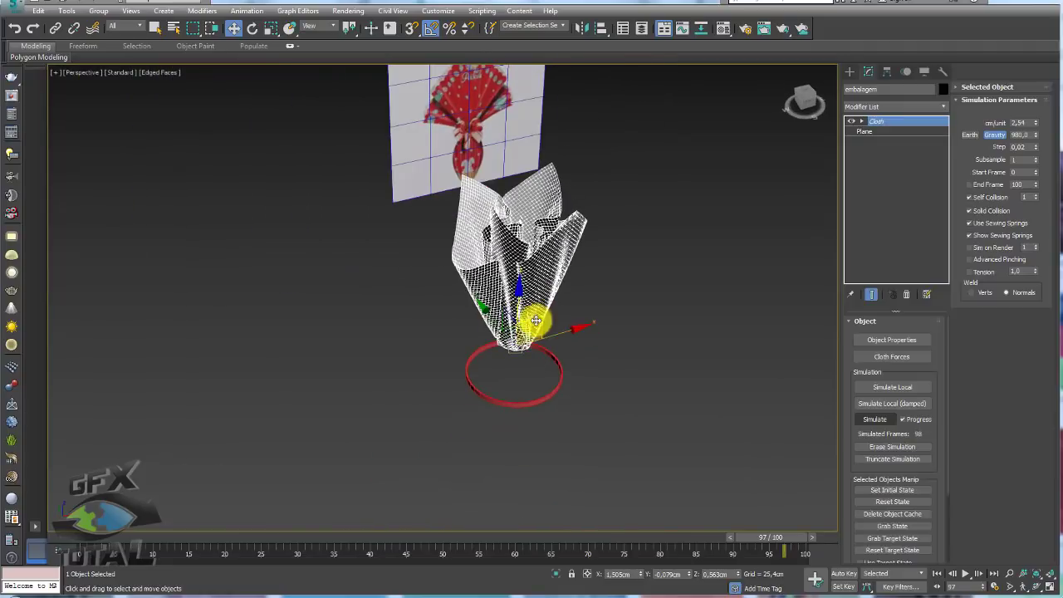
pyautogui.scroll(4, 536, 340)
pyautogui.scroll(3, 538, 396)
pyautogui.scroll(2, 565, 280)
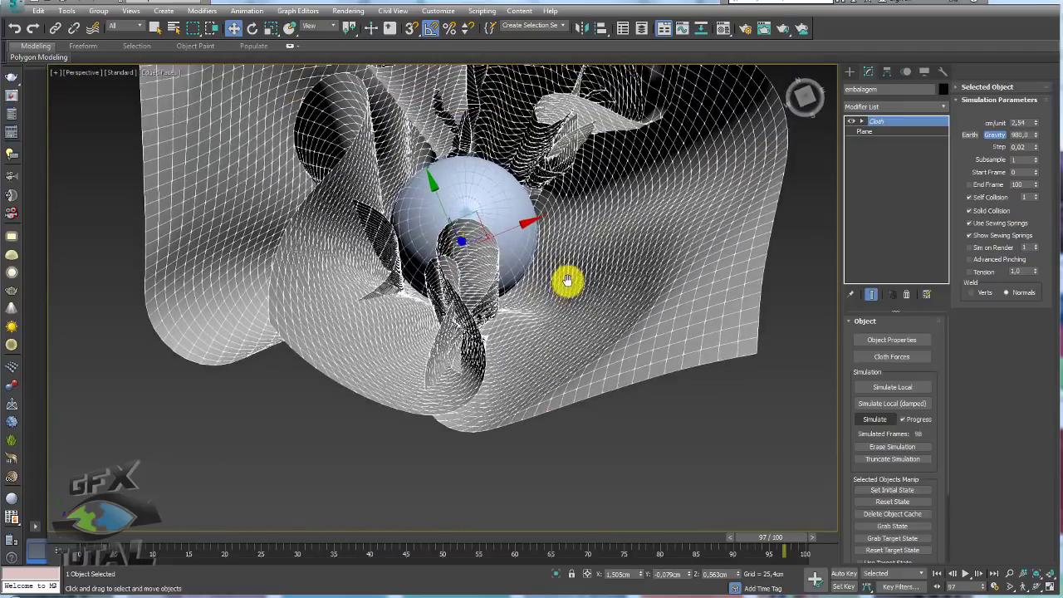
pyautogui.scroll(3, 549, 254)
pyautogui.scroll(2, 527, 261)
pyautogui.scroll(2, 497, 190)
pyautogui.scroll(-3, 477, 288)
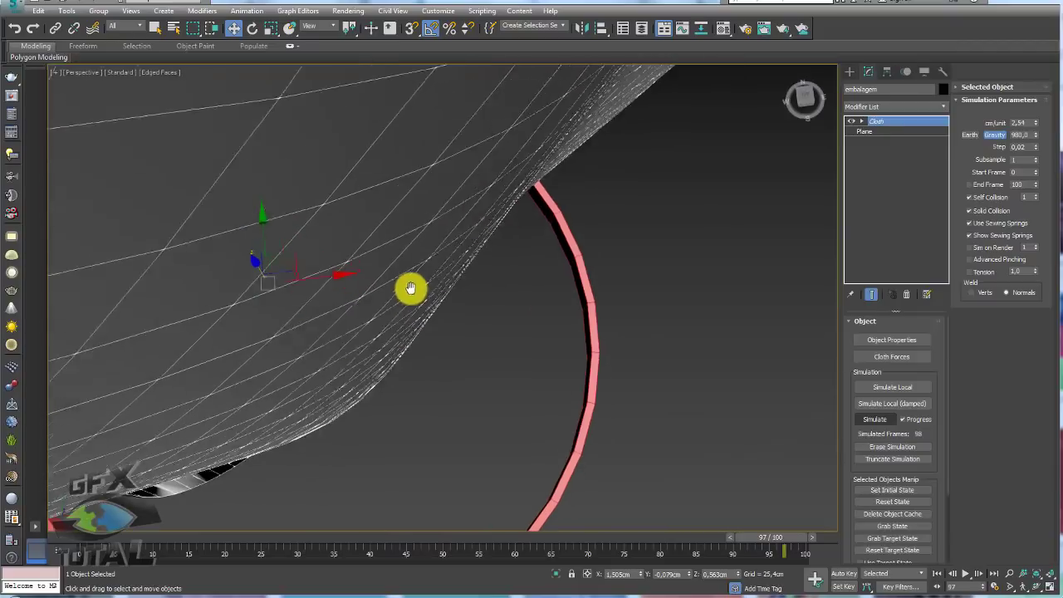
pyautogui.scroll(1, 429, 300)
pyautogui.scroll(3, 524, 337)
pyautogui.scroll(2, 520, 335)
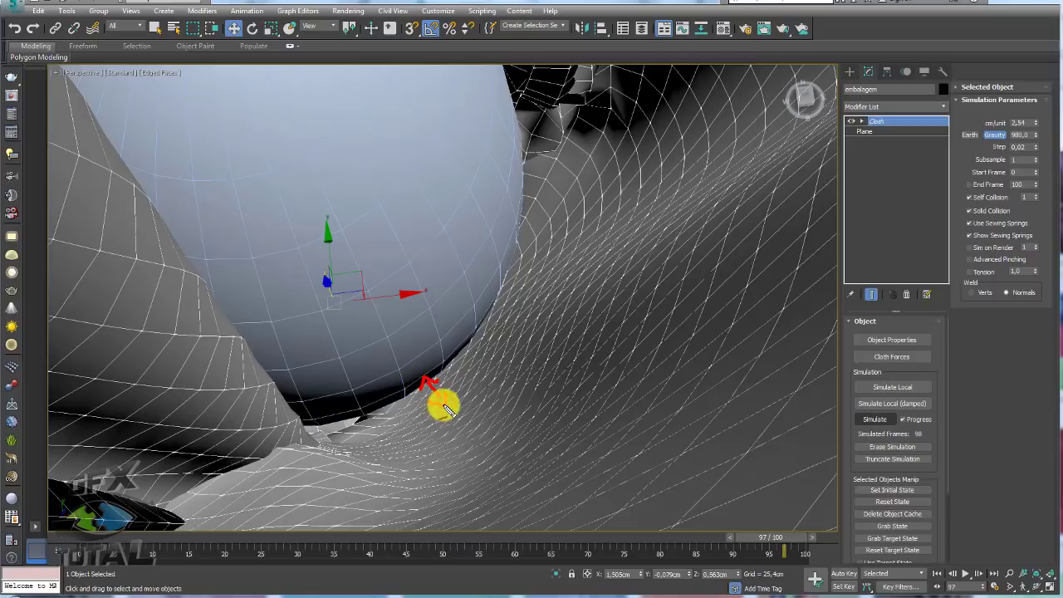
pyautogui.scroll(-3, 560, 341)
pyautogui.scroll(-1, 601, 307)
pyautogui.scroll(1, 520, 311)
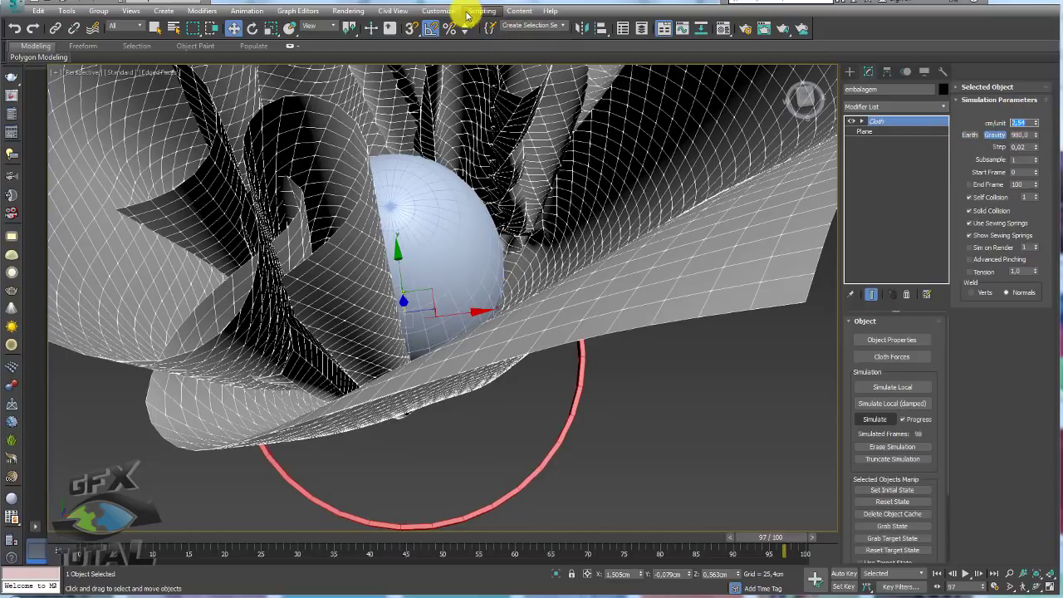
# Step: Check the scene units in Units Setup and close it
pyautogui.click(452, 13)
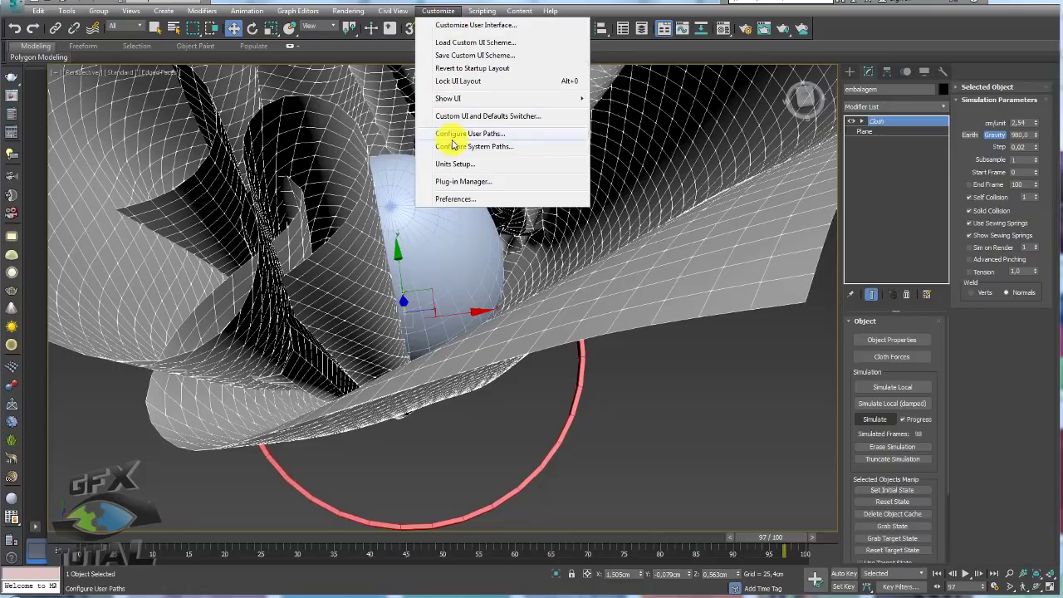
pyautogui.click(464, 166)
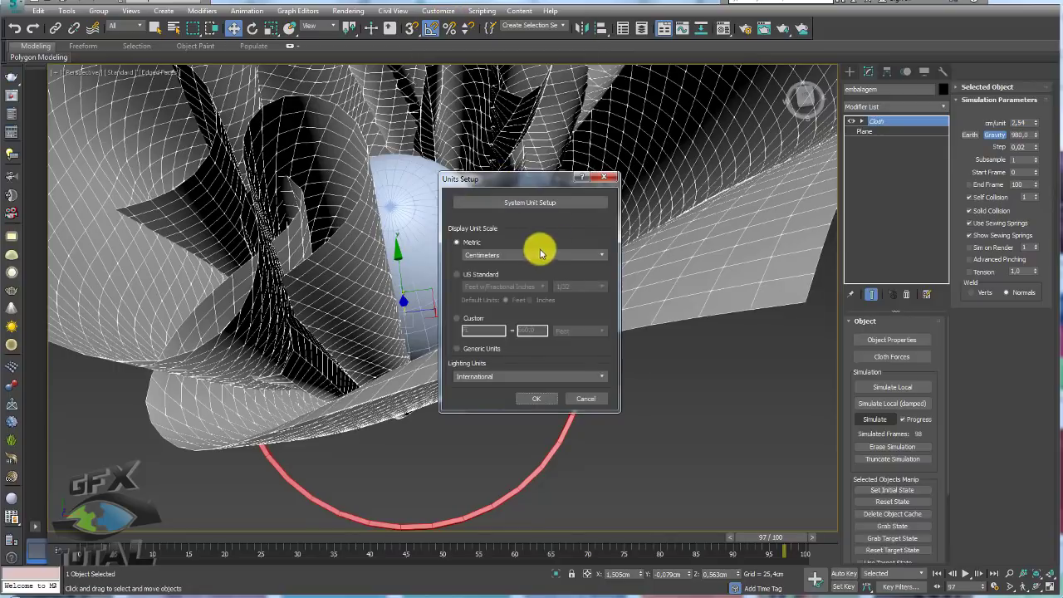
pyautogui.moveTo(509, 254)
pyautogui.mouseDown()
pyautogui.moveTo(451, 242)
pyautogui.moveTo(515, 245)
pyautogui.moveTo(779, 202)
pyautogui.moveTo(1007, 123)
pyautogui.mouseUp()
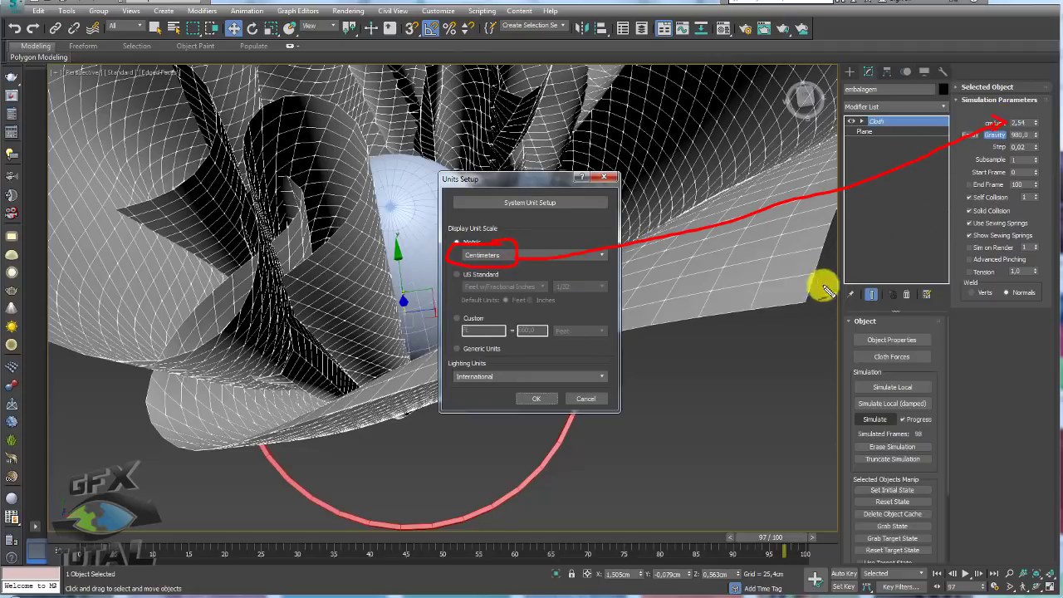
pyautogui.press('Escape')
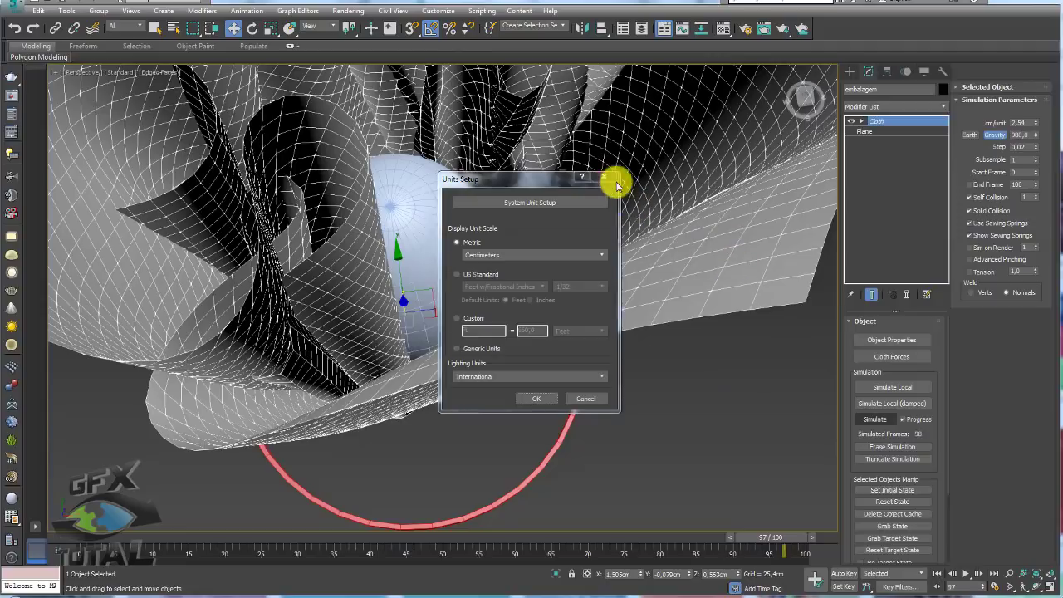
pyautogui.click(604, 177)
# Step: Create a small box, Box001, about 2.5 × 2.54 × 2.54 cm
pyautogui.keyDown('alt'); pyautogui.moveTo(681, 235); pyautogui.dragTo(636, 218, button='middle'); pyautogui.keyUp('alt')
pyautogui.click(850, 71)
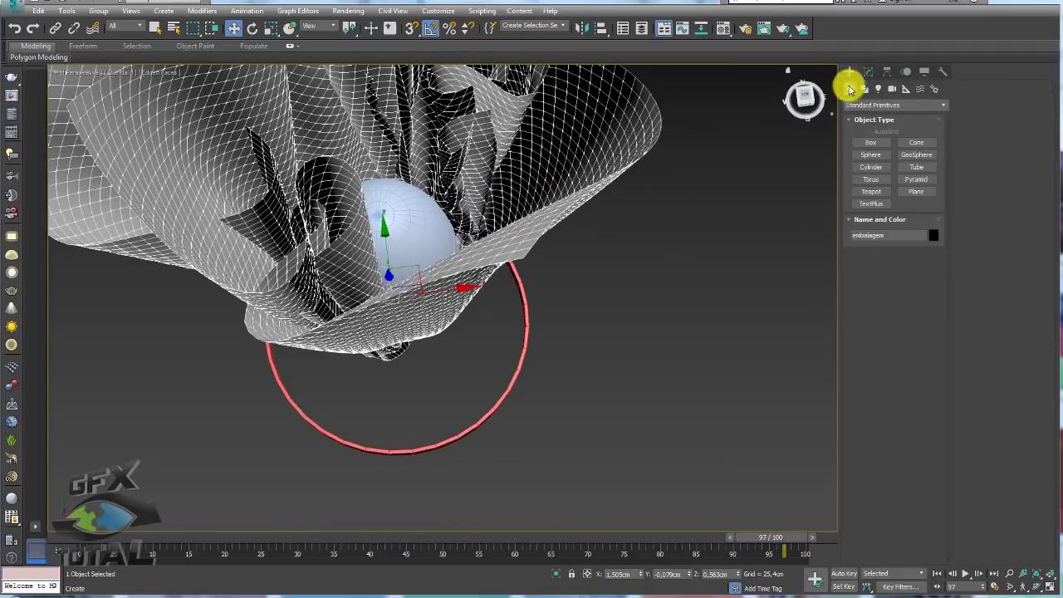
pyautogui.click(871, 142)
pyautogui.moveTo(729, 263); pyautogui.dragTo(526, 307, button='middle')
pyautogui.moveTo(526, 307); pyautogui.dragTo(546, 327)
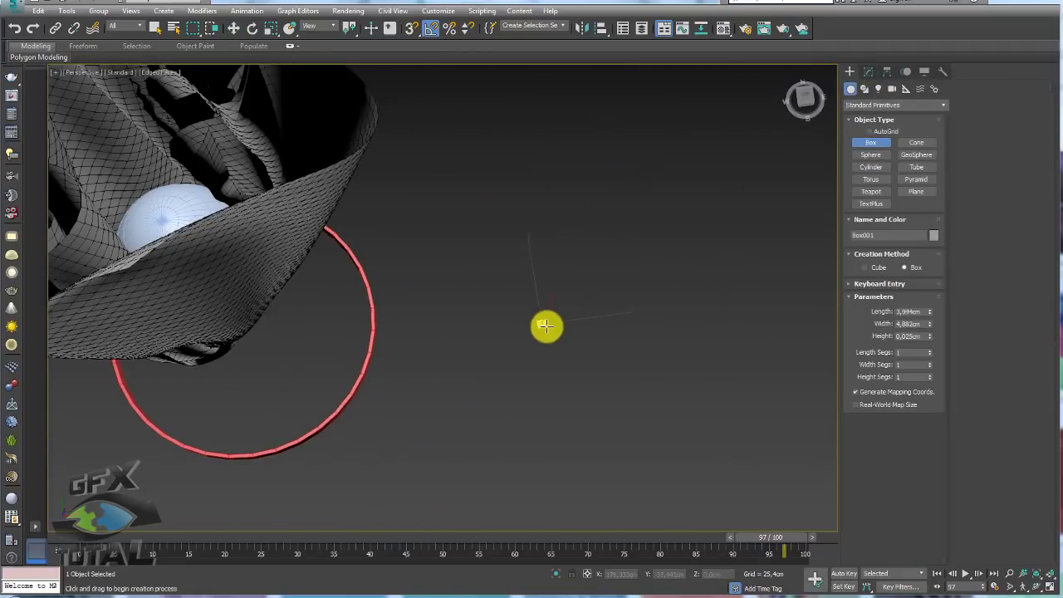
pyautogui.click(565, 314)
pyautogui.write('2,54')
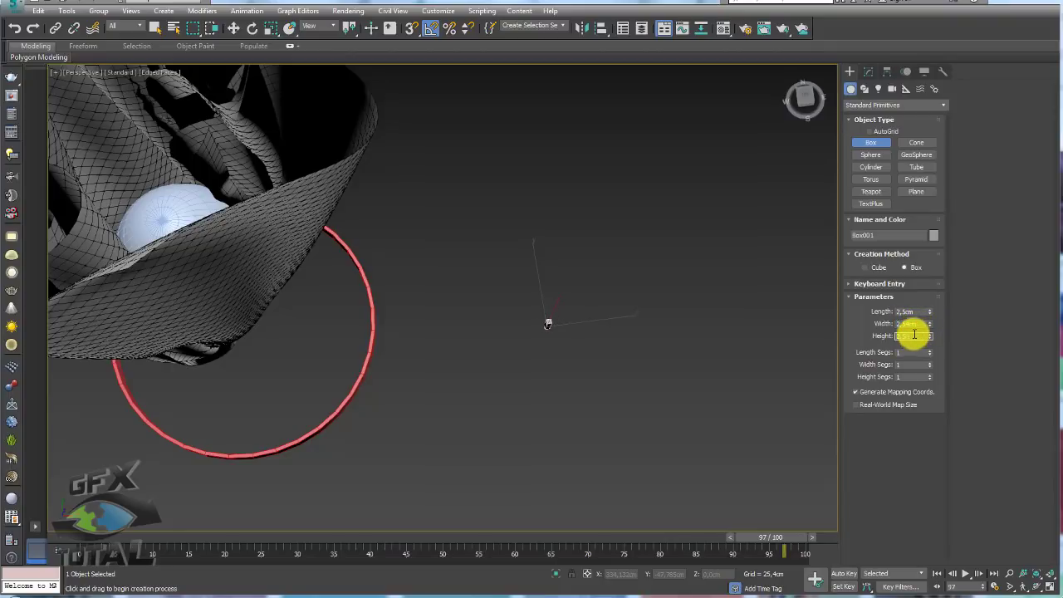
pyautogui.scroll(5, 606, 299)
pyautogui.scroll(3, 627, 299)
pyautogui.scroll(2, 619, 257)
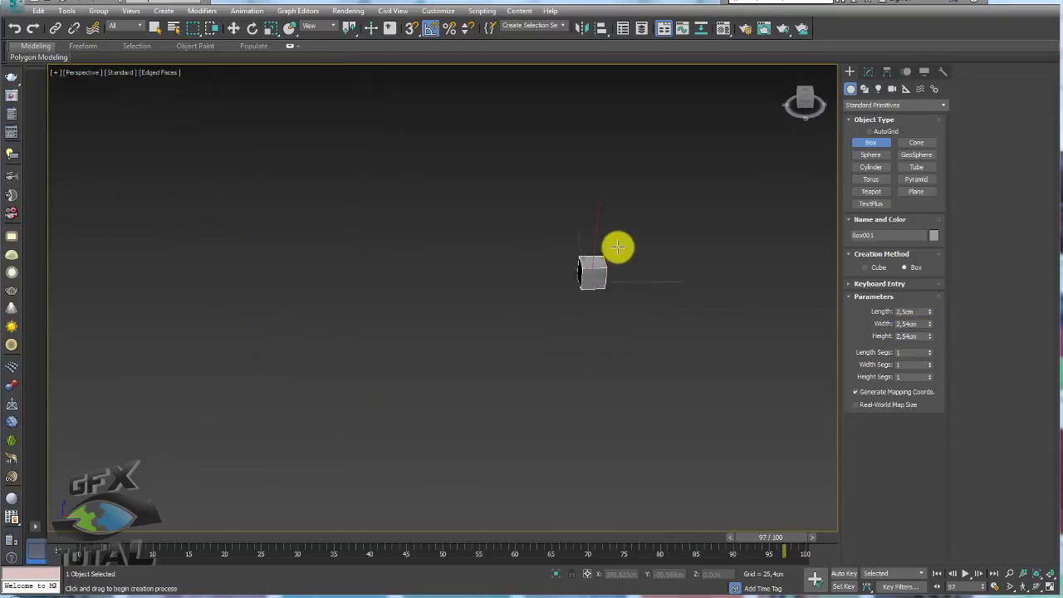
pyautogui.scroll(-4, 623, 274)
pyautogui.scroll(-1, 627, 341)
pyautogui.scroll(-3, 636, 374)
# Step: Move Box001 near the cloth, then Shift-drag a copy of the cloth and egg rightward
pyautogui.press('w')
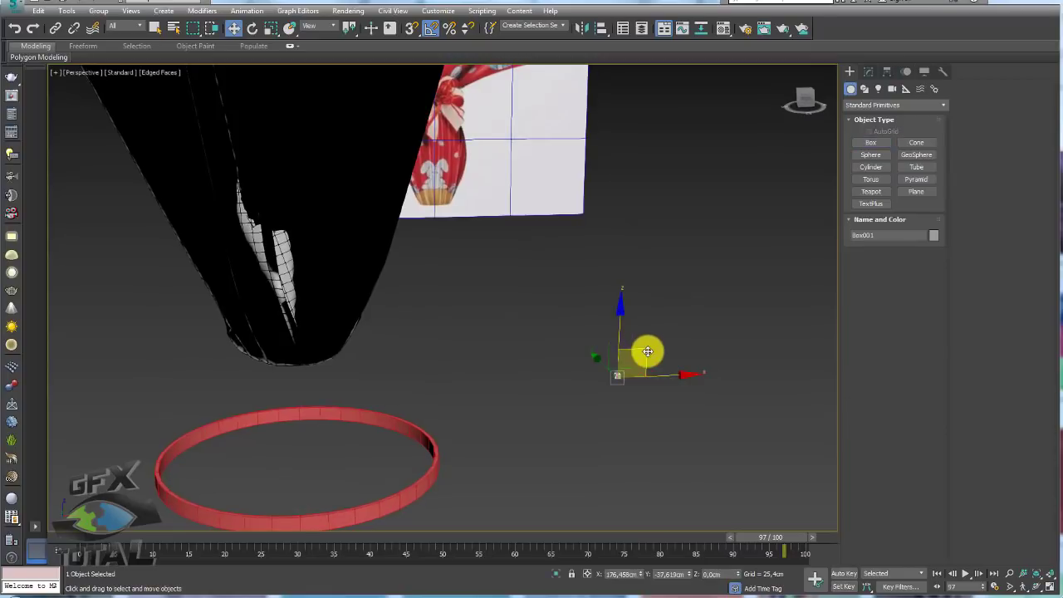
pyautogui.moveTo(647, 351); pyautogui.dragTo(368, 258)
pyautogui.moveTo(368, 258)
pyautogui.keyDown('alt'); pyautogui.mouseDown(button='middle')
pyautogui.moveTo(417, 290)
pyautogui.moveTo(442, 353)
pyautogui.mouseUp(button='middle'); pyautogui.keyUp('alt')
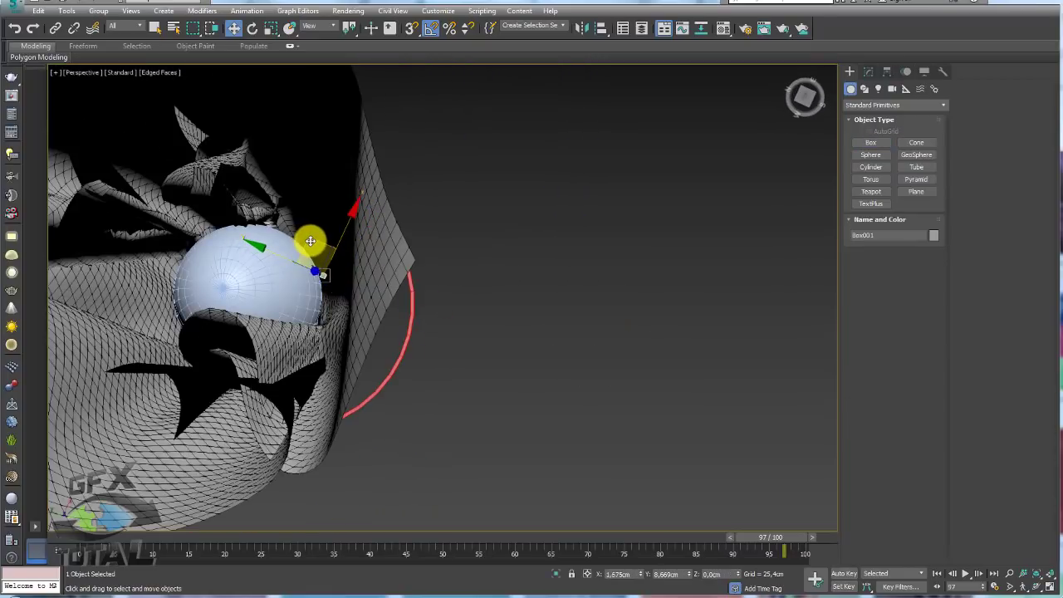
pyautogui.moveTo(310, 241); pyautogui.dragTo(498, 245)
pyautogui.moveTo(498, 244)
pyautogui.keyDown('alt'); pyautogui.mouseDown(button='middle')
pyautogui.moveTo(429, 205)
pyautogui.moveTo(455, 266)
pyautogui.moveTo(423, 294)
pyautogui.mouseUp(button='middle'); pyautogui.keyUp('alt')
pyautogui.click(352, 249)
pyautogui.keyDown('shift'); pyautogui.moveTo(404, 190); pyautogui.dragTo(550, 239); pyautogui.keyUp('shift')
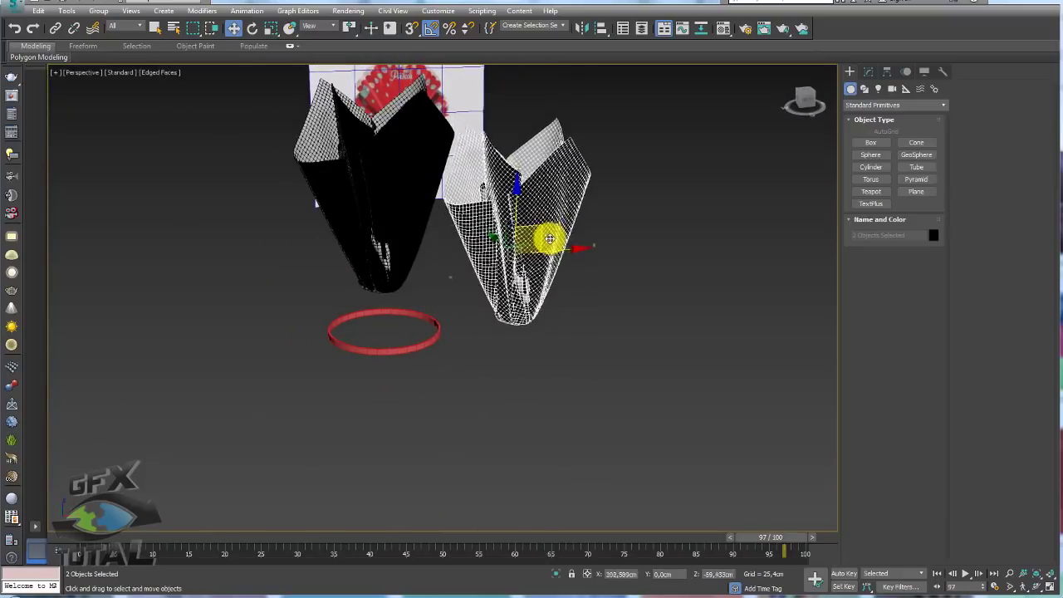
# Step: Confirm the clone, scale the copy down sharply, and delete the box
pyautogui.click(521, 348)
pyautogui.press('r')
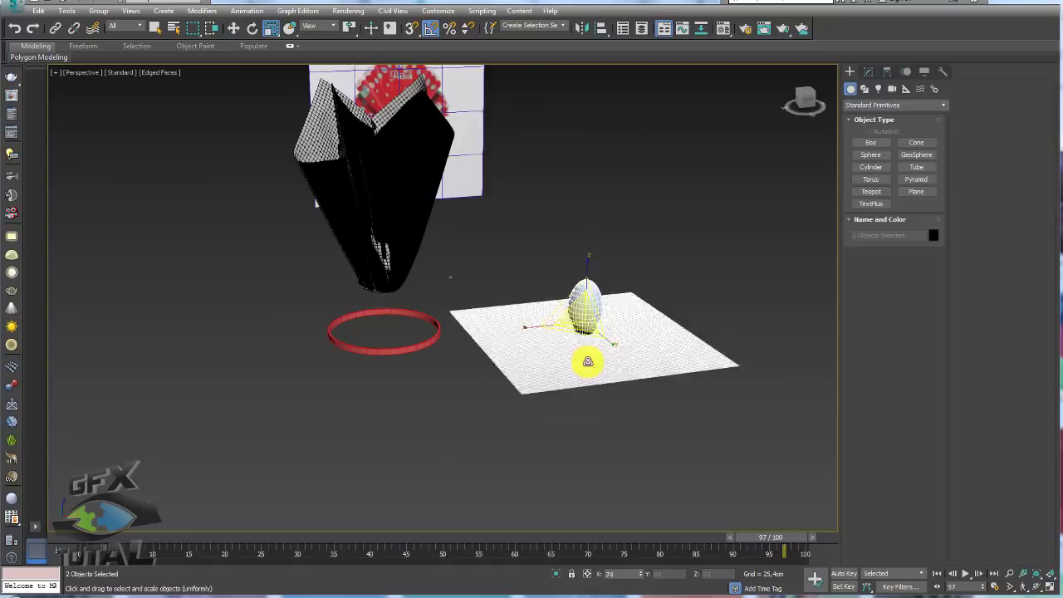
pyautogui.moveTo(587, 361); pyautogui.dragTo(613, 546)
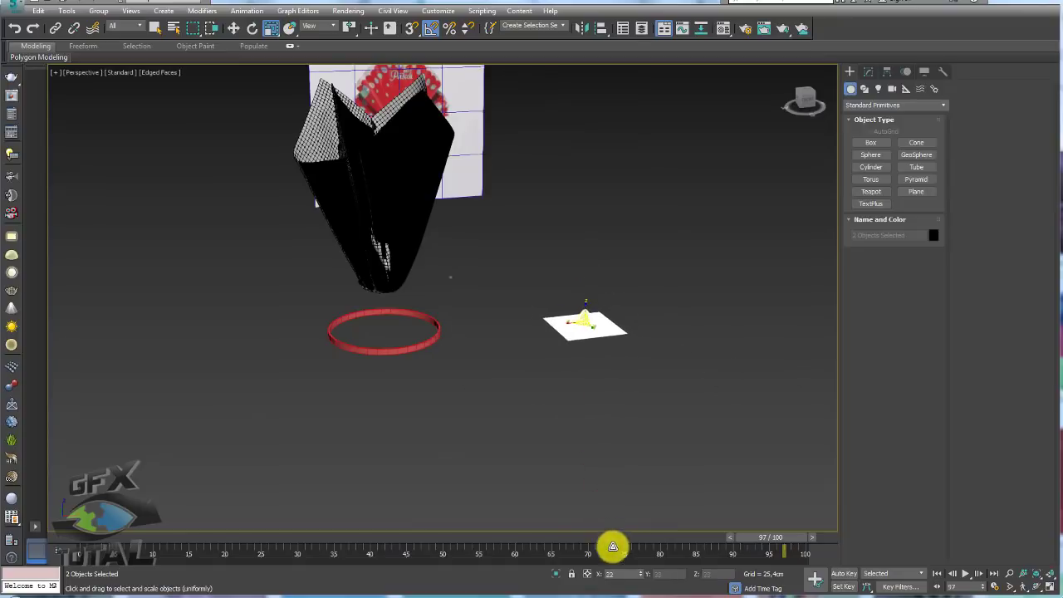
pyautogui.click(435, 297)
pyautogui.moveTo(439, 311)
pyautogui.mouseDown(button='middle')
pyautogui.moveTo(481, 282)
pyautogui.moveTo(442, 274)
pyautogui.mouseUp(button='middle')
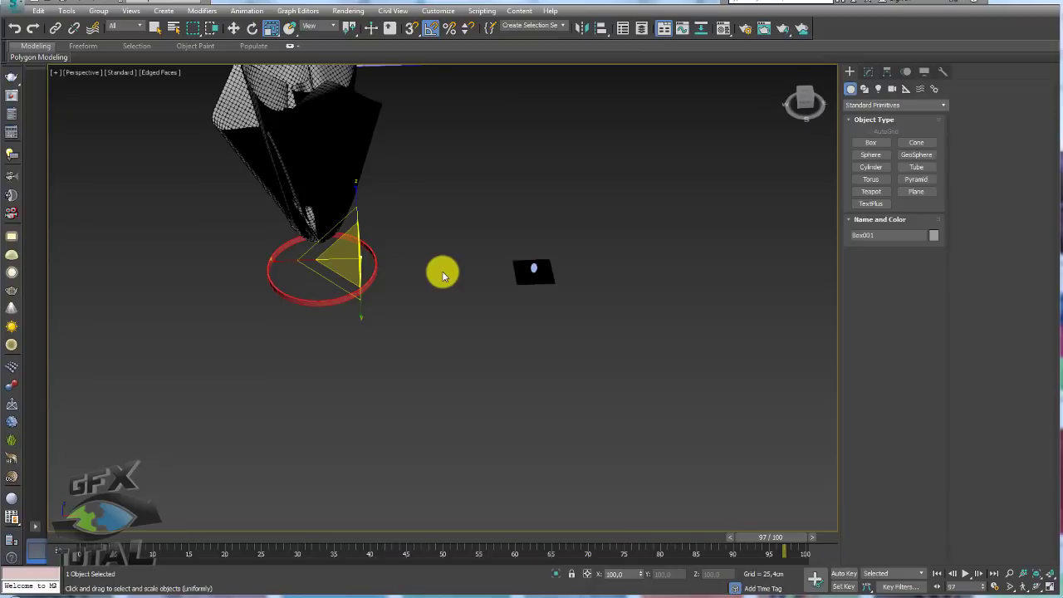
pyautogui.press('Delete')
# Step: Select the cloth and open its Cloth modifier's simulation parameters
pyautogui.moveTo(492, 223); pyautogui.dragTo(587, 338)
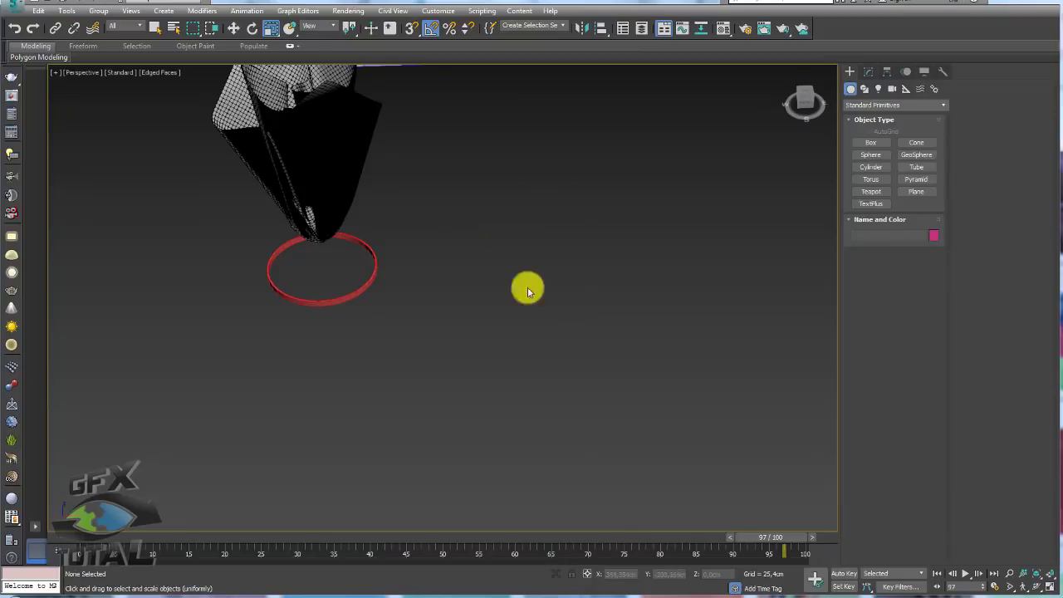
pyautogui.keyDown('alt'); pyautogui.moveTo(527, 291); pyautogui.dragTo(635, 253, button='middle'); pyautogui.keyUp('alt')
pyautogui.moveTo(646, 197); pyautogui.dragTo(423, 225)
pyautogui.keyDown('alt'); pyautogui.moveTo(422, 226); pyautogui.dragTo(553, 225, button='middle'); pyautogui.keyUp('alt')
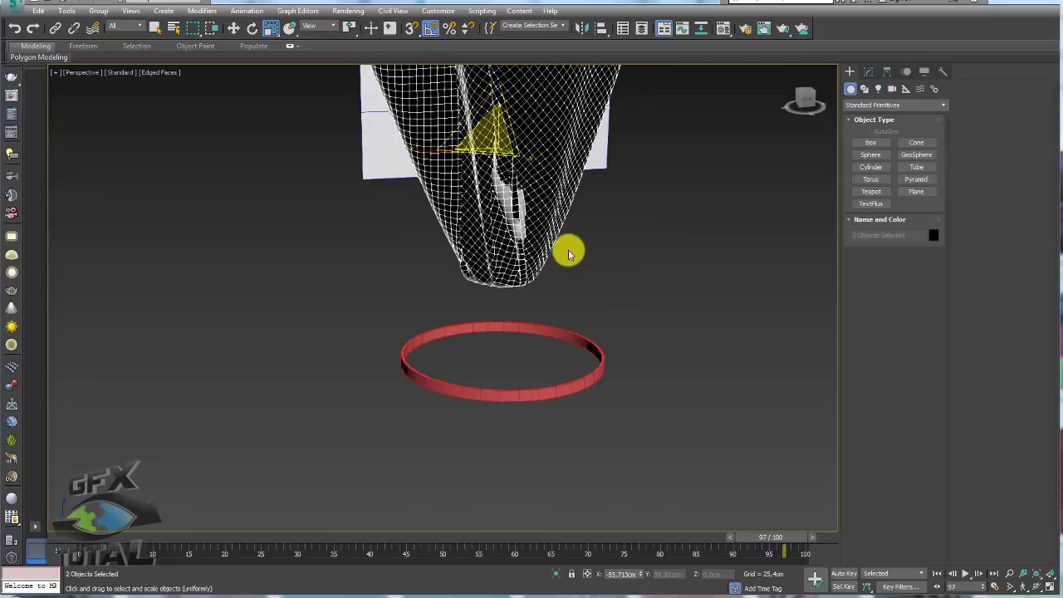
pyautogui.click(870, 71)
pyautogui.moveTo(660, 227); pyautogui.dragTo(602, 253, button='middle')
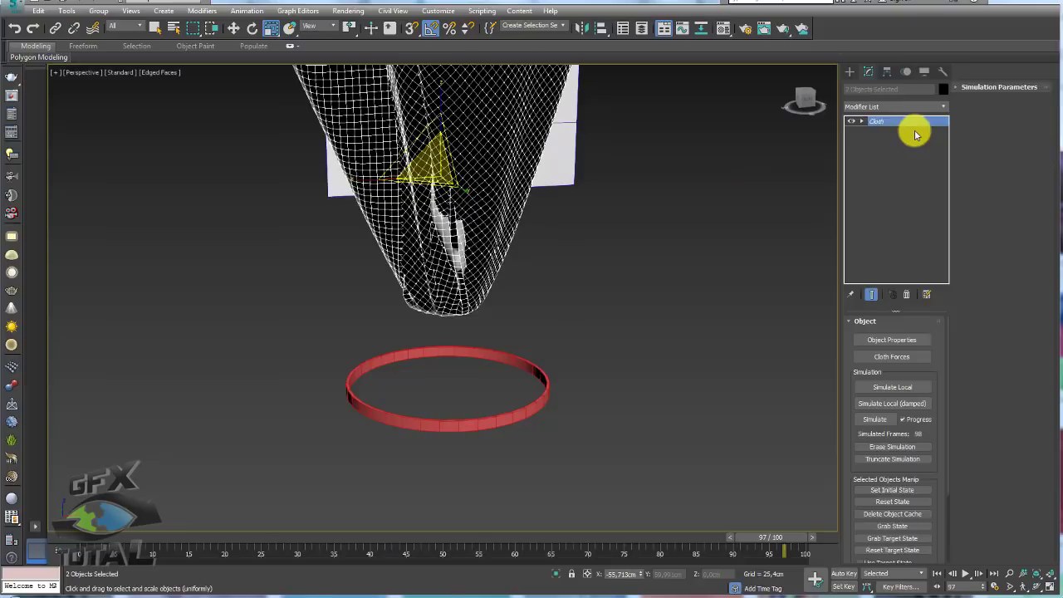
pyautogui.click(398, 255)
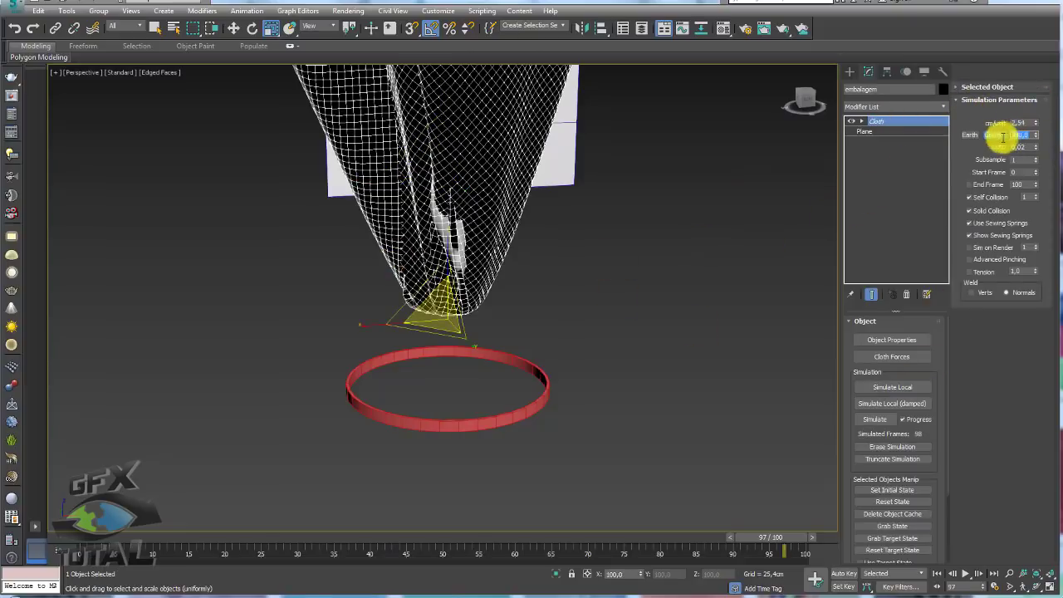
pyautogui.keyDown('alt'); pyautogui.moveTo(612, 235); pyautogui.dragTo(596, 258, button='middle'); pyautogui.keyUp('alt')
# Step: Select the fita ring and open Time Configuration (range 0–100, current frame 97)
pyautogui.moveTo(597, 324); pyautogui.dragTo(512, 443)
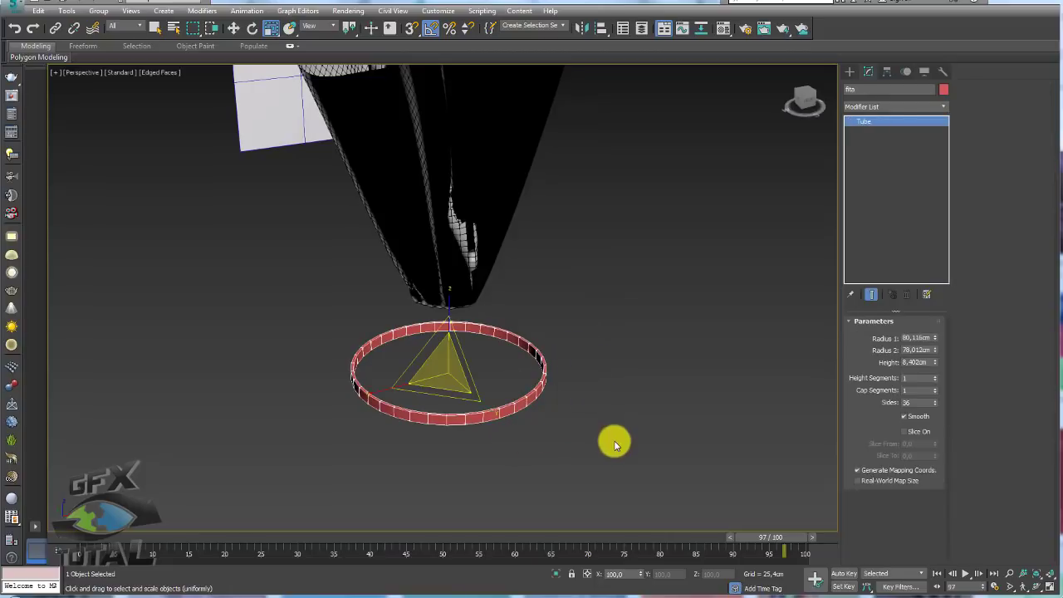
pyautogui.keyDown('alt'); pyautogui.moveTo(475, 268); pyautogui.dragTo(631, 400, button='middle'); pyautogui.keyUp('alt')
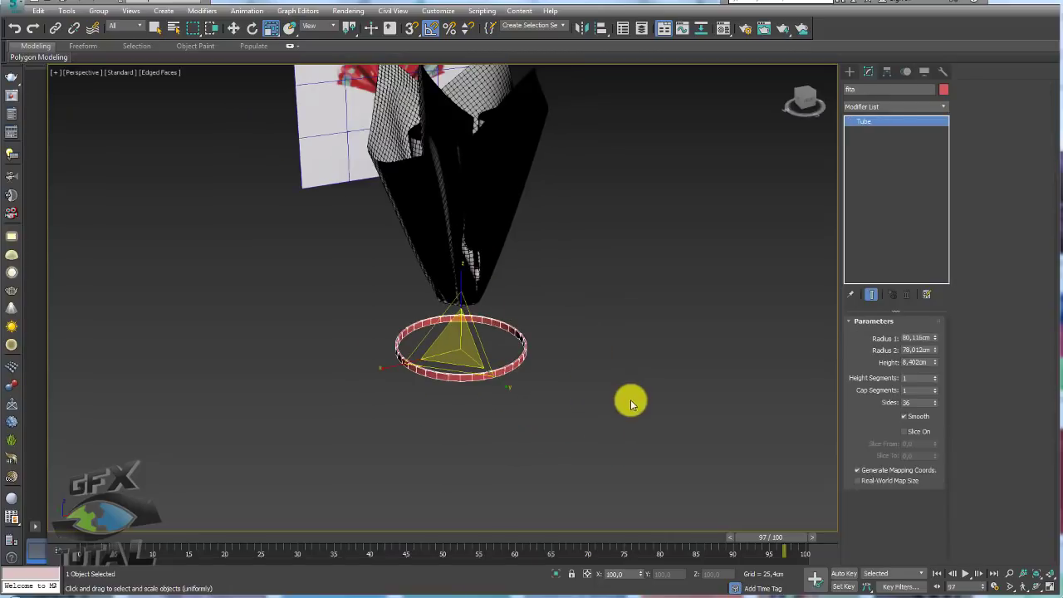
pyautogui.click(996, 588)
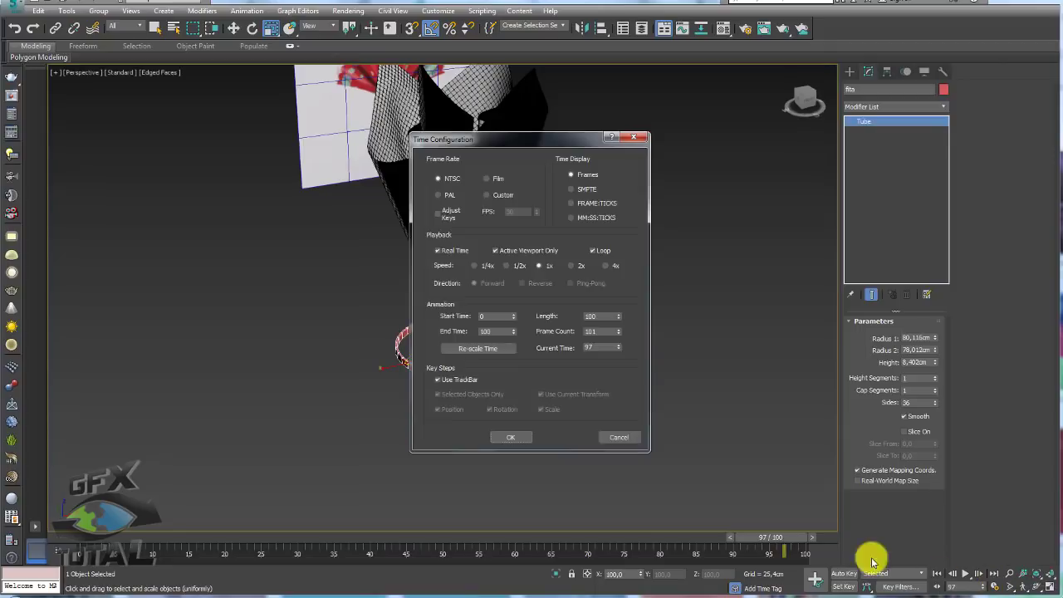
# Step: Extend the animation end time to 200 frames and turn on Auto Key at frame 100
pyautogui.doubleClick(496, 332)
pyautogui.write('200')
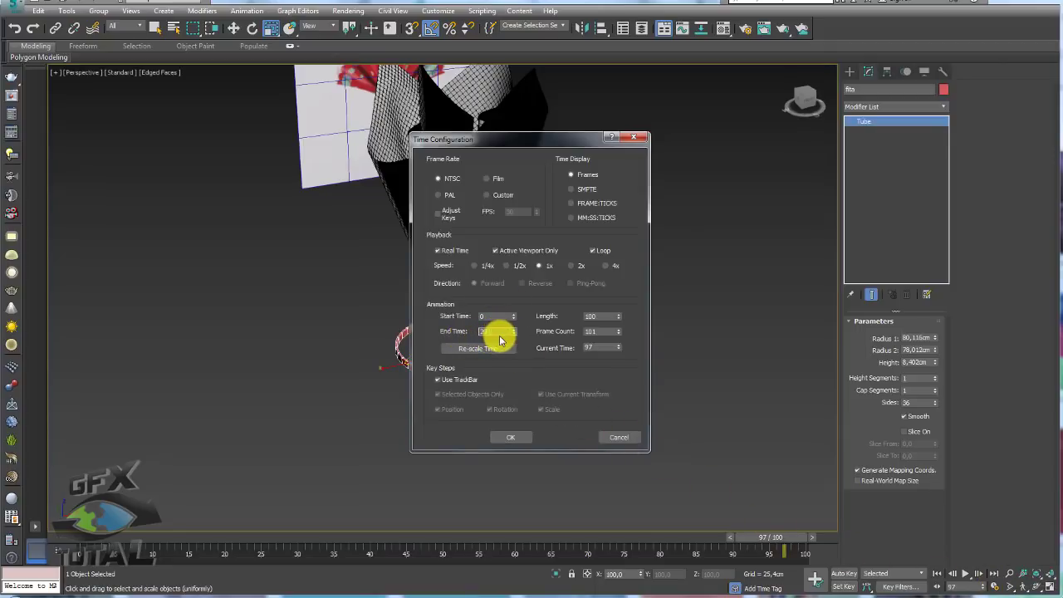
pyautogui.click(507, 436)
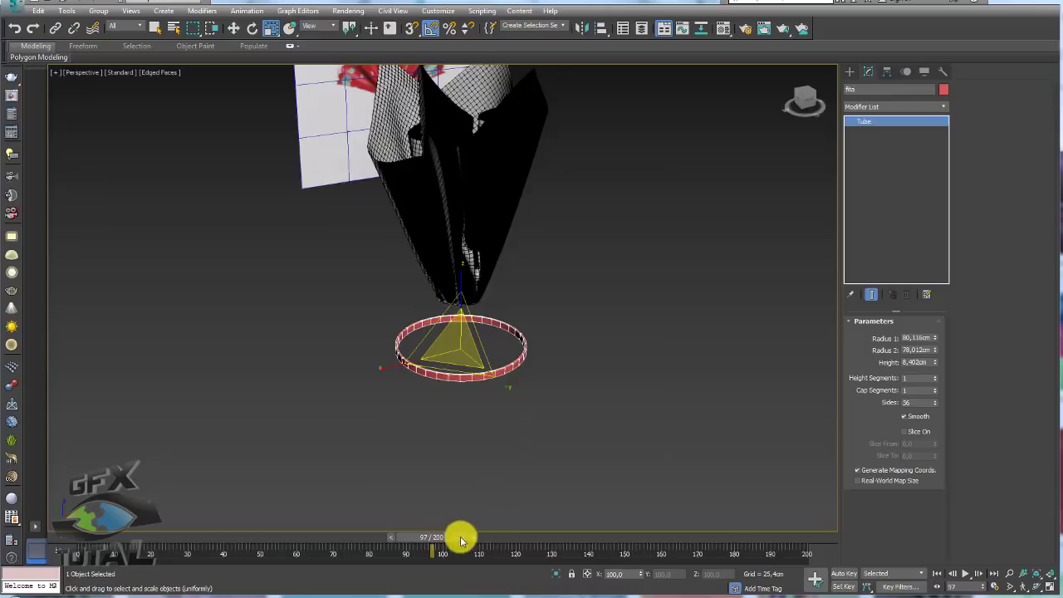
pyautogui.moveTo(461, 541); pyautogui.dragTo(458, 537)
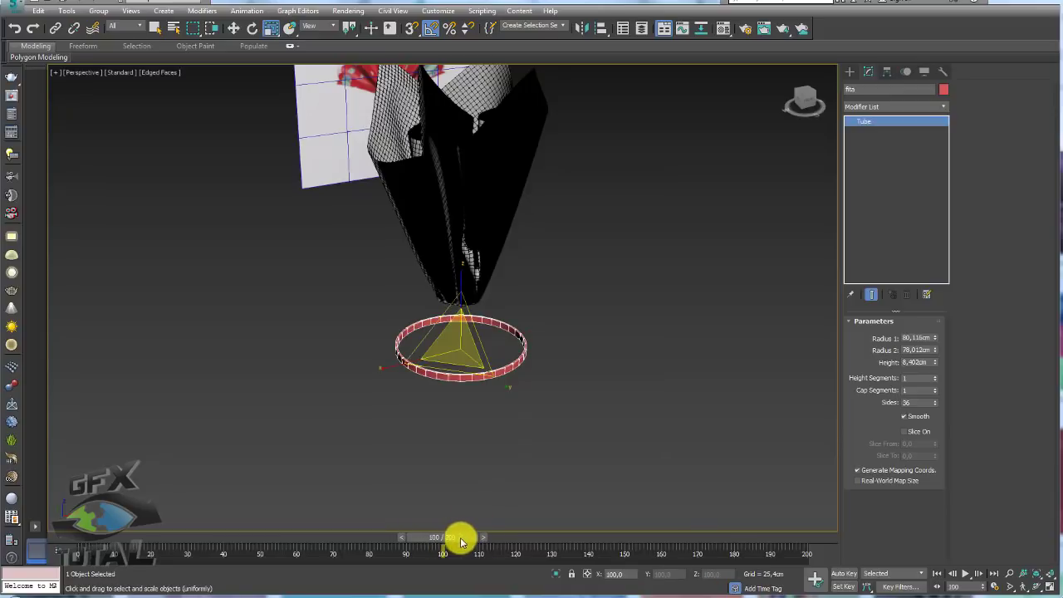
pyautogui.click(847, 573)
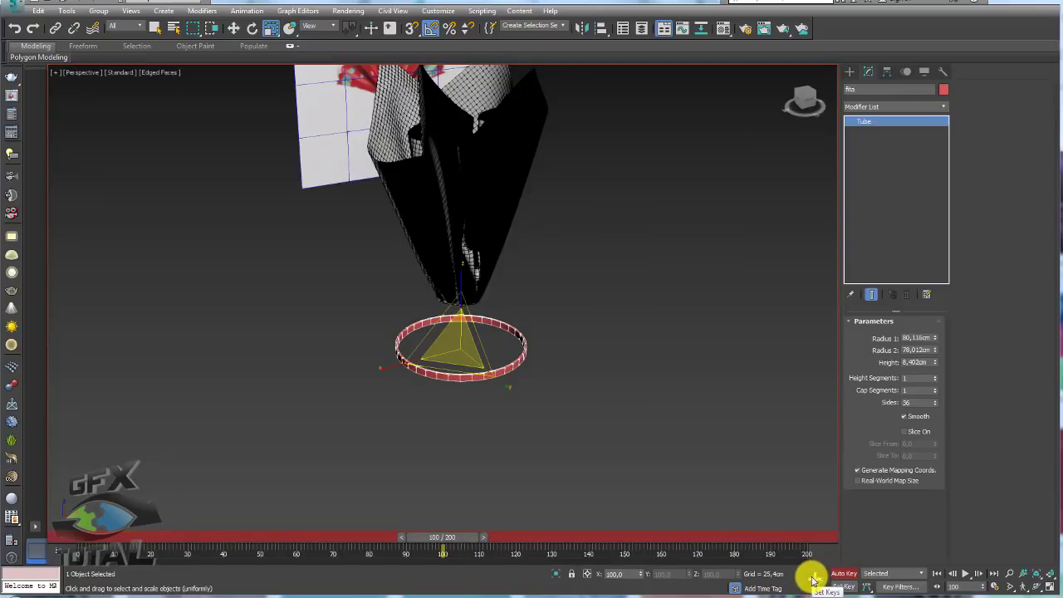
# Step: Key the fita ring raised up the cloth at frame 130, shift that key, and advance to frame 180
pyautogui.moveTo(455, 542); pyautogui.dragTo(565, 549)
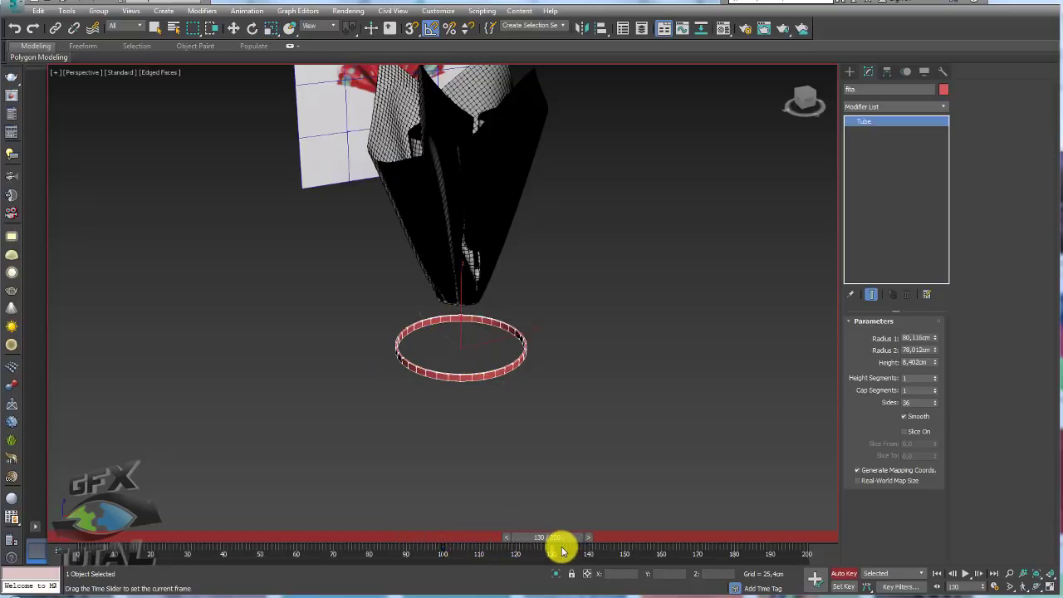
pyautogui.press('w')
pyautogui.moveTo(479, 335)
pyautogui.mouseDown()
pyautogui.moveTo(465, 292)
pyautogui.moveTo(463, 174)
pyautogui.moveTo(618, 535)
pyautogui.moveTo(570, 543)
pyautogui.moveTo(778, 574)
pyautogui.mouseUp()
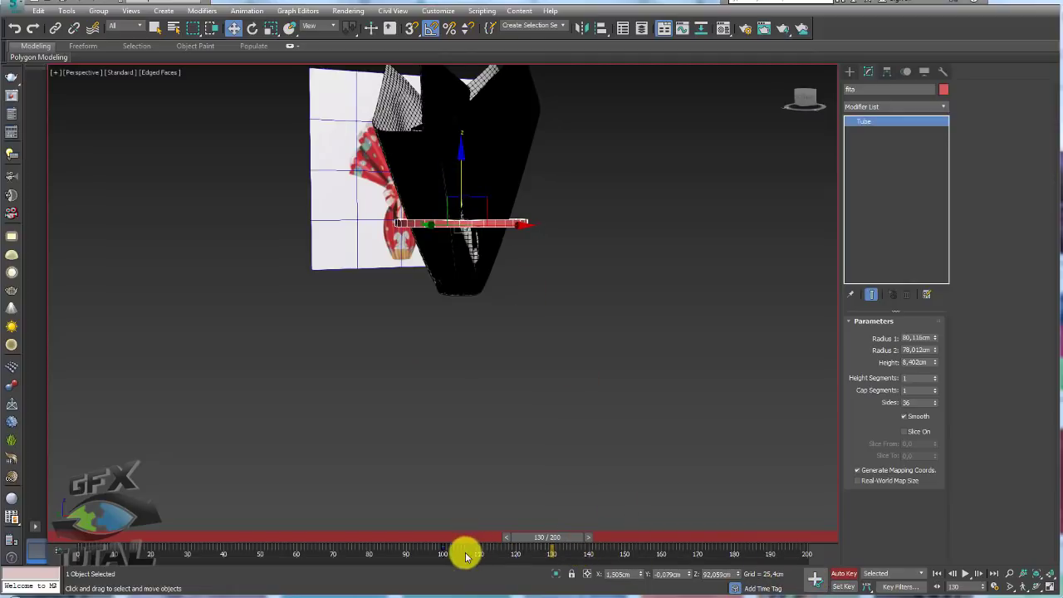
pyautogui.moveTo(580, 557)
pyautogui.mouseDown()
pyautogui.moveTo(546, 561)
pyautogui.moveTo(623, 551)
pyautogui.mouseUp()
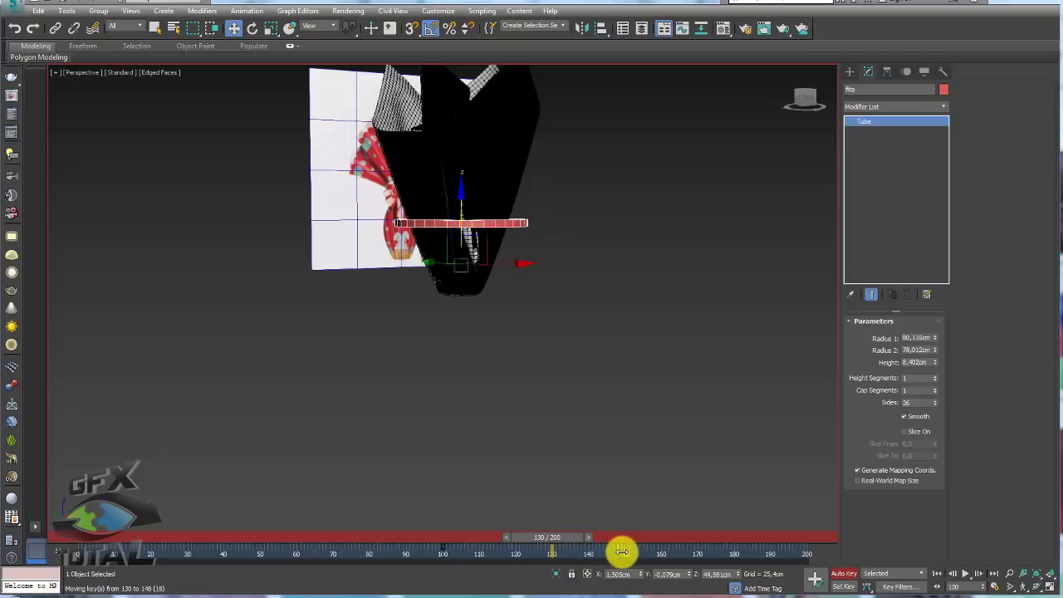
pyautogui.moveTo(550, 538); pyautogui.dragTo(625, 542)
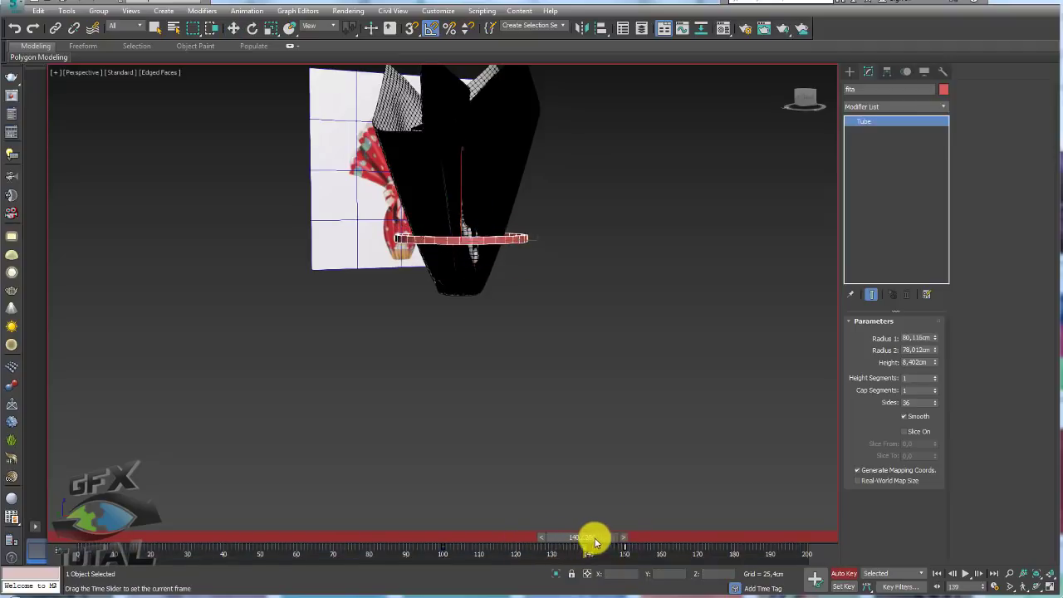
pyautogui.press('w')
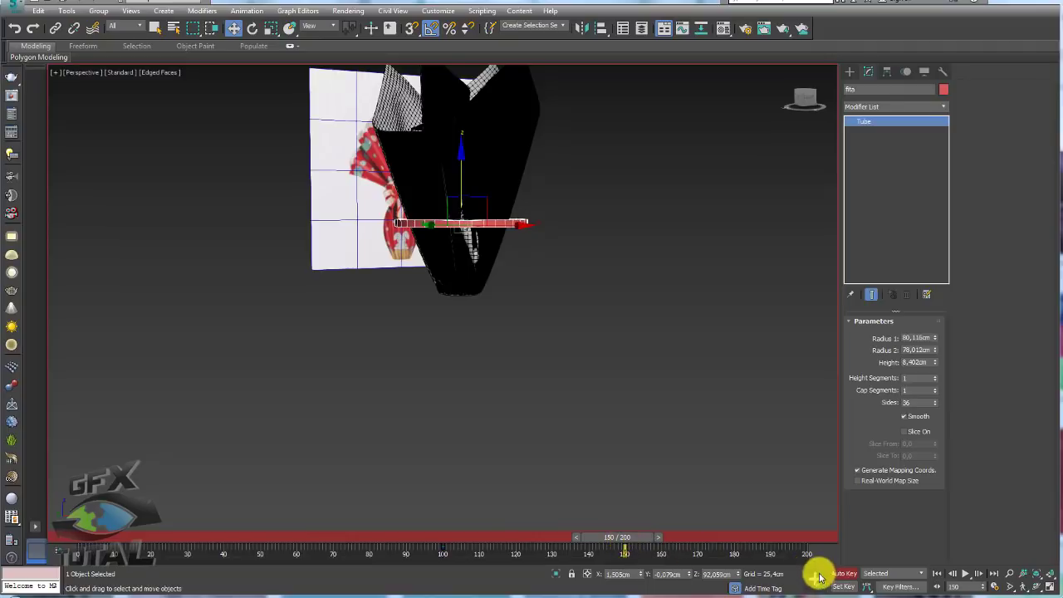
pyautogui.moveTo(631, 540); pyautogui.dragTo(726, 540)
pyautogui.press('e')
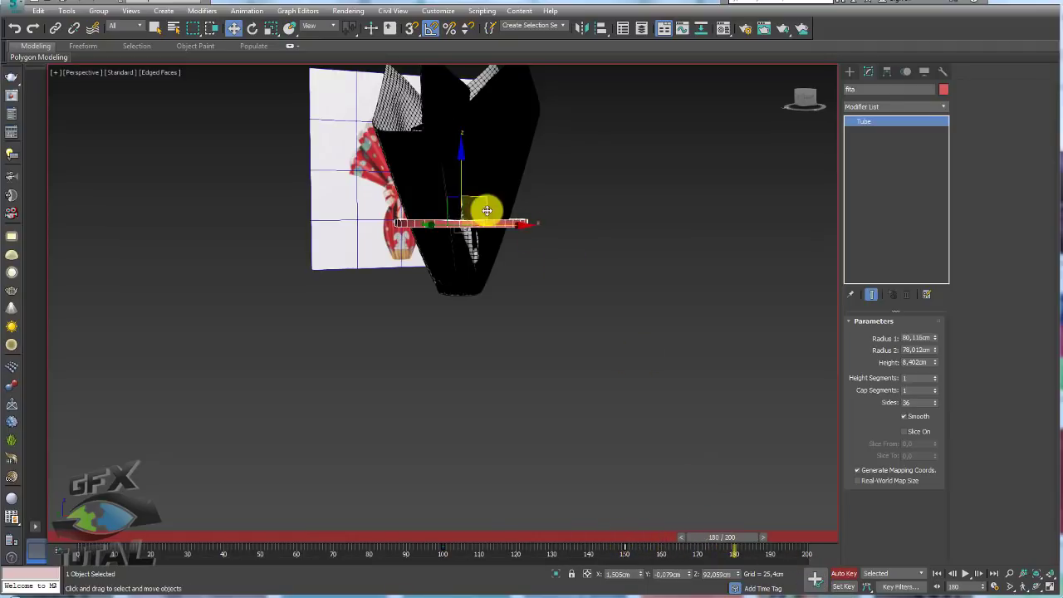
pyautogui.keyDown('alt'); pyautogui.moveTo(487, 208); pyautogui.dragTo(474, 324, button='middle'); pyautogui.keyUp('alt')
# Step: Scale the fita ring down tighter around the cloth at frame 180
pyautogui.press('r')
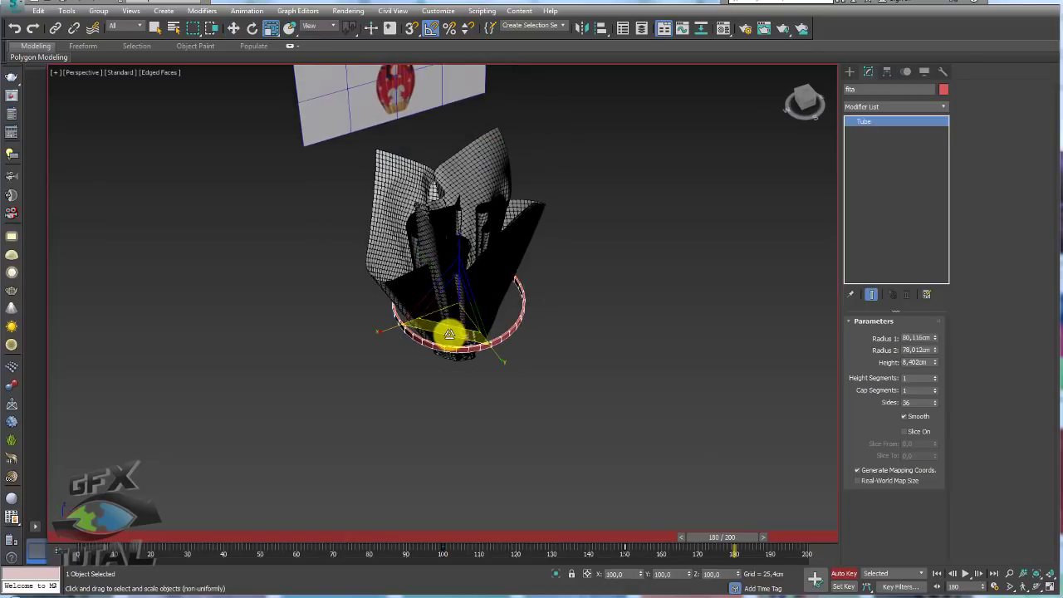
pyautogui.moveTo(474, 324)
pyautogui.mouseDown()
pyautogui.moveTo(463, 304)
pyautogui.moveTo(493, 235)
pyautogui.mouseUp()
pyautogui.keyDown('alt'); pyautogui.moveTo(494, 238); pyautogui.dragTo(482, 304, button='middle'); pyautogui.keyUp('alt')
pyautogui.scroll(5, 458, 313)
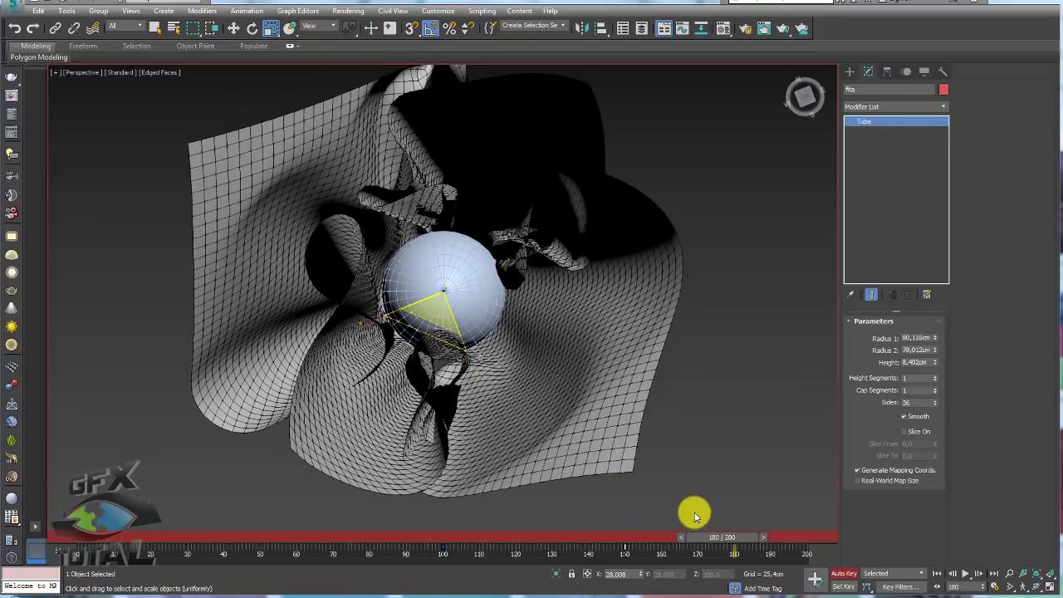
pyautogui.press('w')
pyautogui.moveTo(609, 465)
pyautogui.keyDown('alt'); pyautogui.mouseDown(button='middle')
pyautogui.moveTo(584, 432)
pyautogui.moveTo(715, 498)
pyautogui.mouseUp(button='middle'); pyautogui.keyUp('alt')
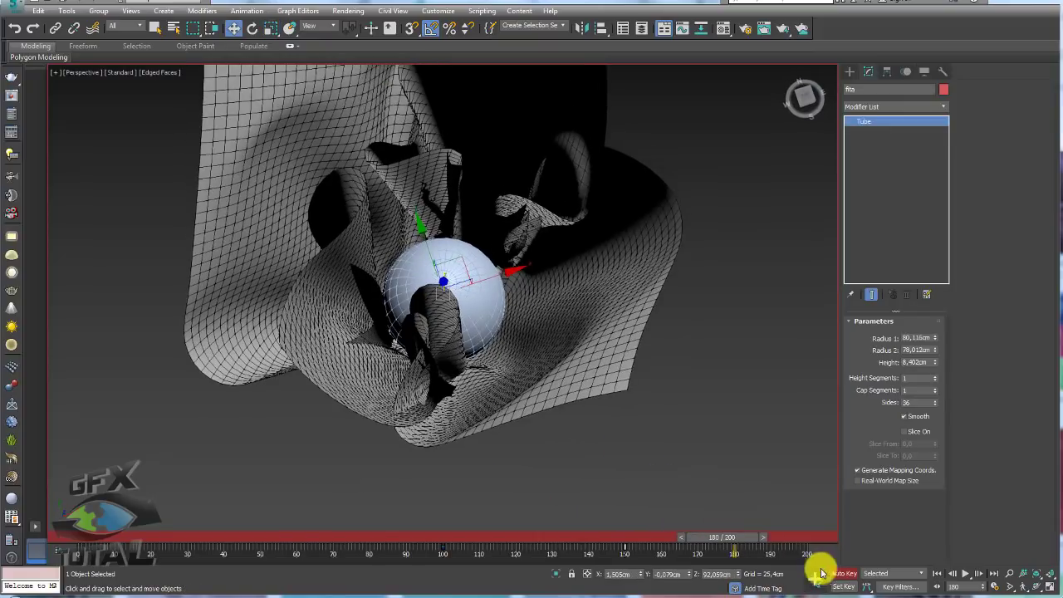
# Step: Turn off Auto Key, raise the ring around the egg, and add the egg to the selection
pyautogui.click(843, 573)
pyautogui.moveTo(629, 352)
pyautogui.keyDown('alt'); pyautogui.mouseDown(button='middle')
pyautogui.moveTo(477, 247)
pyautogui.moveTo(503, 373)
pyautogui.moveTo(463, 395)
pyautogui.mouseUp(button='middle'); pyautogui.keyUp('alt')
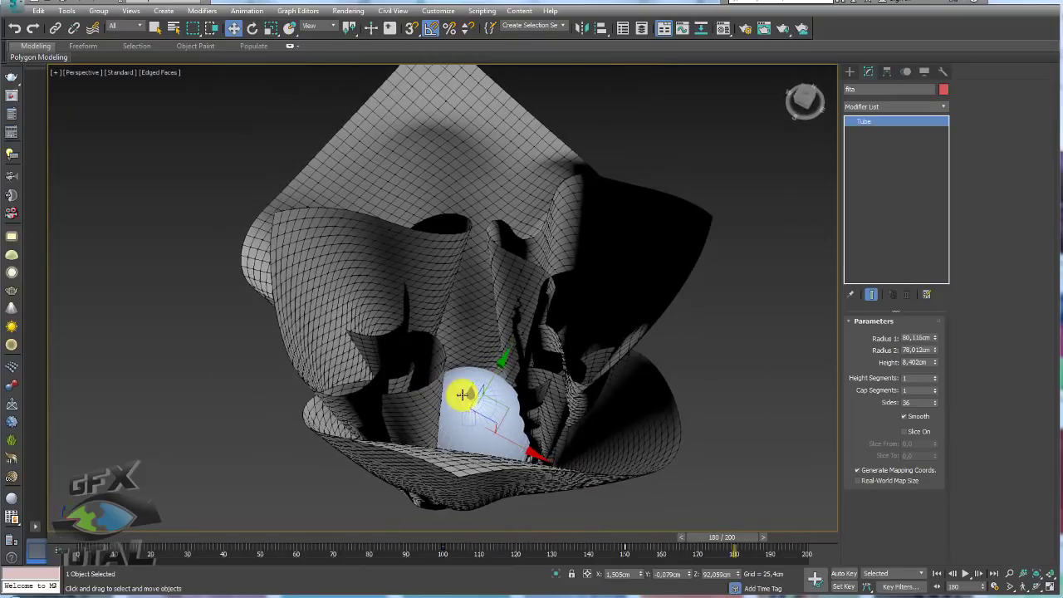
pyautogui.moveTo(470, 394); pyautogui.dragTo(472, 368)
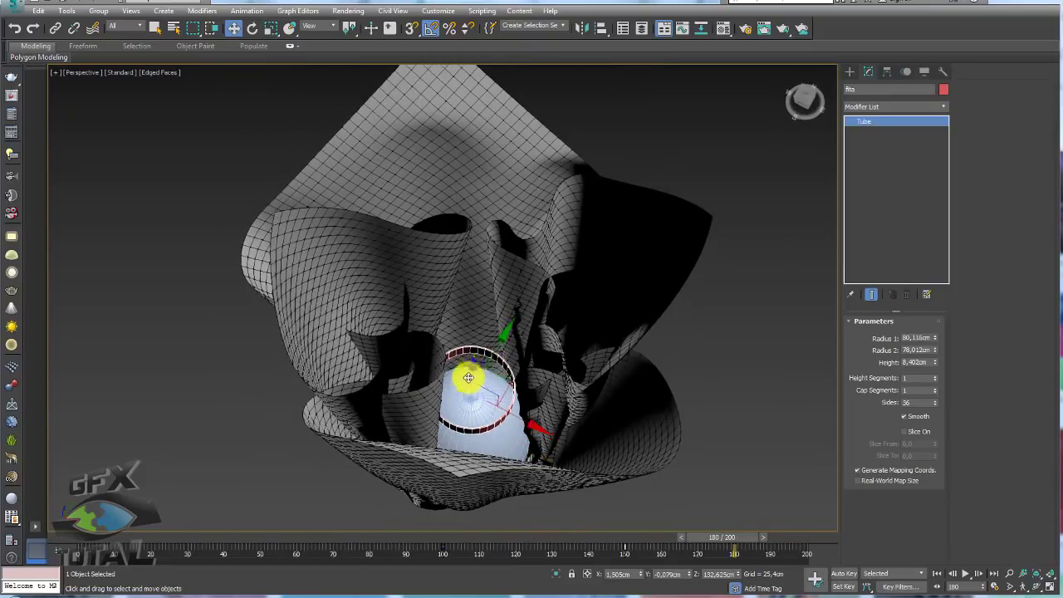
pyautogui.keyDown('alt'); pyautogui.moveTo(468, 378); pyautogui.dragTo(474, 408, button='middle'); pyautogui.keyUp('alt')
pyautogui.keyDown('ctrl'); pyautogui.click(485, 407); pyautogui.keyUp('ctrl')
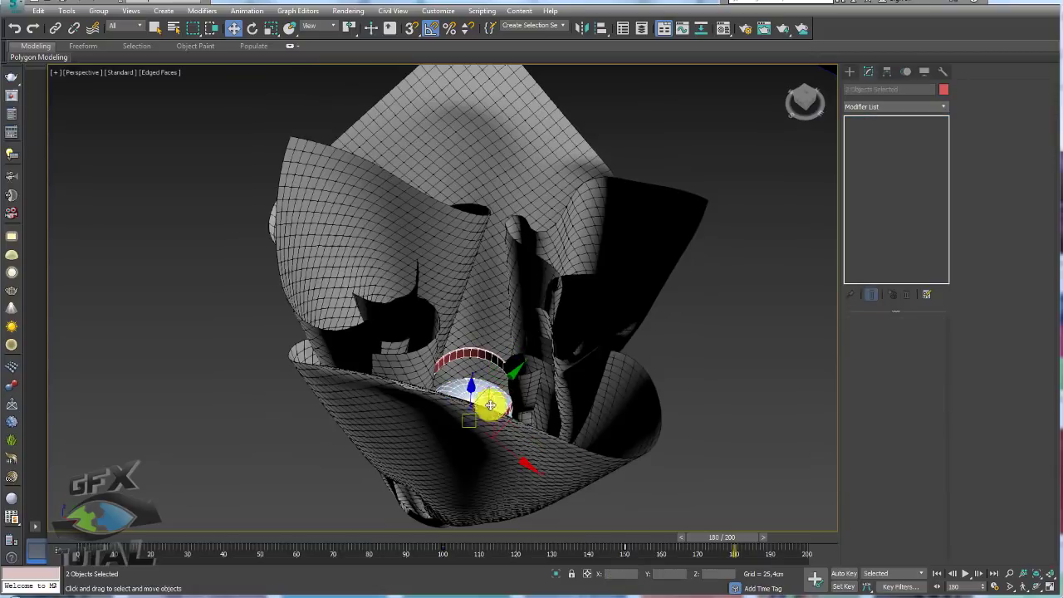
# Step: Isolate the egg and fita ring, select the tube ring and raise it slightly
pyautogui.click(555, 574)
pyautogui.click(465, 171)
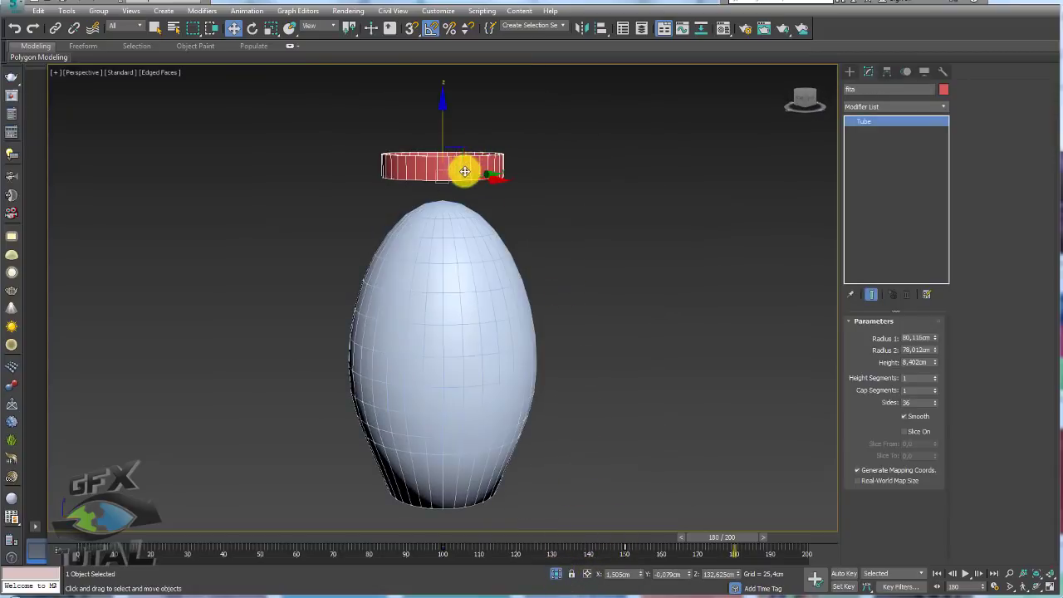
pyautogui.moveTo(445, 135); pyautogui.dragTo(446, 129)
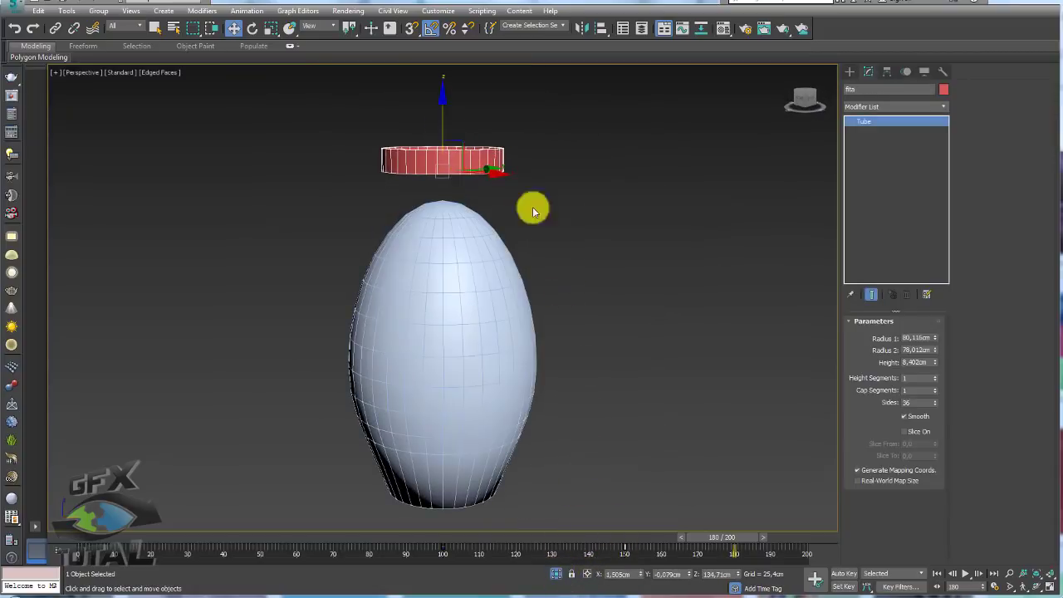
# Step: With Auto Key on, scale the ring's width to 70 percent and raise it above the egg
pyautogui.click(844, 573)
pyautogui.moveTo(734, 541); pyautogui.dragTo(449, 528)
pyautogui.press('w')
pyautogui.moveTo(487, 327)
pyautogui.keyDown('alt'); pyautogui.mouseDown(button='middle')
pyautogui.moveTo(490, 301)
pyautogui.moveTo(476, 353)
pyautogui.mouseUp(button='middle'); pyautogui.keyUp('alt')
pyautogui.moveTo(446, 539)
pyautogui.mouseDown()
pyautogui.moveTo(679, 527)
pyautogui.moveTo(739, 540)
pyautogui.mouseUp()
pyautogui.keyDown('alt'); pyautogui.moveTo(598, 357); pyautogui.dragTo(555, 279, button='middle'); pyautogui.keyUp('alt')
pyautogui.press('e')
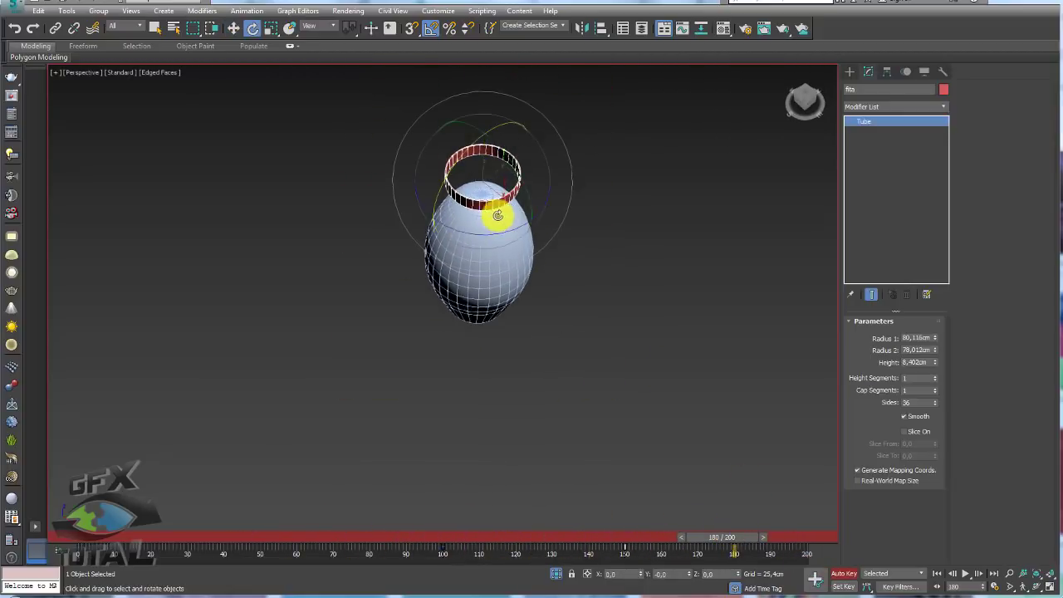
pyautogui.press('r')
pyautogui.moveTo(486, 176); pyautogui.dragTo(484, 192)
pyautogui.moveTo(483, 192)
pyautogui.keyDown('alt'); pyautogui.mouseDown(button='middle')
pyautogui.moveTo(560, 245)
pyautogui.moveTo(496, 235)
pyautogui.moveTo(503, 161)
pyautogui.mouseUp(button='middle'); pyautogui.keyUp('alt')
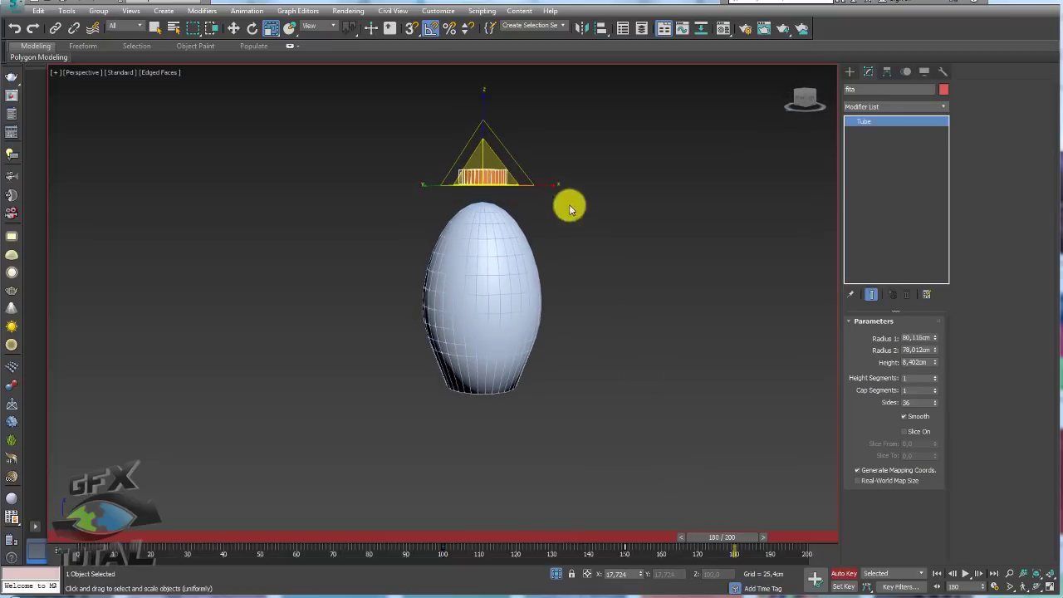
pyautogui.press('w')
pyautogui.moveTo(486, 131); pyautogui.dragTo(486, 113)
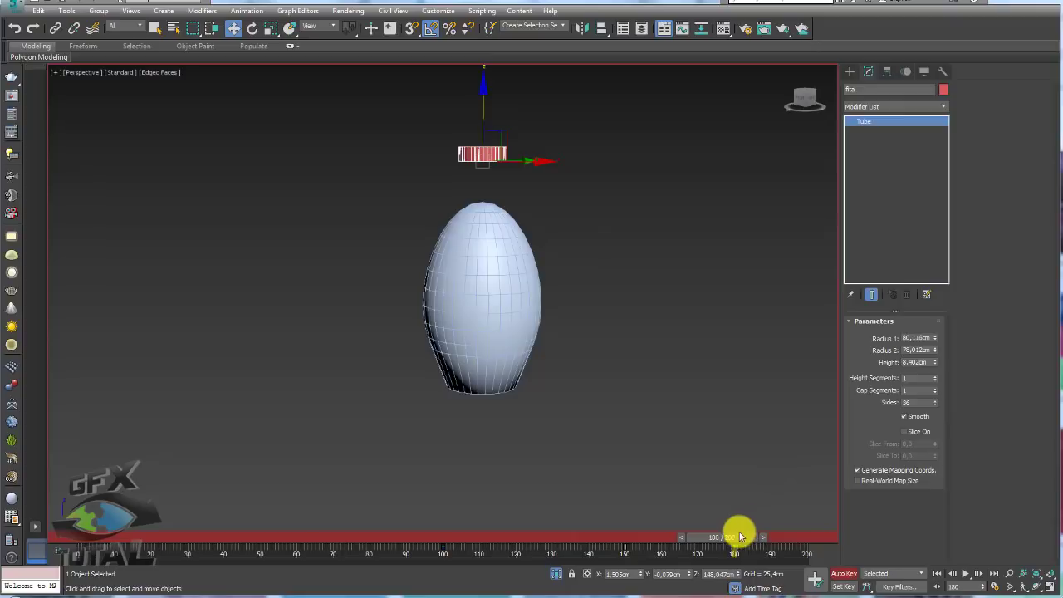
# Step: Key the ring lowered onto the egg's top at frame 150, through frame 180, then end Auto Key at frame 116
pyautogui.moveTo(739, 536); pyautogui.dragTo(627, 548)
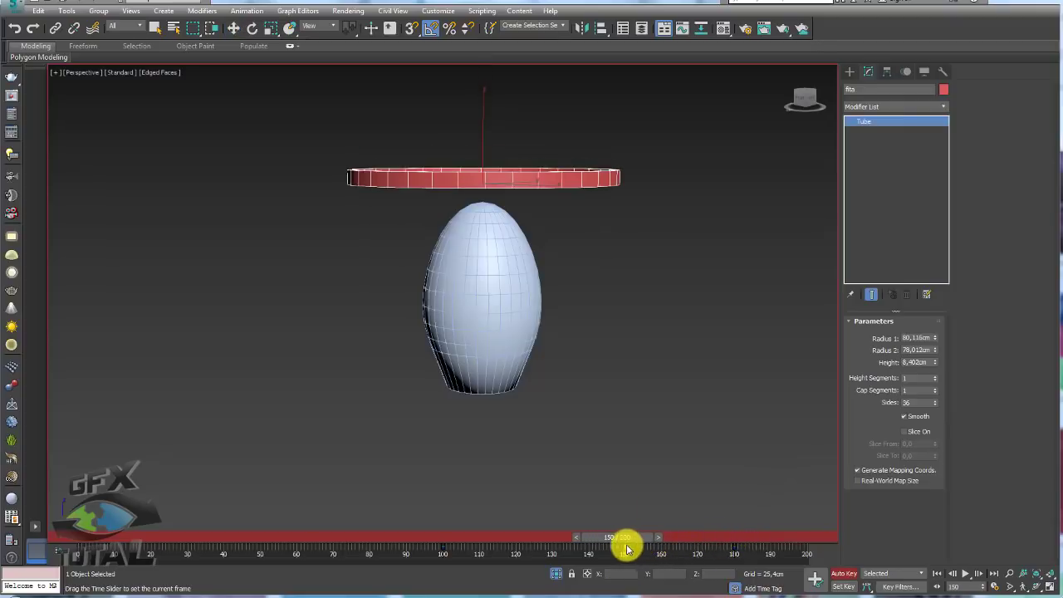
pyautogui.press('w')
pyautogui.moveTo(479, 124); pyautogui.dragTo(479, 140)
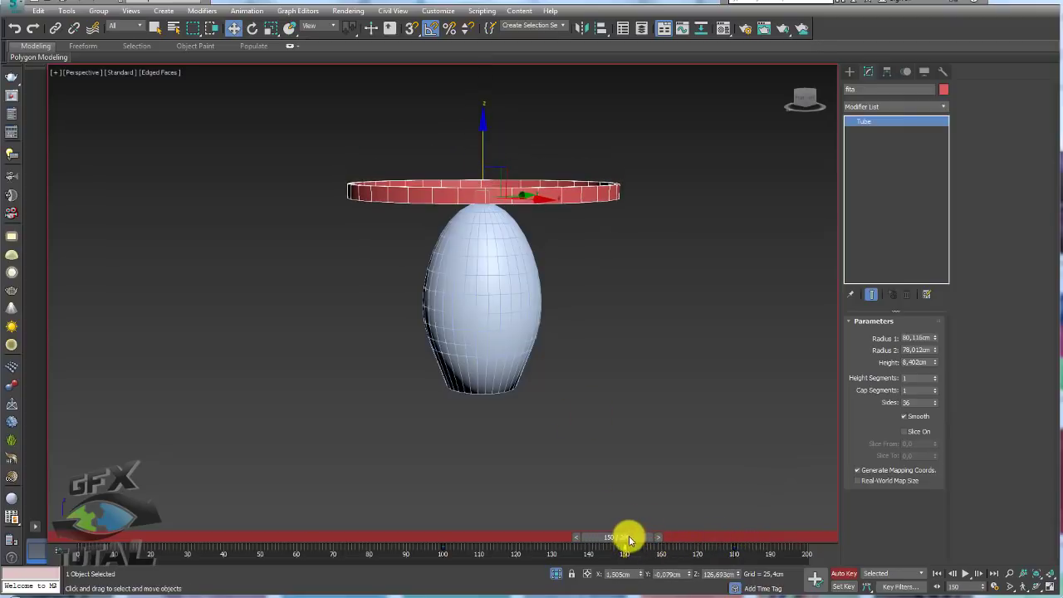
pyautogui.moveTo(629, 540)
pyautogui.mouseDown()
pyautogui.moveTo(640, 543)
pyautogui.moveTo(629, 542)
pyautogui.mouseUp()
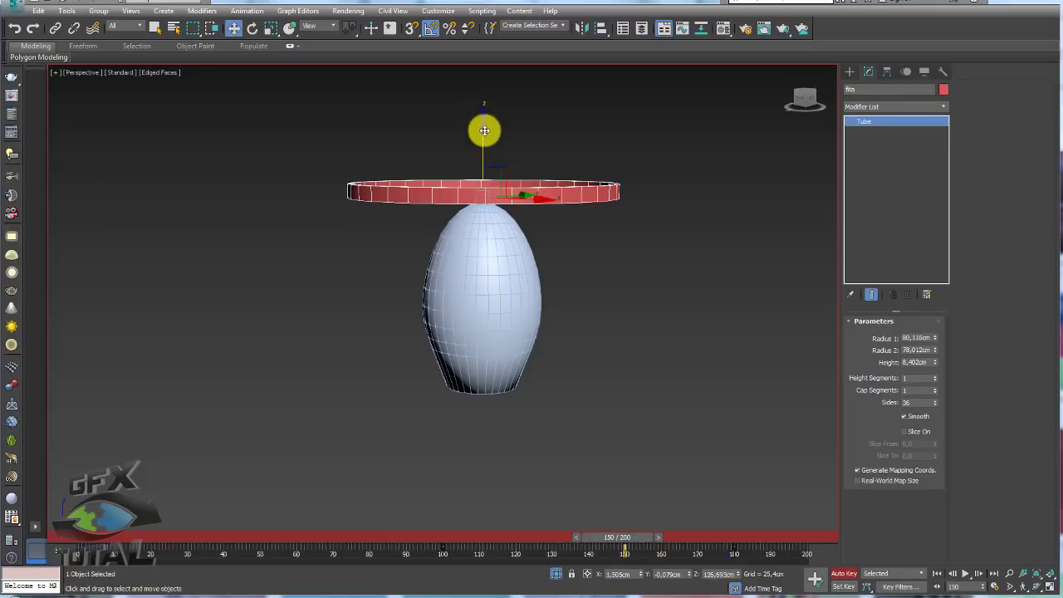
pyautogui.moveTo(484, 130); pyautogui.dragTo(485, 177)
pyautogui.moveTo(623, 539); pyautogui.dragTo(725, 542)
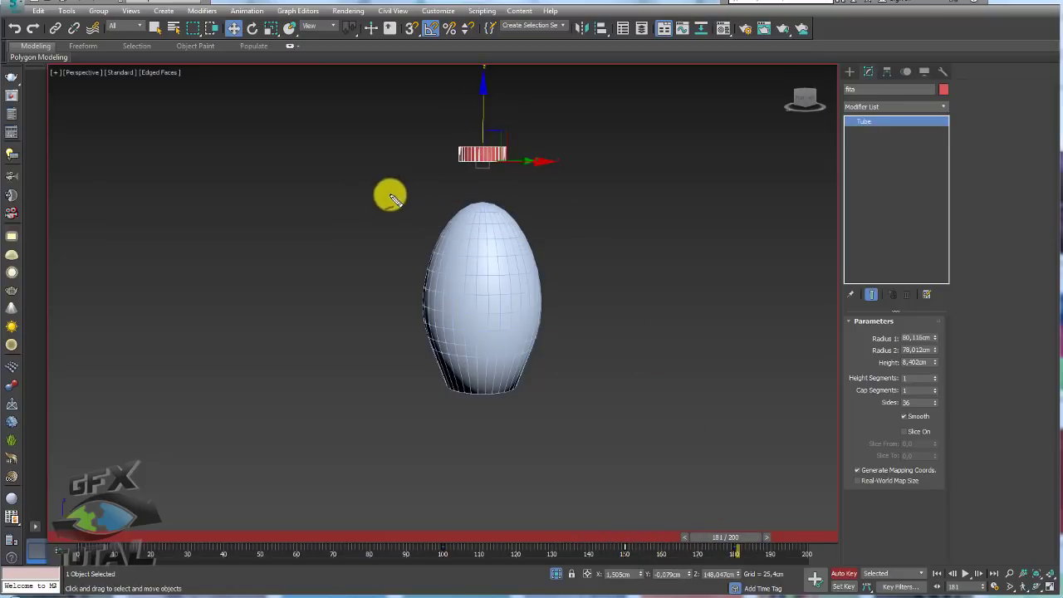
pyautogui.moveTo(372, 206); pyautogui.dragTo(448, 143)
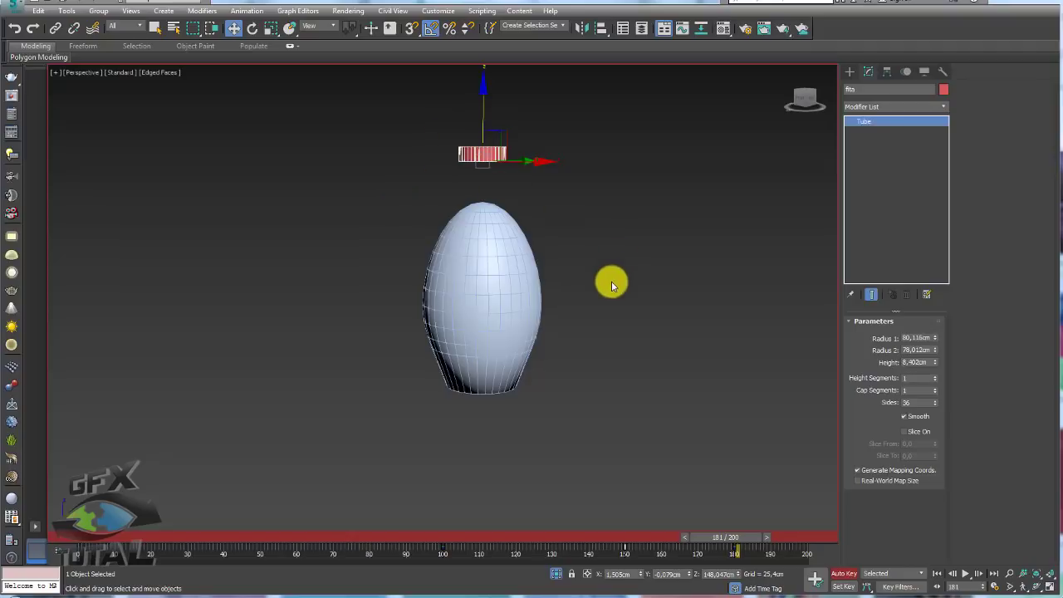
pyautogui.keyDown('alt'); pyautogui.moveTo(612, 283); pyautogui.dragTo(719, 563, button='middle'); pyautogui.keyUp('alt')
pyautogui.moveTo(750, 542); pyautogui.dragTo(748, 542)
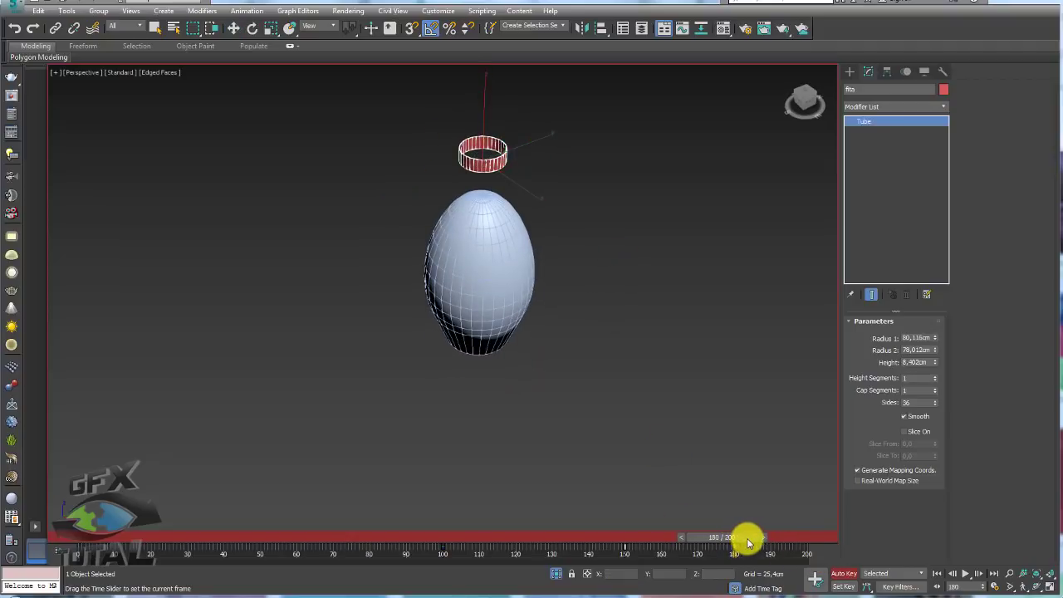
pyautogui.click(841, 573)
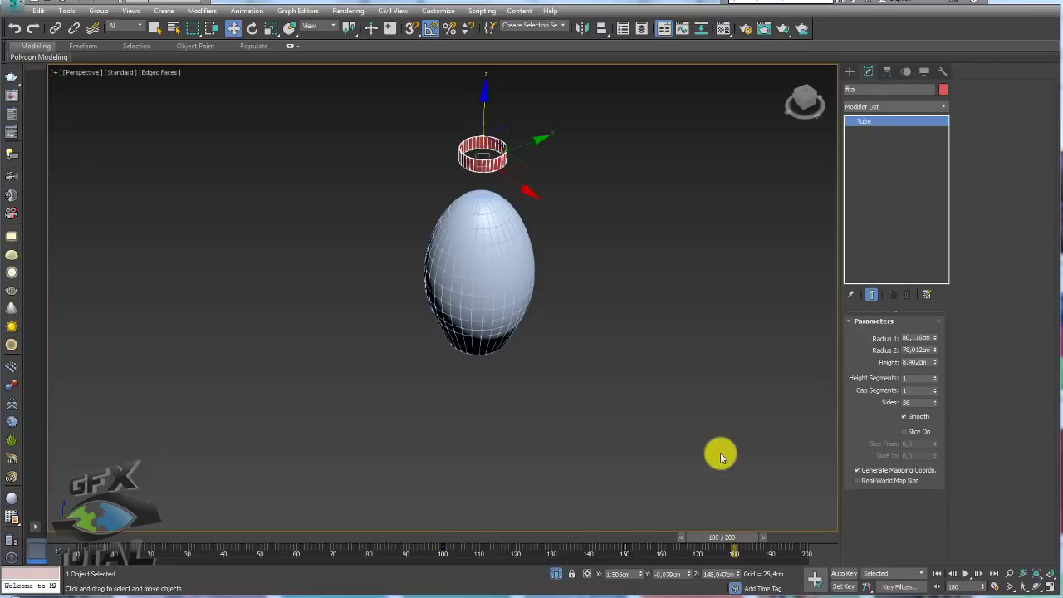
pyautogui.moveTo(723, 534); pyautogui.dragTo(501, 538)
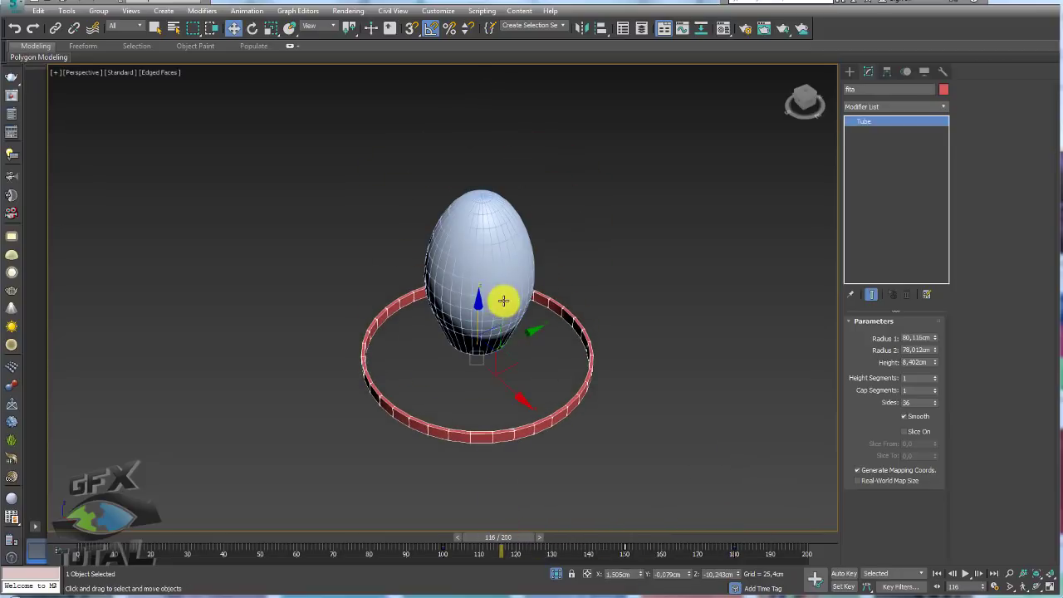
# Step: In the egg's Cloth Object Properties, add fita and set it as a Collision Object
pyautogui.click(503, 305)
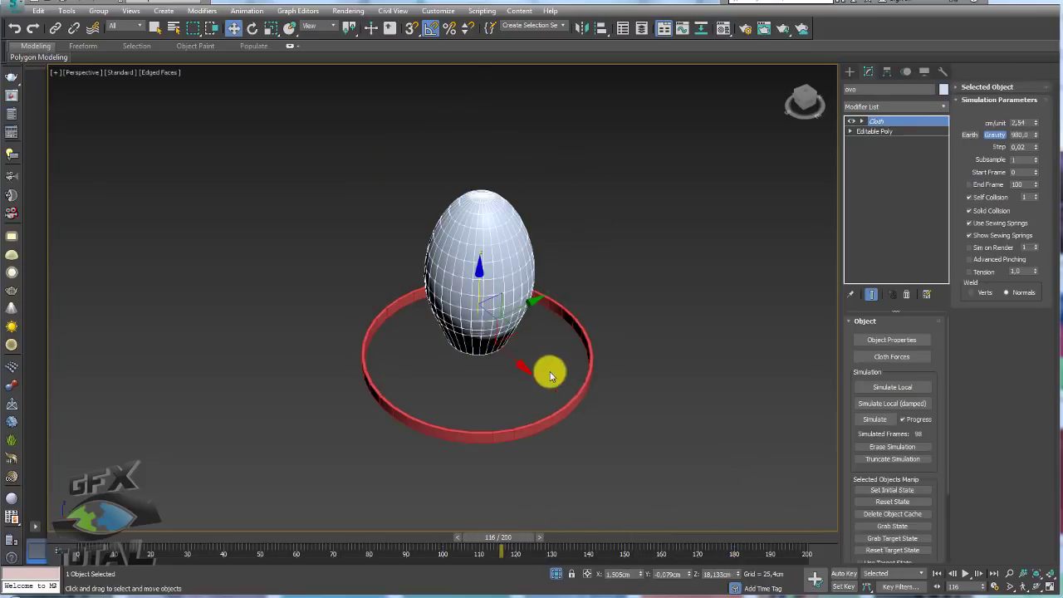
pyautogui.click(893, 341)
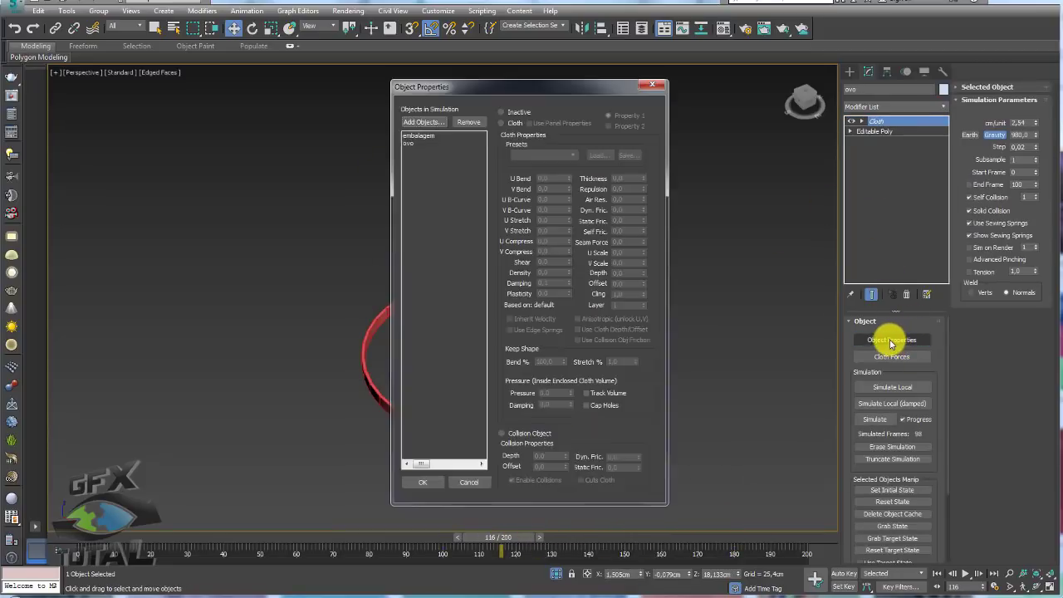
pyautogui.click(421, 135)
pyautogui.click(422, 123)
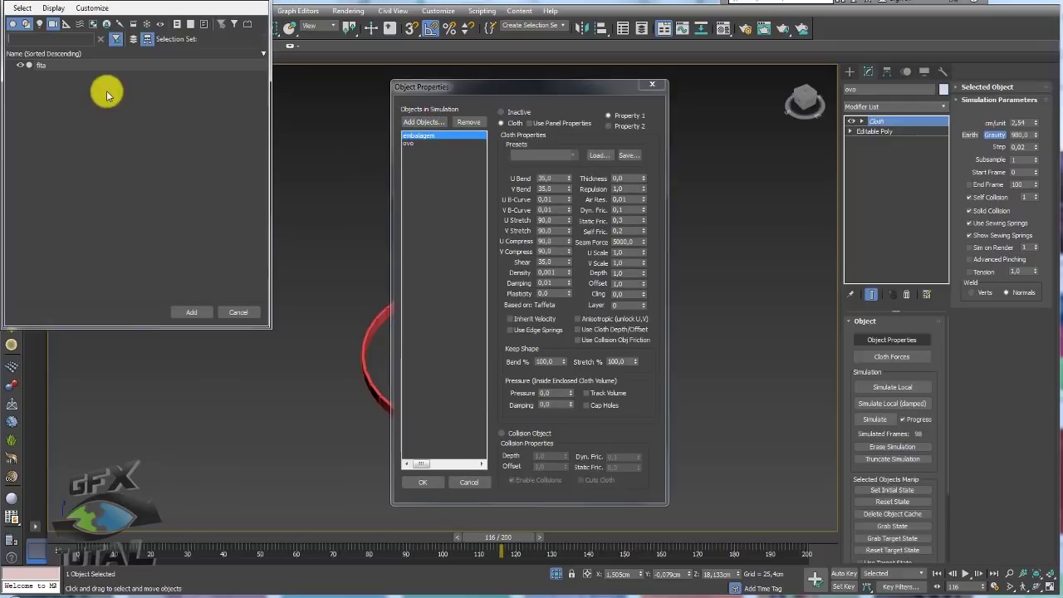
pyautogui.click(43, 67)
pyautogui.click(191, 312)
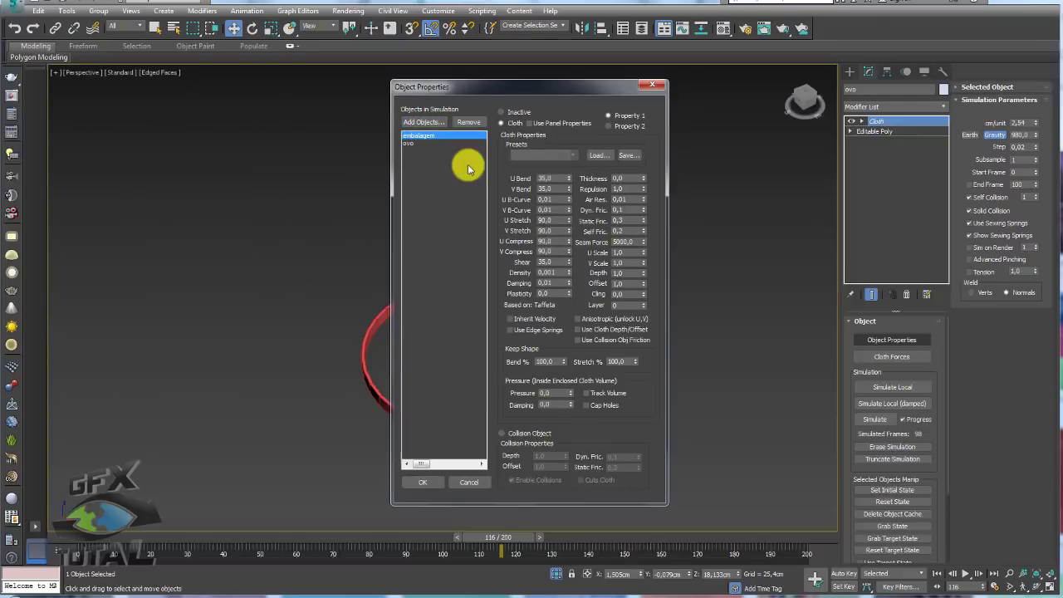
pyautogui.click(438, 143)
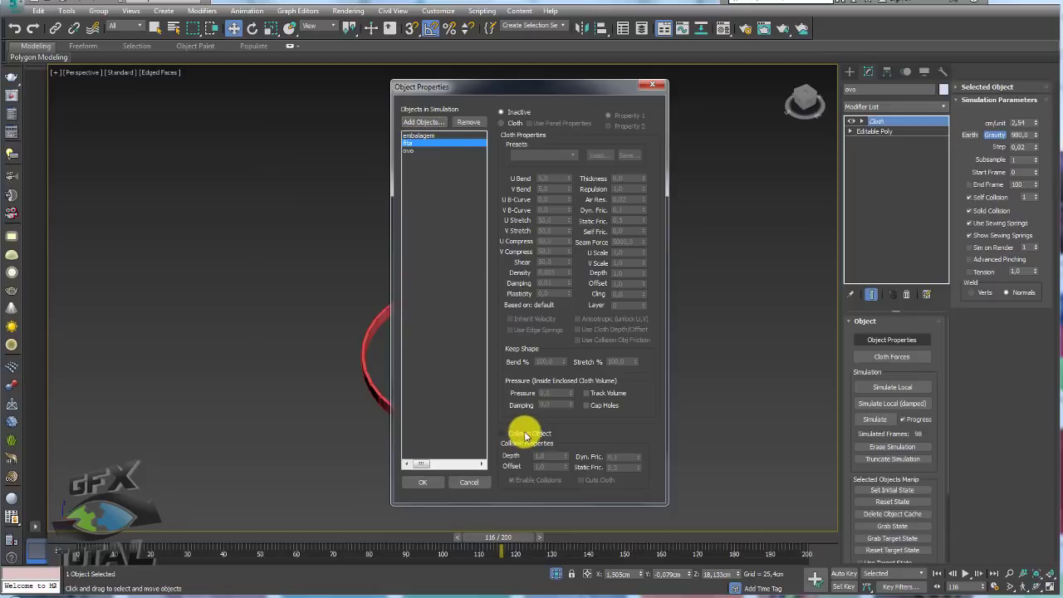
pyautogui.click(510, 433)
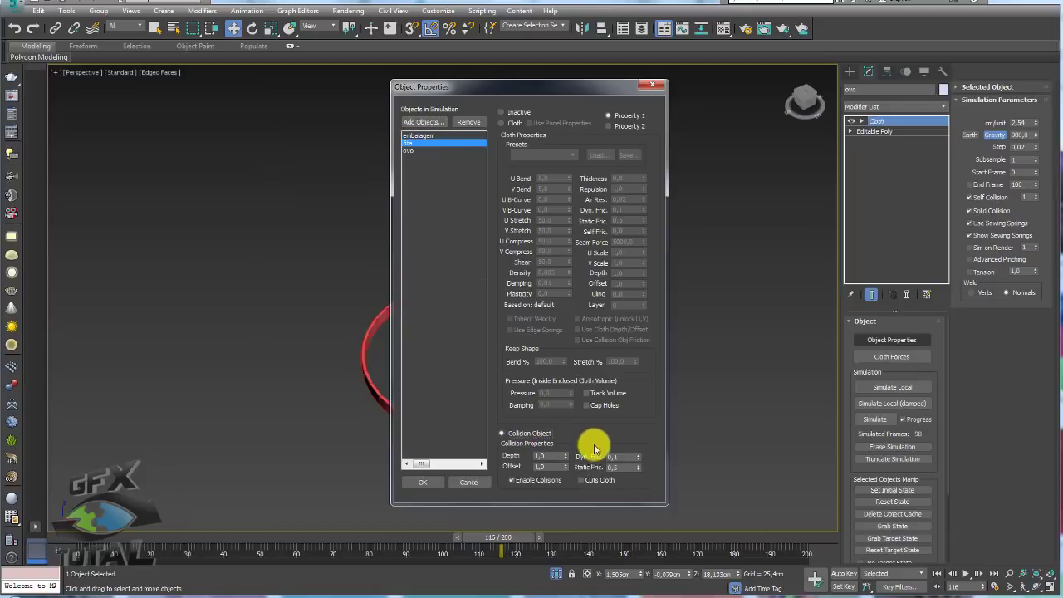
pyautogui.click(419, 486)
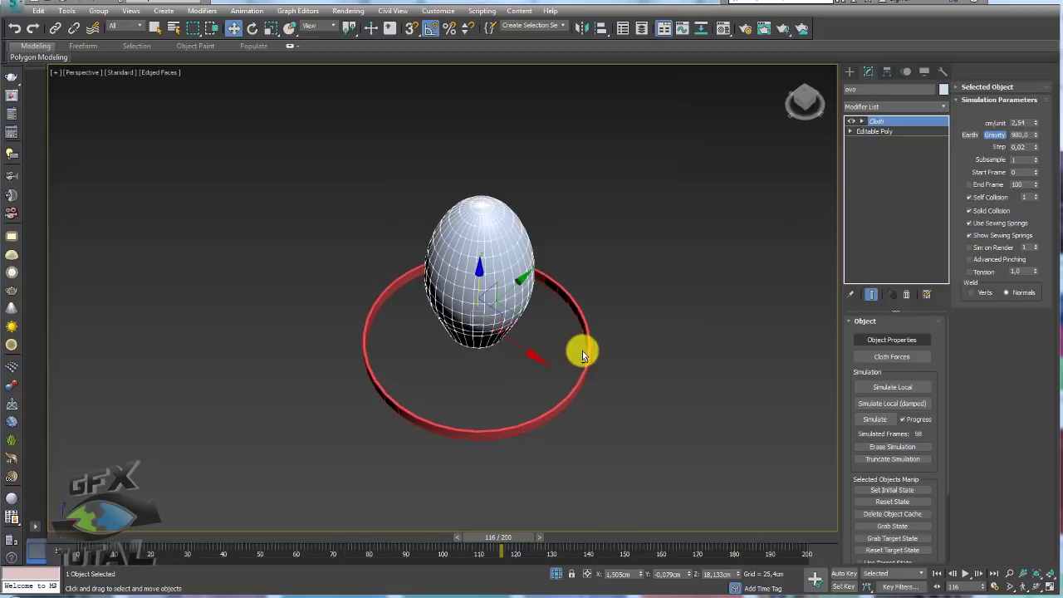
# Step: After previewing the cloth, erase the embalagem plane's cached simulation and run Simulate again
pyautogui.moveTo(500, 538)
pyautogui.mouseDown()
pyautogui.moveTo(597, 540)
pyautogui.moveTo(191, 538)
pyautogui.mouseUp()
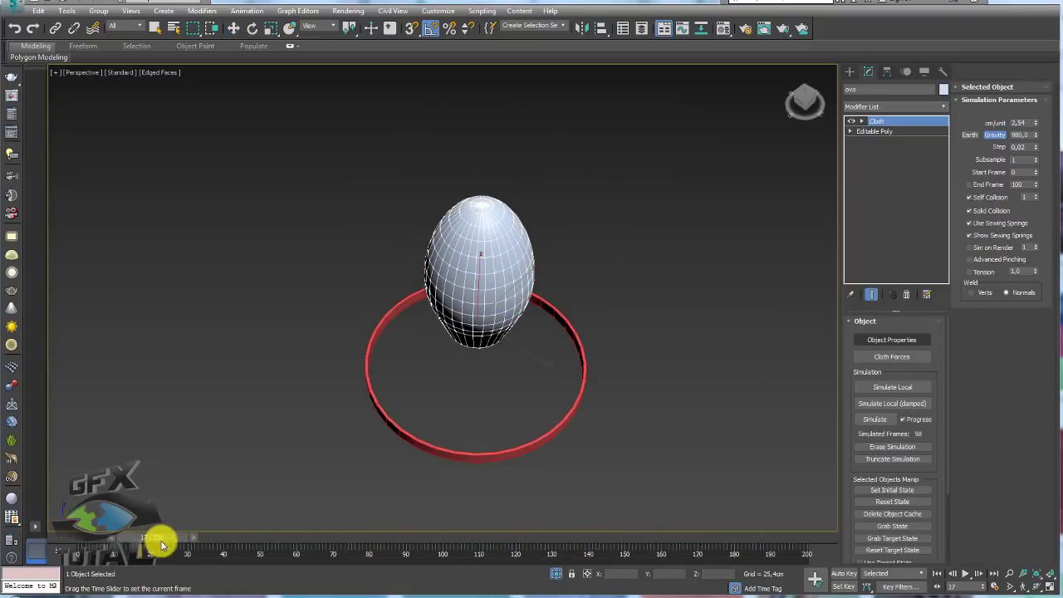
pyautogui.press('w')
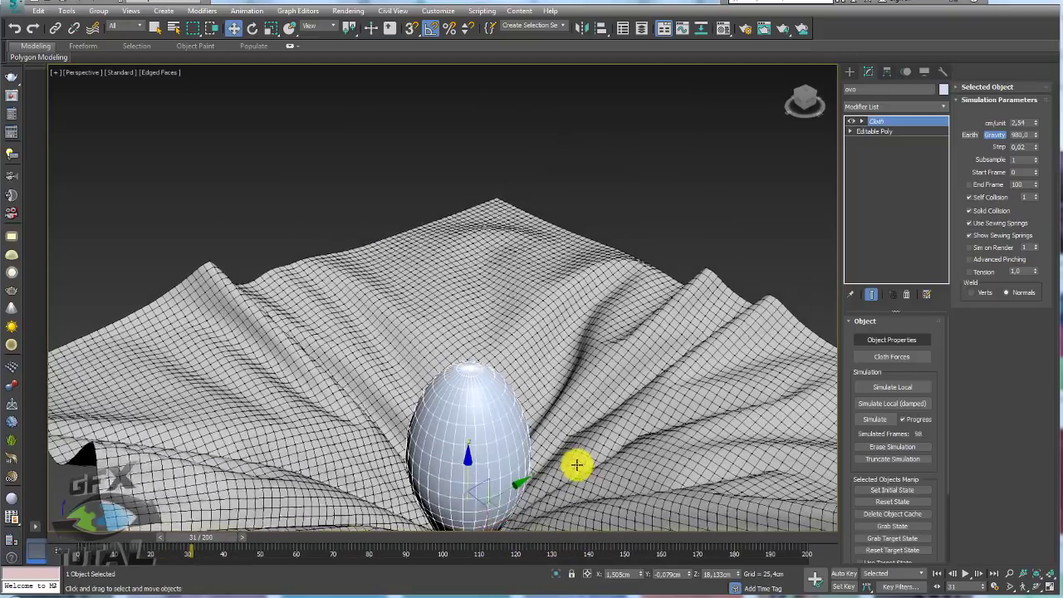
pyautogui.moveTo(570, 463)
pyautogui.keyDown('alt'); pyautogui.mouseDown(button='middle')
pyautogui.moveTo(610, 413)
pyautogui.moveTo(581, 312)
pyautogui.moveTo(476, 472)
pyautogui.mouseUp(button='middle'); pyautogui.keyUp('alt')
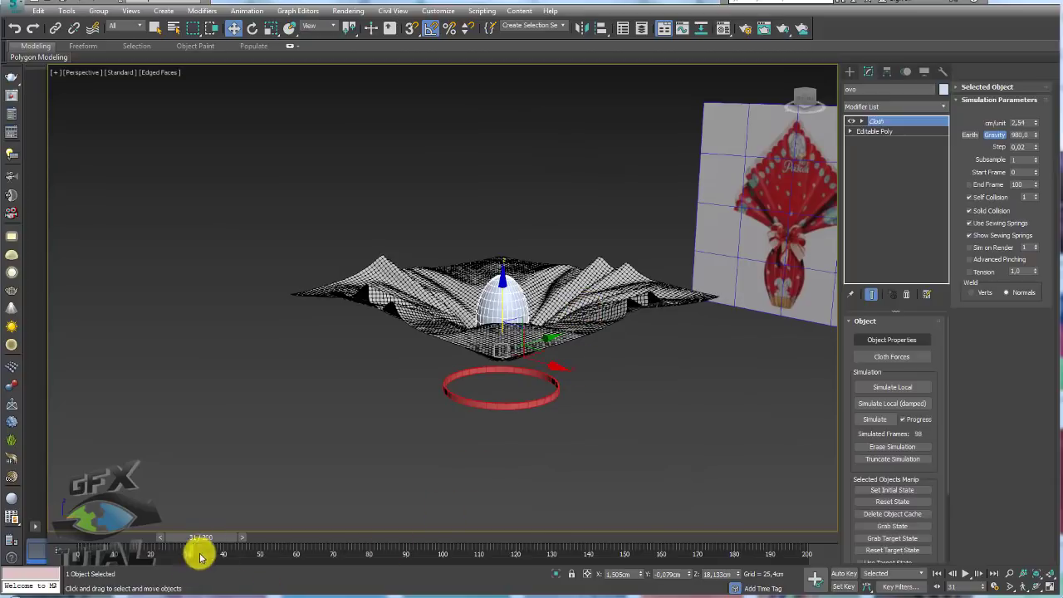
pyautogui.moveTo(201, 556)
pyautogui.mouseDown()
pyautogui.moveTo(539, 539)
pyautogui.moveTo(154, 554)
pyautogui.mouseUp()
pyautogui.keyDown('alt'); pyautogui.moveTo(546, 357); pyautogui.dragTo(617, 352, button='middle'); pyautogui.keyUp('alt')
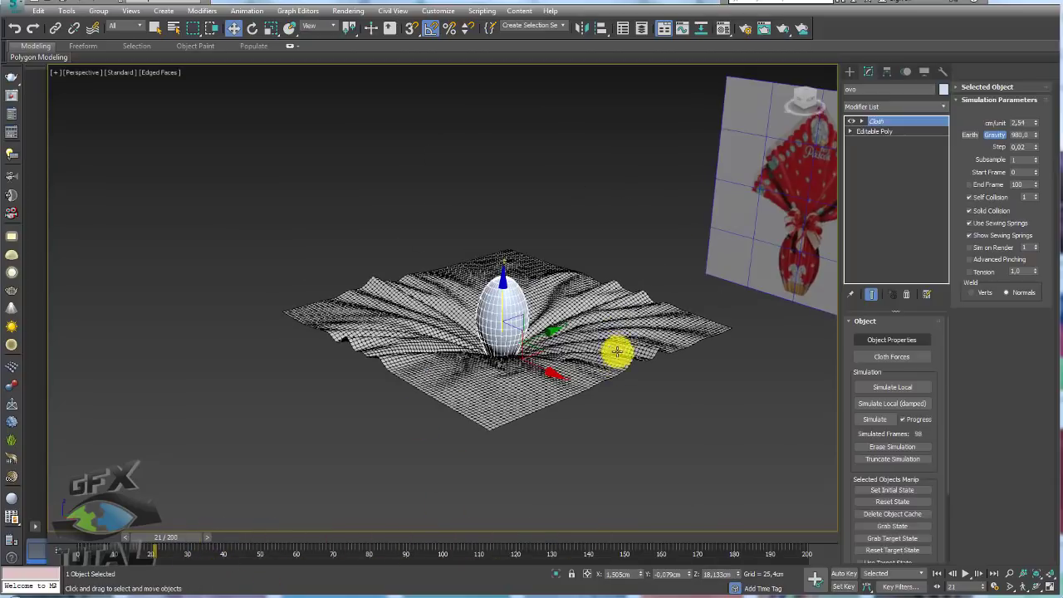
pyautogui.click(618, 351)
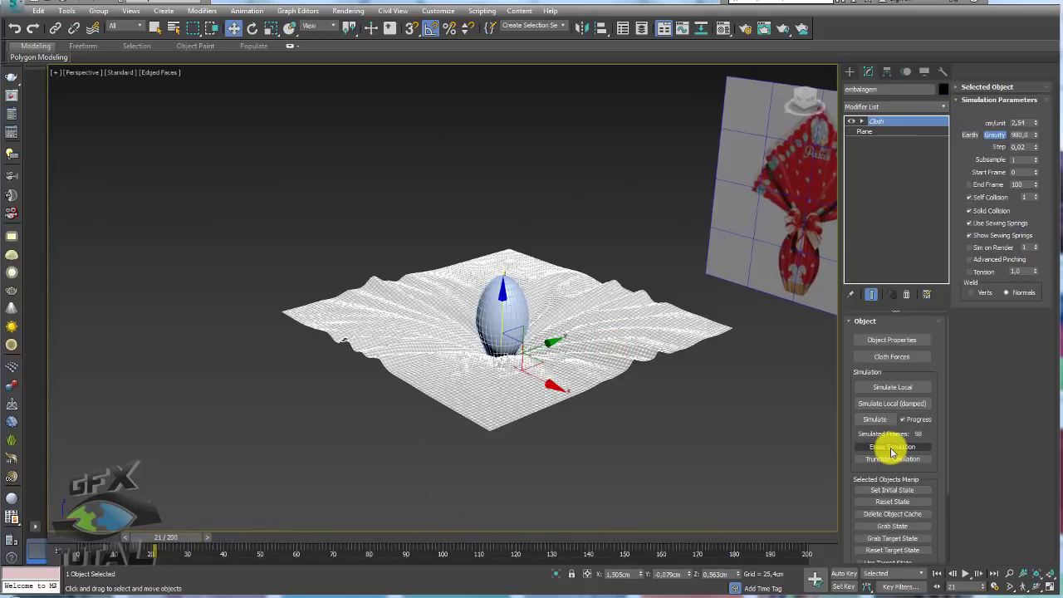
pyautogui.click(892, 449)
pyautogui.moveTo(772, 399)
pyautogui.keyDown('alt'); pyautogui.mouseDown(button='middle')
pyautogui.moveTo(657, 432)
pyautogui.moveTo(648, 304)
pyautogui.moveTo(639, 349)
pyautogui.moveTo(588, 361)
pyautogui.moveTo(632, 366)
pyautogui.mouseUp(button='middle'); pyautogui.keyUp('alt')
pyautogui.click(875, 419)
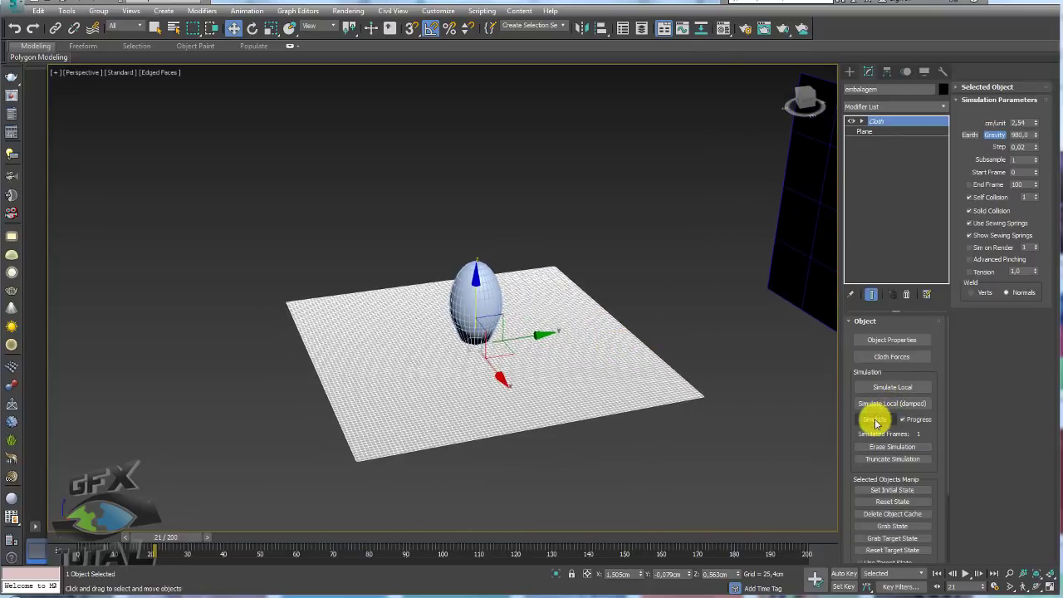
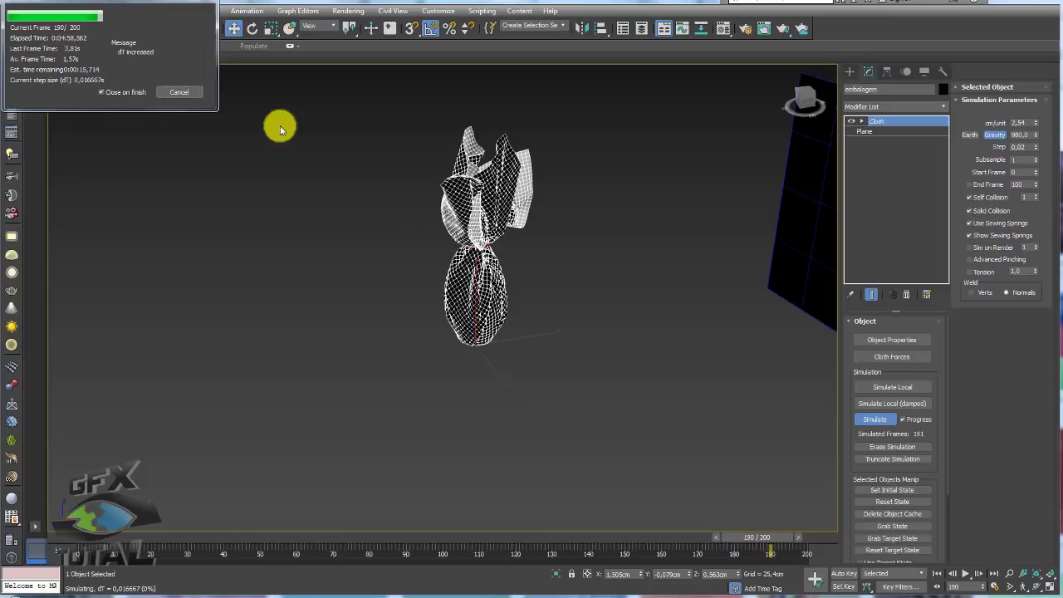
# Step: Stop the cloth simulation at about frame 190 and zoom in on the wrapped egg
pyautogui.click(184, 95)
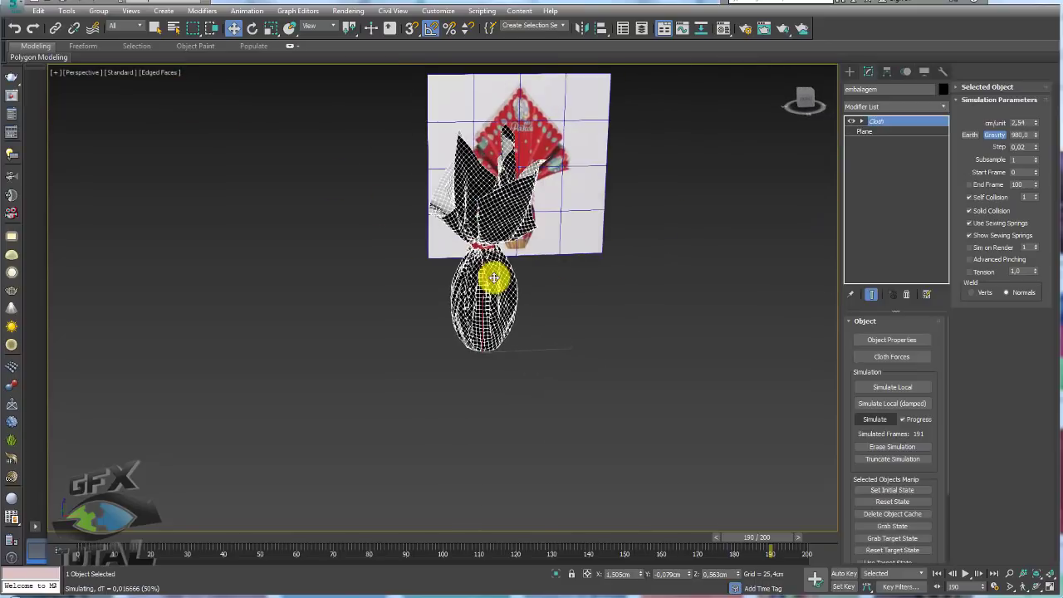
pyautogui.scroll(5, 491, 273)
pyautogui.scroll(3, 494, 308)
pyautogui.moveTo(419, 150)
pyautogui.keyDown('alt'); pyautogui.mouseDown(button='middle')
pyautogui.moveTo(440, 165)
pyautogui.moveTo(360, 202)
pyautogui.moveTo(395, 290)
pyautogui.moveTo(430, 311)
pyautogui.mouseUp(button='middle'); pyautogui.keyUp('alt')
# Step: Inspect the red ribbon tie and the embalagem wrapper in wireframe and shaded-with-edges views
pyautogui.click(445, 153)
pyautogui.scroll(2, 416, 308)
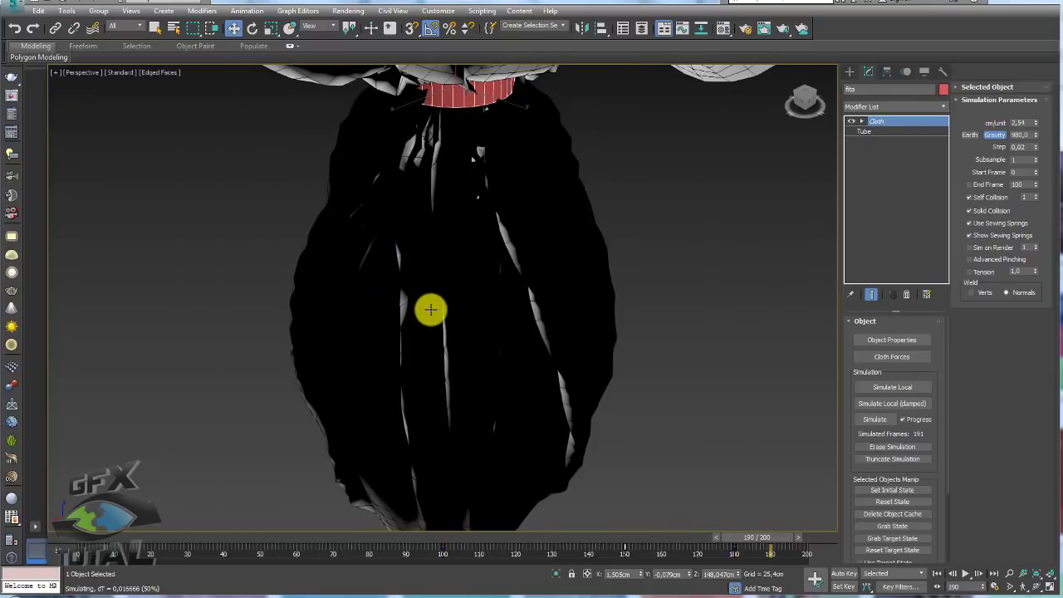
pyautogui.press('F3')
pyautogui.press('F3')
pyautogui.scroll(-2, 475, 249)
pyautogui.click(479, 246)
pyautogui.press('F4')
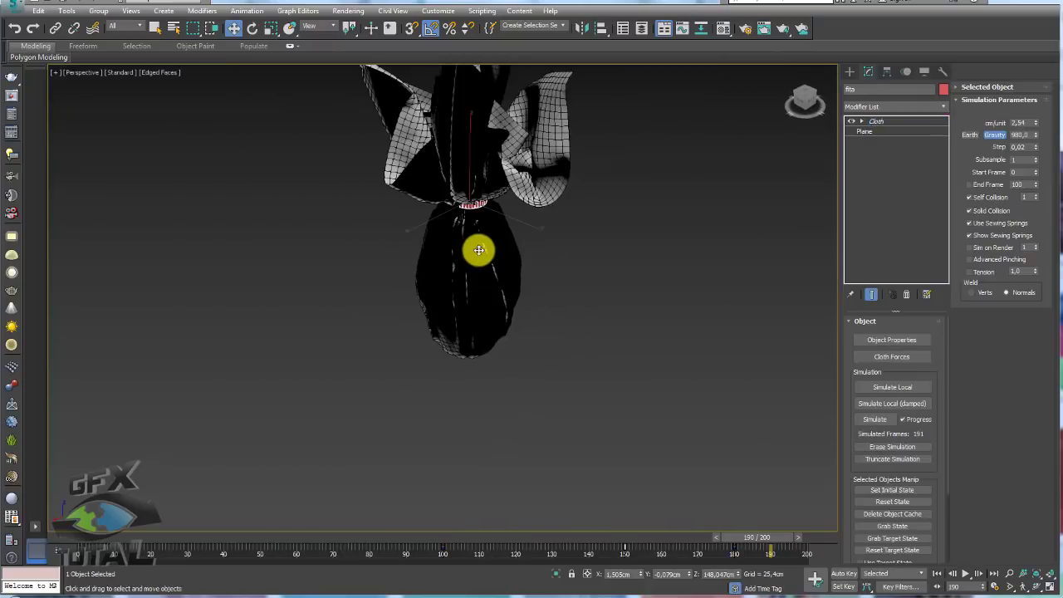
pyautogui.keyDown('alt'); pyautogui.moveTo(490, 248); pyautogui.dragTo(518, 280, button='middle'); pyautogui.keyUp('alt')
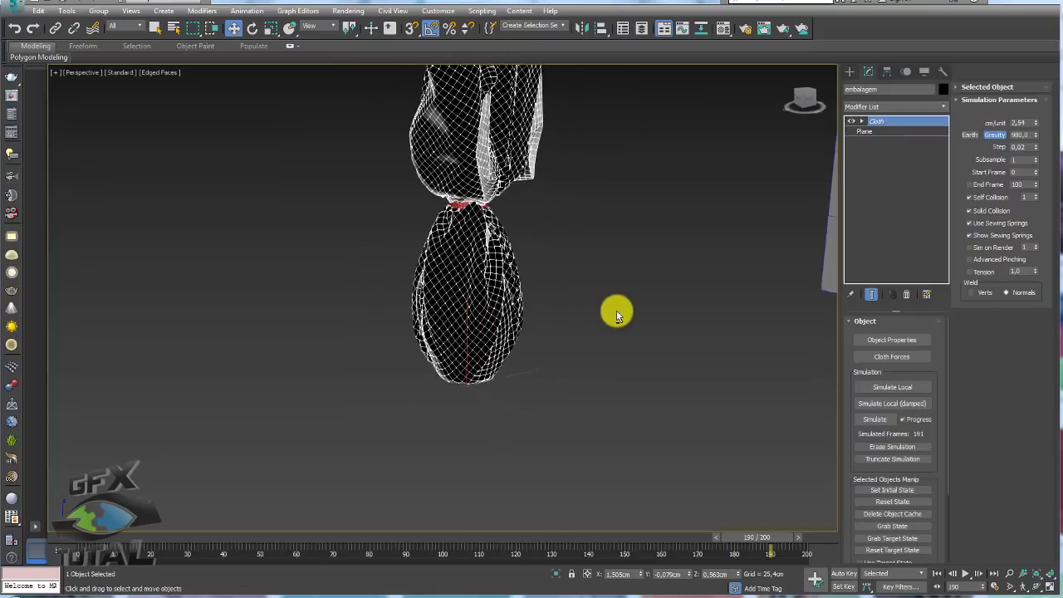
pyautogui.keyDown('alt'); pyautogui.moveTo(612, 308); pyautogui.dragTo(514, 364, button='middle'); pyautogui.keyUp('alt')
pyautogui.click(472, 388)
# Step: Select ovo and run Create Keys from its Cloth rollout, answering the Cloth Warning
pyautogui.click(487, 248)
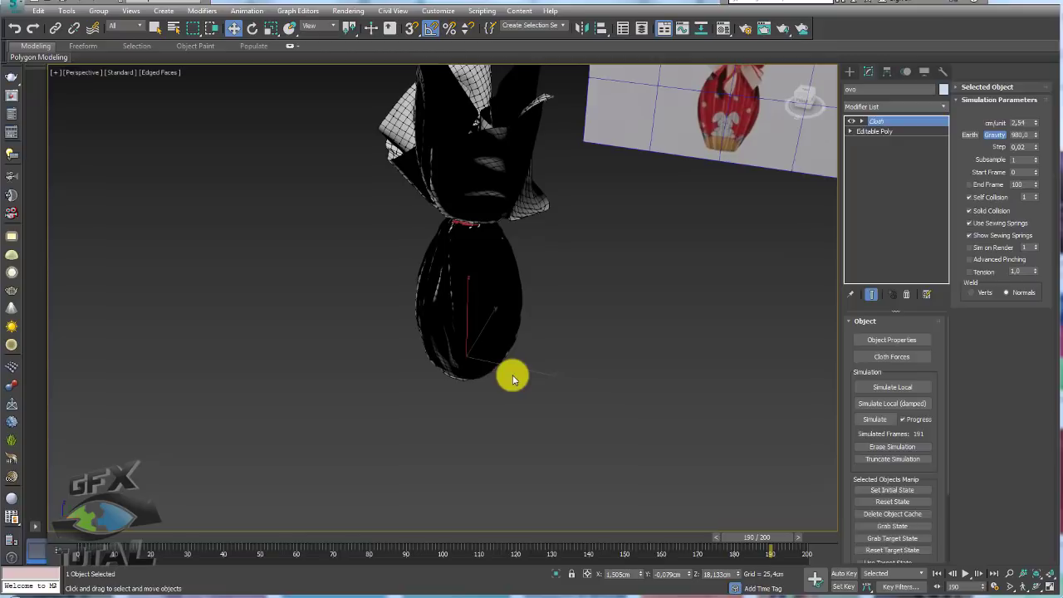
pyautogui.keyDown('alt'); pyautogui.moveTo(505, 311); pyautogui.dragTo(479, 295, button='middle'); pyautogui.keyUp('alt')
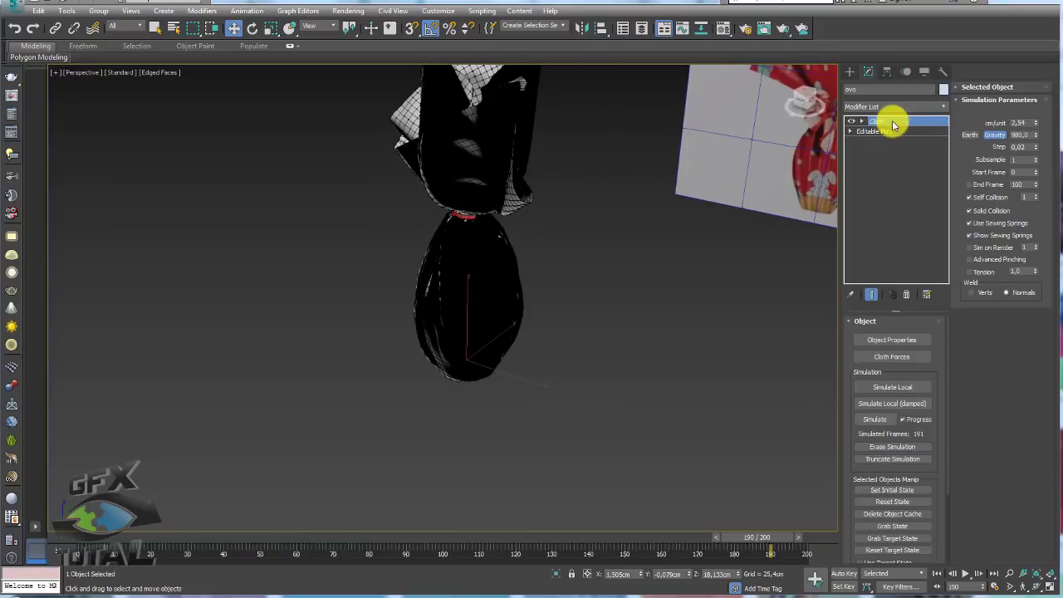
pyautogui.moveTo(548, 317)
pyautogui.keyDown('alt'); pyautogui.mouseDown(button='middle')
pyautogui.moveTo(527, 294)
pyautogui.moveTo(441, 311)
pyautogui.mouseUp(button='middle'); pyautogui.keyUp('alt')
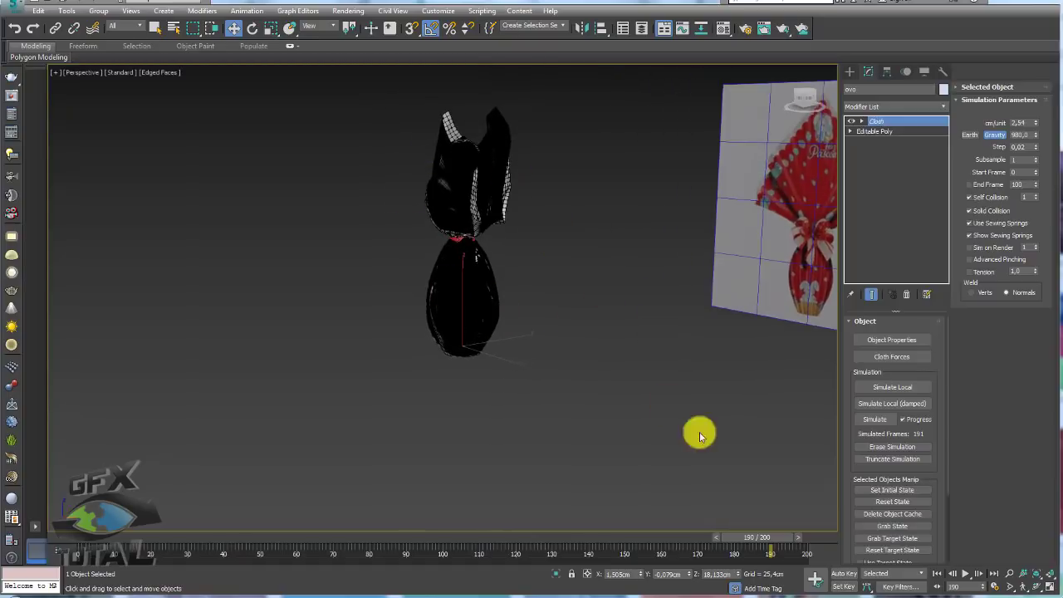
pyautogui.moveTo(937, 458); pyautogui.dragTo(937, 296)
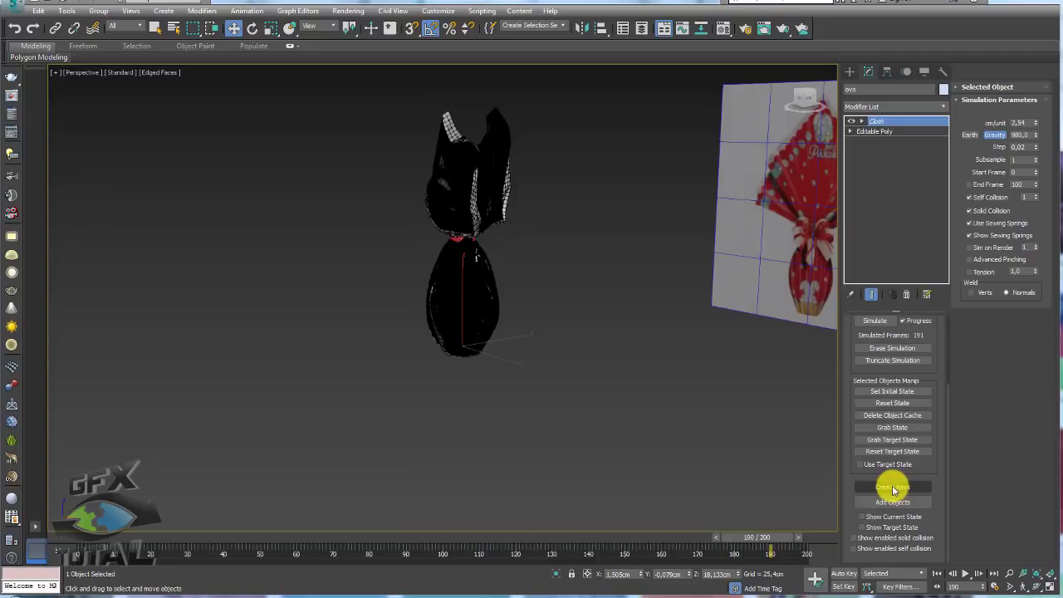
pyautogui.click(893, 489)
pyautogui.moveTo(560, 272); pyautogui.dragTo(612, 176)
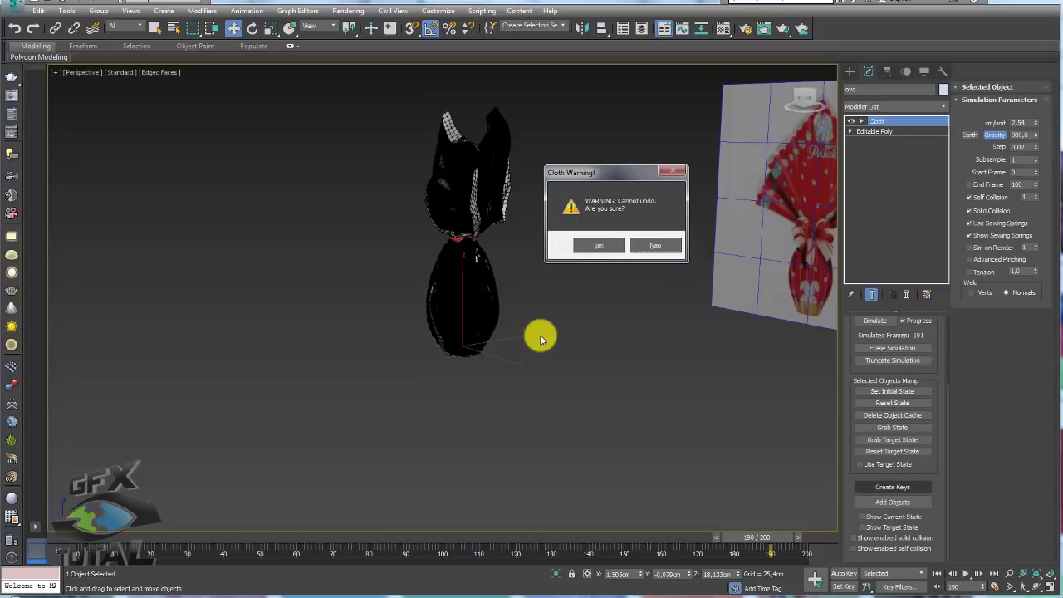
pyautogui.click(597, 245)
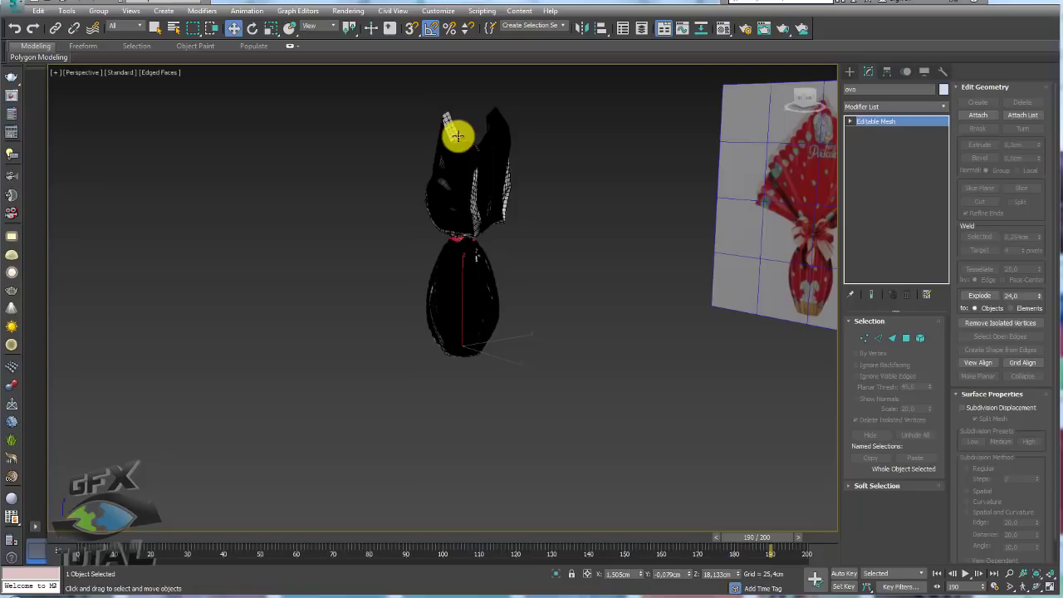
# Step: Finish the bake so the egg becomes an editable mesh, then scrub back to about frame 90
pyautogui.moveTo(505, 96)
pyautogui.mouseDown()
pyautogui.moveTo(427, 155)
pyautogui.moveTo(515, 197)
pyautogui.mouseUp()
pyautogui.press('Escape')
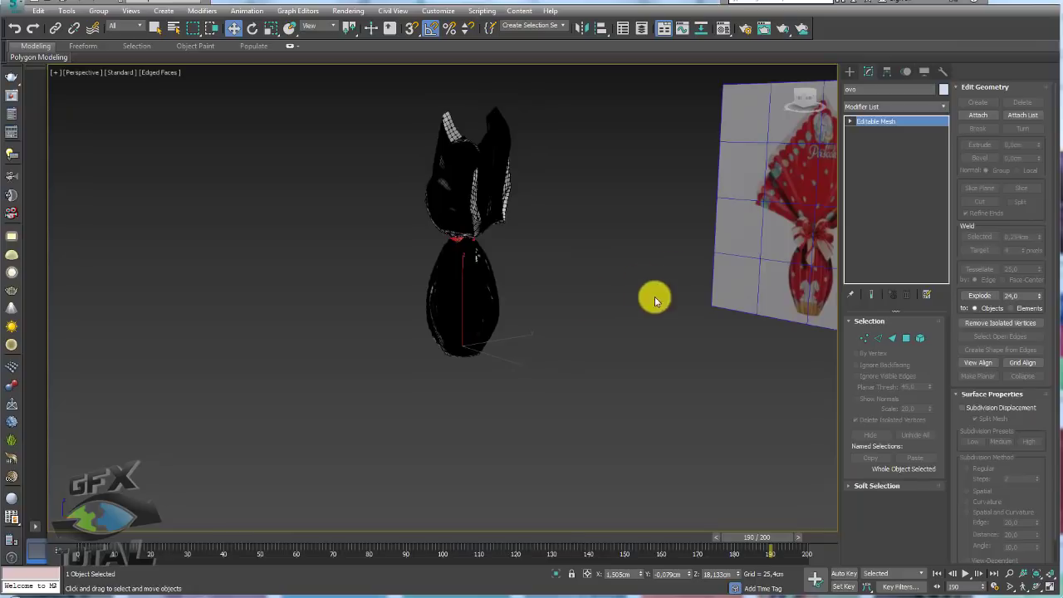
pyautogui.keyDown('alt'); pyautogui.moveTo(540, 278); pyautogui.dragTo(528, 296, button='middle'); pyautogui.keyUp('alt')
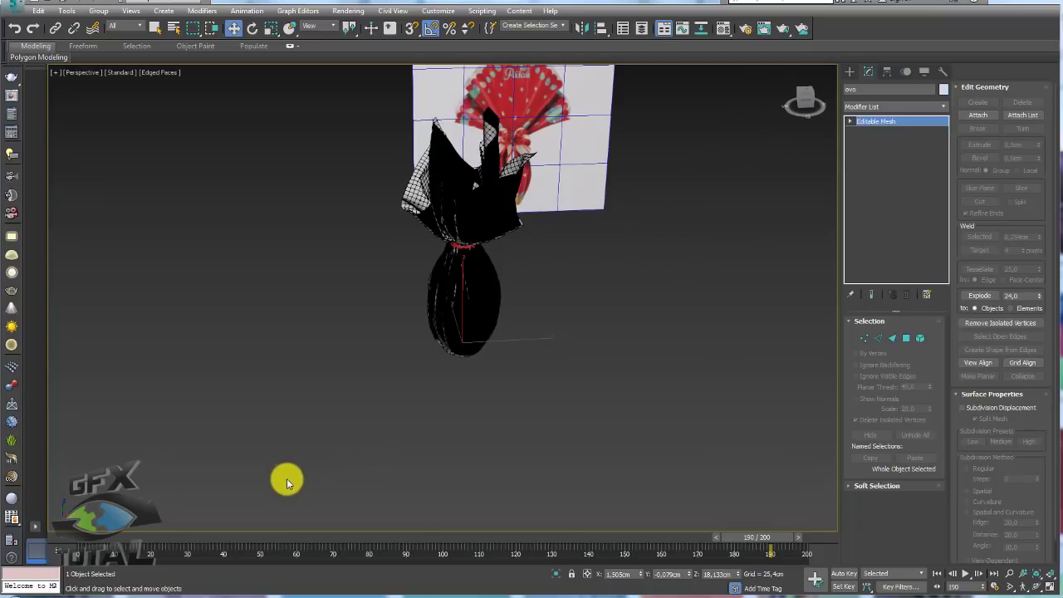
pyautogui.moveTo(152, 538)
pyautogui.mouseDown()
pyautogui.moveTo(810, 546)
pyautogui.moveTo(7, 541)
pyautogui.moveTo(769, 546)
pyautogui.moveTo(720, 538)
pyautogui.mouseUp()
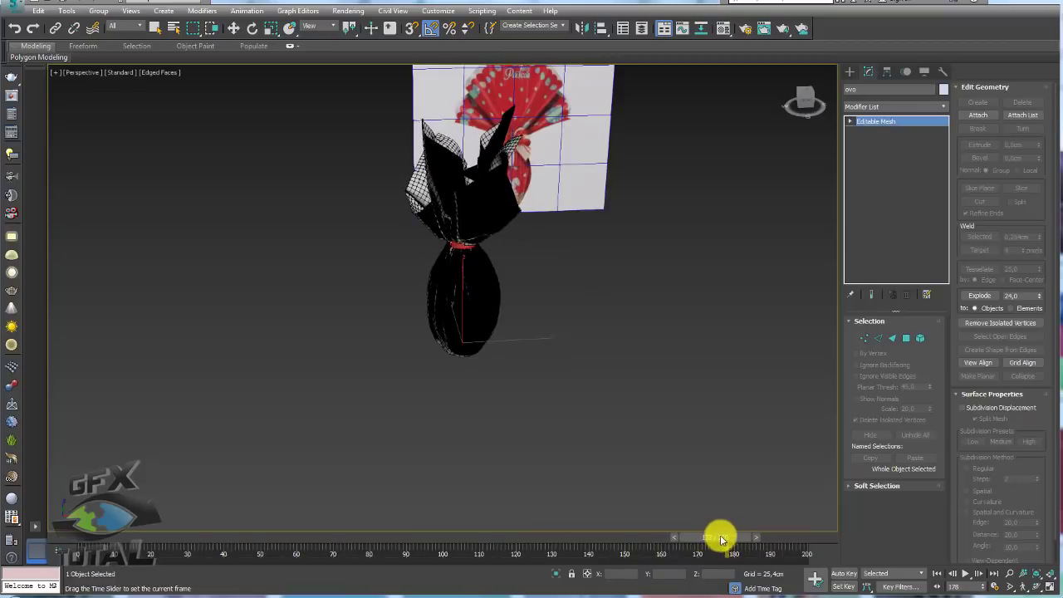
# Step: Scrub the wrapper's cloth animation to settle on frame 178 and select the embalagem wrapper
pyautogui.keyDown('alt'); pyautogui.moveTo(513, 356); pyautogui.dragTo(549, 338, button='middle'); pyautogui.keyUp('alt')
pyautogui.press('w')
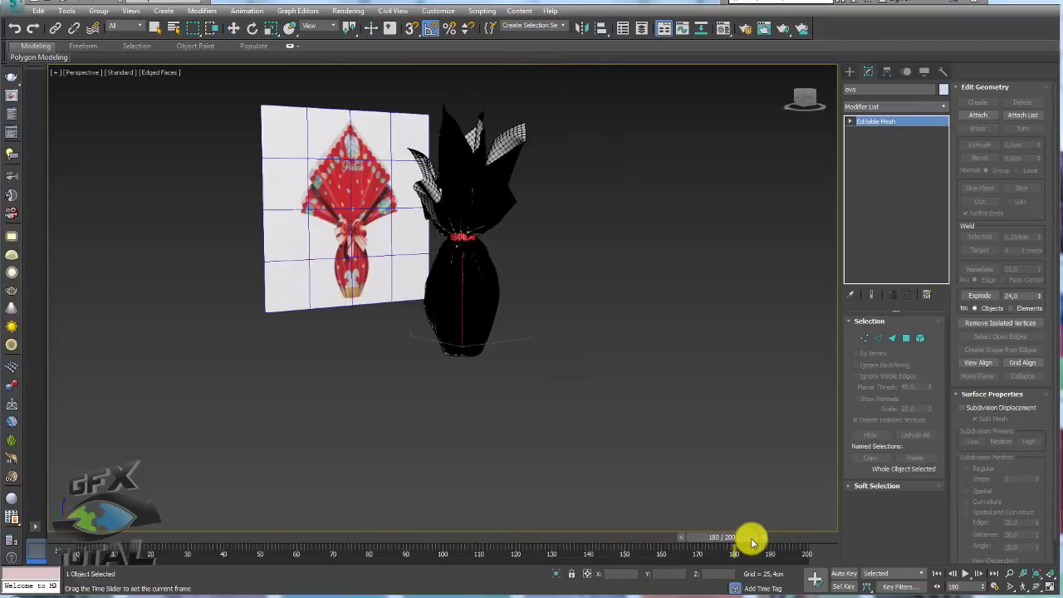
pyautogui.moveTo(750, 546); pyautogui.dragTo(748, 544)
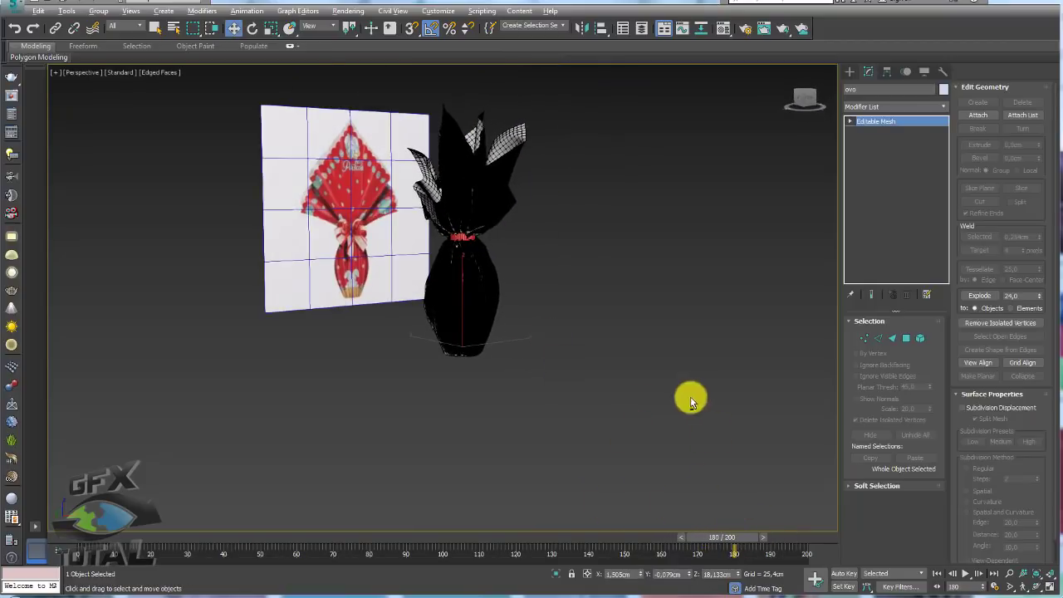
pyautogui.moveTo(688, 396)
pyautogui.keyDown('alt'); pyautogui.mouseDown(button='middle')
pyautogui.moveTo(557, 330)
pyautogui.moveTo(659, 487)
pyautogui.mouseUp(button='middle'); pyautogui.keyUp('alt')
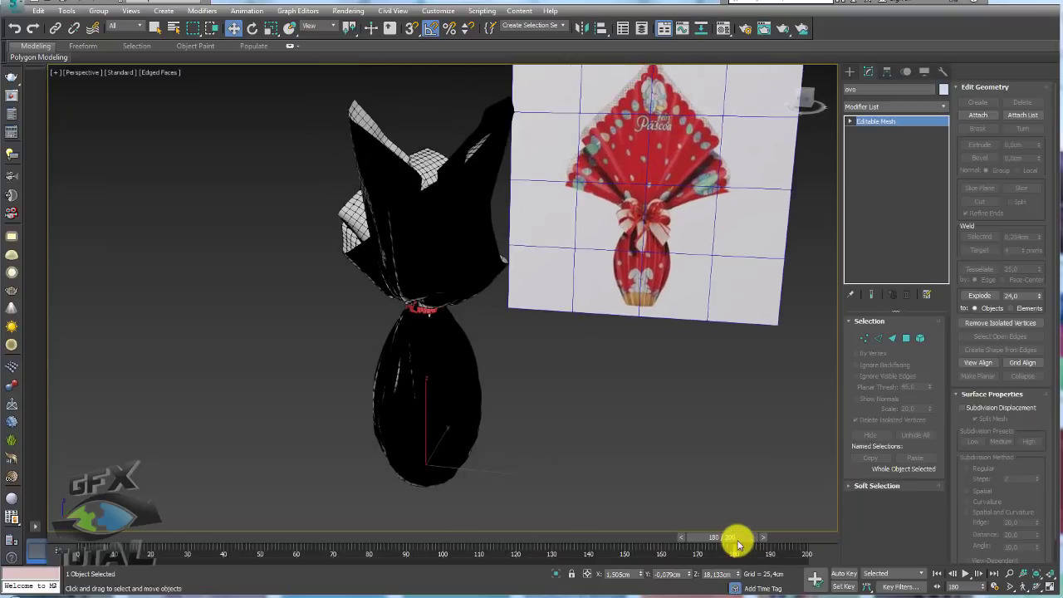
pyautogui.moveTo(741, 541)
pyautogui.mouseDown()
pyautogui.moveTo(672, 542)
pyautogui.moveTo(780, 541)
pyautogui.mouseUp()
pyautogui.press('w')
pyautogui.keyDown('alt'); pyautogui.moveTo(664, 432); pyautogui.dragTo(630, 395, button='middle'); pyautogui.keyUp('alt')
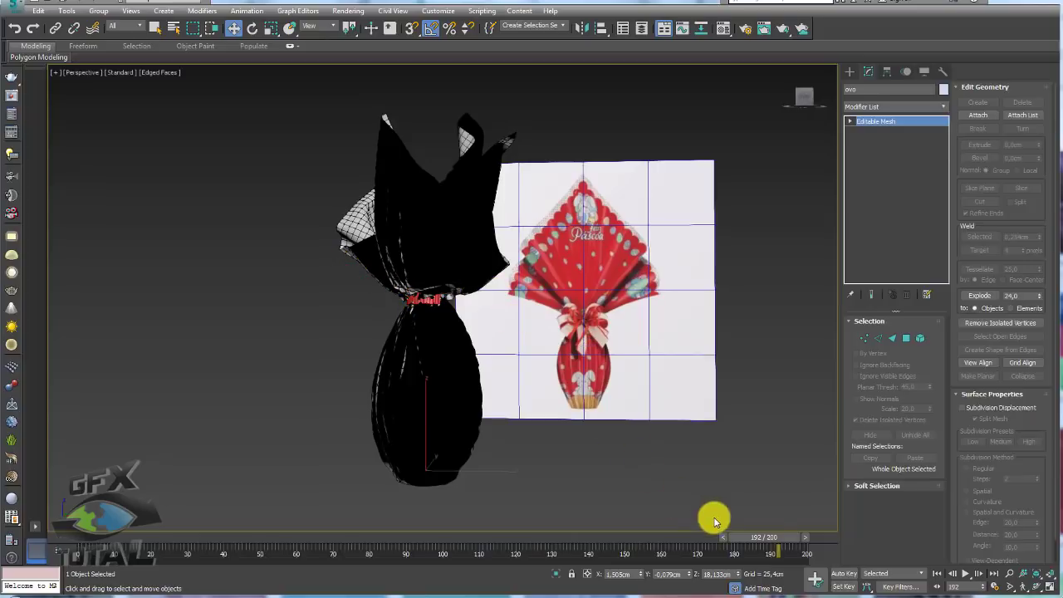
pyautogui.moveTo(764, 537); pyautogui.dragTo(742, 540)
pyautogui.moveTo(728, 541)
pyautogui.mouseDown()
pyautogui.moveTo(703, 537)
pyautogui.moveTo(723, 537)
pyautogui.mouseUp()
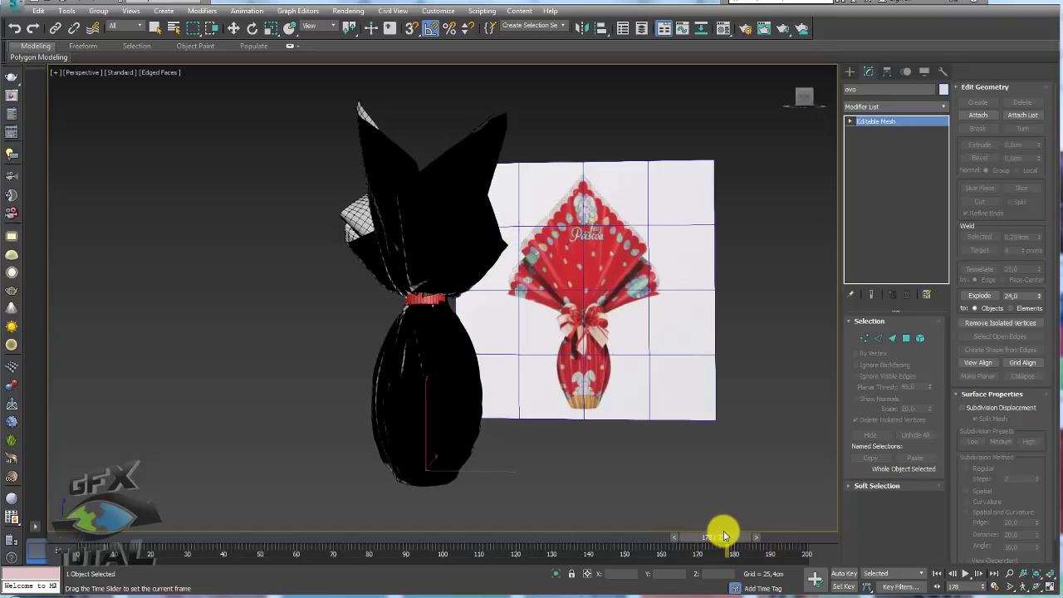
pyautogui.press('w')
pyautogui.moveTo(467, 285)
pyautogui.keyDown('alt'); pyautogui.mouseDown(button='middle')
pyautogui.moveTo(457, 342)
pyautogui.moveTo(487, 387)
pyautogui.moveTo(468, 318)
pyautogui.mouseUp(button='middle'); pyautogui.keyUp('alt')
pyautogui.click(467, 373)
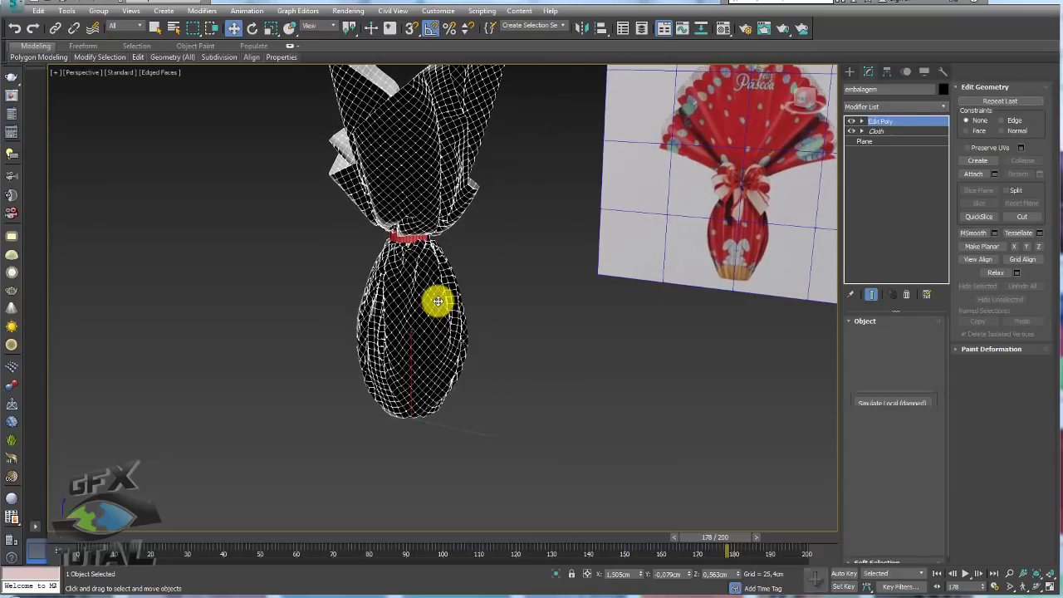
# Step: Collapse the embalagem wrapper's stack into an Editable Poly and reselect it
pyautogui.moveTo(548, 235)
pyautogui.keyDown('alt'); pyautogui.mouseDown(button='middle')
pyautogui.moveTo(543, 278)
pyautogui.moveTo(517, 274)
pyautogui.moveTo(465, 330)
pyautogui.mouseUp(button='middle'); pyautogui.keyUp('alt')
pyautogui.rightClick(407, 325)
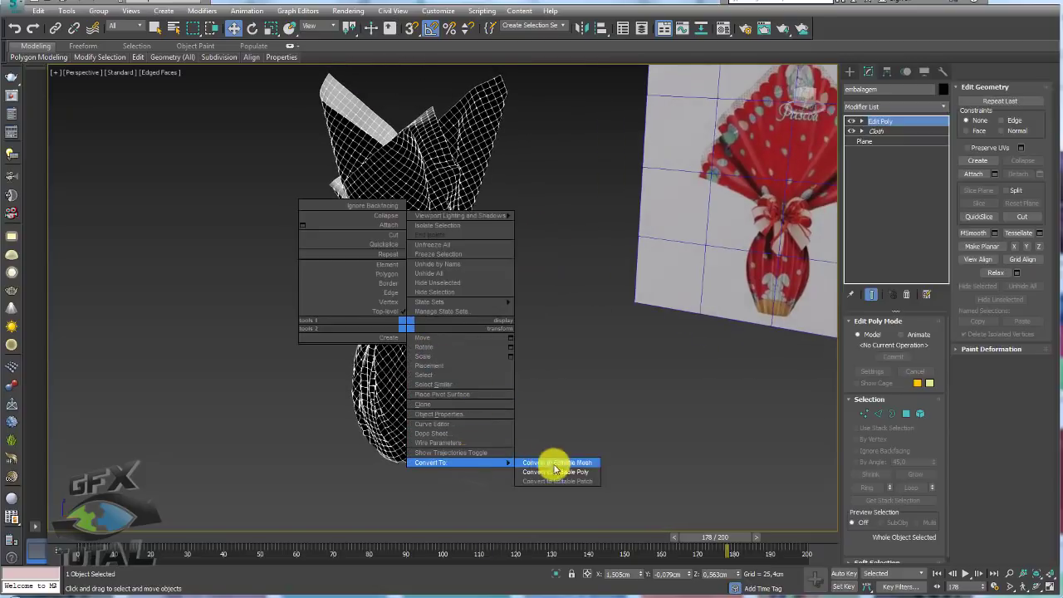
pyautogui.click(557, 469)
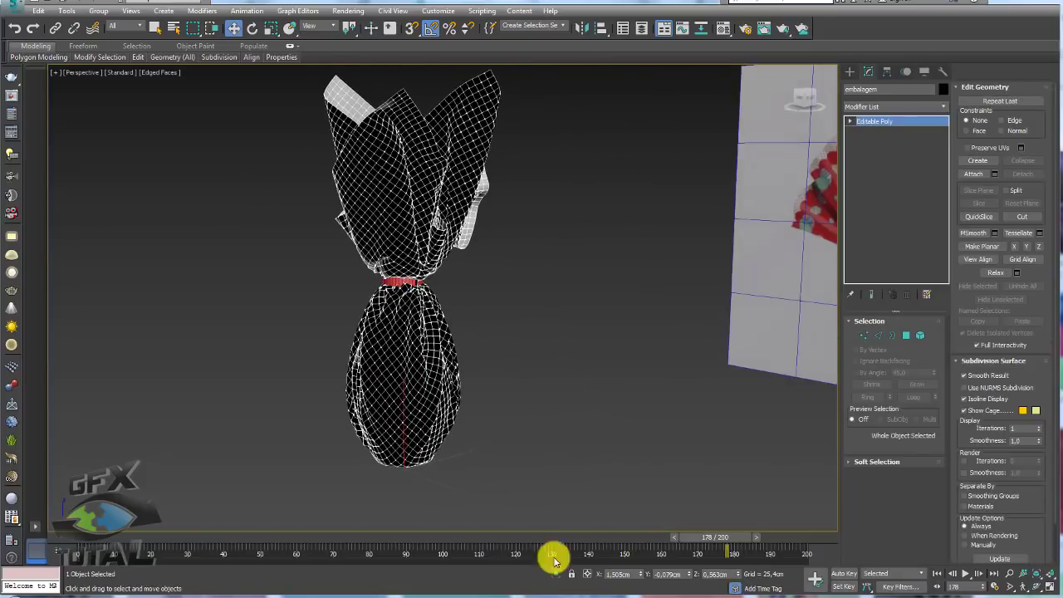
pyautogui.moveTo(746, 538)
pyautogui.mouseDown()
pyautogui.moveTo(703, 538)
pyautogui.moveTo(754, 532)
pyautogui.moveTo(575, 533)
pyautogui.moveTo(643, 546)
pyautogui.mouseUp()
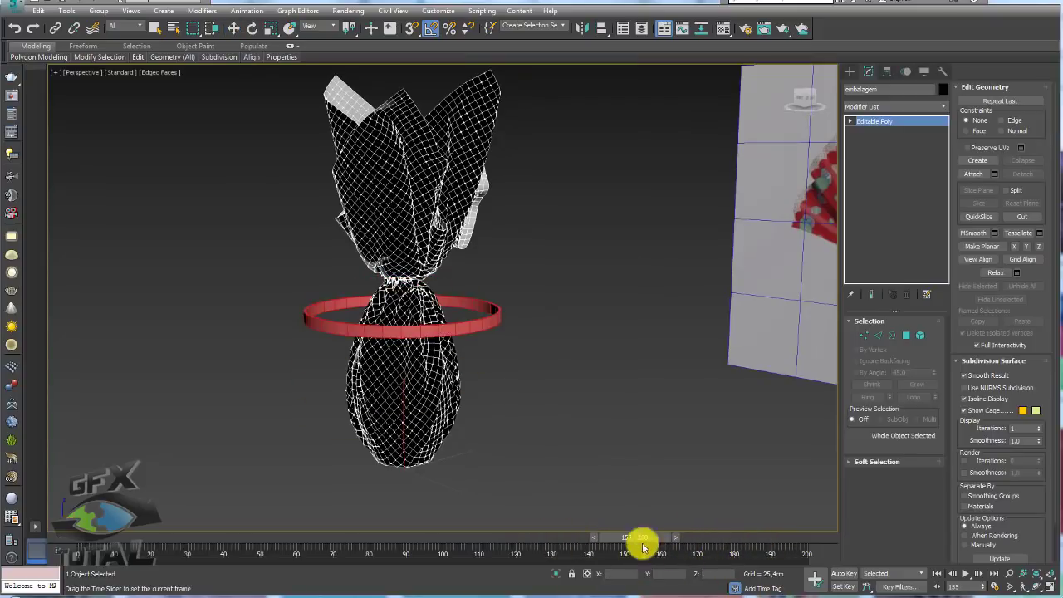
pyautogui.click(477, 325)
pyautogui.click(430, 330)
pyautogui.moveTo(430, 330)
pyautogui.keyDown('alt'); pyautogui.mouseDown(button='middle')
pyautogui.moveTo(586, 372)
pyautogui.moveTo(657, 403)
pyautogui.moveTo(527, 388)
pyautogui.moveTo(546, 441)
pyautogui.moveTo(575, 371)
pyautogui.moveTo(444, 352)
pyautogui.moveTo(507, 328)
pyautogui.moveTo(515, 338)
pyautogui.mouseUp(button='middle'); pyautogui.keyUp('alt')
pyautogui.scroll(5, 574, 372)
# Step: Select the whole wrapper as one element, flip its faces, and return to object level
pyautogui.keyDown('alt'); pyautogui.moveTo(577, 308); pyautogui.dragTo(632, 275, button='middle'); pyautogui.keyUp('alt')
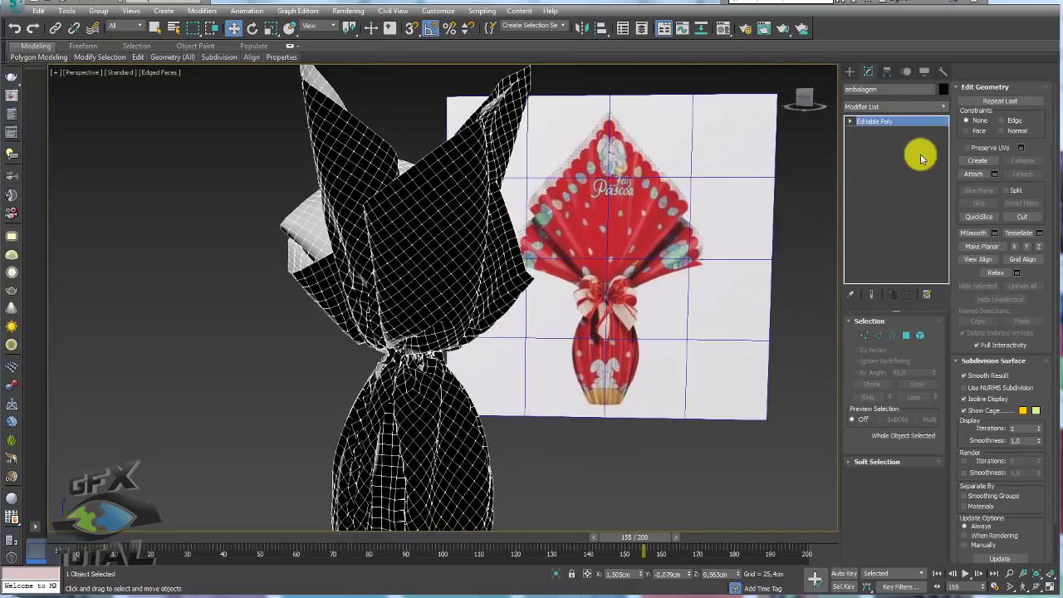
pyautogui.click(921, 334)
pyautogui.click(477, 434)
pyautogui.keyDown('alt'); pyautogui.moveTo(558, 457); pyautogui.dragTo(598, 449, button='middle'); pyautogui.keyUp('alt')
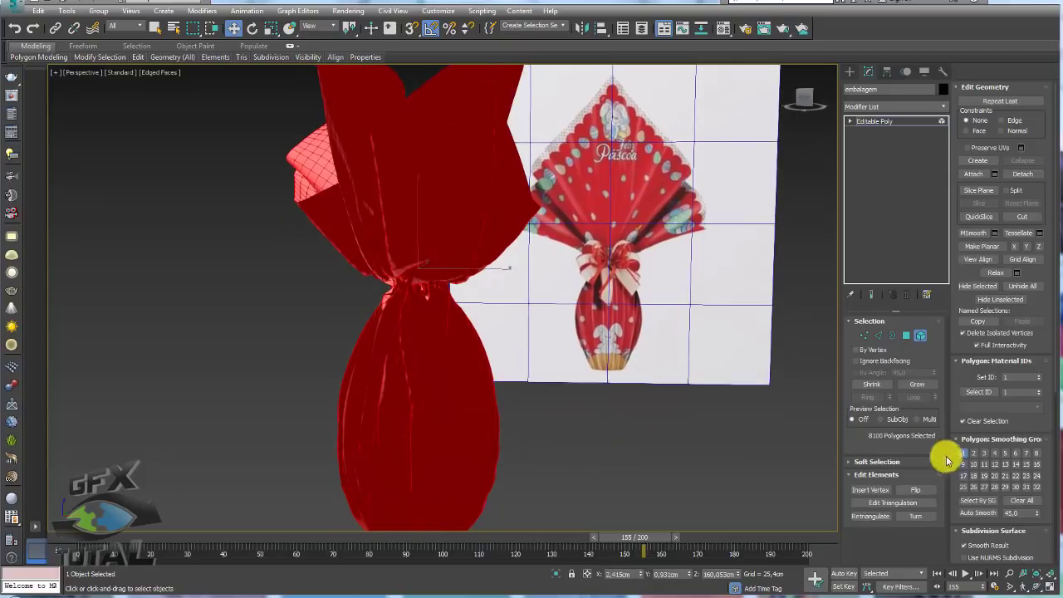
pyautogui.click(916, 490)
pyautogui.keyDown('alt'); pyautogui.moveTo(636, 344); pyautogui.dragTo(826, 196, button='middle'); pyautogui.keyUp('alt')
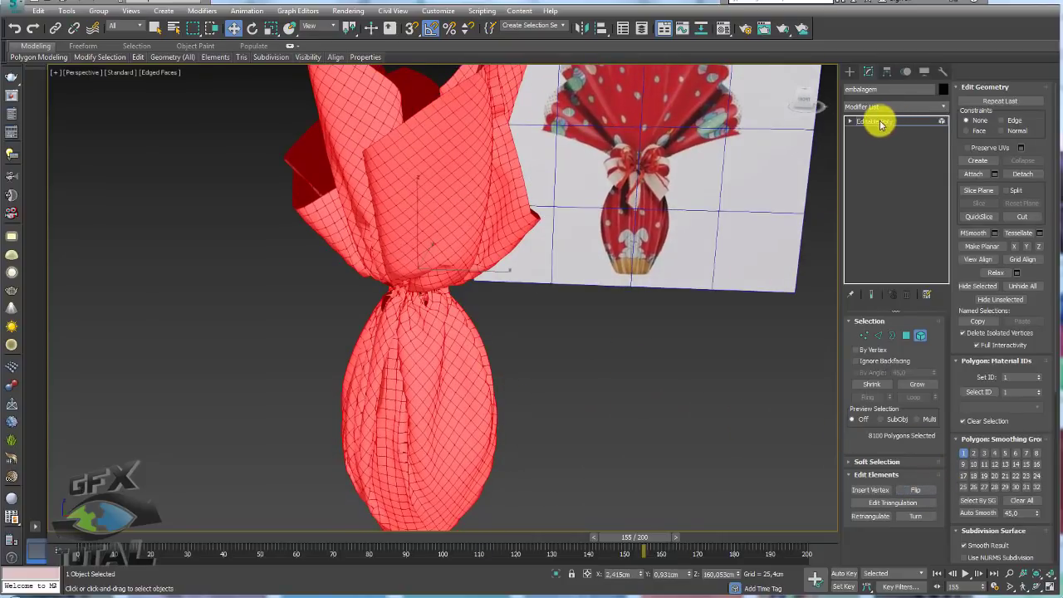
pyautogui.click(874, 121)
pyautogui.keyDown('alt'); pyautogui.moveTo(570, 352); pyautogui.dragTo(391, 290, button='middle'); pyautogui.keyUp('alt')
pyautogui.scroll(5, 498, 275)
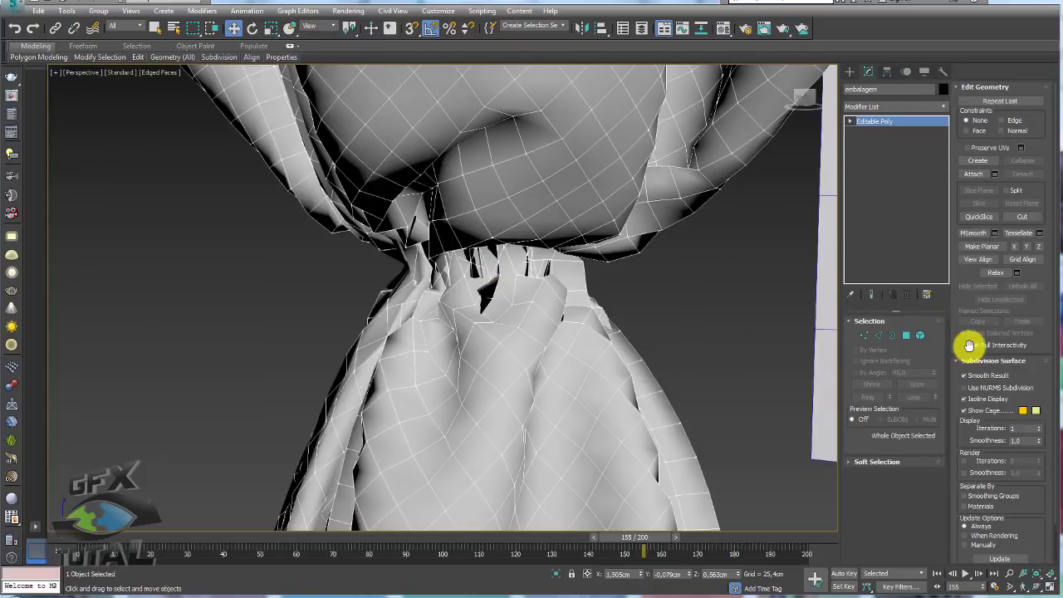
# Step: Select the vertices around the wrapper's tied neck and turn on Soft Selection
pyautogui.click(864, 335)
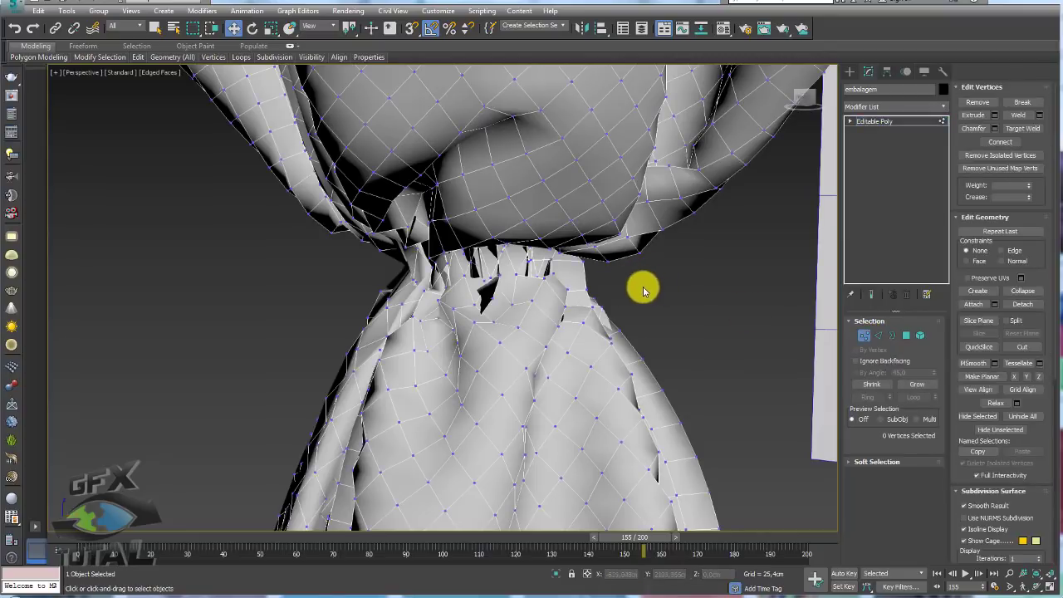
pyautogui.moveTo(373, 249); pyautogui.dragTo(391, 261)
pyautogui.scroll(-5, 392, 261)
pyautogui.keyDown('alt'); pyautogui.moveTo(475, 285); pyautogui.dragTo(555, 301, button='middle'); pyautogui.keyUp('alt')
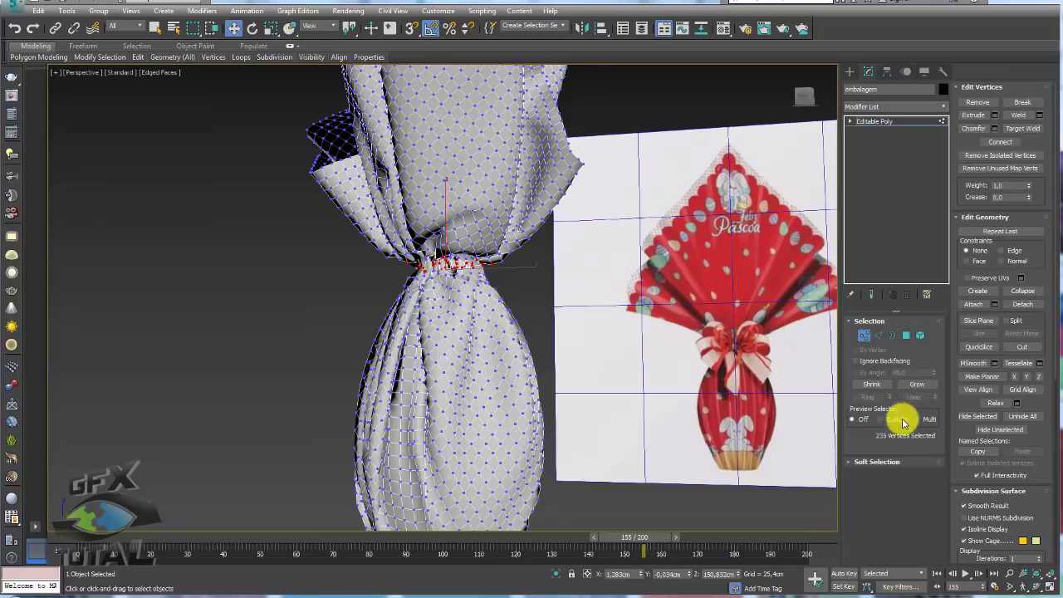
pyautogui.moveTo(868, 462); pyautogui.dragTo(989, 158)
pyautogui.click(963, 101)
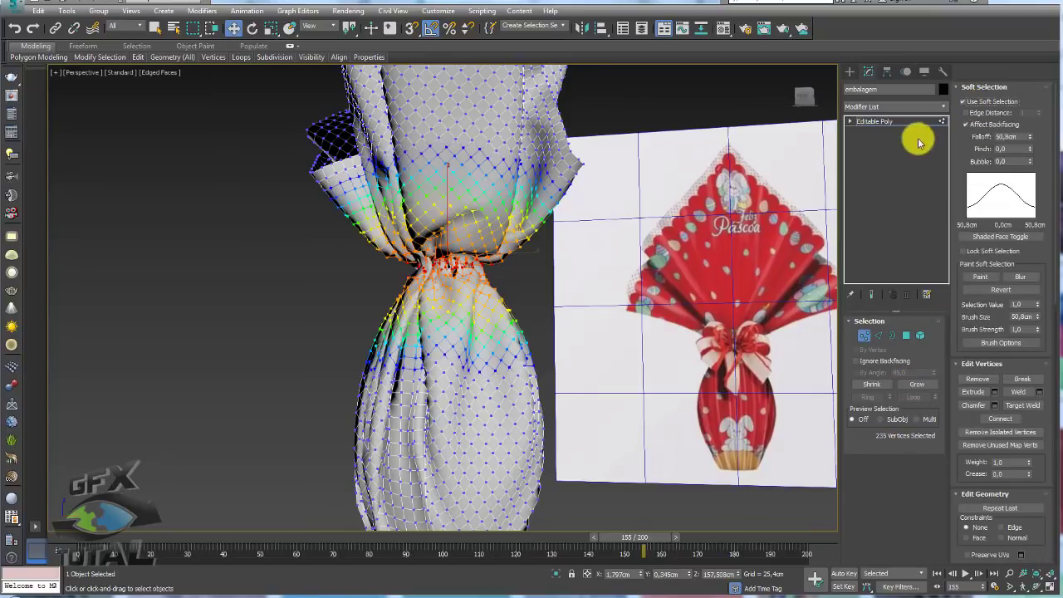
pyautogui.press('z')
pyautogui.keyDown('alt'); pyautogui.moveTo(511, 300); pyautogui.dragTo(581, 316, button='middle'); pyautogui.keyUp('alt')
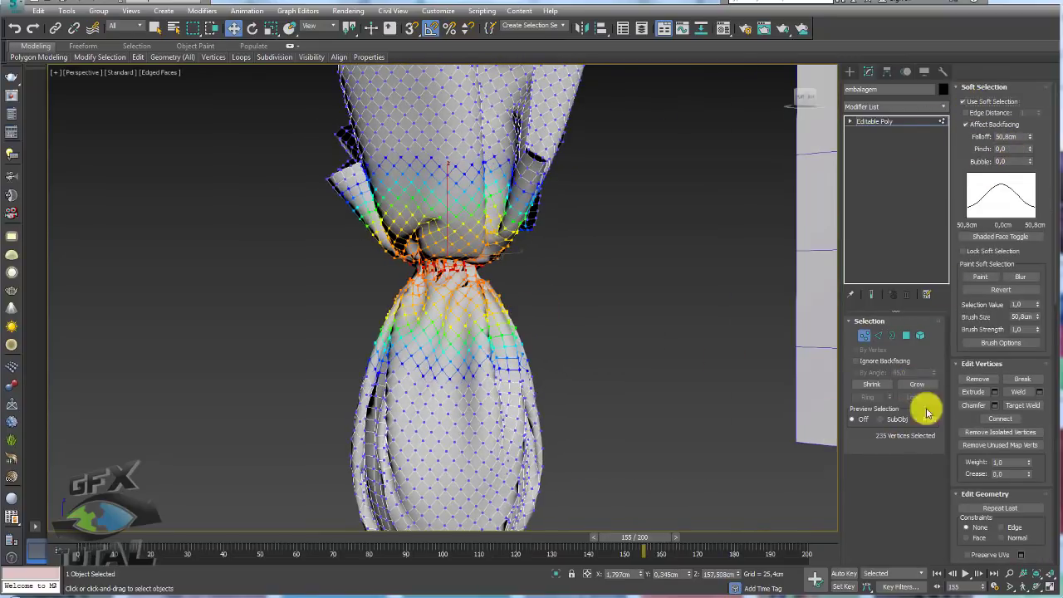
# Step: Scale the neck vertices to 90% and relax the surrounding cloth
pyautogui.press('e')
pyautogui.keyDown('alt'); pyautogui.moveTo(437, 269); pyautogui.dragTo(482, 302, button='middle'); pyautogui.keyUp('alt')
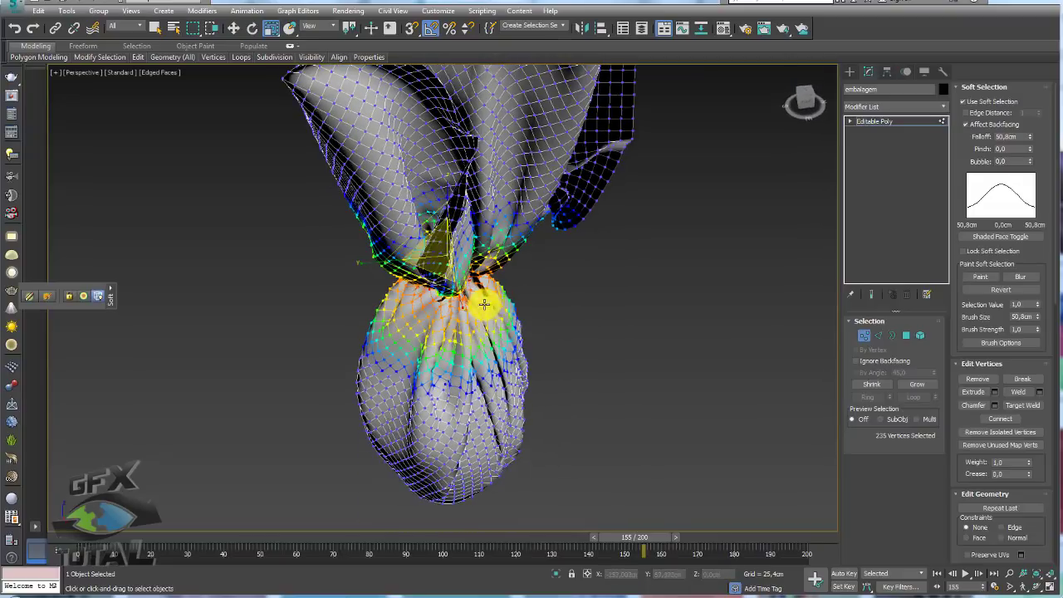
pyautogui.moveTo(427, 281); pyautogui.dragTo(432, 277)
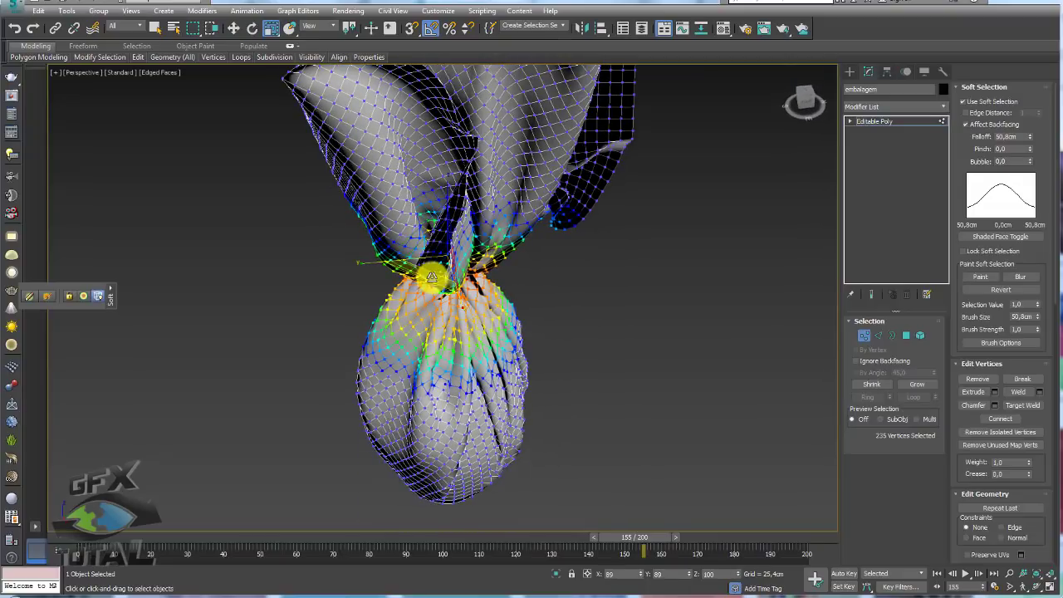
pyautogui.keyDown('alt'); pyautogui.moveTo(432, 277); pyautogui.dragTo(570, 325, button='middle'); pyautogui.keyUp('alt')
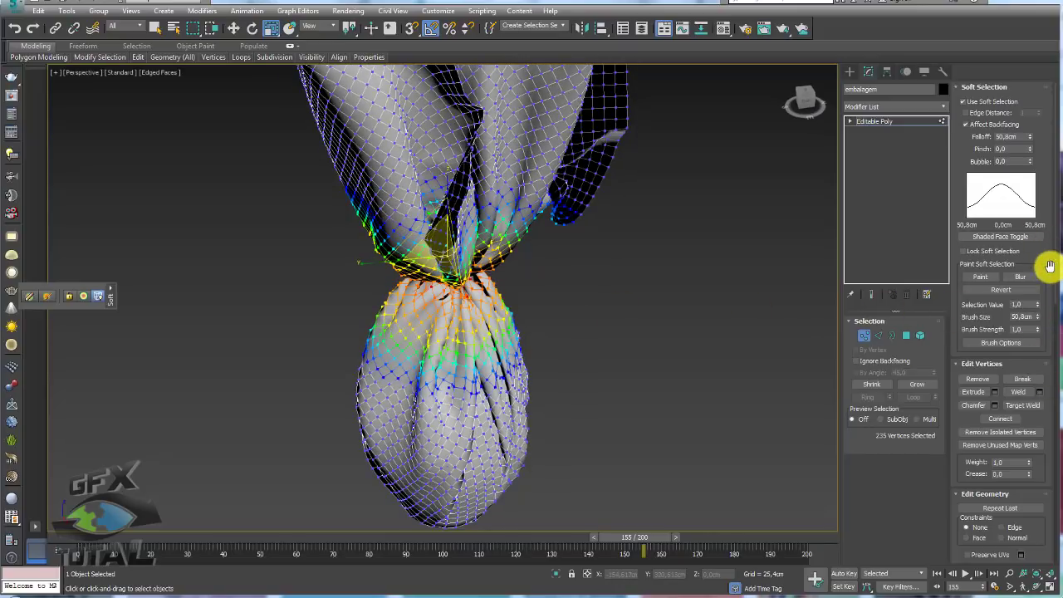
pyautogui.moveTo(1050, 266); pyautogui.dragTo(1038, 31)
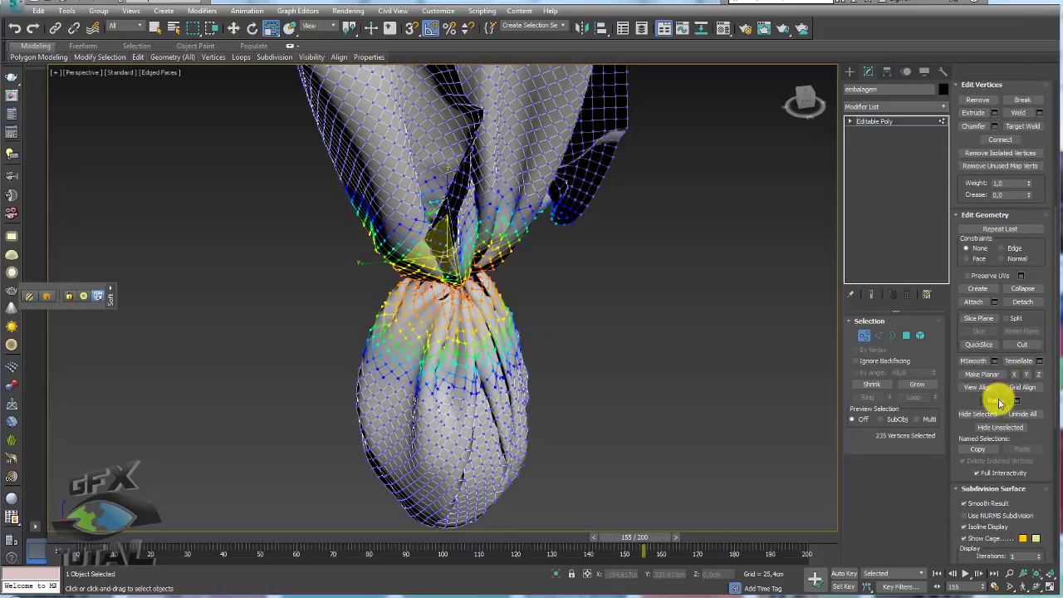
pyautogui.click(998, 402)
pyautogui.keyDown('alt'); pyautogui.moveTo(664, 352); pyautogui.dragTo(671, 307, button='middle'); pyautogui.keyUp('alt')
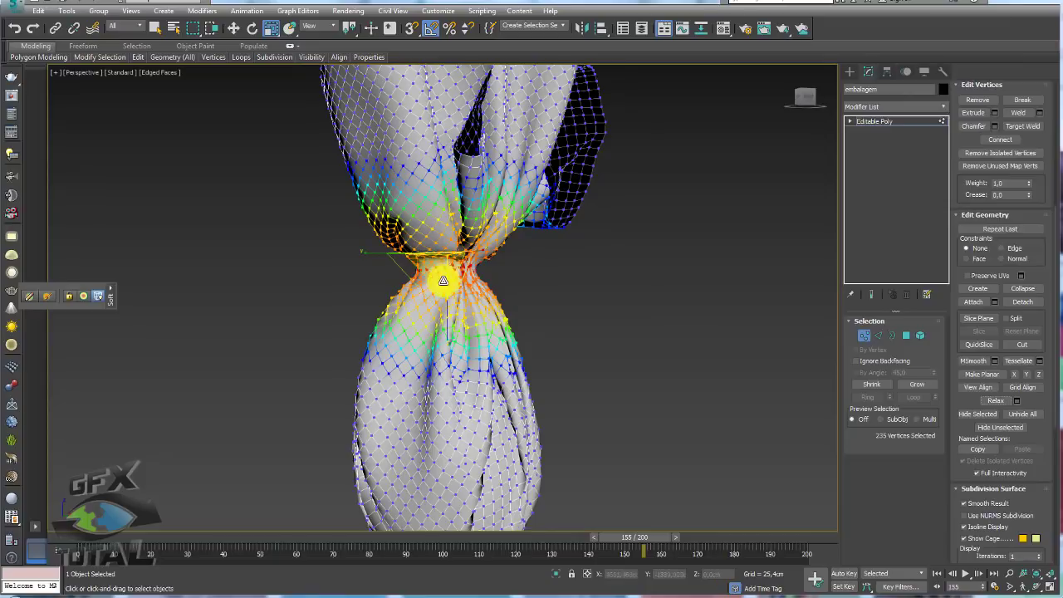
pyautogui.click(435, 274)
pyautogui.hotkey('ctrl', 'z')
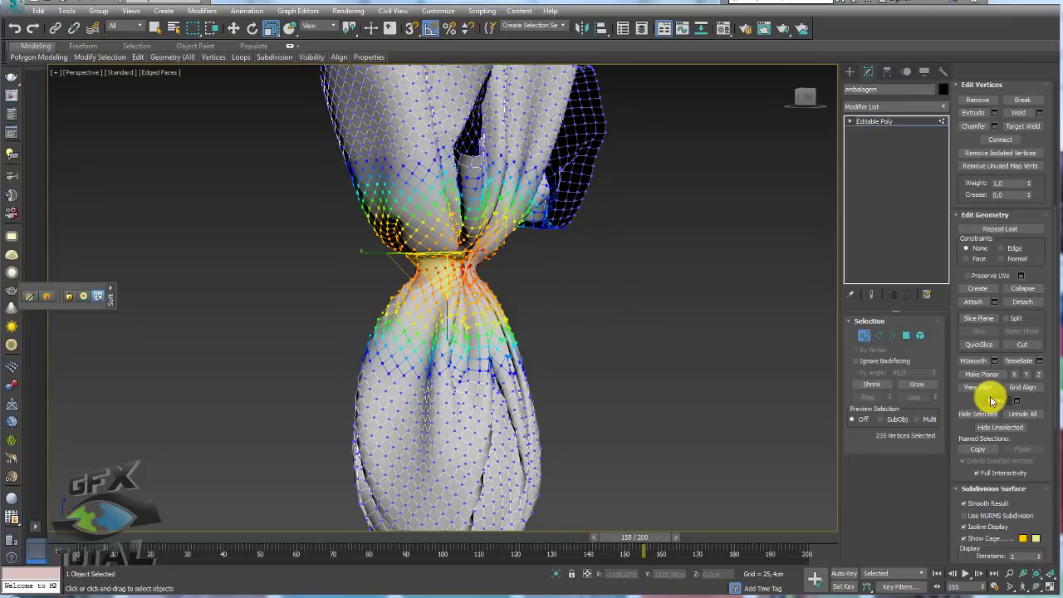
pyautogui.click(997, 401)
pyautogui.keyDown('alt'); pyautogui.moveTo(550, 277); pyautogui.dragTo(544, 286, button='middle'); pyautogui.keyUp('alt')
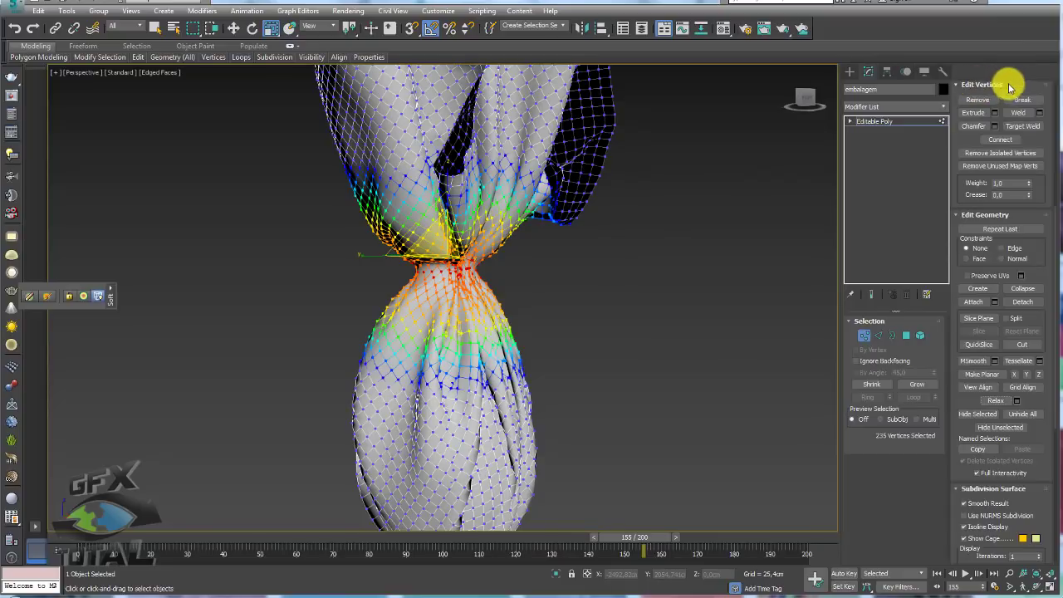
# Step: Widen the soft selection falloff to 73.152cm and relax the neck again
pyautogui.click(958, 85)
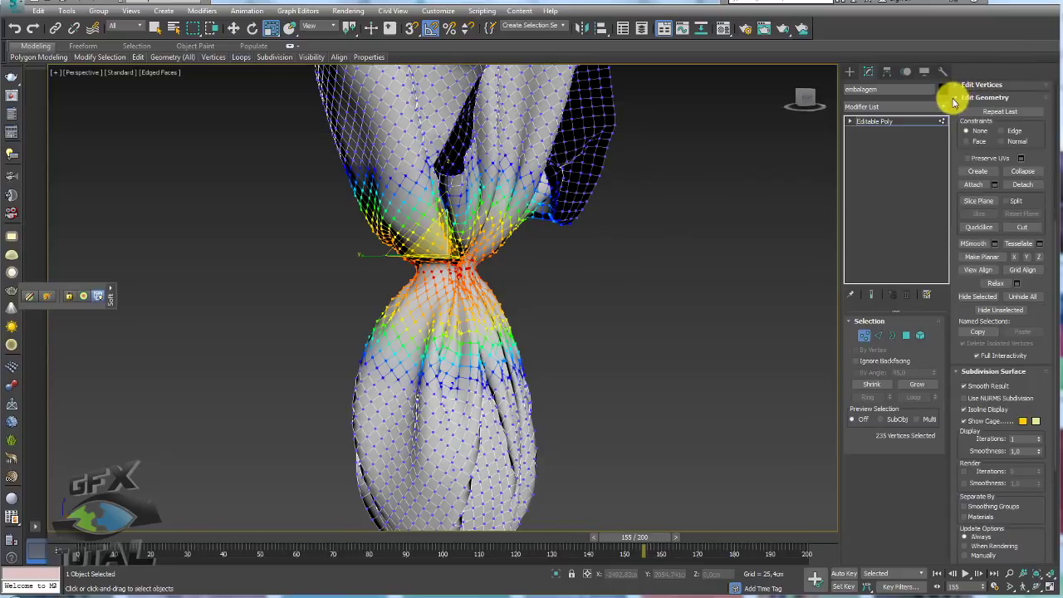
pyautogui.scroll(3, 1040, 140)
pyautogui.scroll(2, 1037, 135)
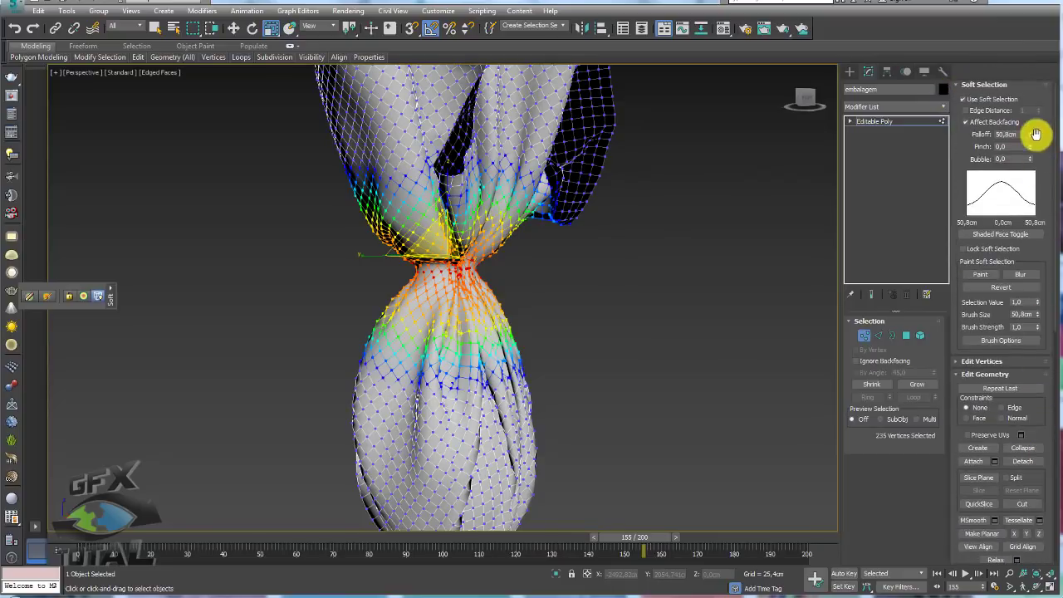
pyautogui.moveTo(1030, 135)
pyautogui.mouseDown()
pyautogui.moveTo(1034, 77)
pyautogui.moveTo(1031, 107)
pyautogui.mouseUp()
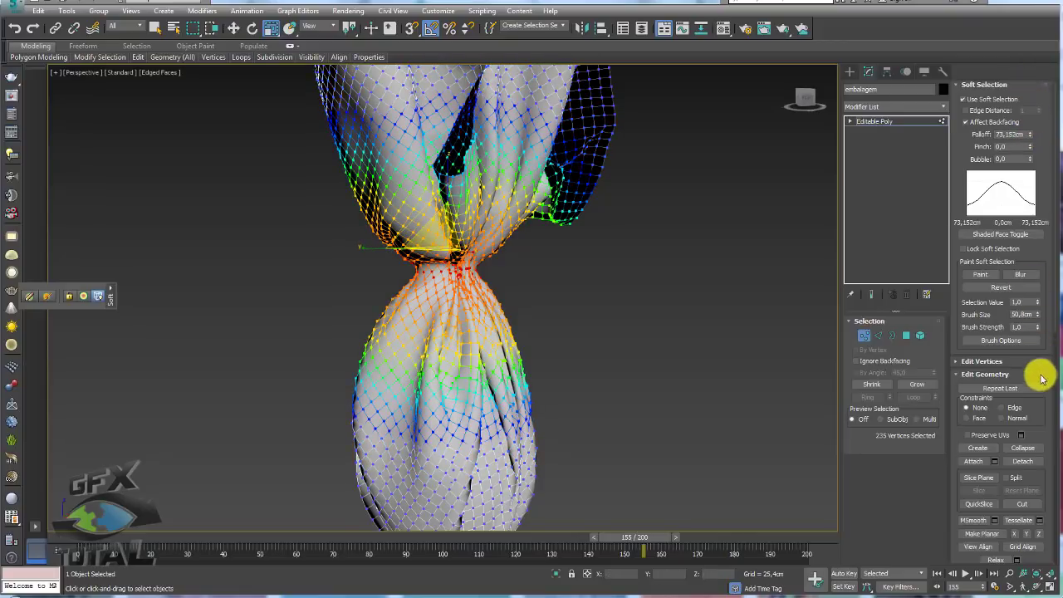
pyautogui.scroll(-5, 1040, 382)
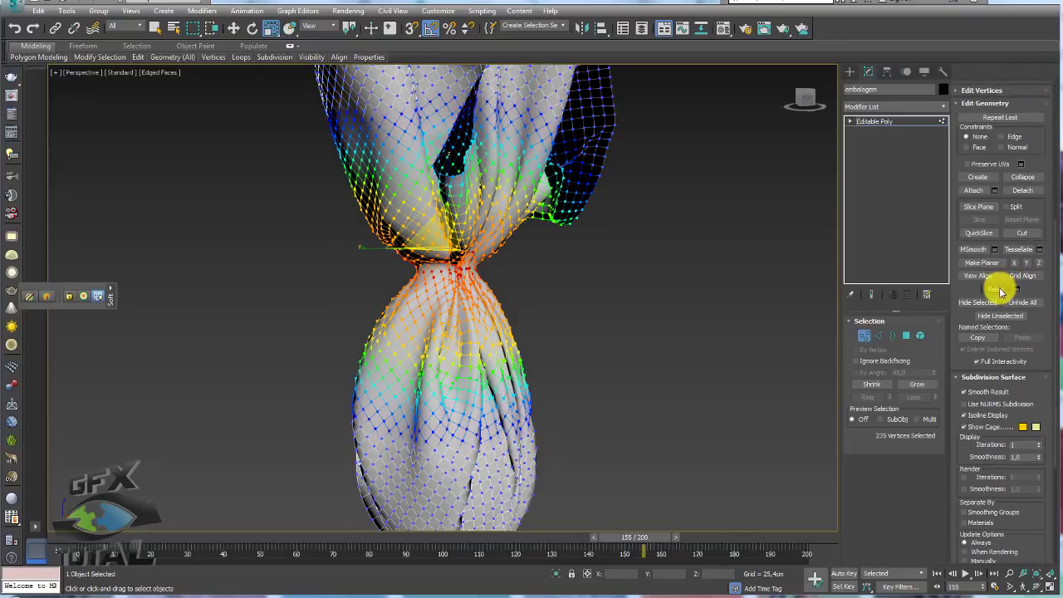
pyautogui.click(1001, 291)
# Step: Return to object level and look over the ribbon bow reference image, then minimize it
pyautogui.click(856, 123)
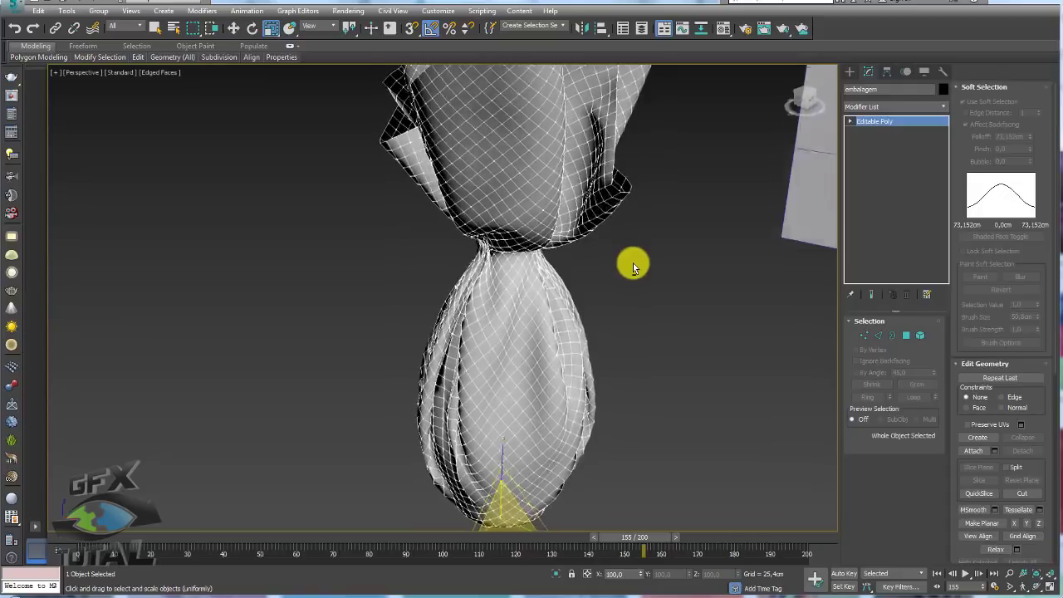
pyautogui.scroll(-3, 563, 261)
pyautogui.scroll(-2, 551, 238)
pyautogui.scroll(5, 435, 247)
pyautogui.scroll(-5, 600, 355)
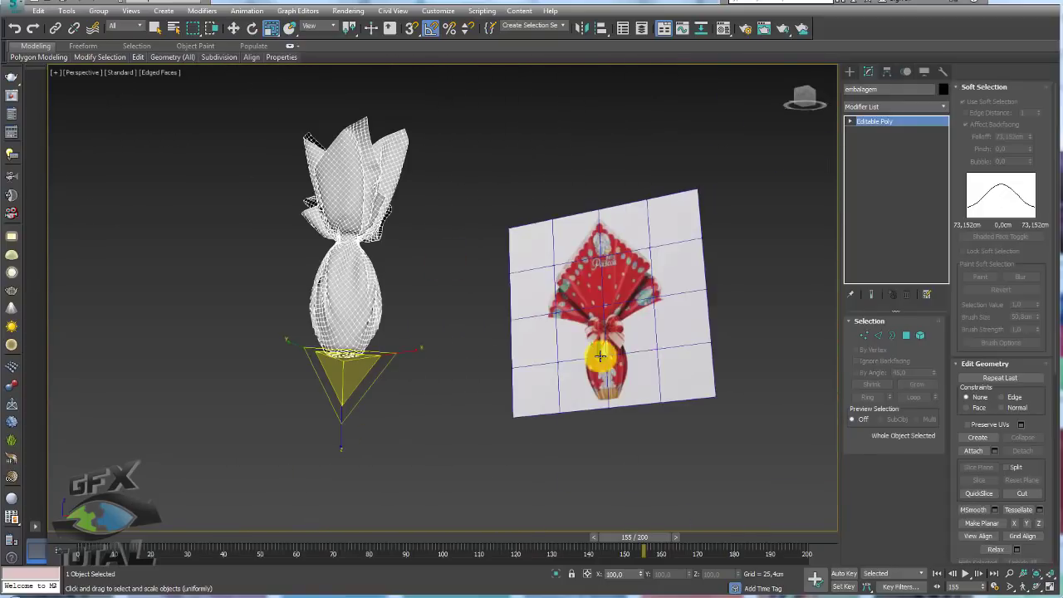
pyautogui.keyDown('alt'); pyautogui.moveTo(600, 355); pyautogui.dragTo(537, 251, button='middle'); pyautogui.keyUp('alt')
pyautogui.moveTo(503, 595)
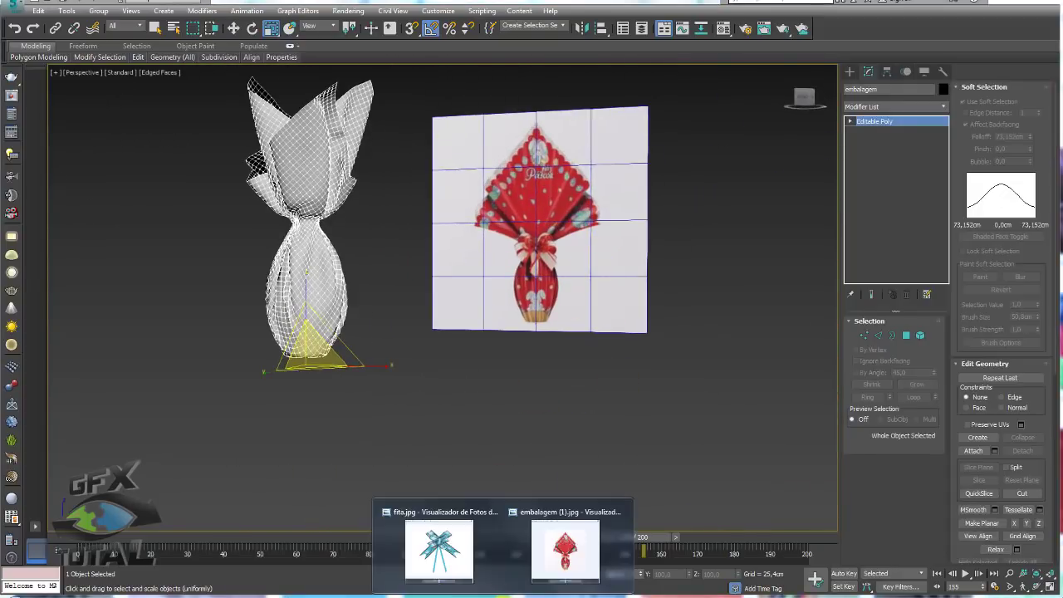
pyautogui.click(446, 544)
pyautogui.scroll(2, 785, 267)
pyautogui.scroll(2, 750, 232)
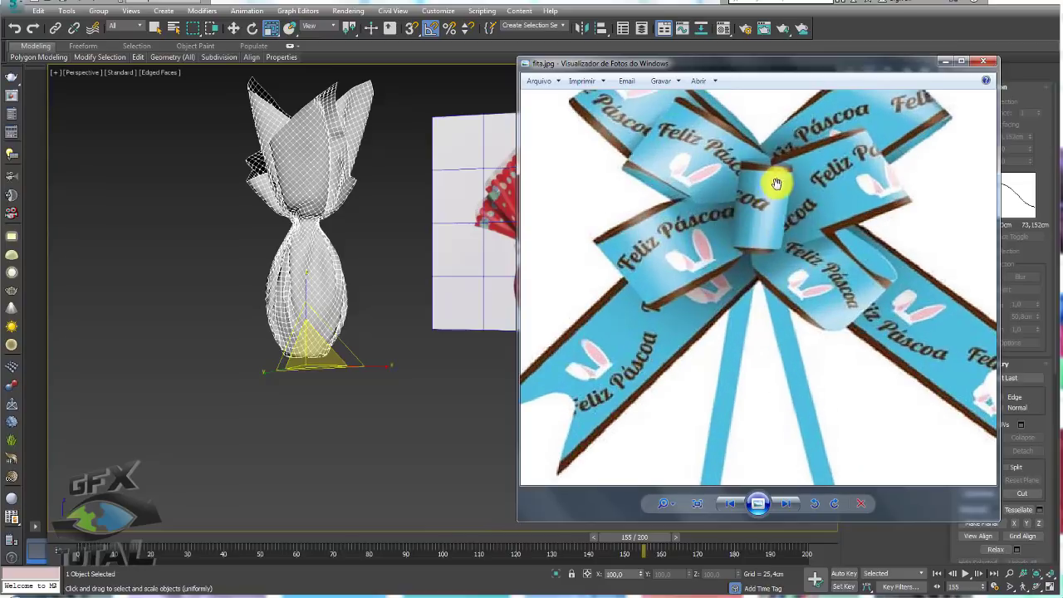
pyautogui.scroll(-2, 771, 174)
pyautogui.click(943, 62)
pyautogui.keyDown('alt'); pyautogui.moveTo(712, 257); pyautogui.dragTo(617, 290, button='middle'); pyautogui.keyUp('alt')
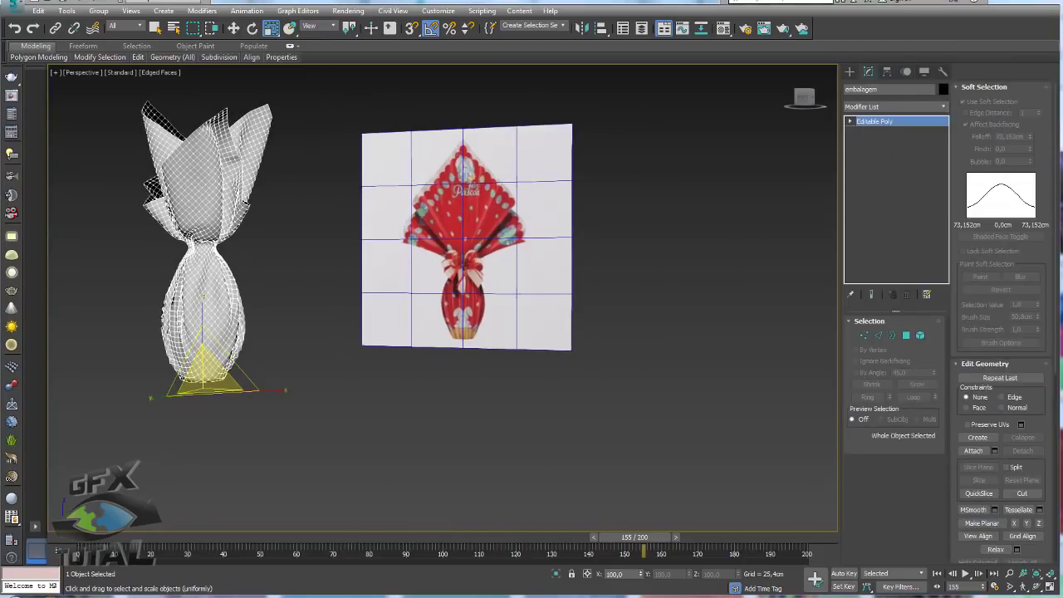
# Step: Drag the fita.jpg bow image from its folder onto the reference plane
pyautogui.hotkey('alt', 'Tab')
pyautogui.moveTo(967, 176); pyautogui.dragTo(485, 221)
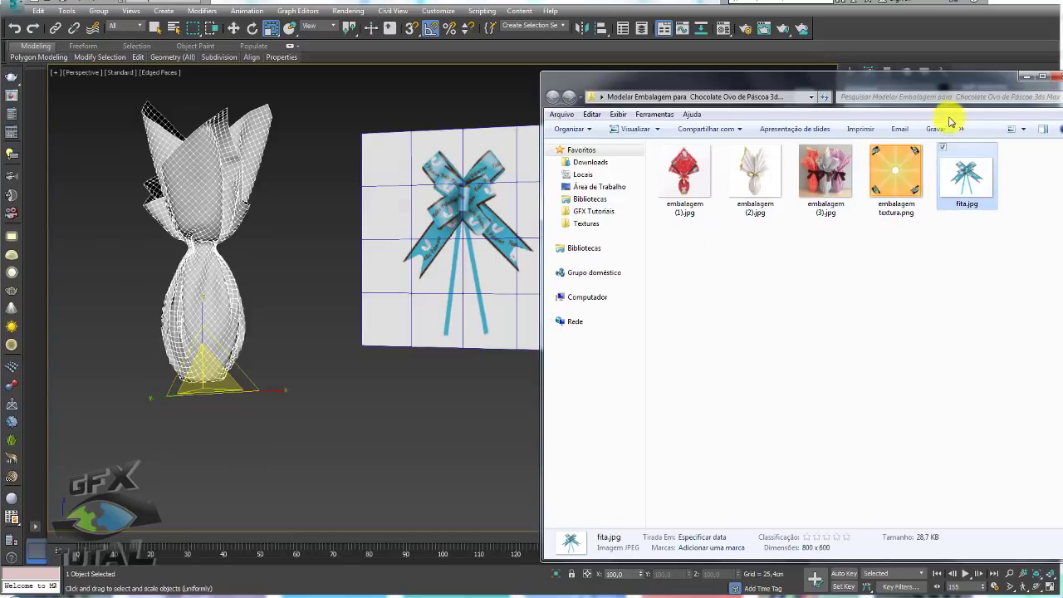
pyautogui.click(1027, 77)
pyautogui.keyDown('alt'); pyautogui.moveTo(584, 161); pyautogui.dragTo(506, 207, button='middle'); pyautogui.keyUp('alt')
# Step: Reduce the ref plane to 1×1 segments and slide it right along X
pyautogui.click(382, 135)
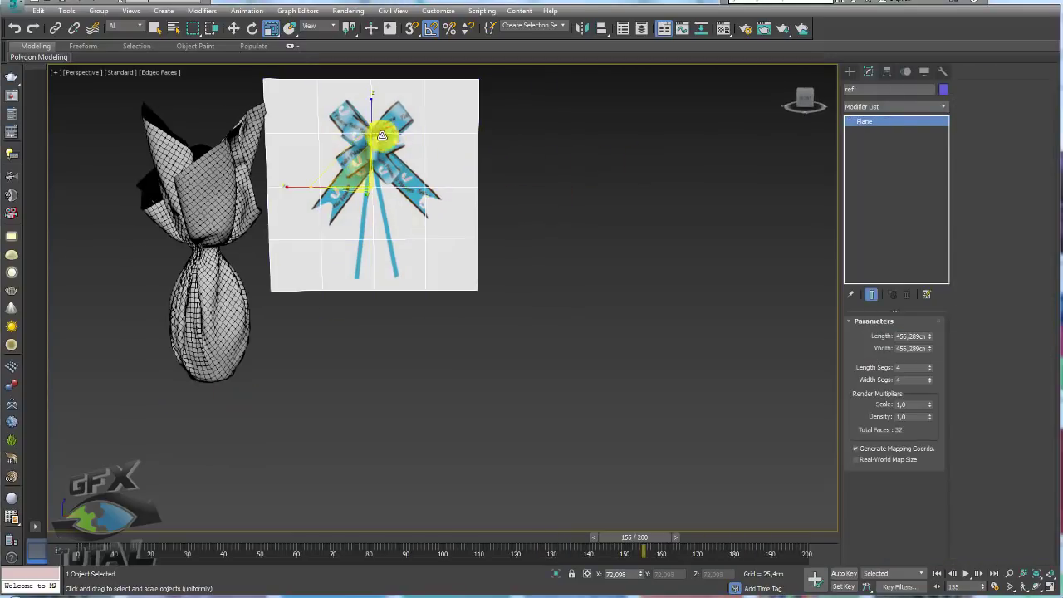
pyautogui.moveTo(383, 135); pyautogui.dragTo(368, 114)
pyautogui.click(908, 353)
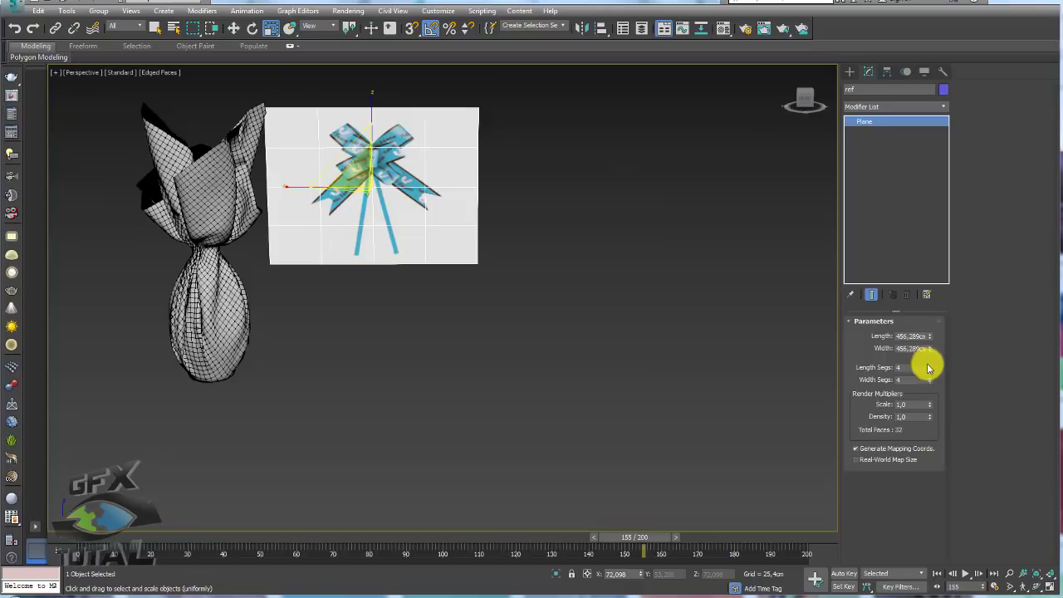
pyautogui.press('w')
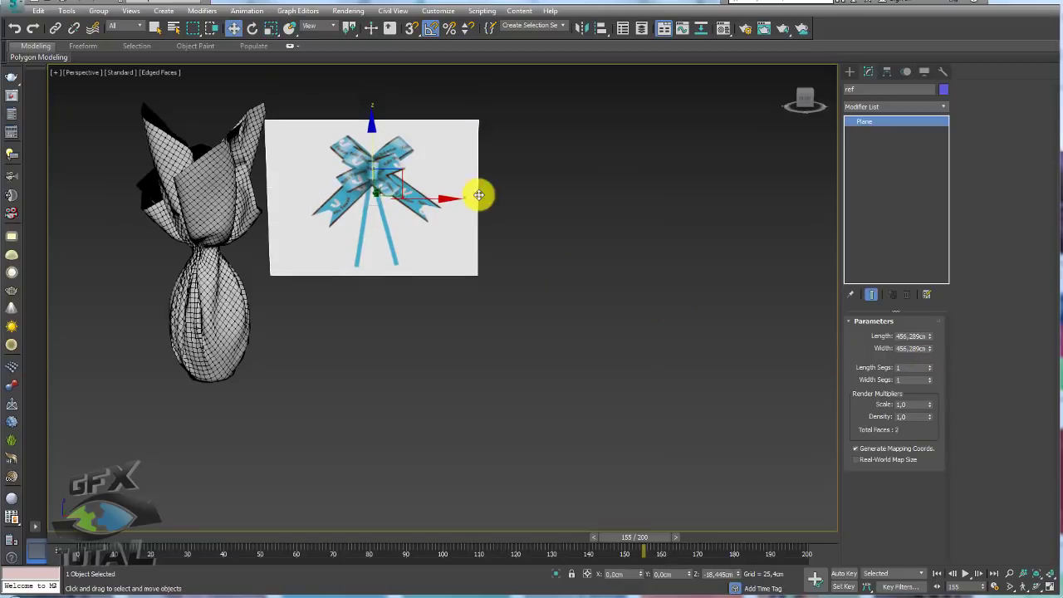
pyautogui.moveTo(441, 190); pyautogui.dragTo(508, 205)
# Step: View the bow plane from the Front, shaded with its texture and with the grid hidden
pyautogui.press('f')
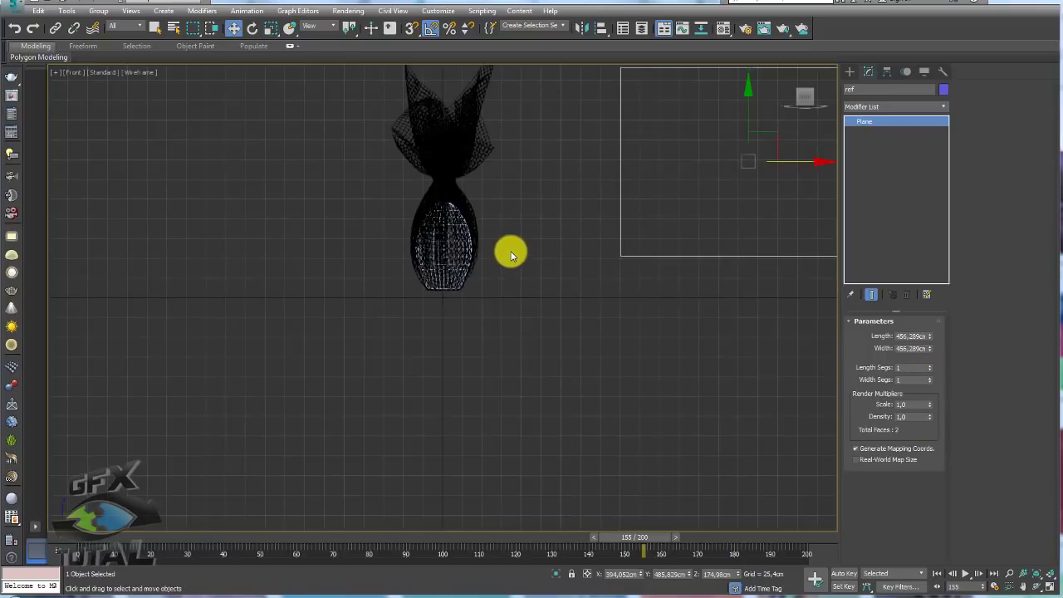
pyautogui.moveTo(506, 249); pyautogui.dragTo(410, 318, button='middle')
pyautogui.scroll(2, 471, 314)
pyautogui.press('F3')
pyautogui.scroll(2, 569, 304)
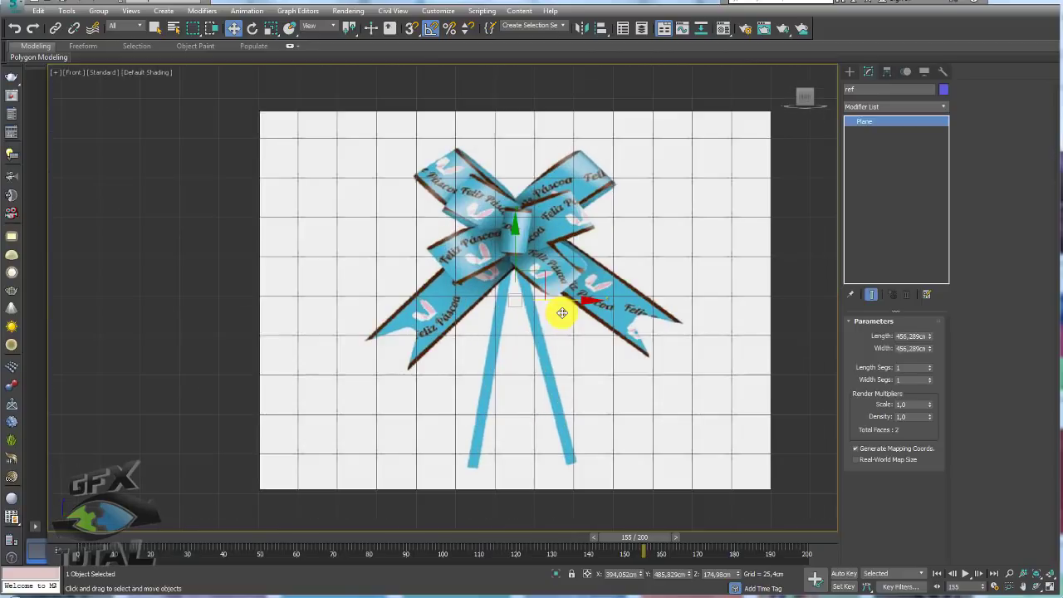
pyautogui.press('g')
pyautogui.scroll(2, 505, 269)
# Step: Rotate the bow reference about -35° on Y so one tail lies horizontal
pyautogui.click(850, 72)
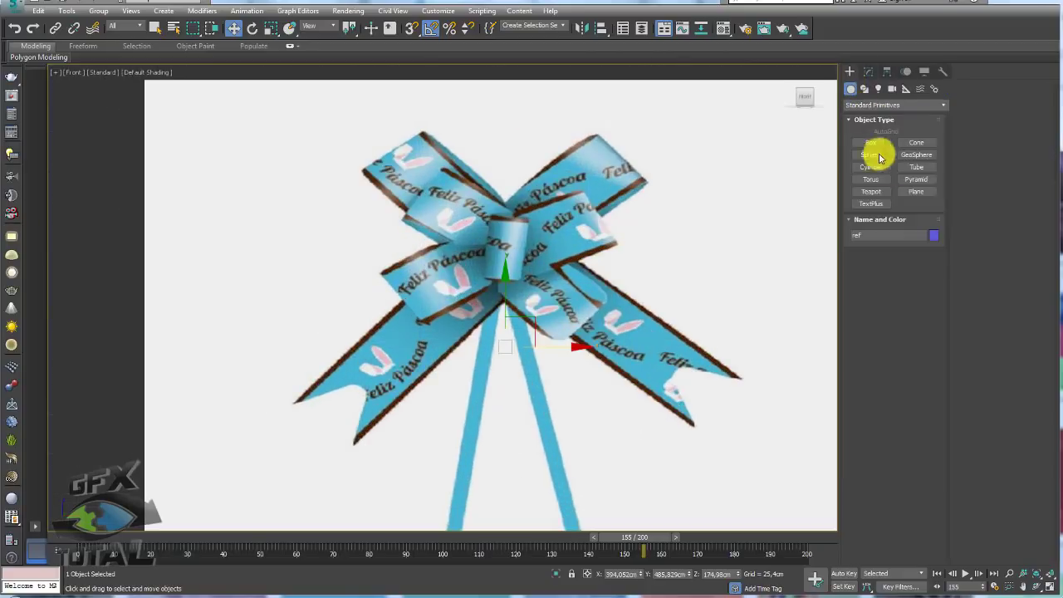
pyautogui.moveTo(570, 247); pyautogui.dragTo(503, 238, button='middle')
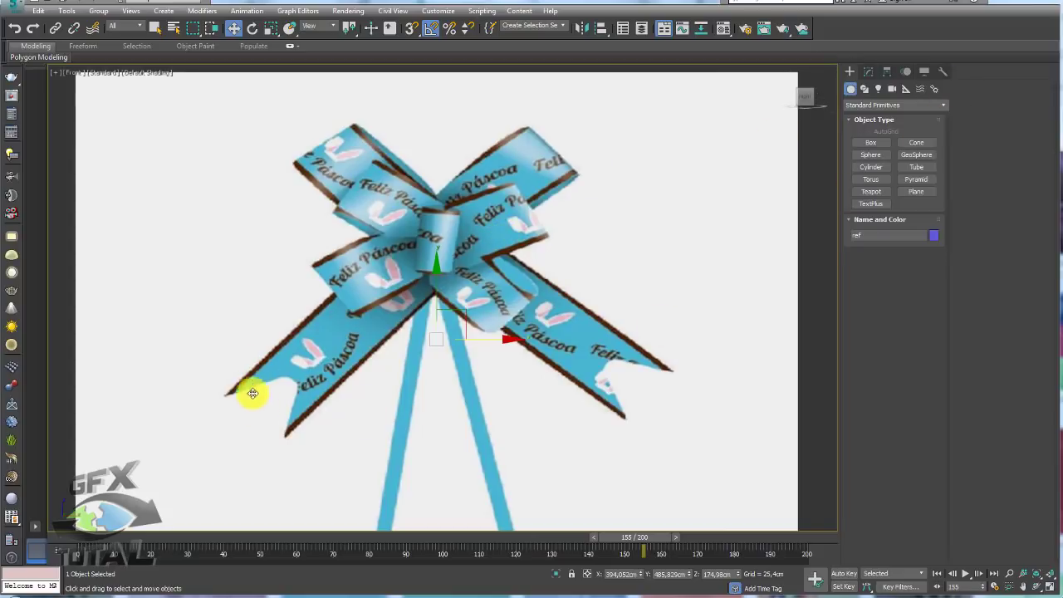
pyautogui.click(909, 195)
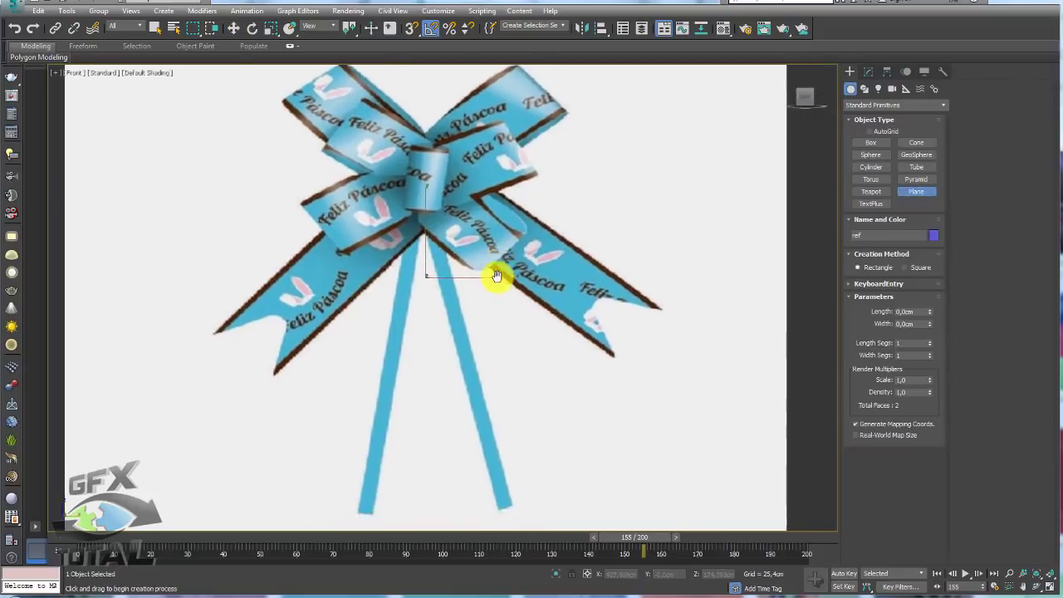
pyautogui.scroll(3, 515, 278)
pyautogui.scroll(-5, 532, 282)
pyautogui.press('e')
pyautogui.moveTo(544, 257); pyautogui.dragTo(513, 235)
pyautogui.scroll(5, 617, 235)
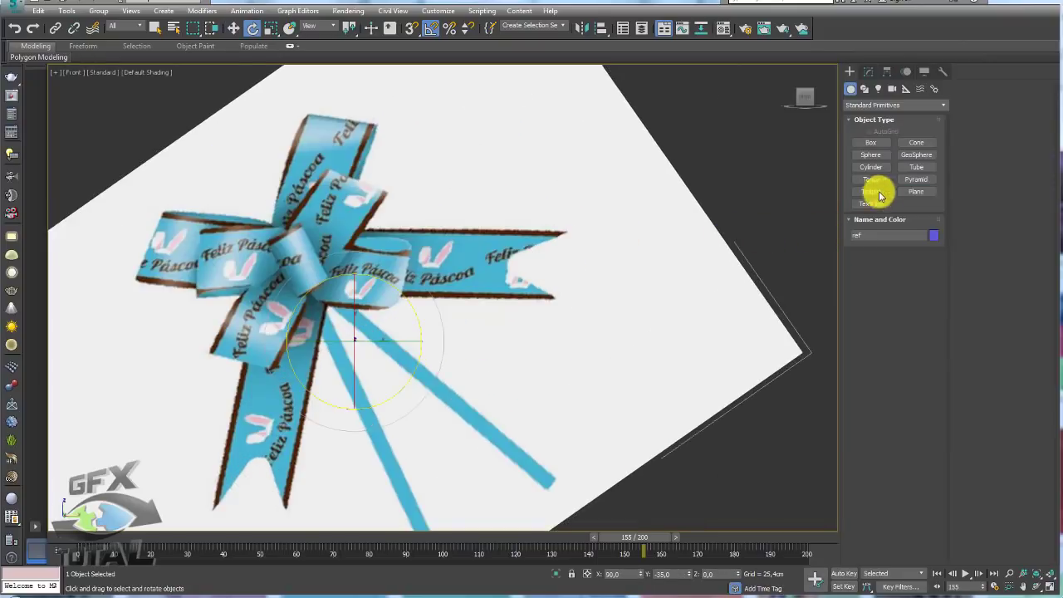
# Step: Draw Plane001 over the ribbon tail and convert it to Editable Poly
pyautogui.click(916, 191)
pyautogui.scroll(3, 607, 251)
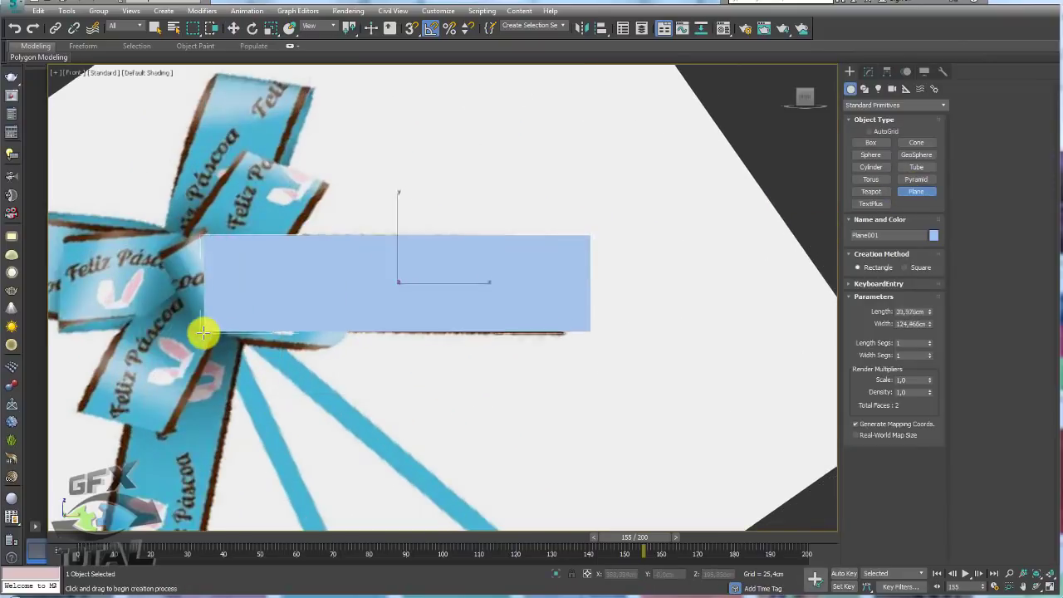
pyautogui.moveTo(566, 259); pyautogui.dragTo(206, 337)
pyautogui.scroll(2, 349, 349)
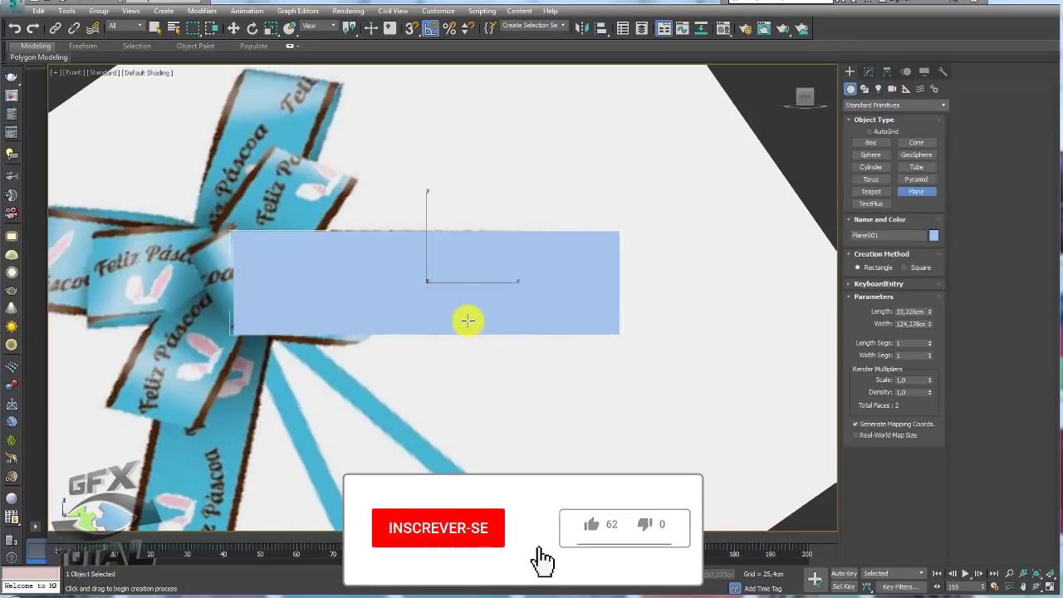
pyautogui.rightClick(468, 318)
pyautogui.click(580, 320)
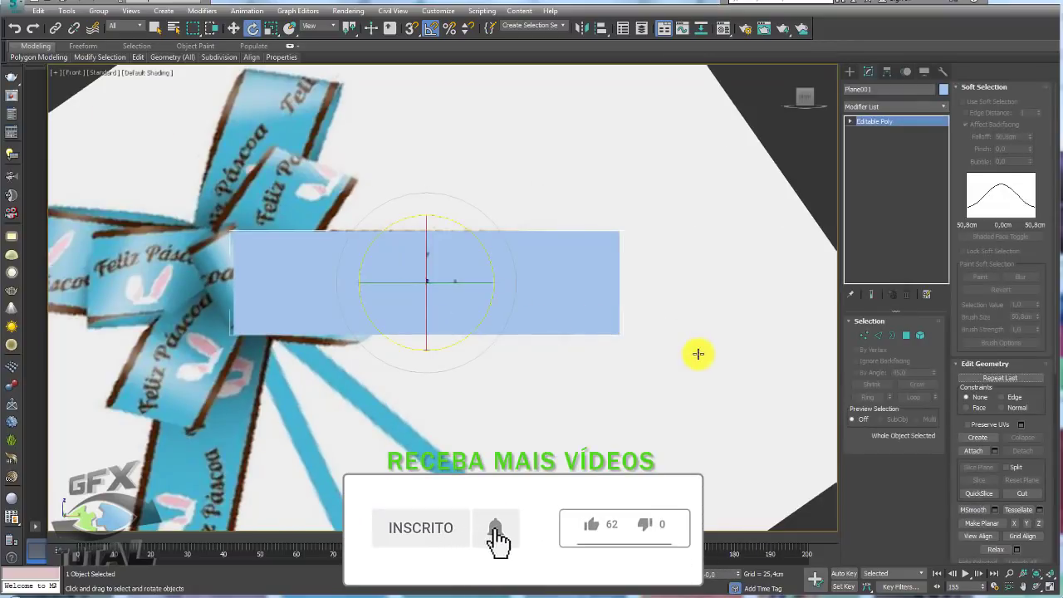
# Step: Select the plane's two end edges and connect them with 5 lengthwise edges
pyautogui.click(878, 335)
pyautogui.moveTo(735, 270); pyautogui.dragTo(531, 287)
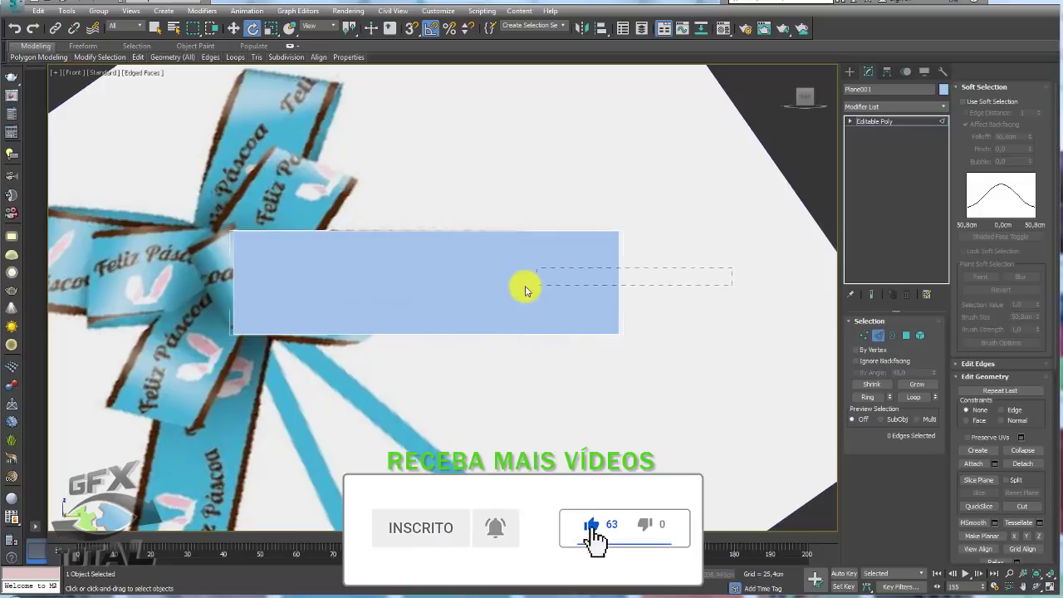
pyautogui.click(869, 397)
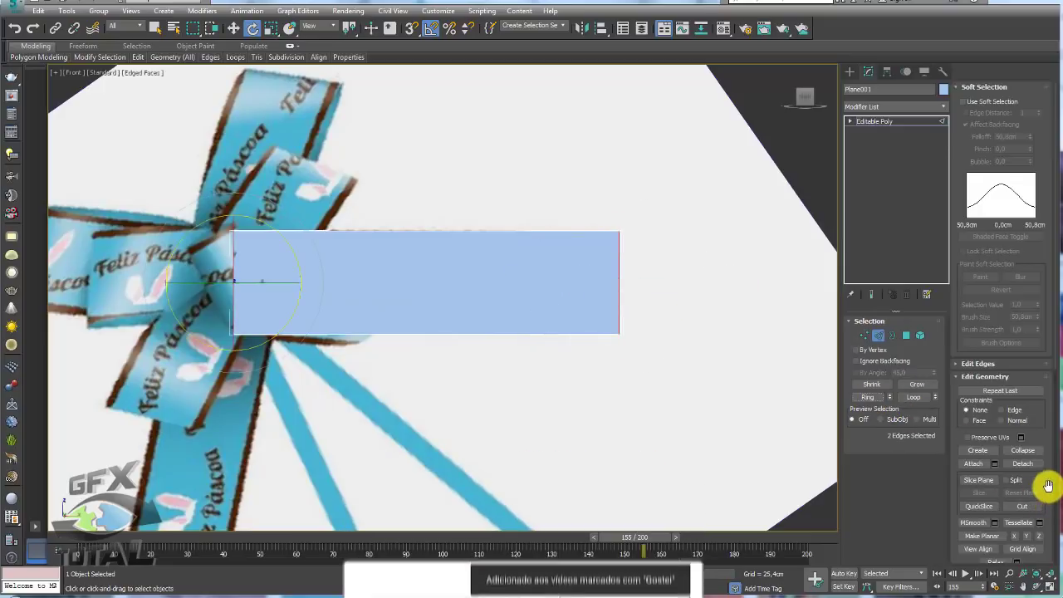
pyautogui.scroll(-5, 1044, 487)
pyautogui.scroll(5, 1045, 261)
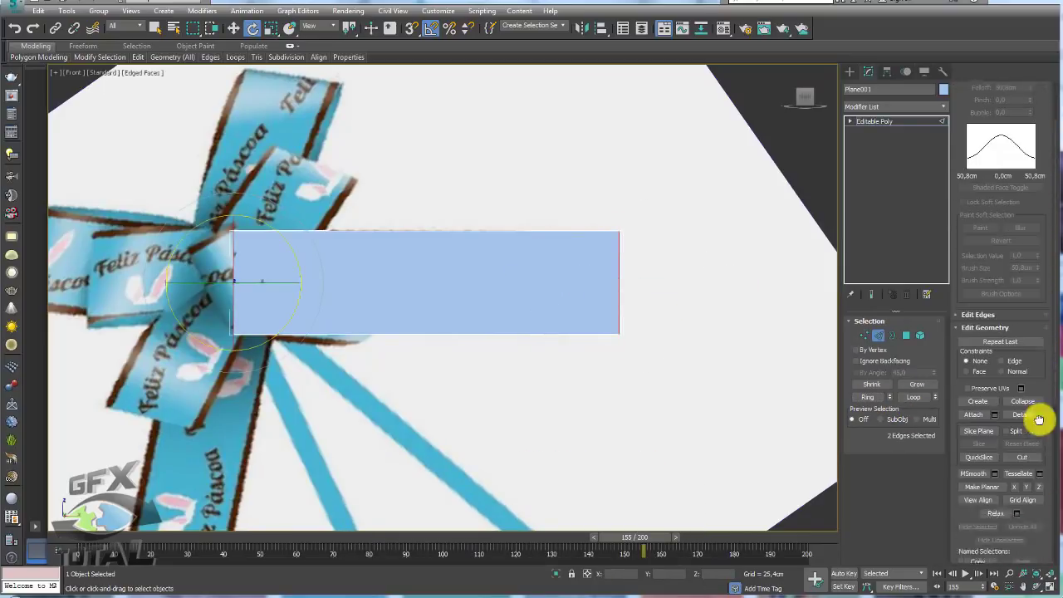
pyautogui.moveTo(957, 90); pyautogui.dragTo(952, 122)
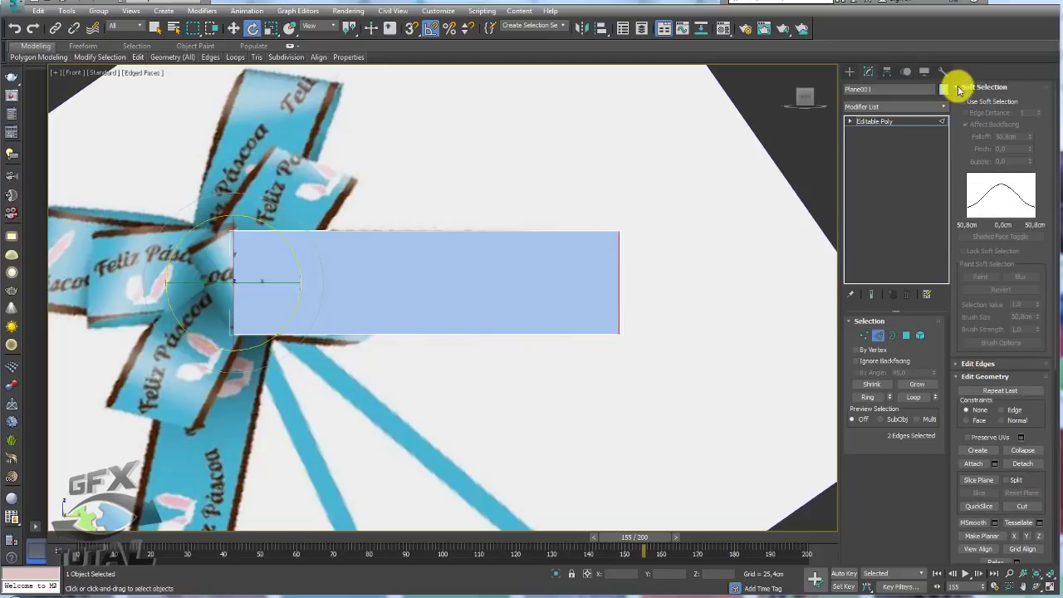
pyautogui.click(959, 90)
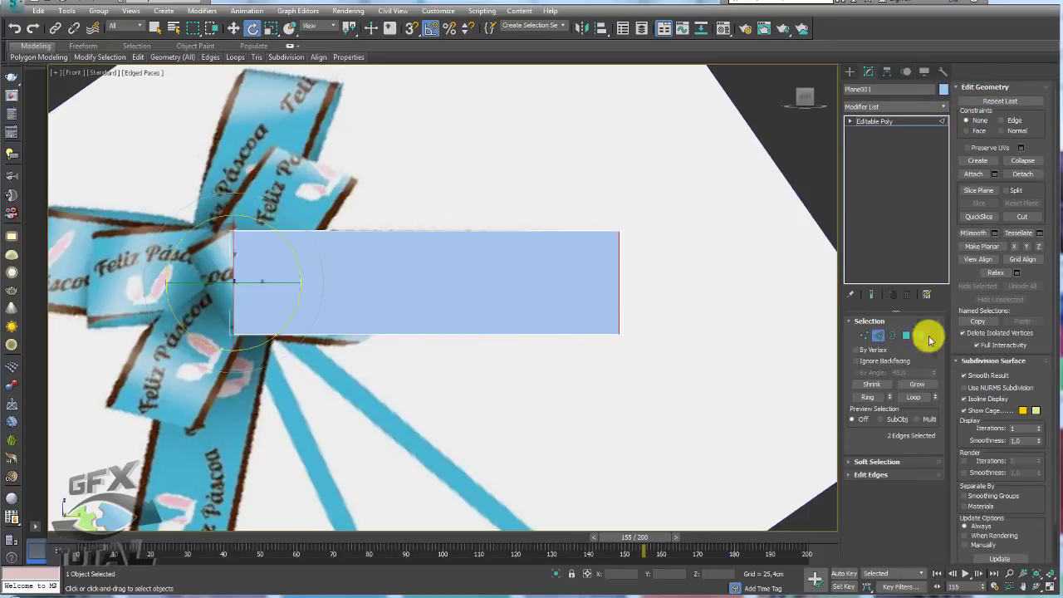
pyautogui.click(871, 474)
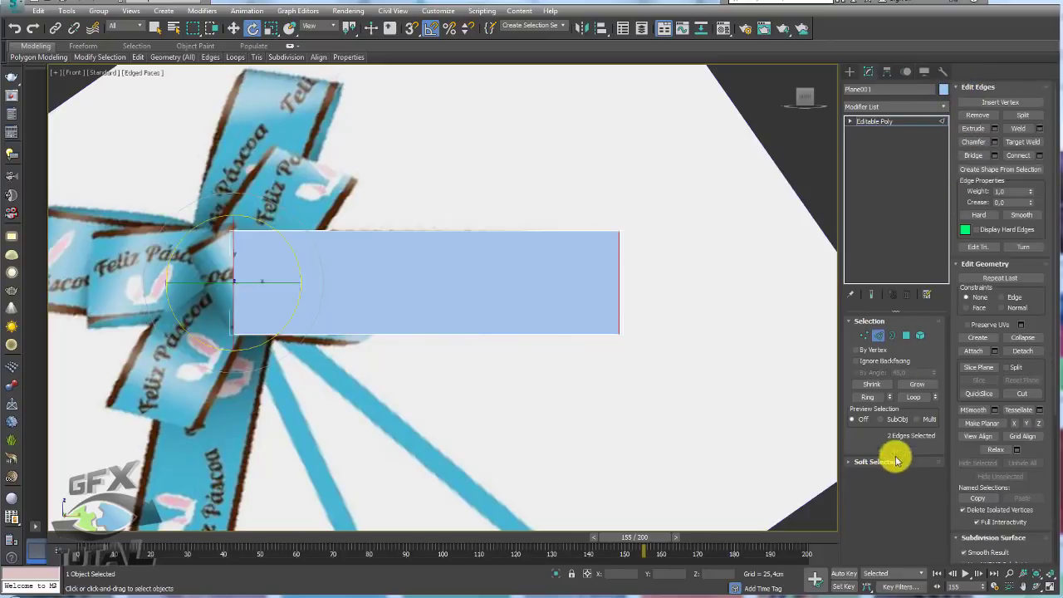
pyautogui.click(1040, 156)
pyautogui.moveTo(453, 306); pyautogui.dragTo(451, 301)
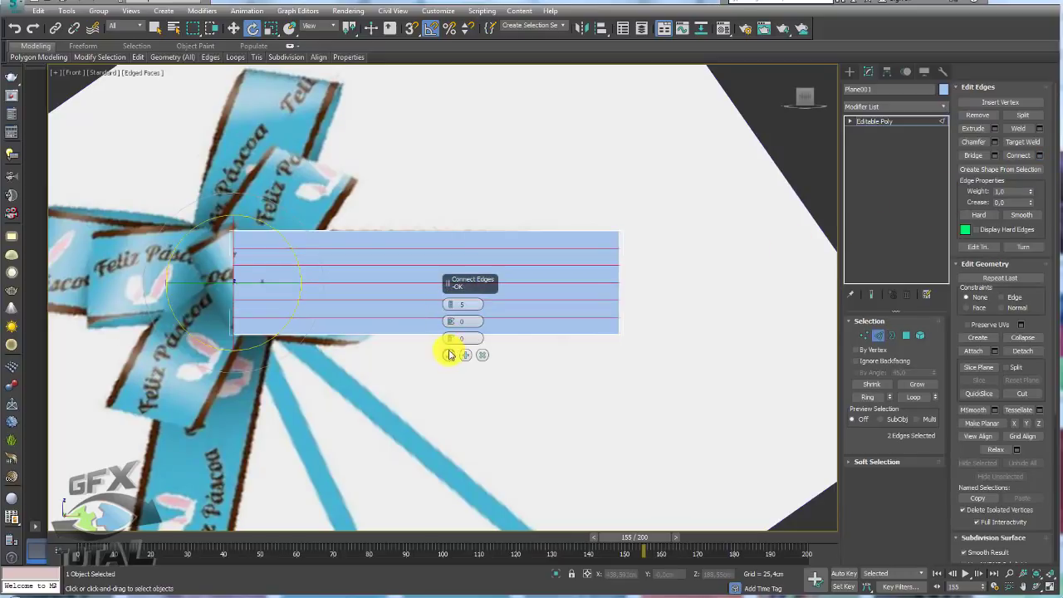
pyautogui.click(449, 355)
# Step: Pull the right-end vertices left to cut a V-shaped notch into the tail
pyautogui.click(867, 337)
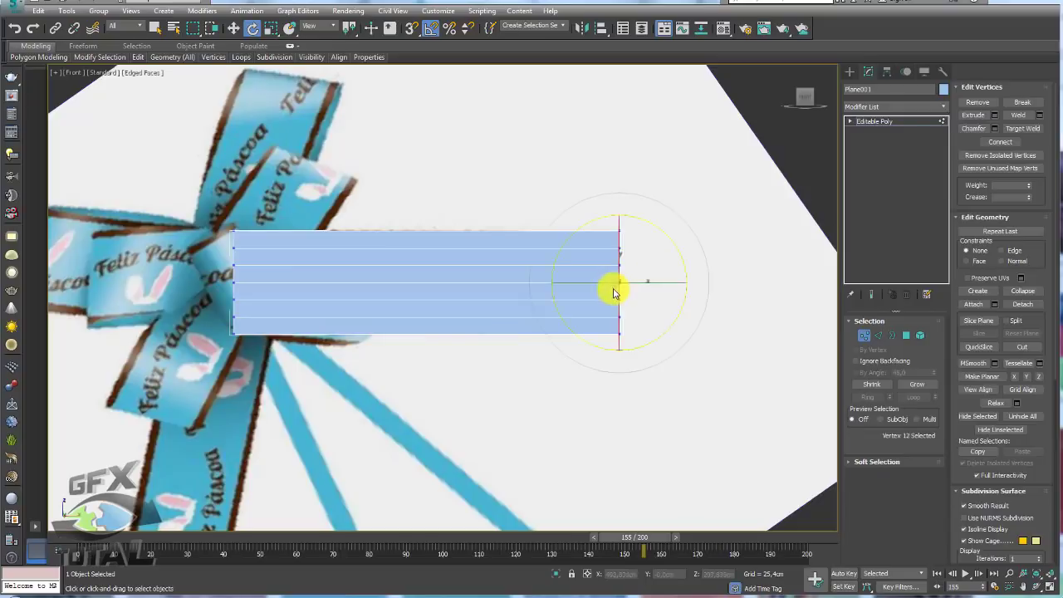
pyautogui.press('w')
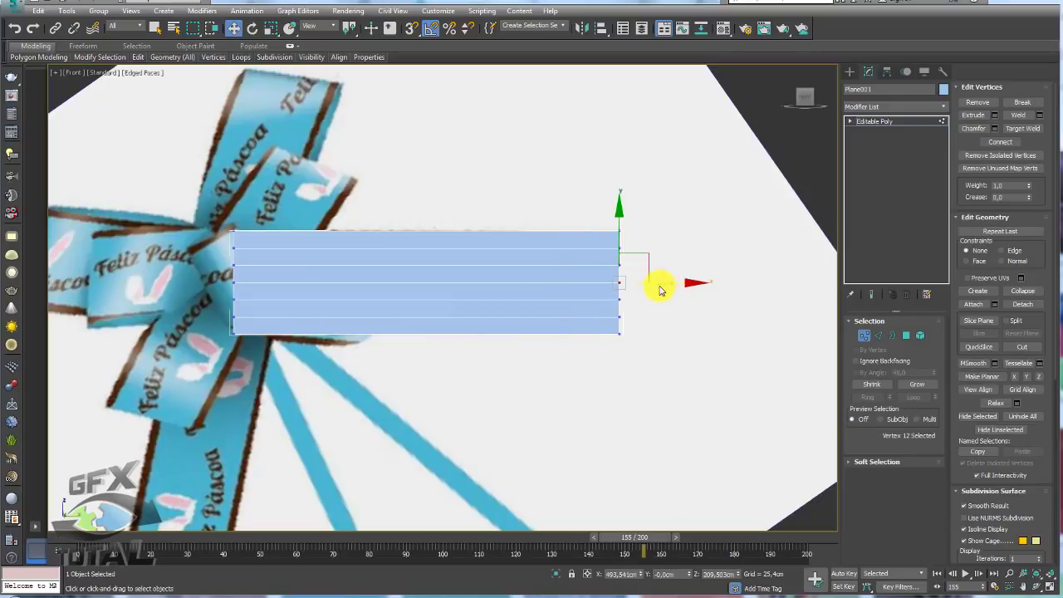
pyautogui.moveTo(658, 285); pyautogui.dragTo(644, 312)
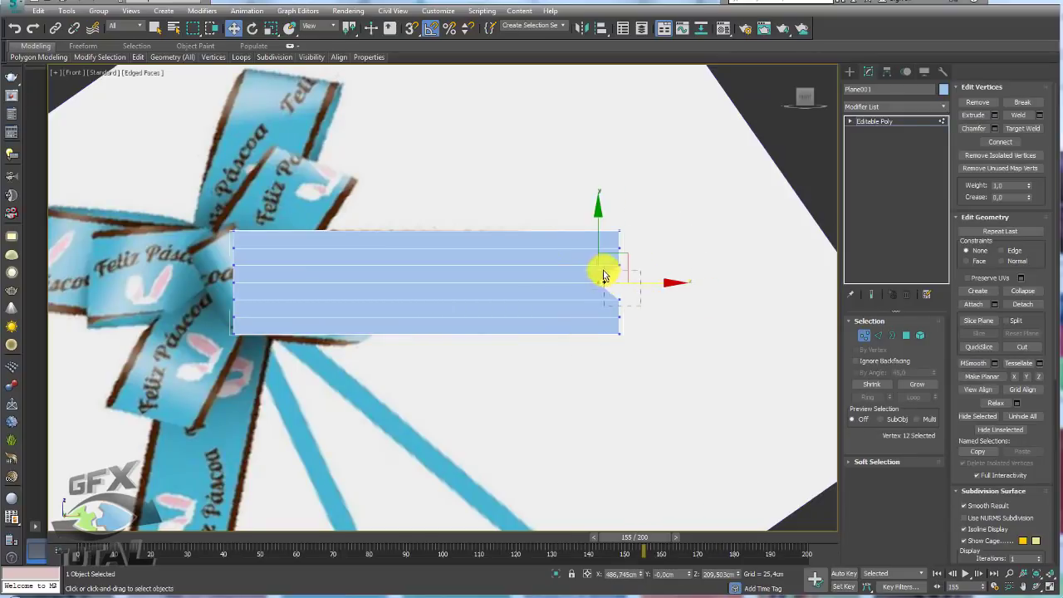
pyautogui.moveTo(604, 276); pyautogui.dragTo(640, 284)
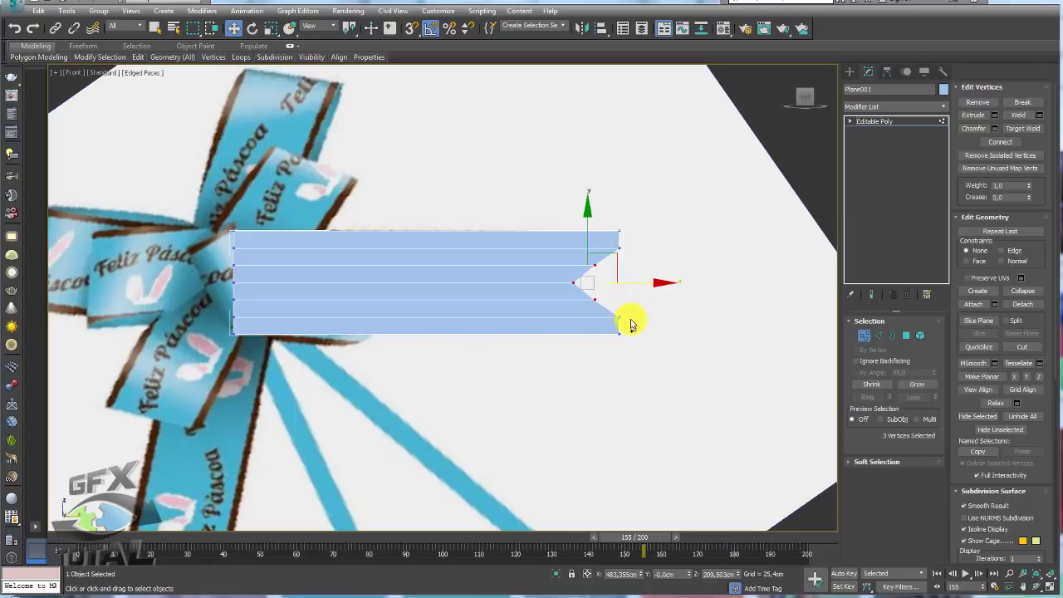
pyautogui.moveTo(547, 254); pyautogui.dragTo(648, 324)
pyautogui.moveTo(648, 283); pyautogui.dragTo(628, 284)
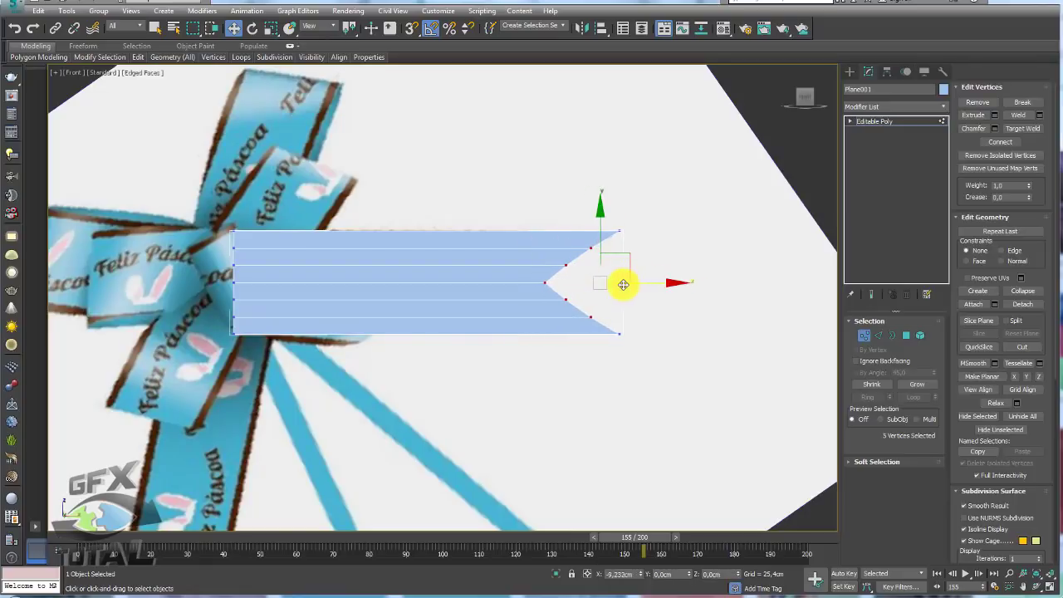